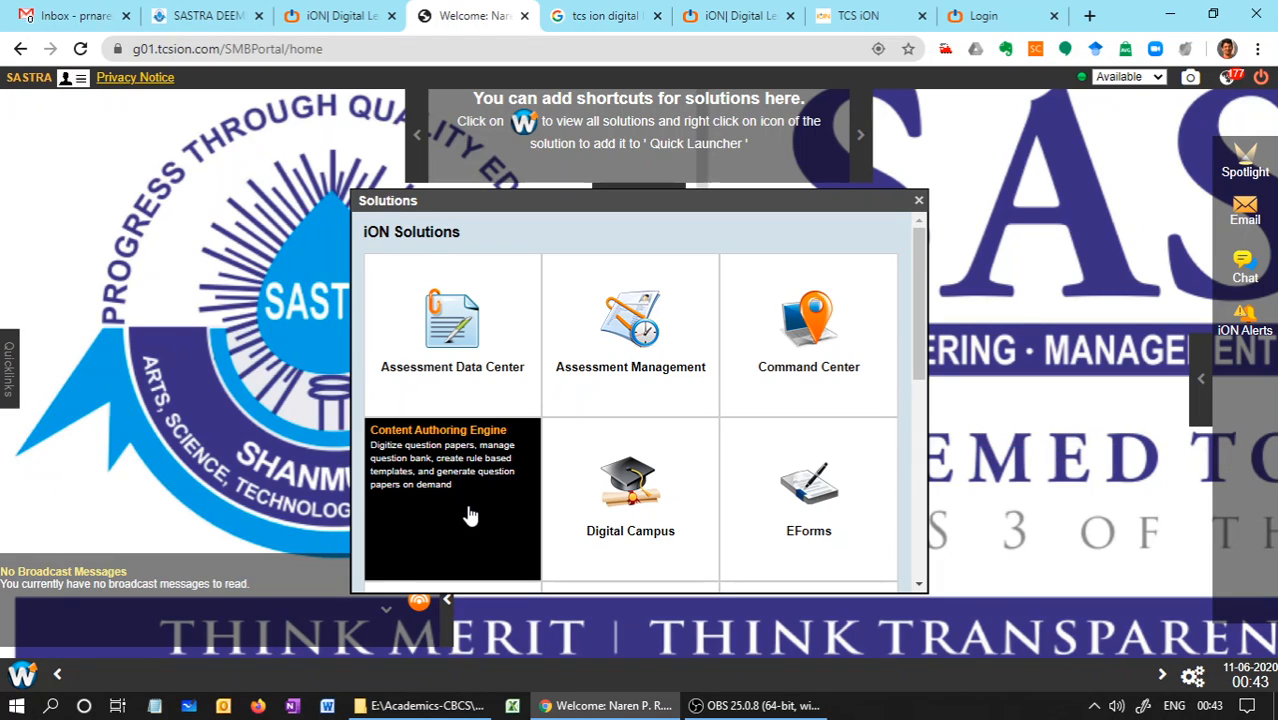
Open the Content Authoring Engine, proceed to Content Bank Authoring, and open Question Management's upload/download page
click(470, 515)
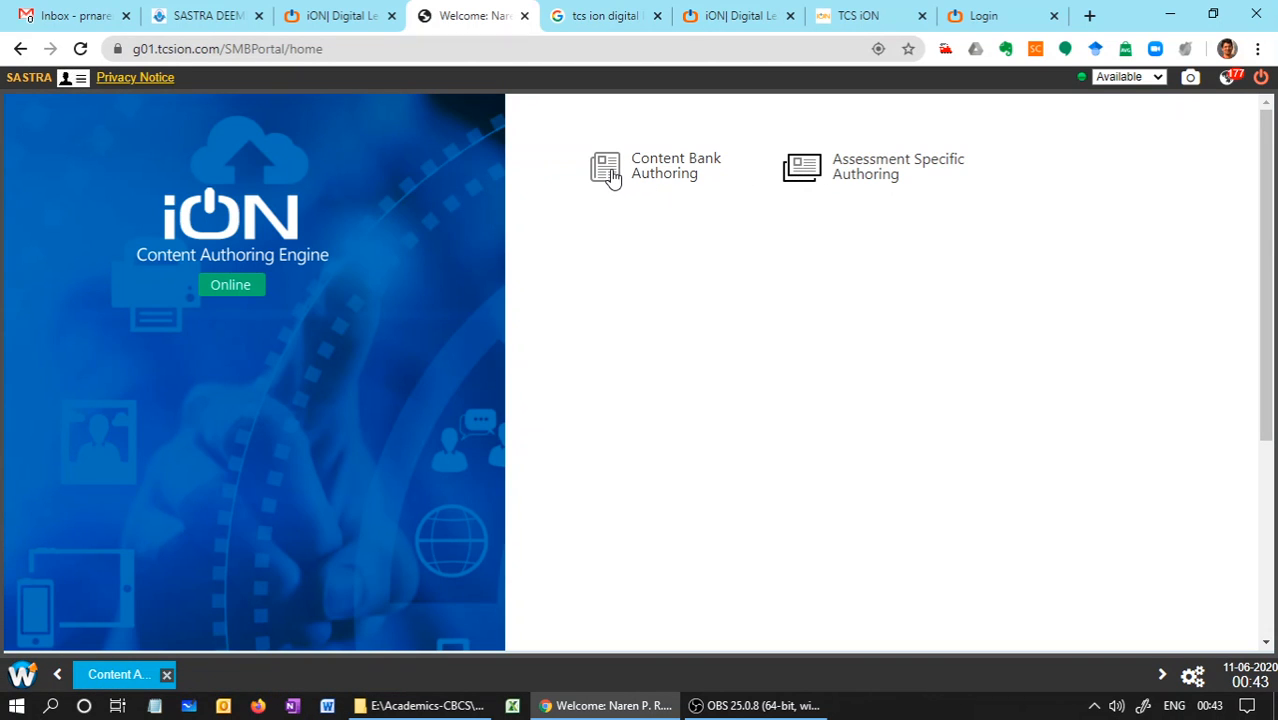
click(612, 175)
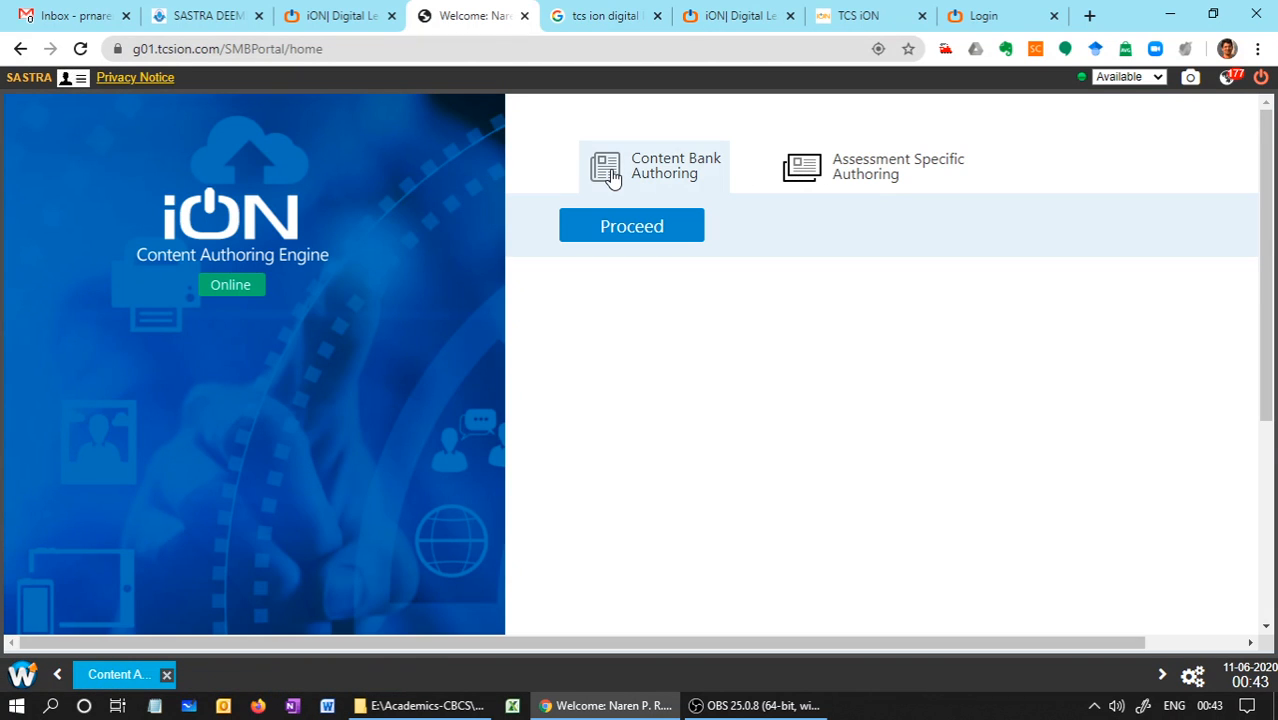
click(618, 230)
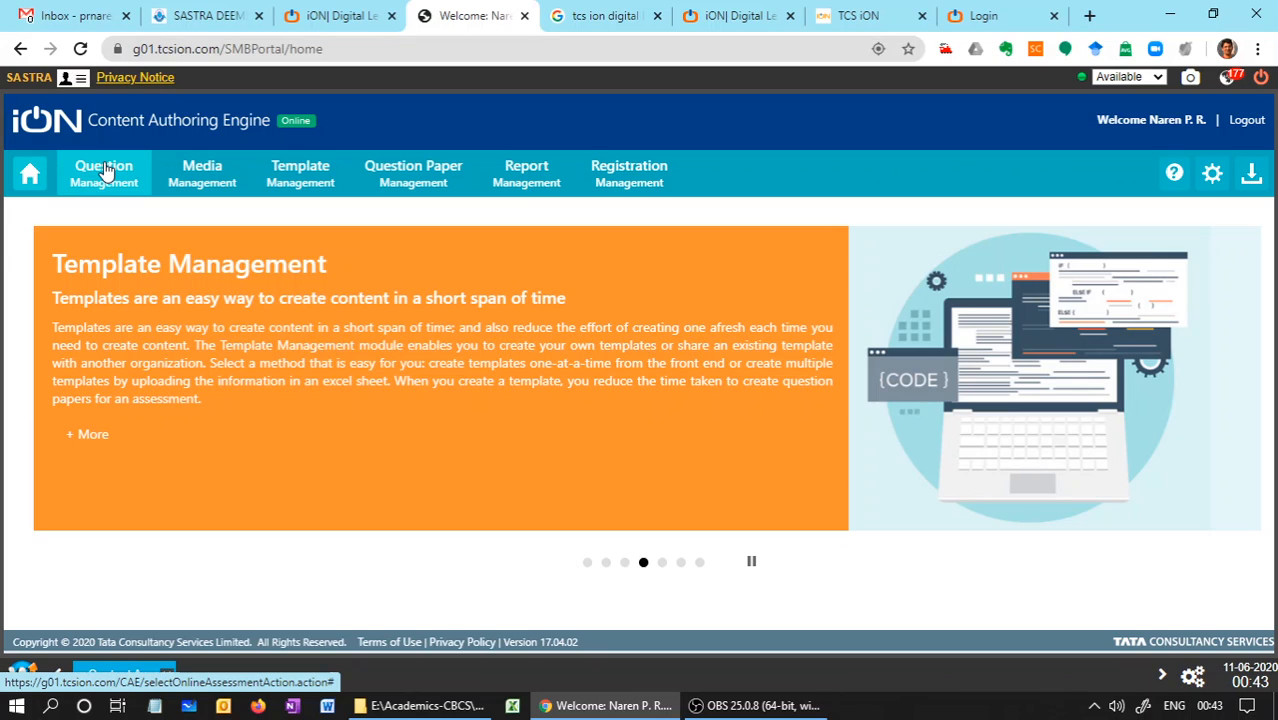
click(104, 170)
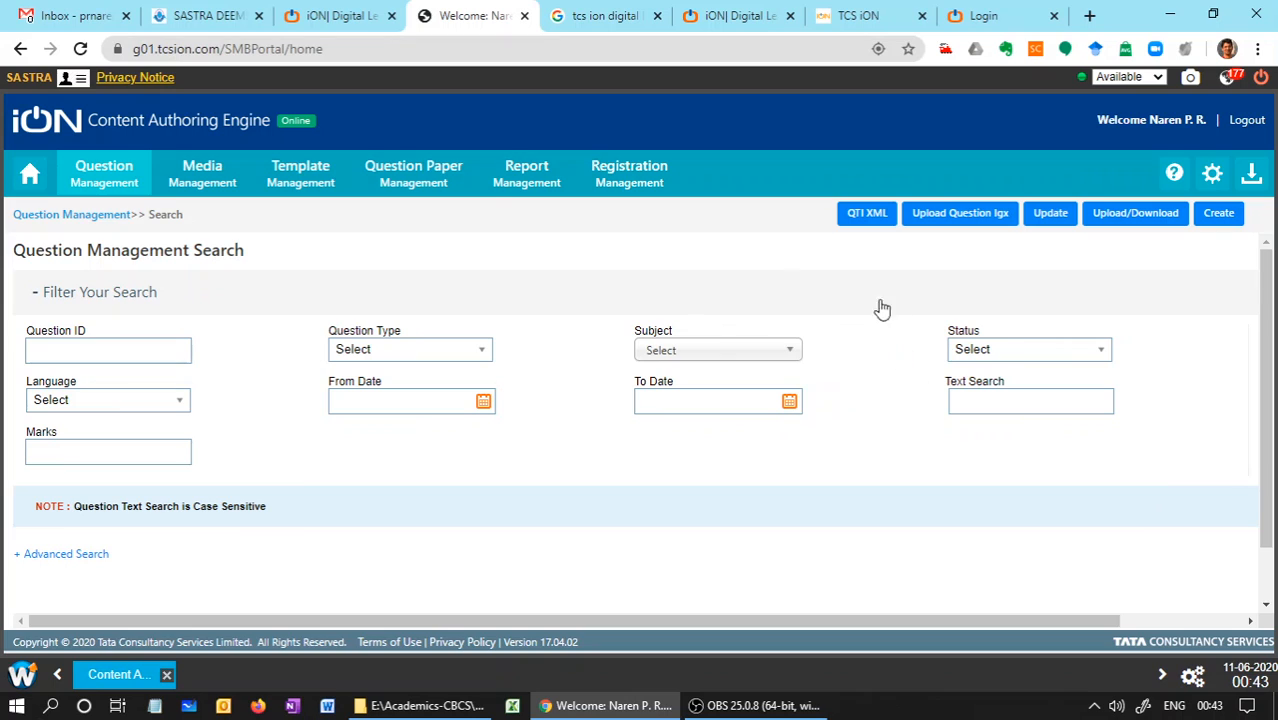
click(93, 172)
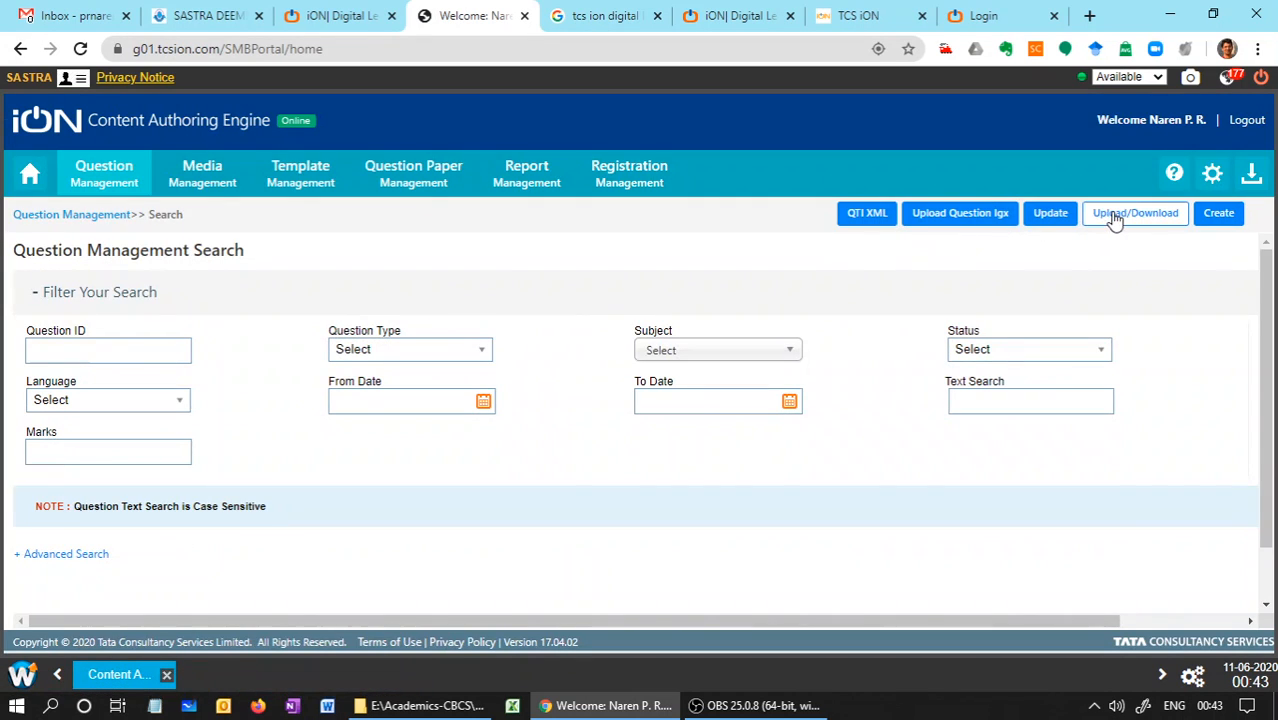
click(1117, 218)
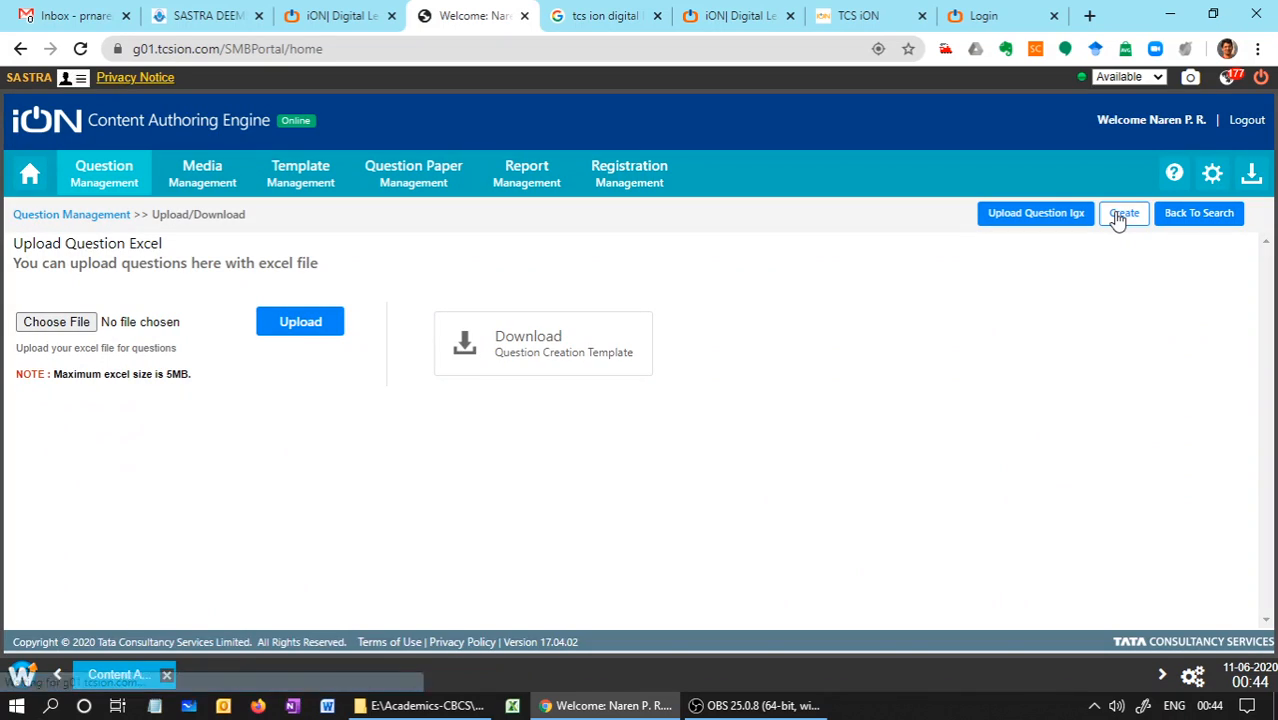
Download the English question creation template as Question_Upload_Excel in the Stage-1-QB-Upload folder, replacing the existing file, and close the download dialog
click(528, 342)
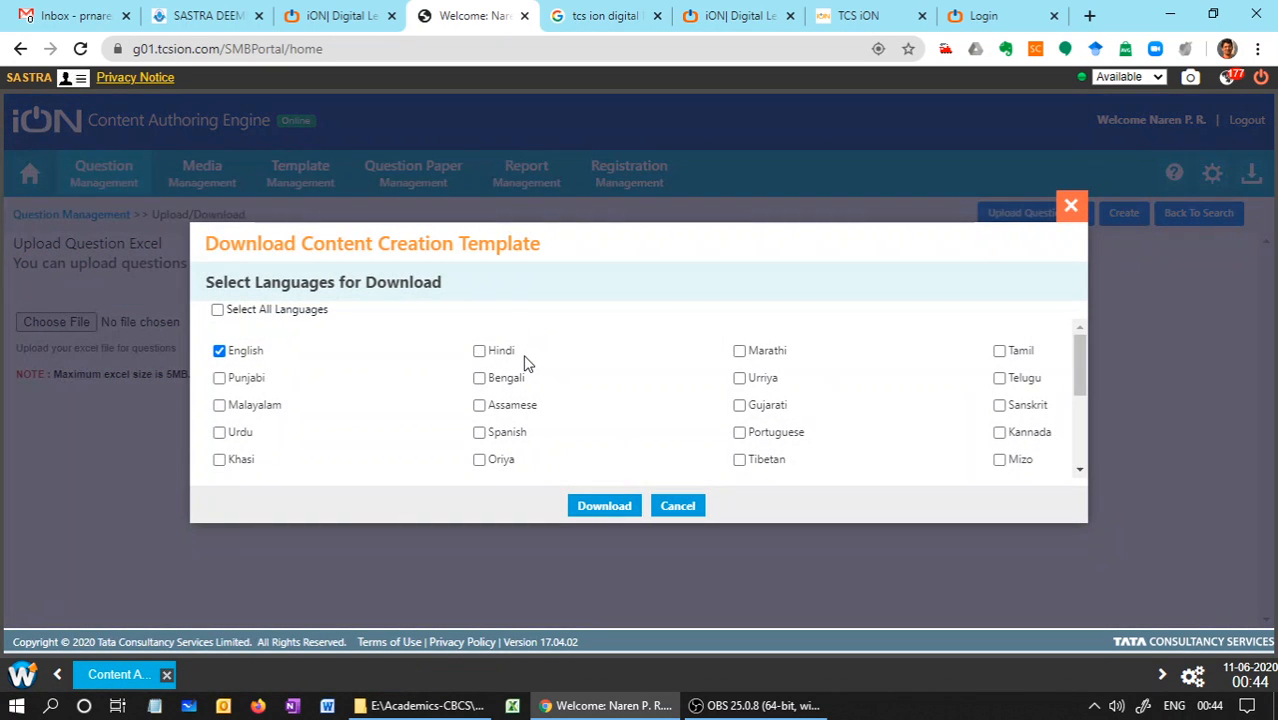
click(604, 507)
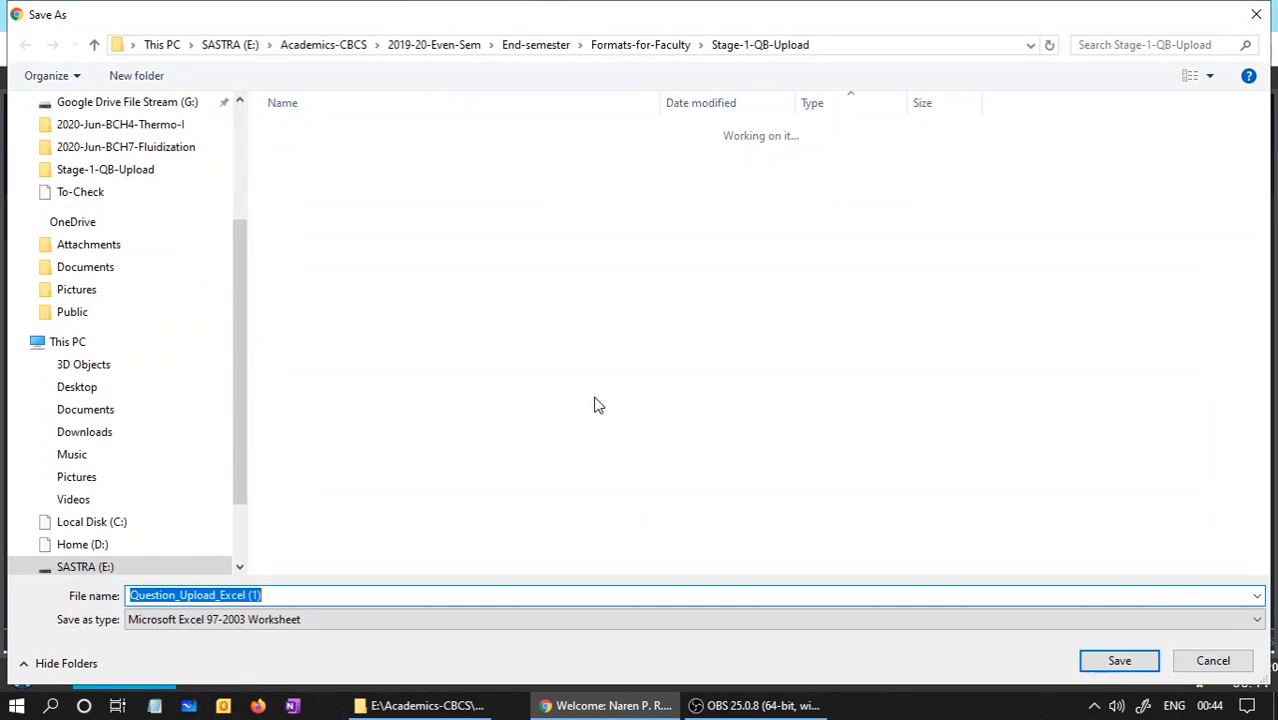
click(372, 249)
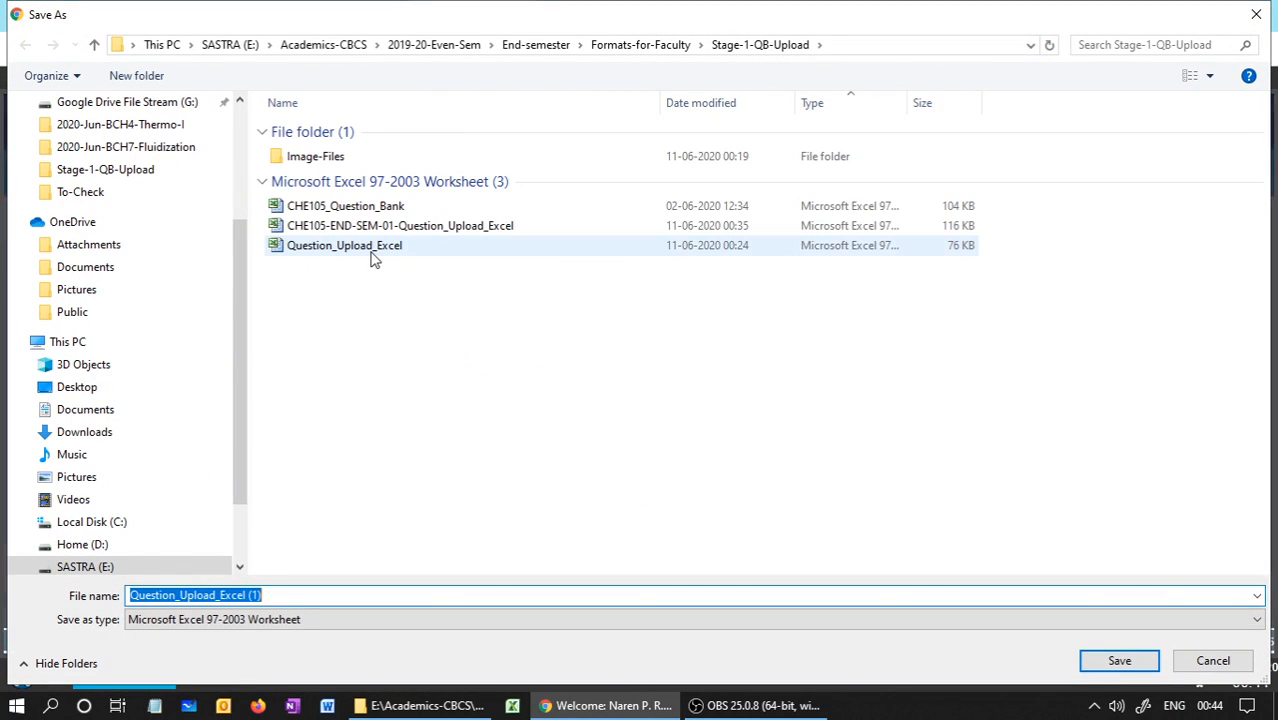
click(1115, 662)
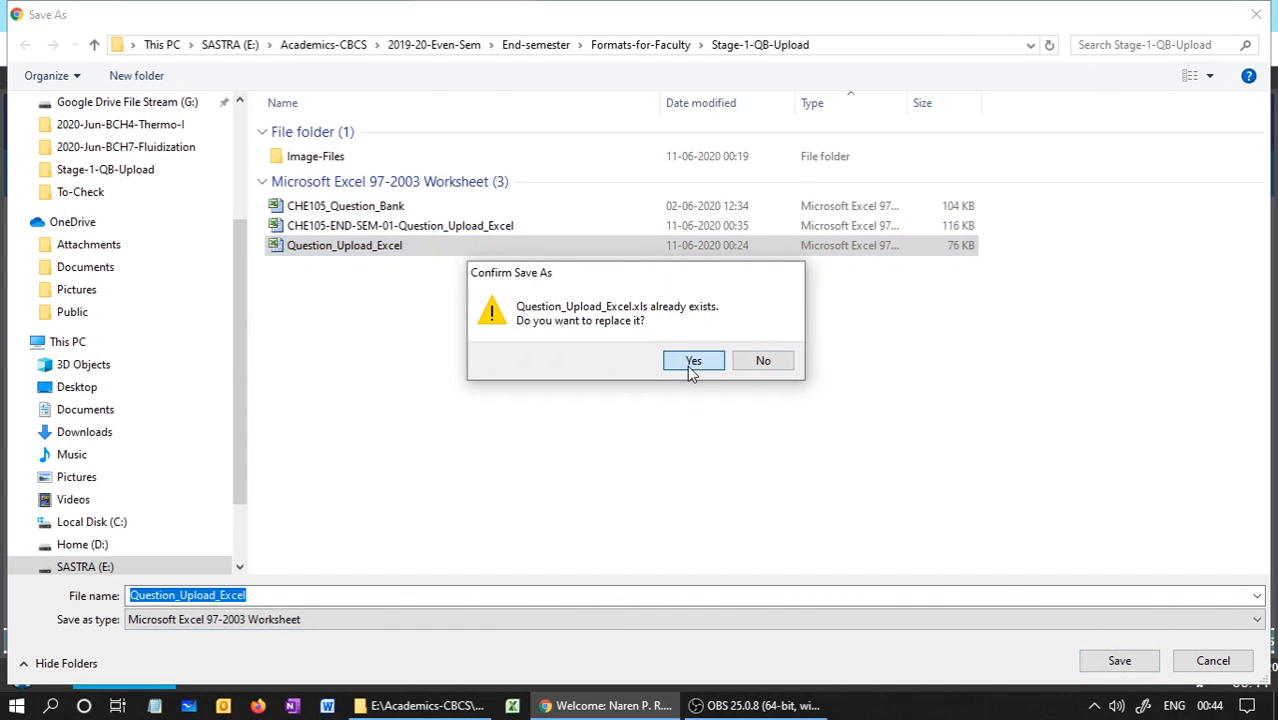
click(687, 363)
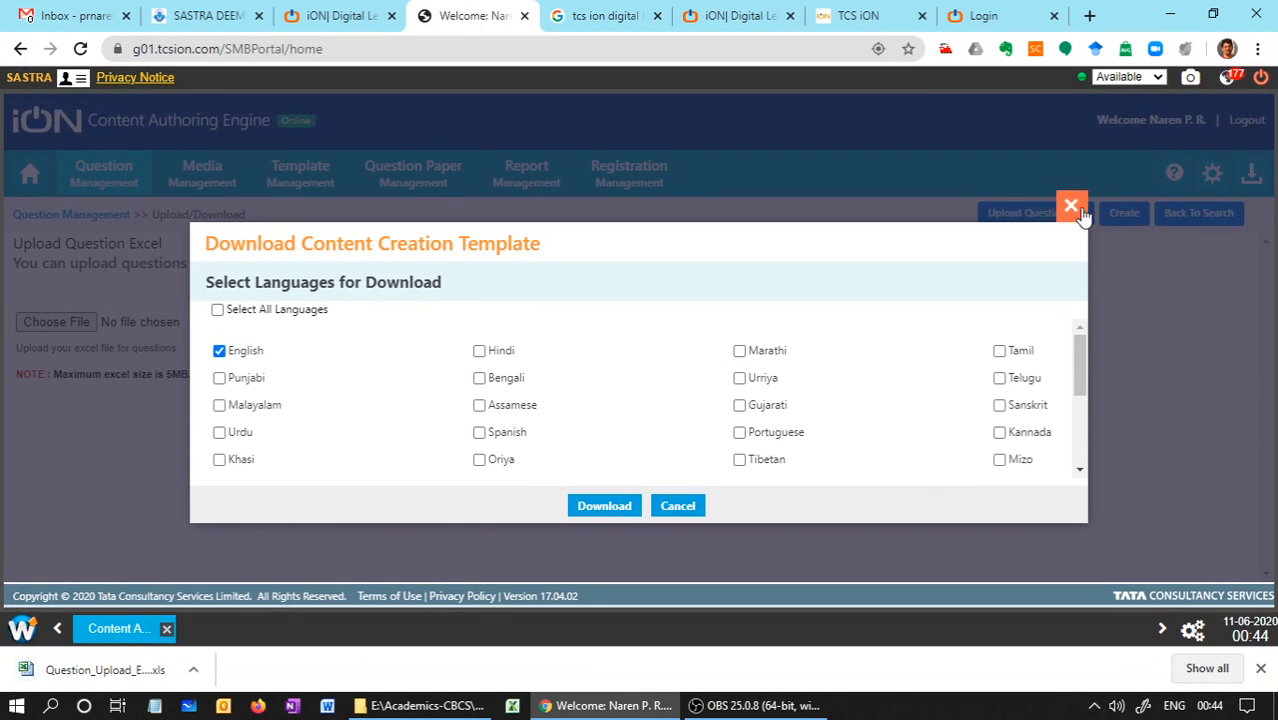
click(1071, 206)
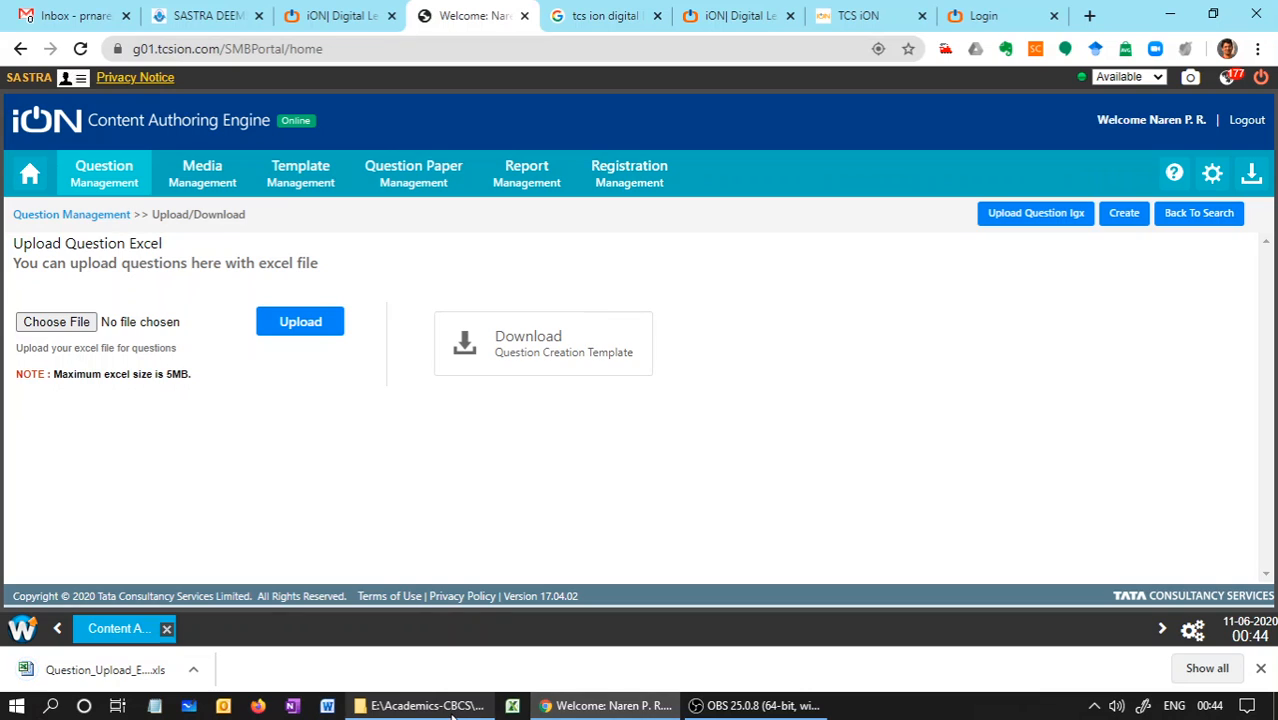
Switch to File Explorer and open the CHE105_Question_Bank workbook from the Stage-1-QB-Upload folder
click(445, 708)
click(457, 620)
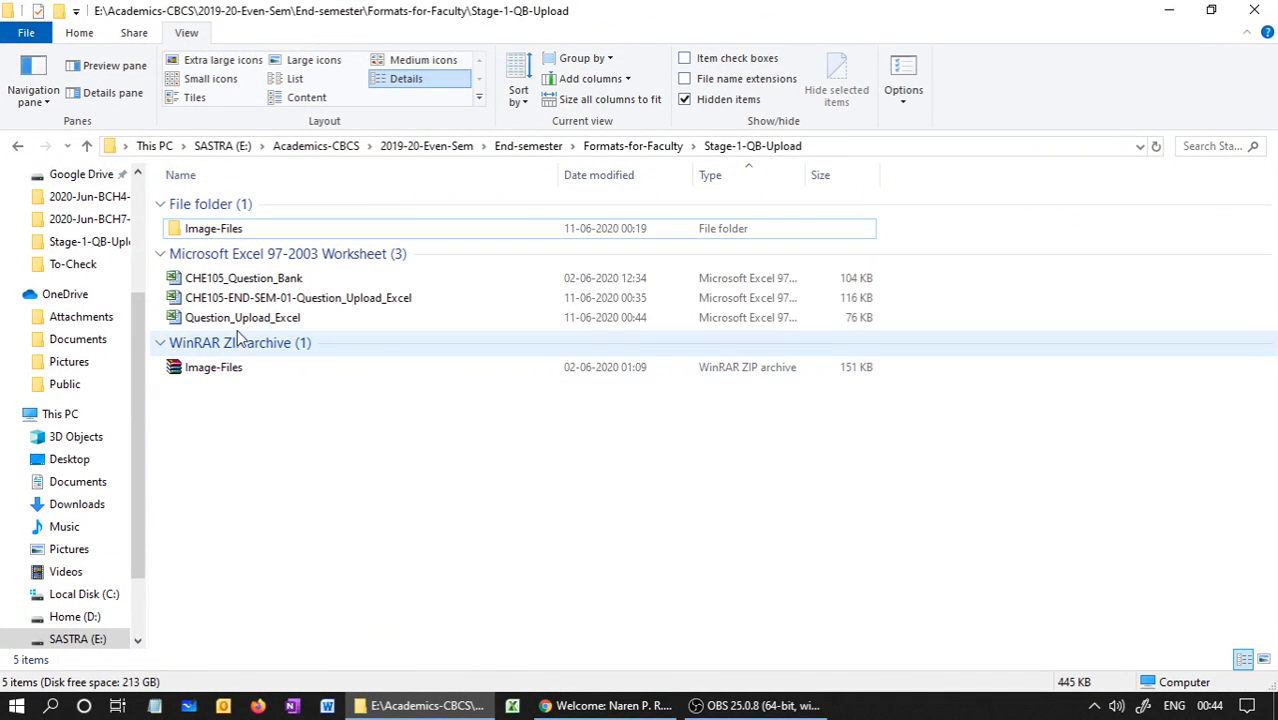
click(248, 280)
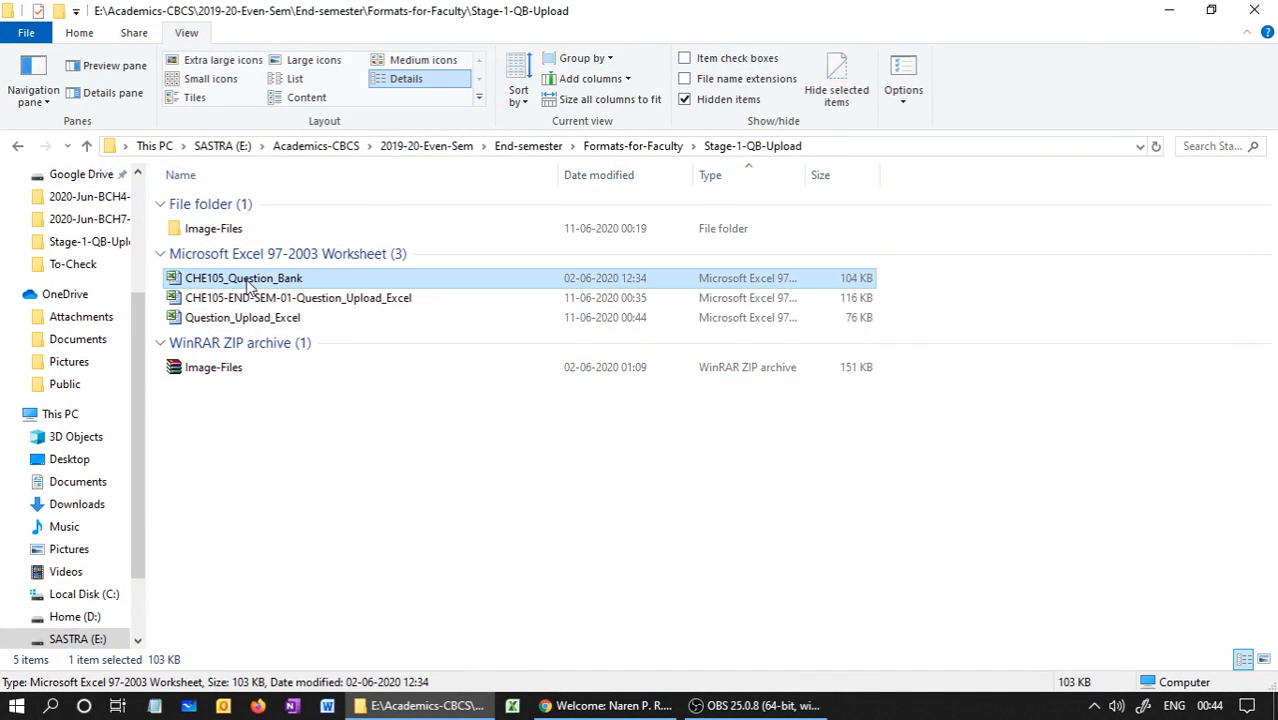
double_click(175, 280)
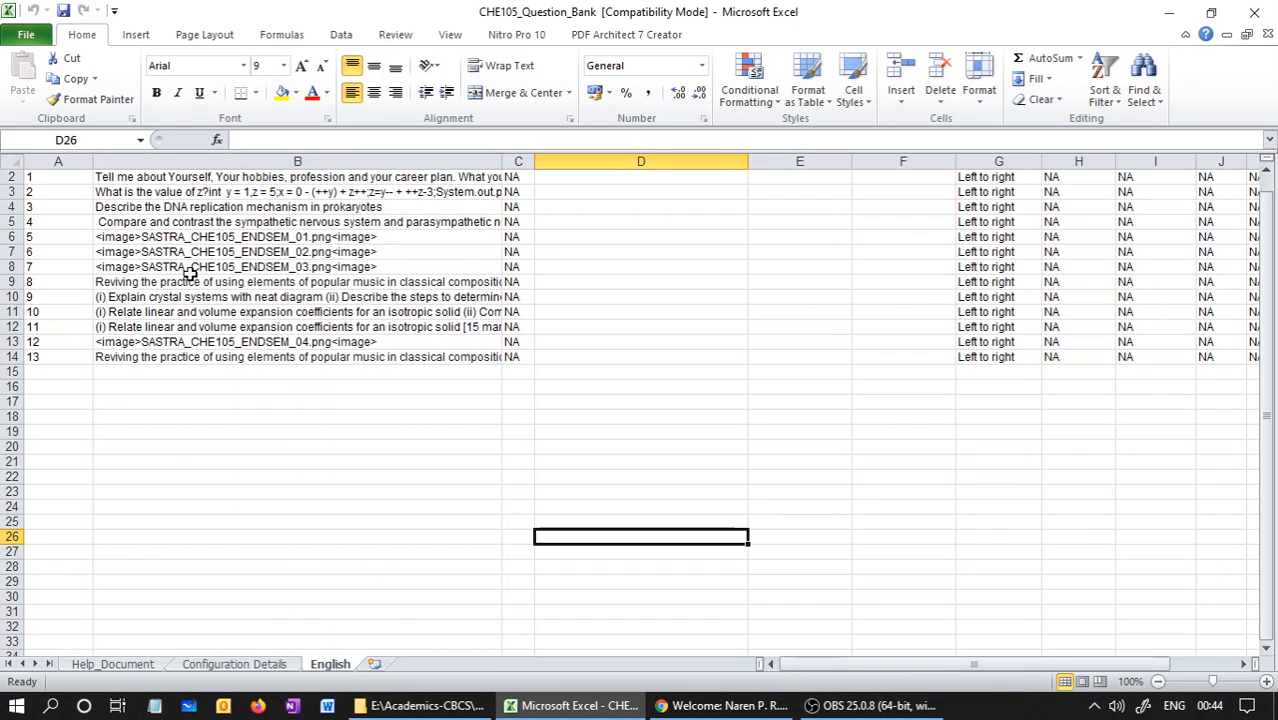
Review the column headings and the question text entries in B2:B14 of the English sheet
drag(1266, 560, 1255, 345)
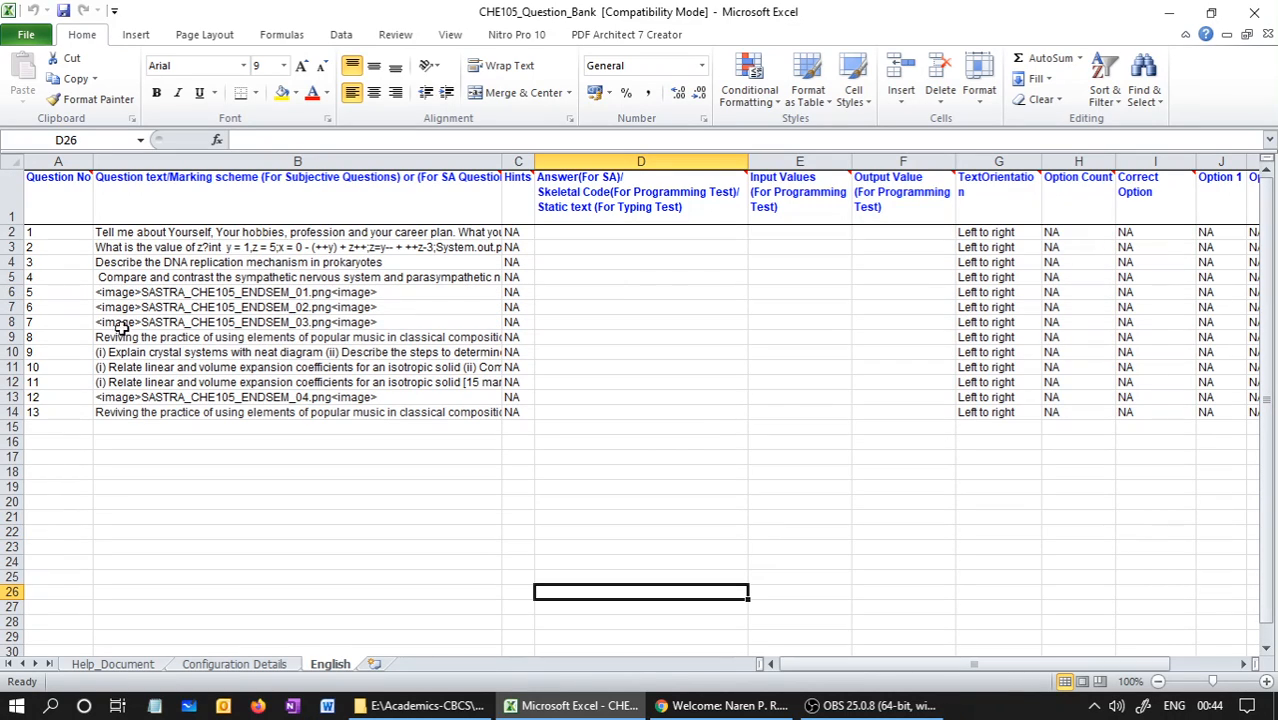
click(155, 426)
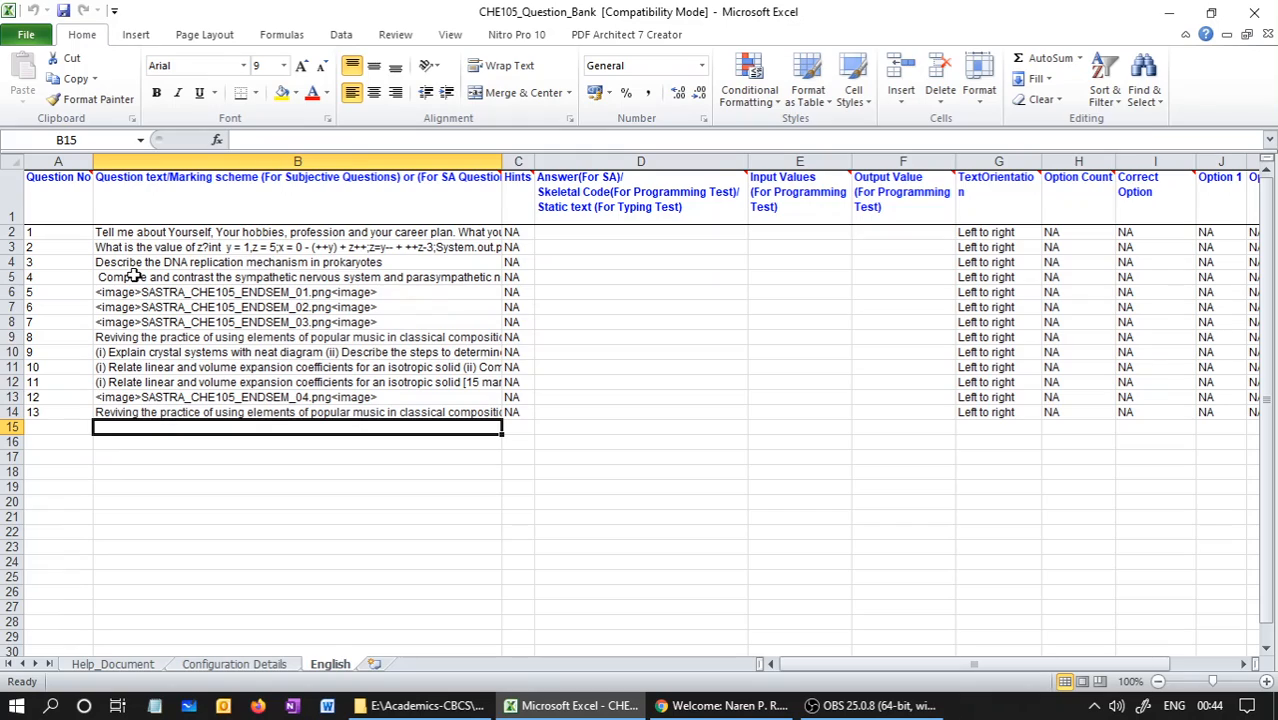
drag(138, 234, 133, 413)
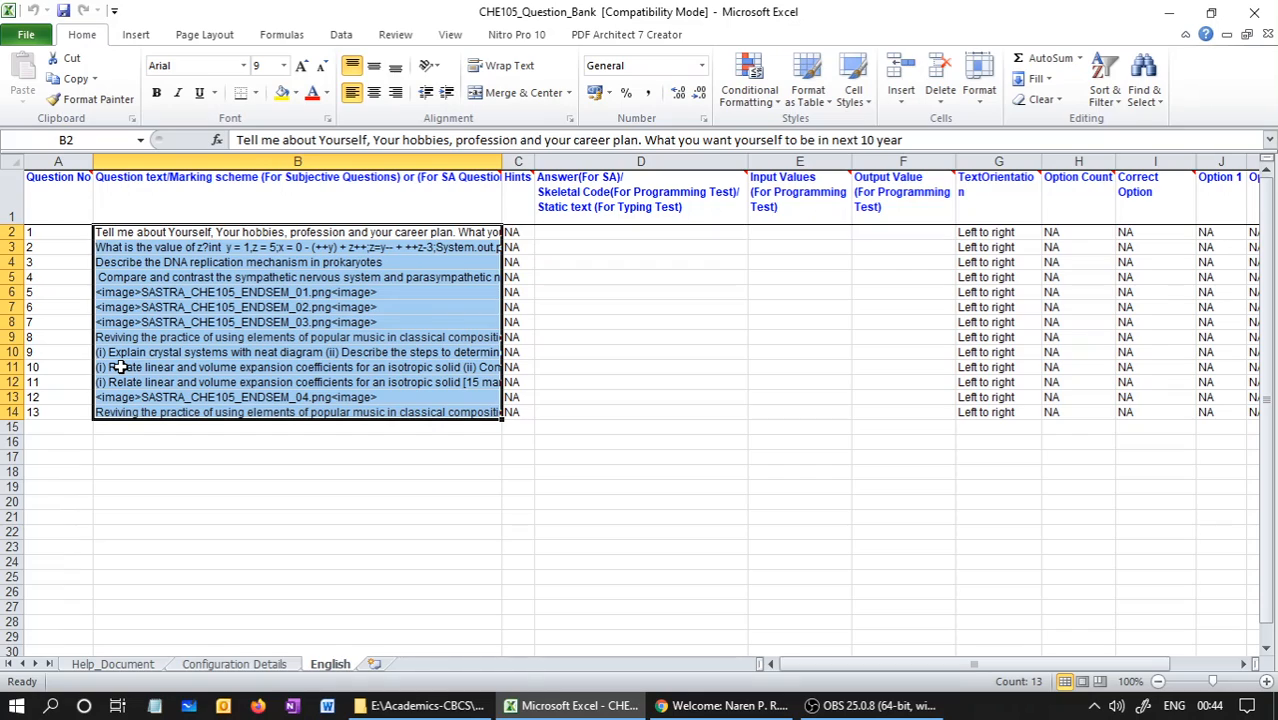
Examine the opening and closing <image> tags around SASTRA_CHE105_ENDSEM_03.png in cell B8 of the English sheet
click(193, 321)
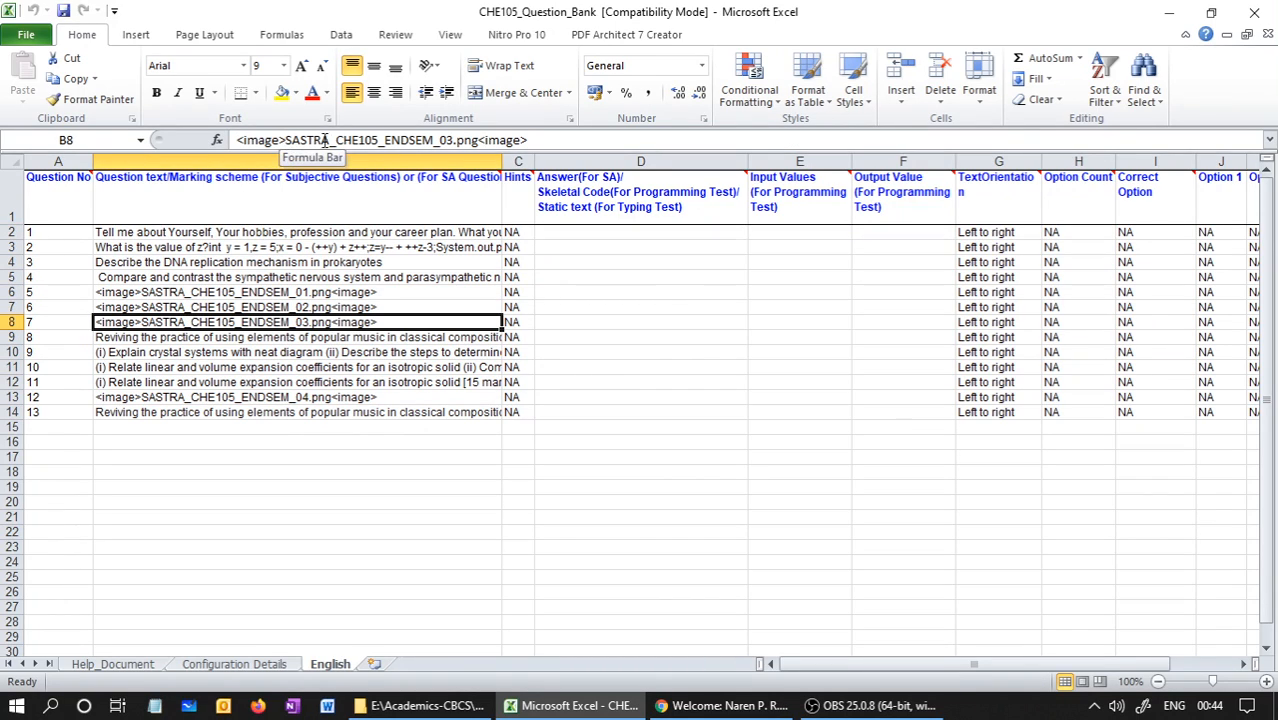
click(1266, 681)
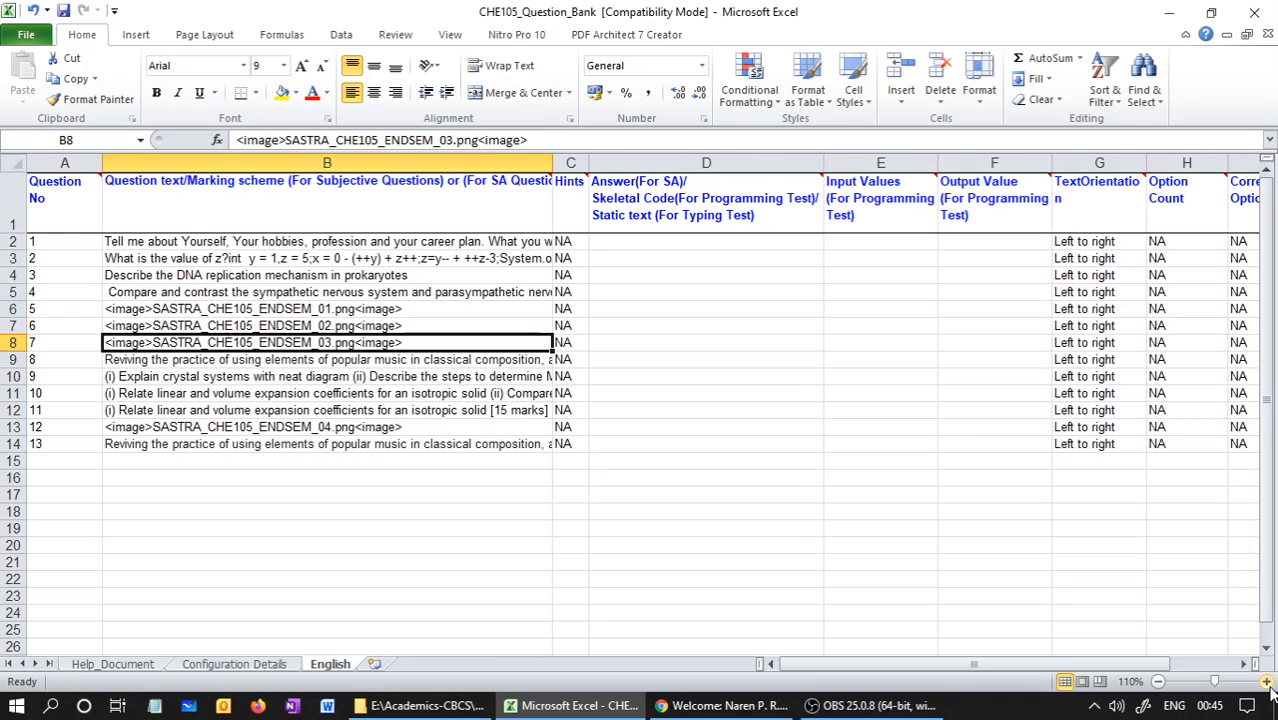
click(1266, 681)
click(1266, 681)
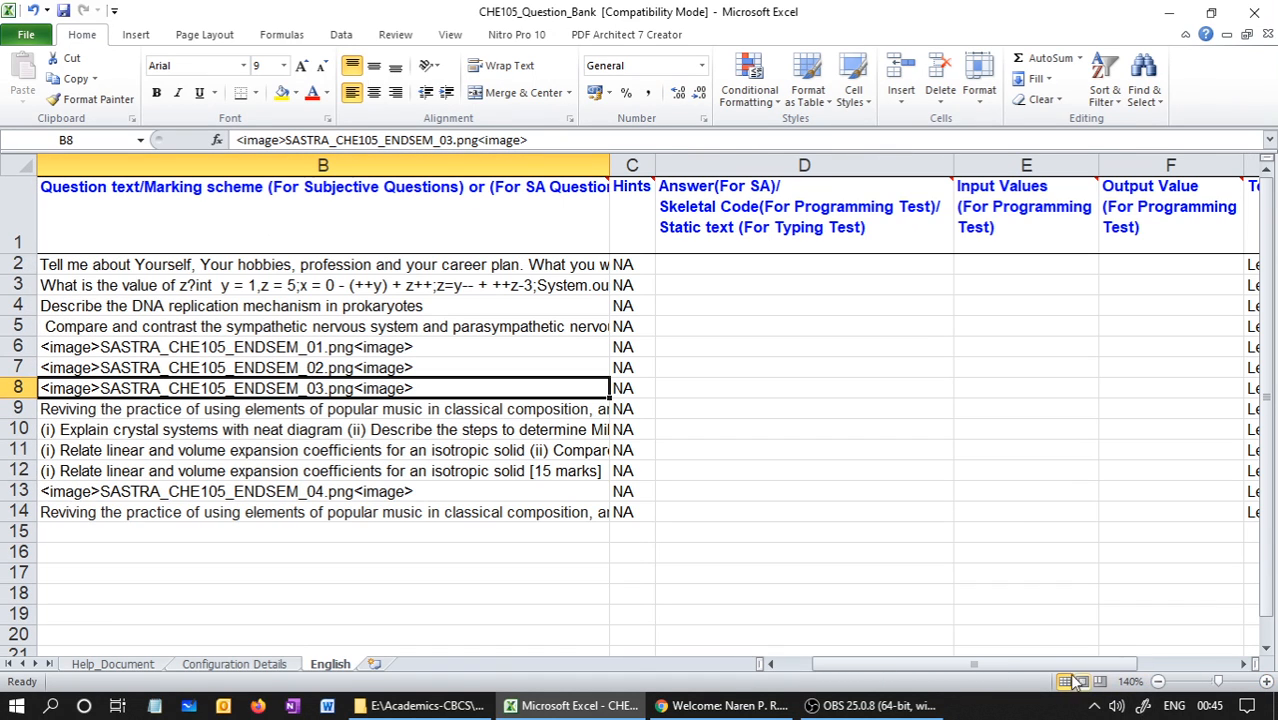
drag(1038, 665, 936, 664)
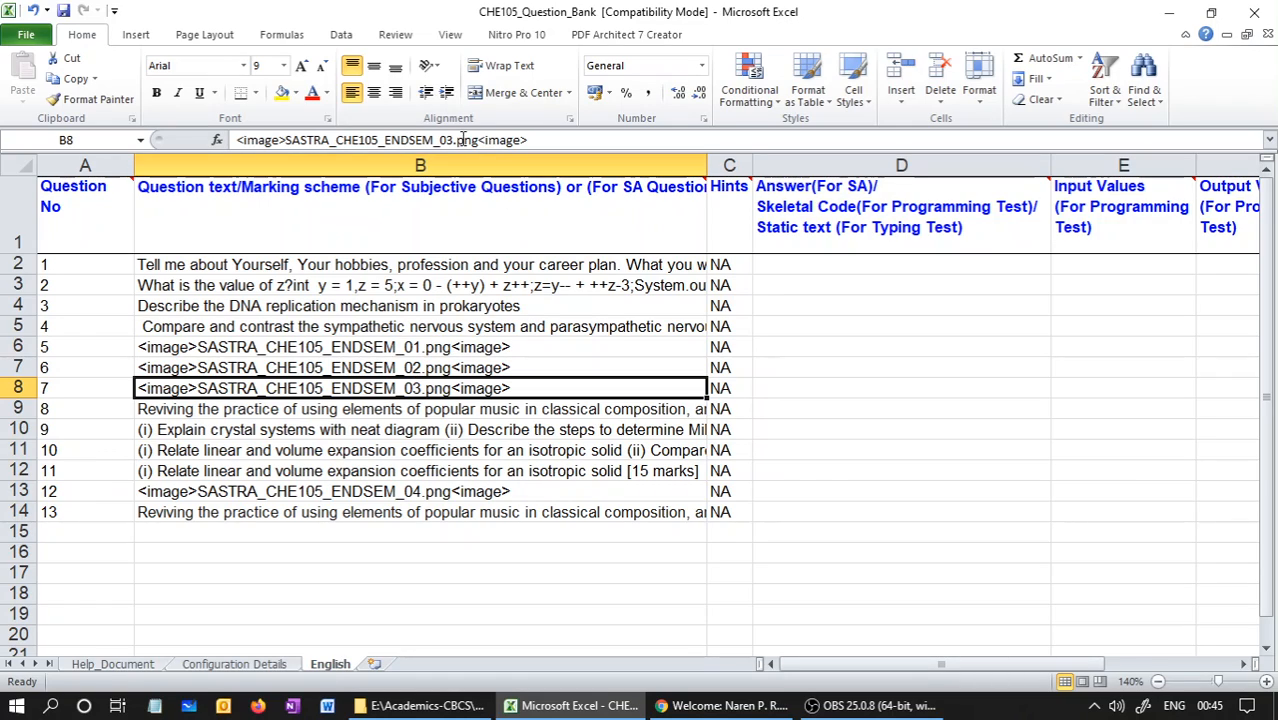
drag(478, 140, 526, 140)
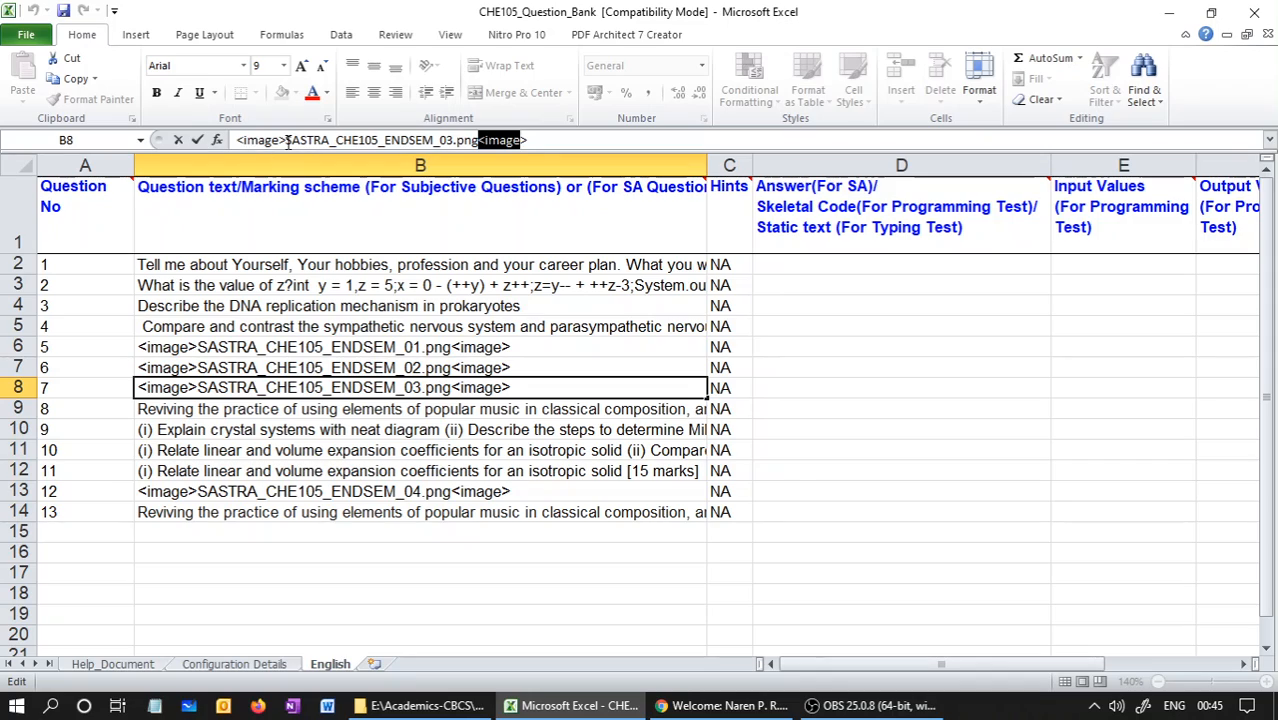
drag(286, 140, 225, 140)
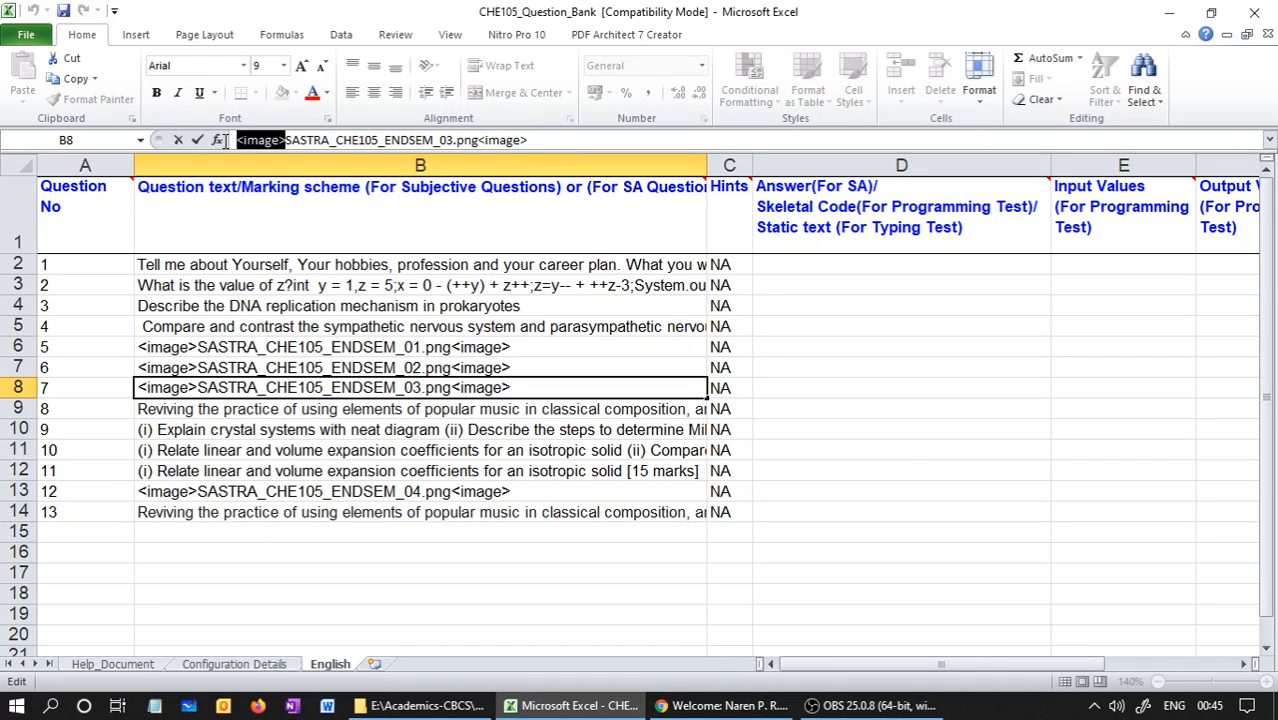
double_click(490, 140)
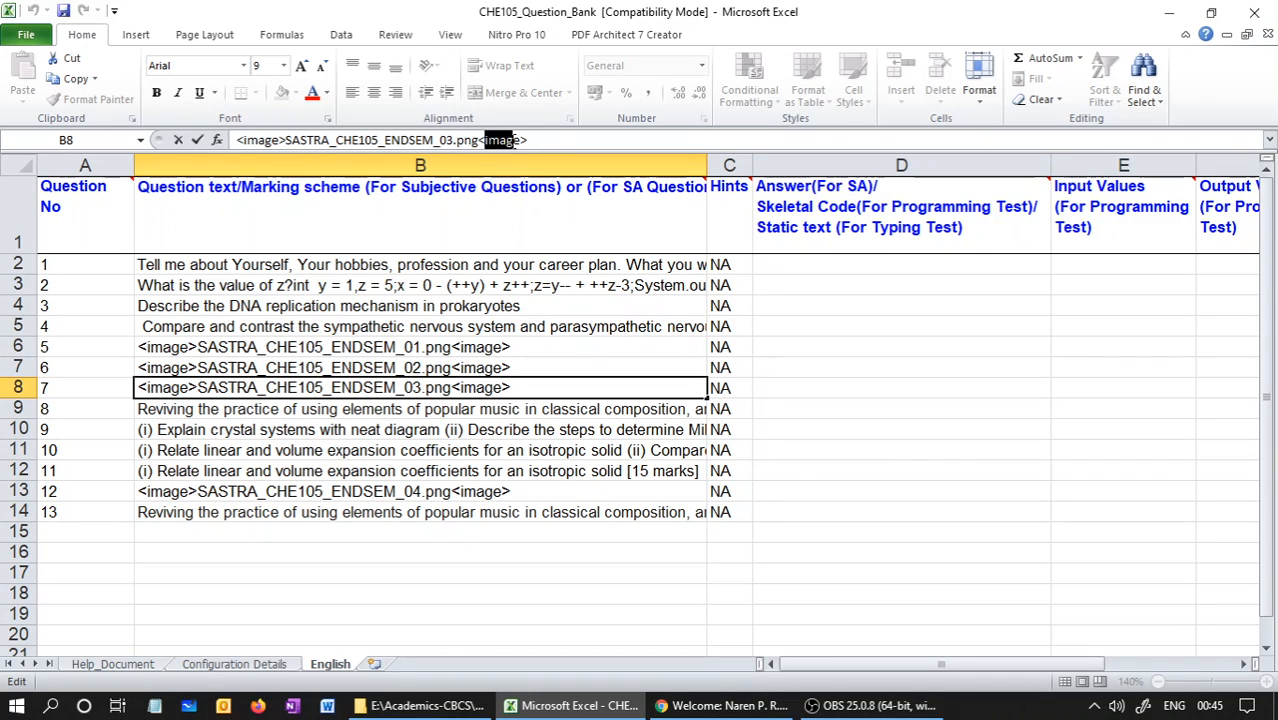
click(415, 549)
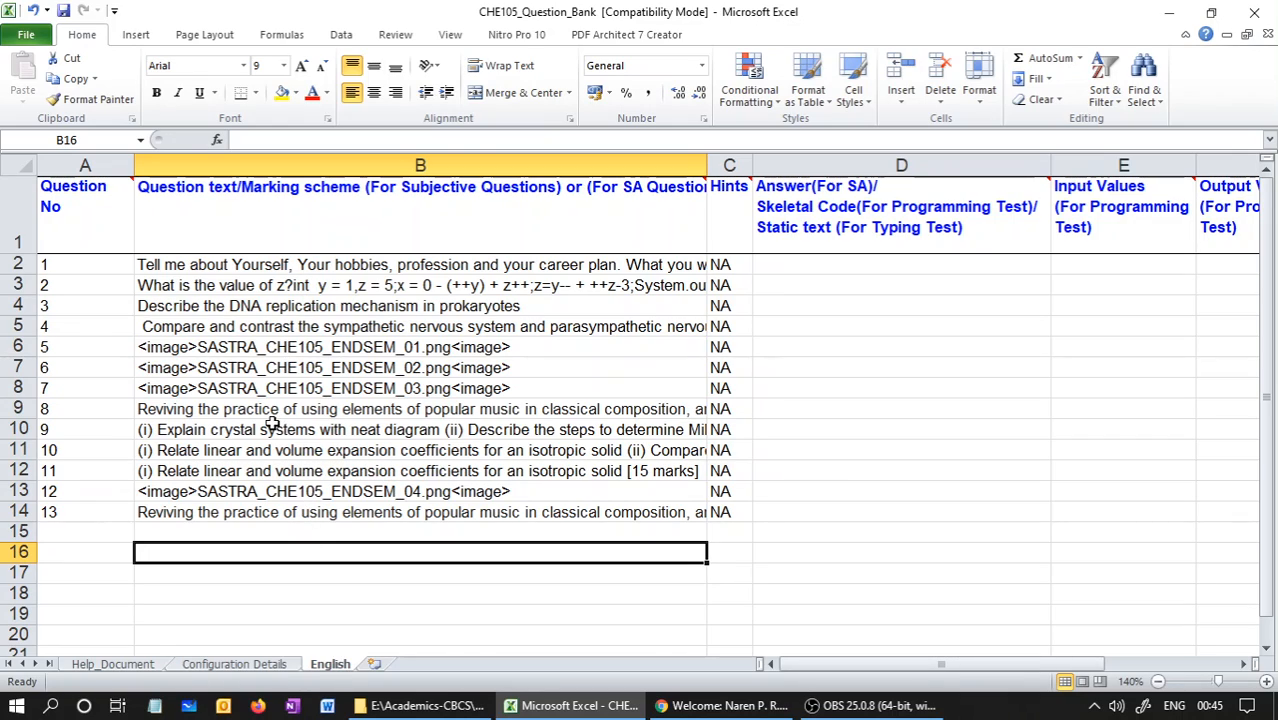
click(1159, 681)
click(1159, 681)
click(1159, 681)
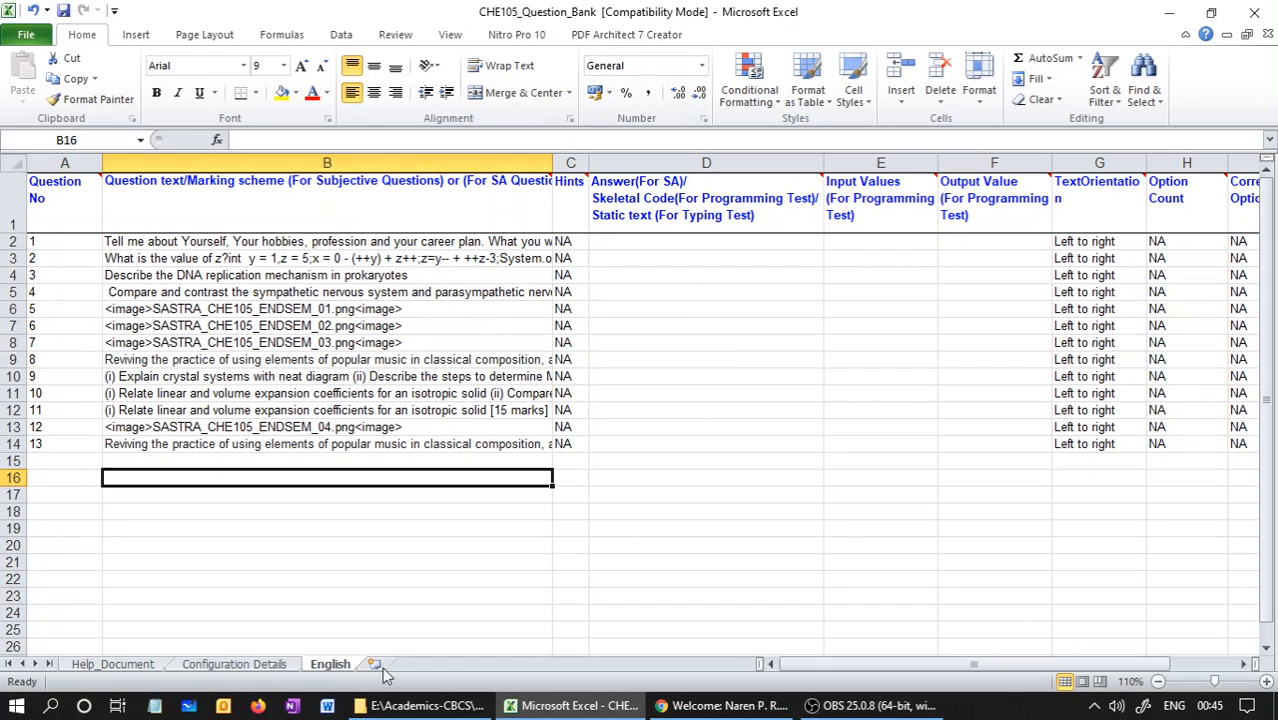
Open the CHE105-END-SEM-01-Question_Upload_Excel workbook from the Stage-1-QB-Upload folder and enable editing
click(416, 705)
click(272, 320)
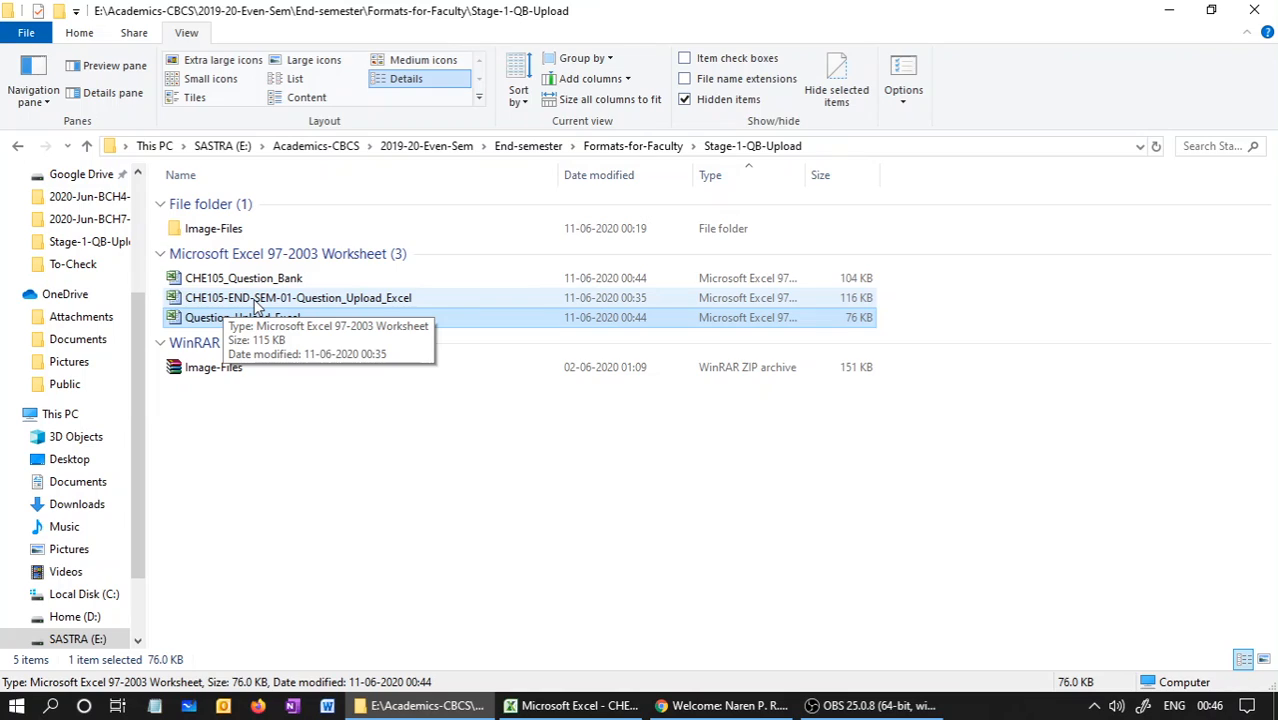
click(305, 307)
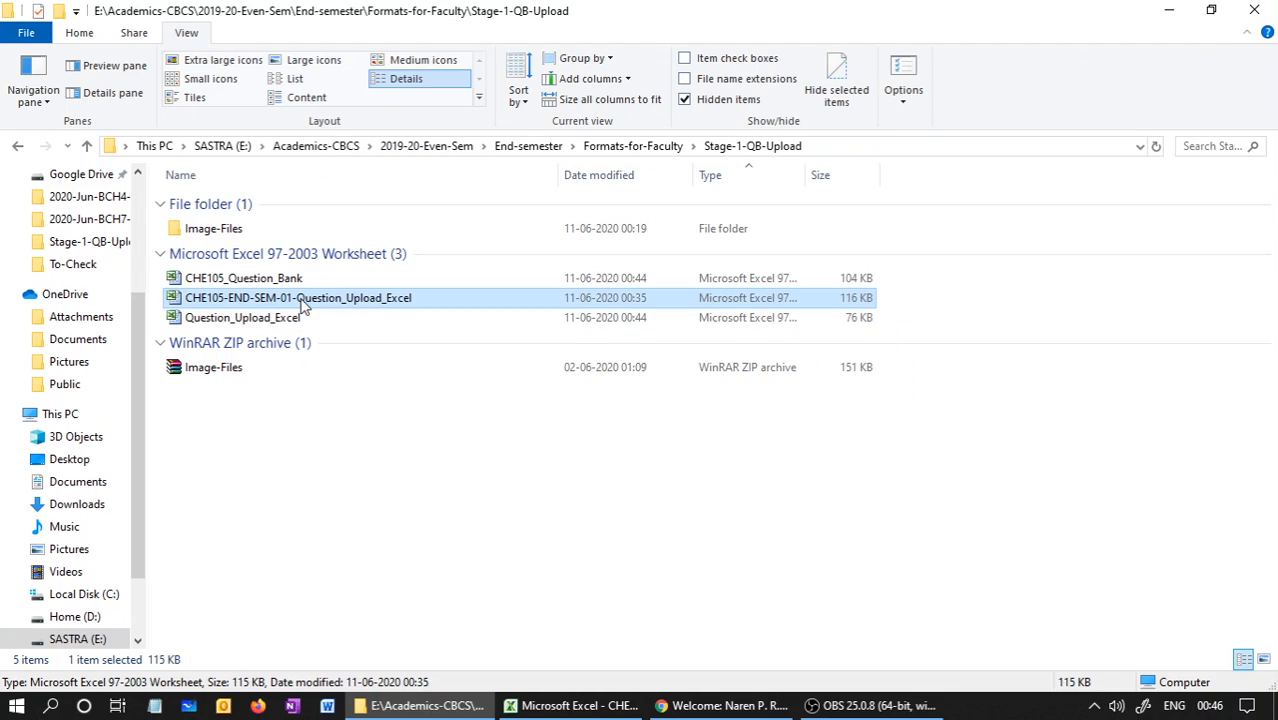
double_click(303, 304)
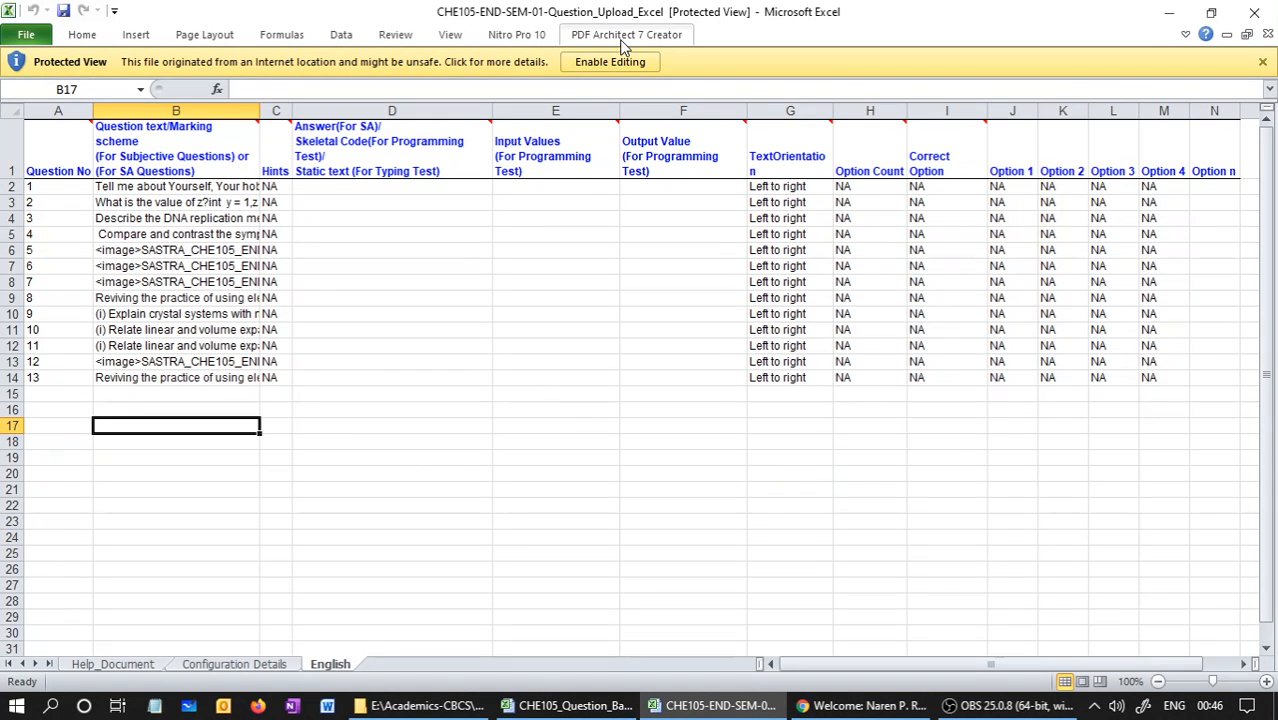
click(619, 62)
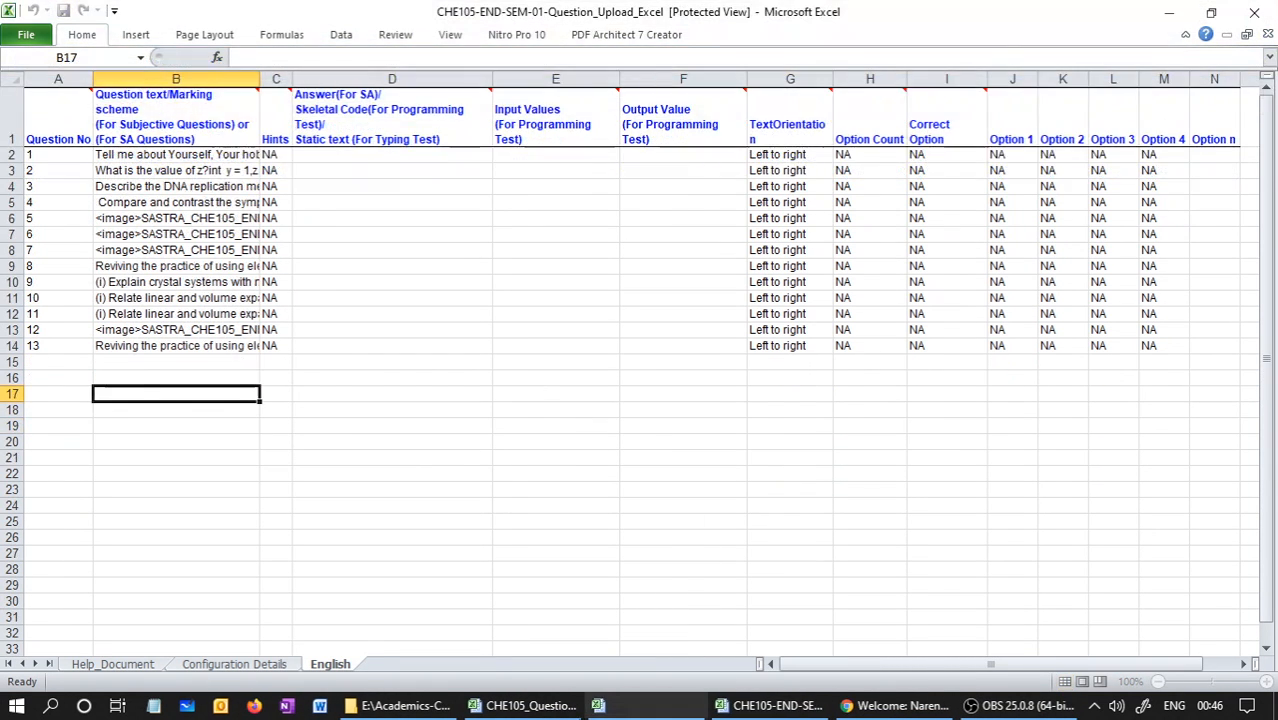
Return to the Stage-1-QB-Upload folder, open the downloaded Question_Upload_Excel template, and enable editing
key(alt+Tab)
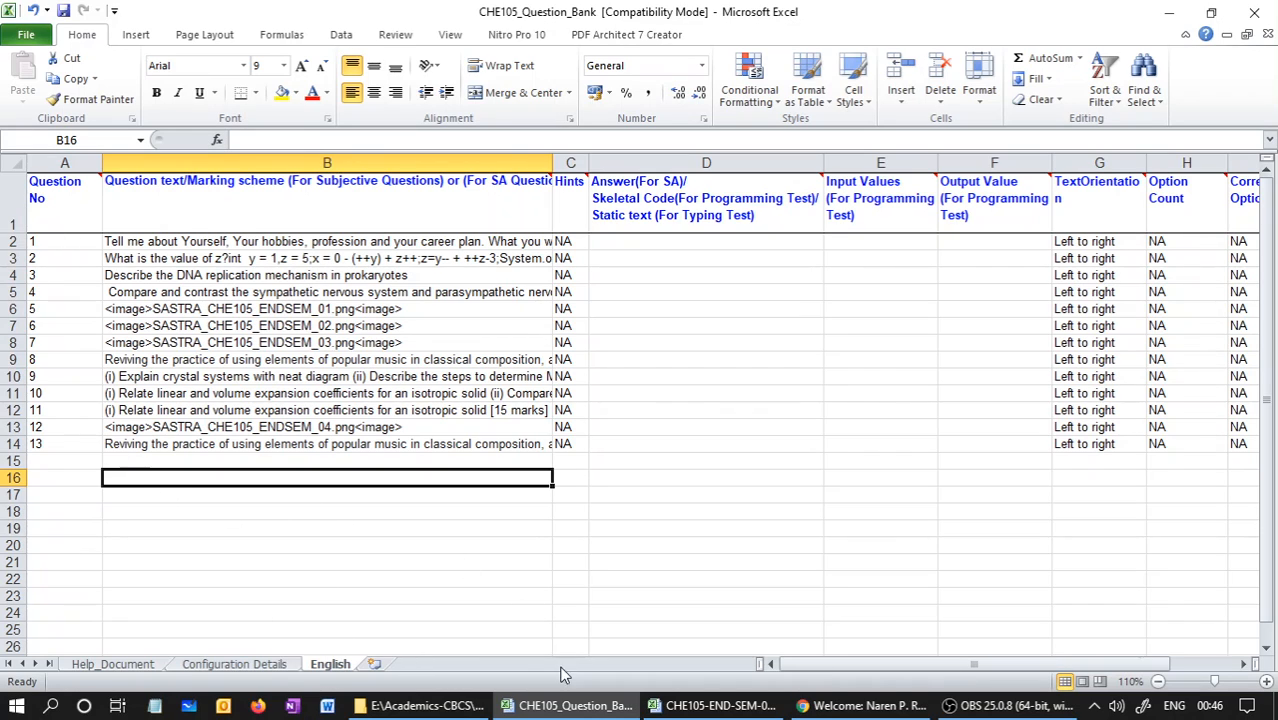
click(427, 706)
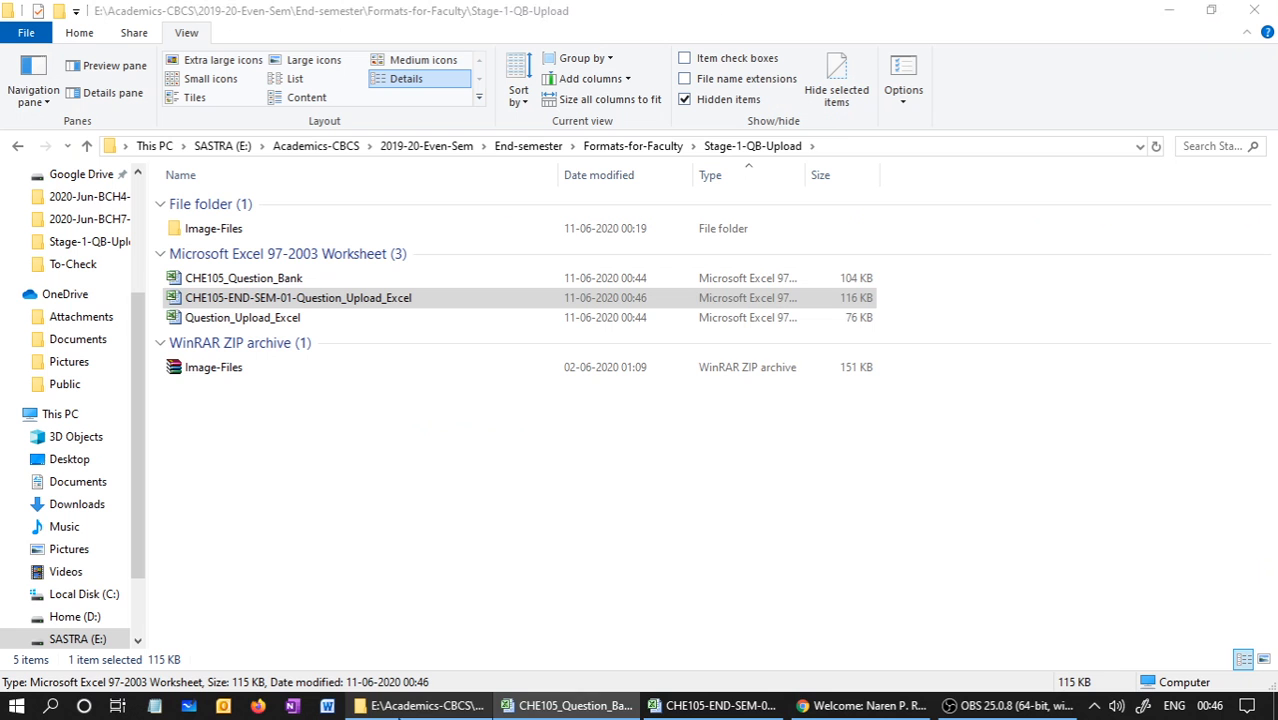
double_click(200, 318)
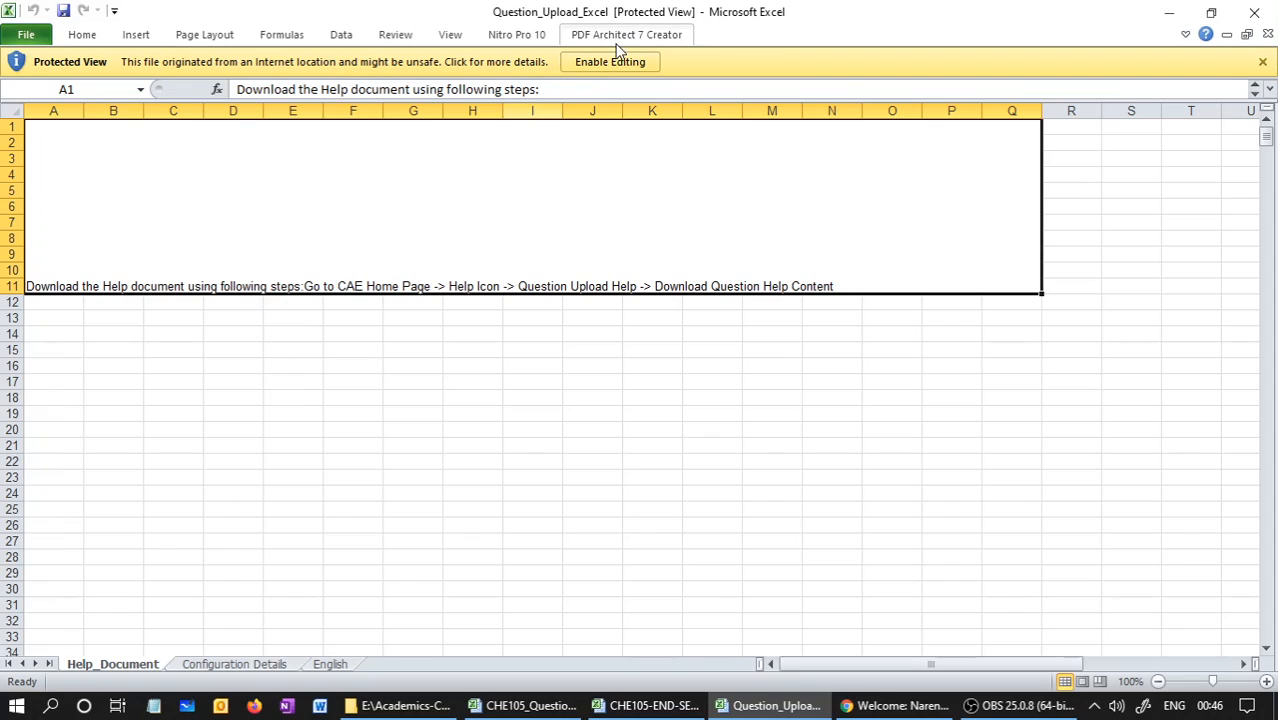
click(600, 61)
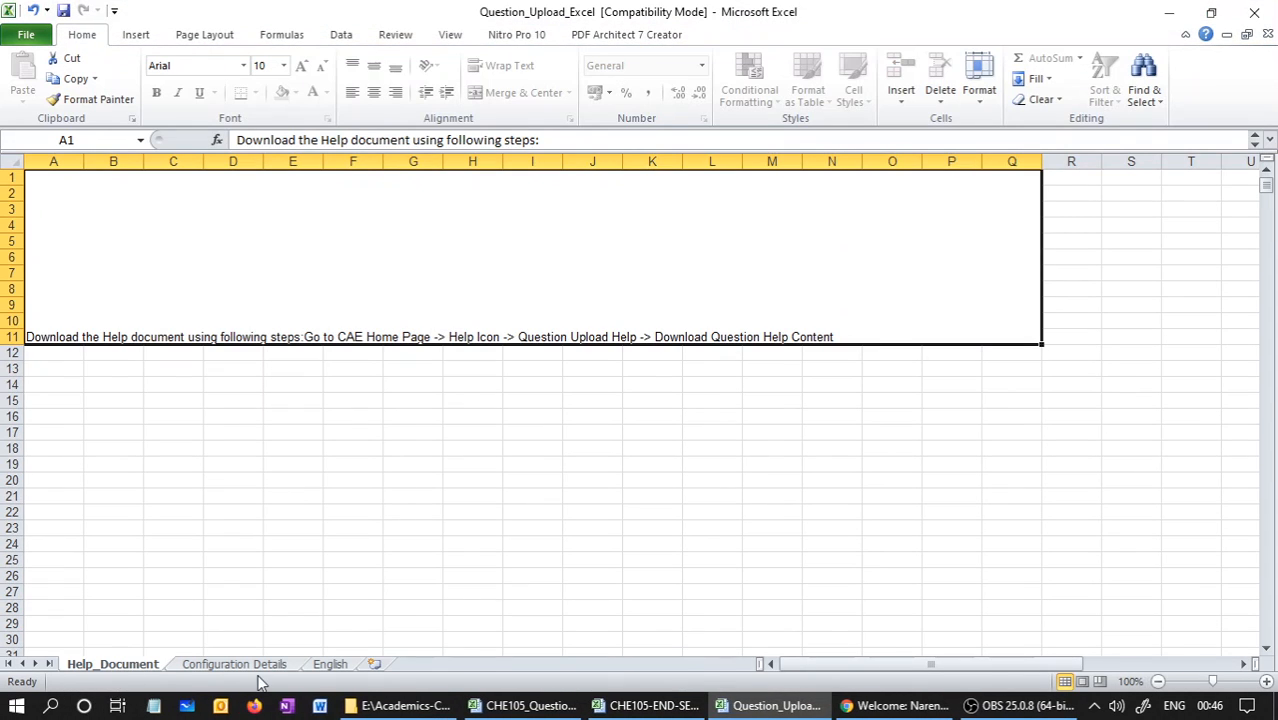
View the English sheet of the Question_Upload_Excel template, and compare it with the English sheet of CHE105_Question_Bank
click(330, 664)
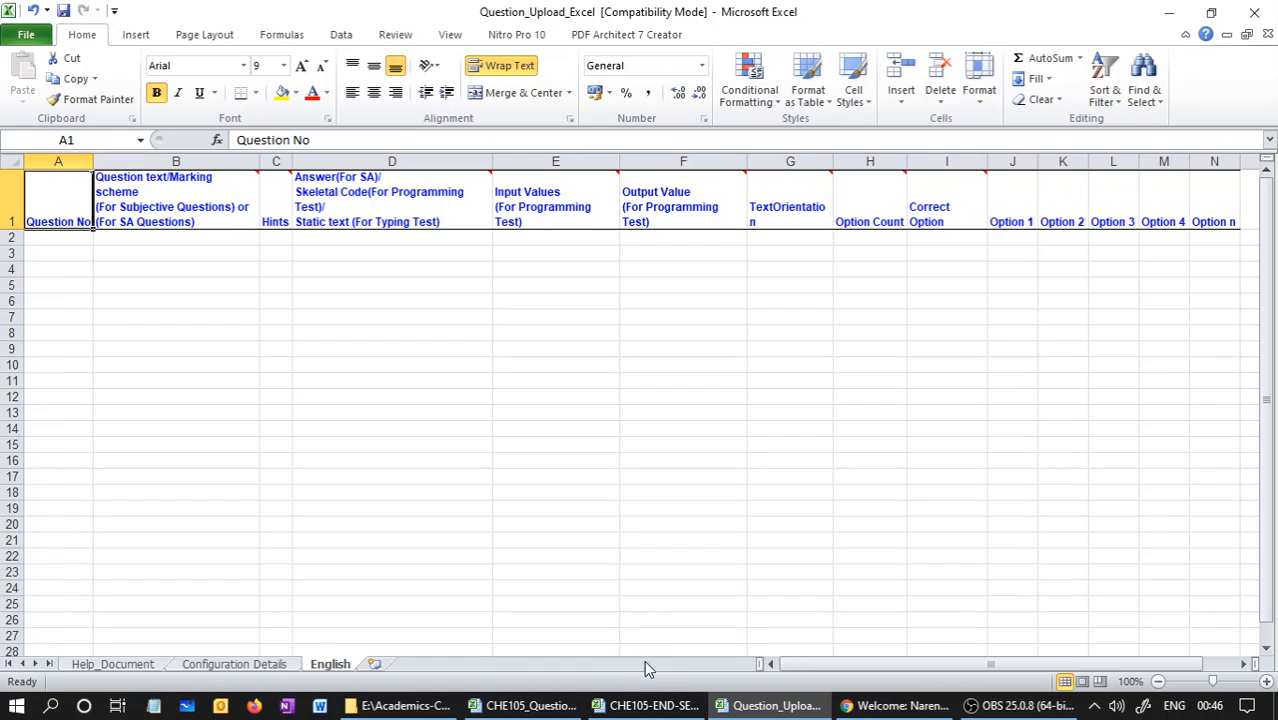
mouse_move(646, 713)
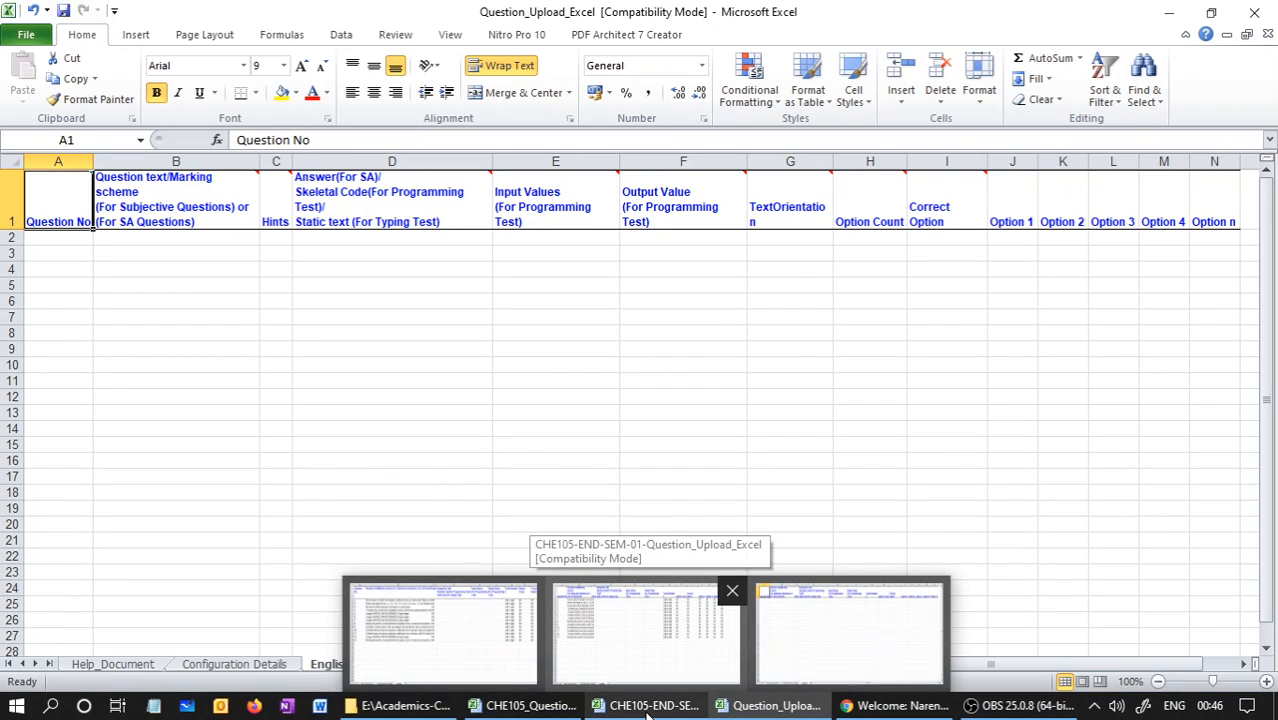
click(450, 625)
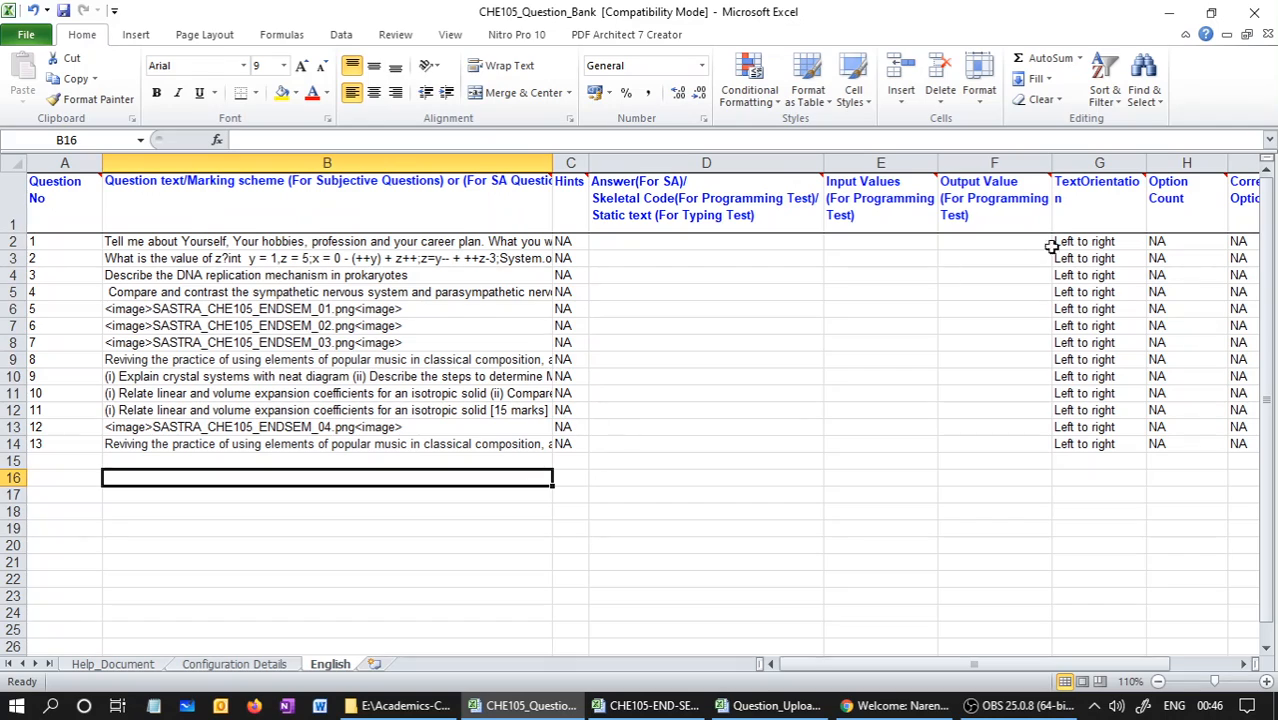
drag(775, 664, 871, 684)
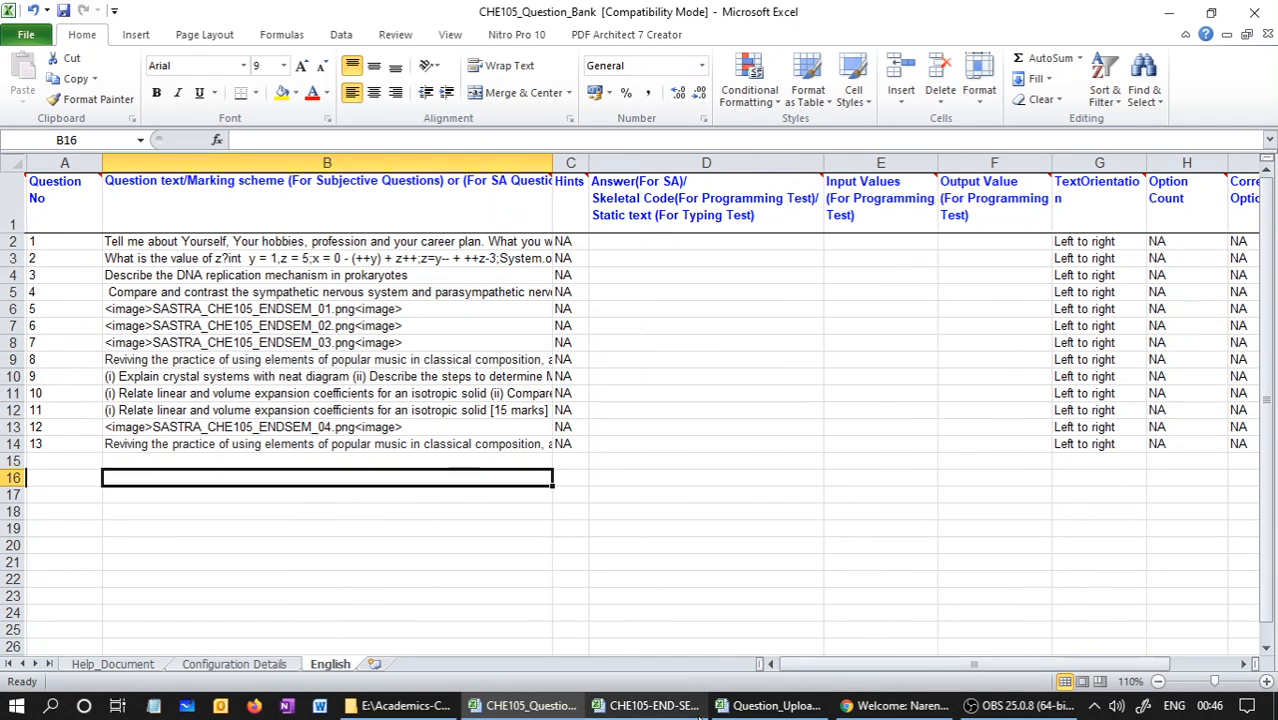
Switch to CHE105-END-SEM-01-Question_Upload_Excel and review the question numbers, question text and hints on its English sheet
click(648, 706)
drag(60, 246, 214, 436)
click(248, 428)
drag(249, 238, 280, 366)
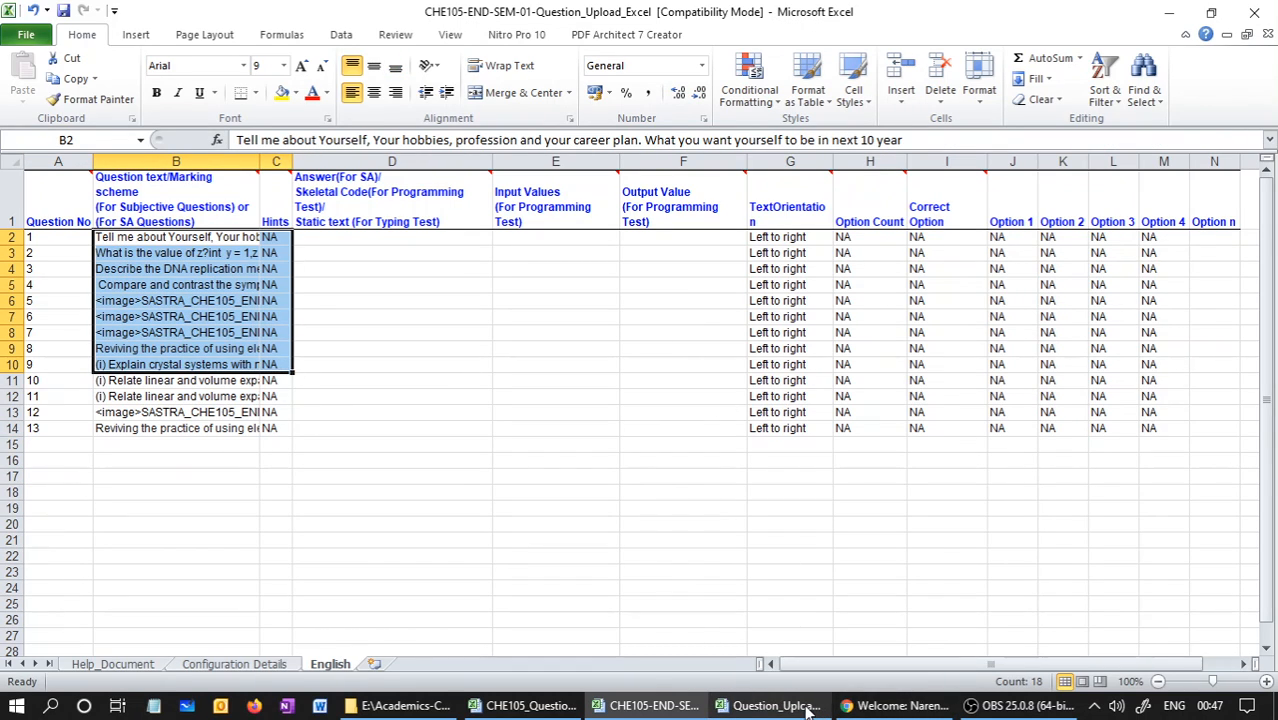
click(646, 487)
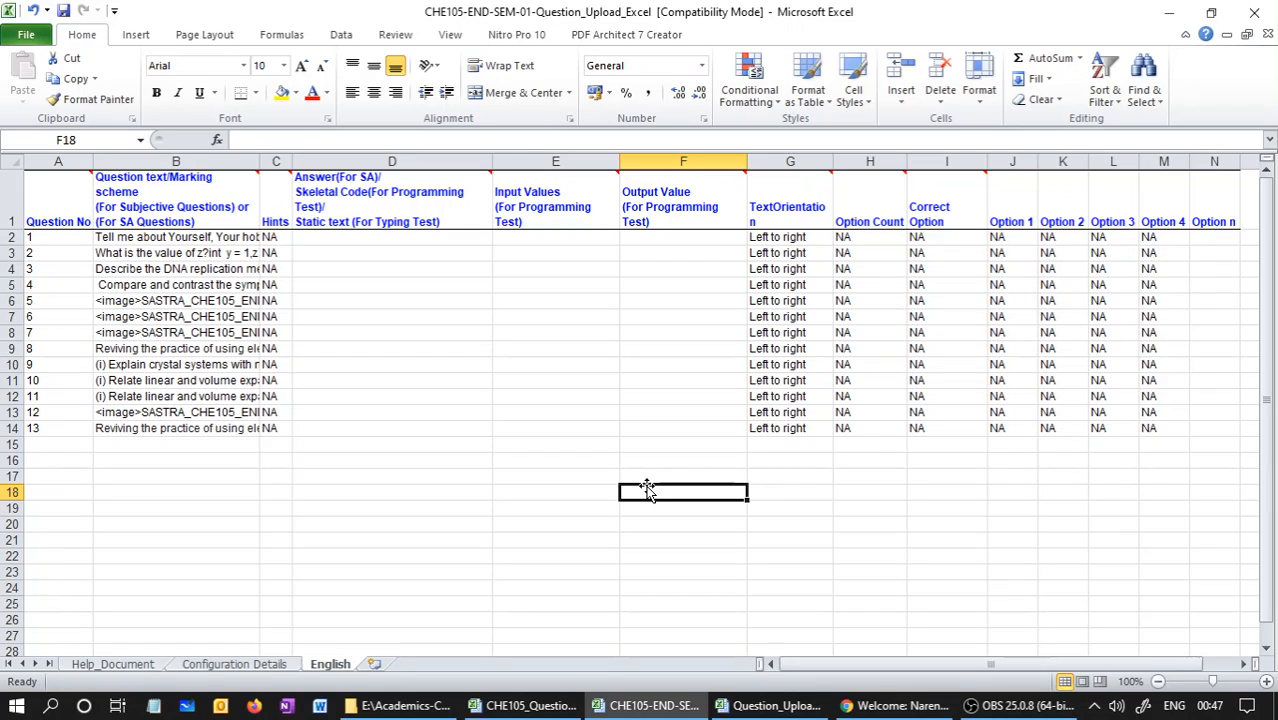
Return to the Question_Upload_Excel template and examine the column headings of its Configuration Details sheet
click(768, 705)
click(204, 664)
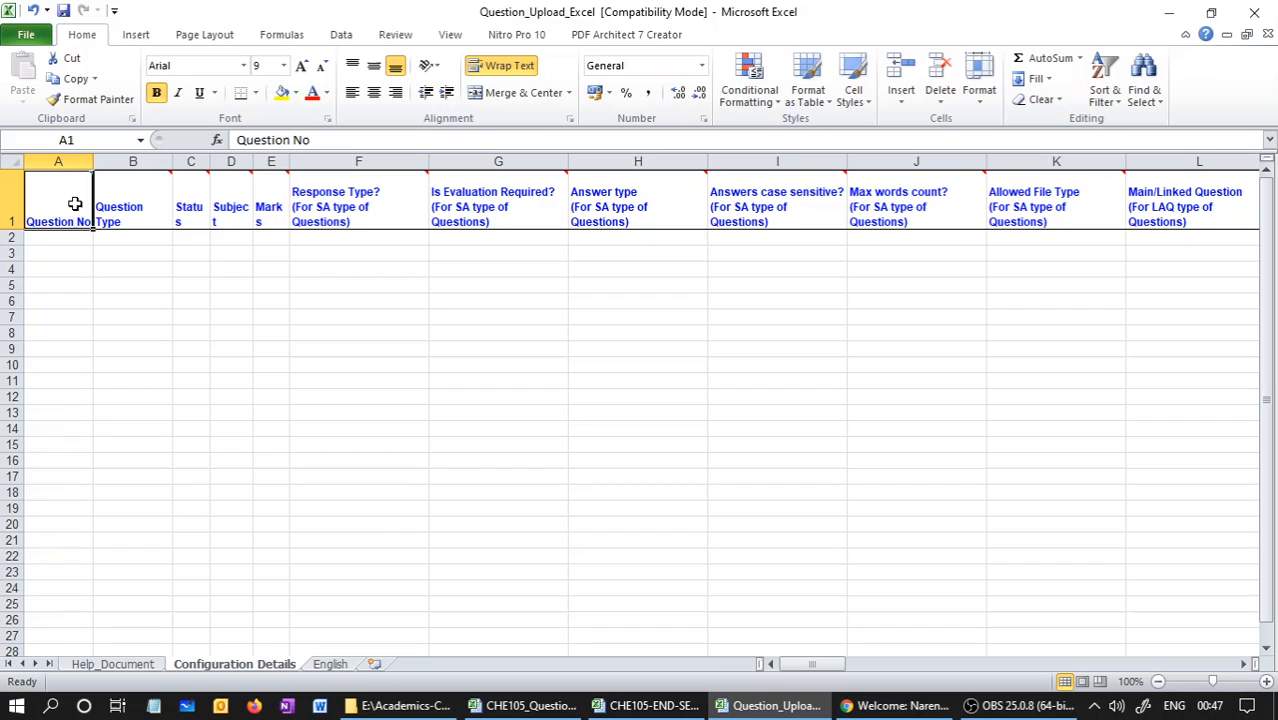
click(642, 461)
mouse_move(828, 664)
mouse_down()
mouse_move(1005, 675)
mouse_move(811, 664)
mouse_up()
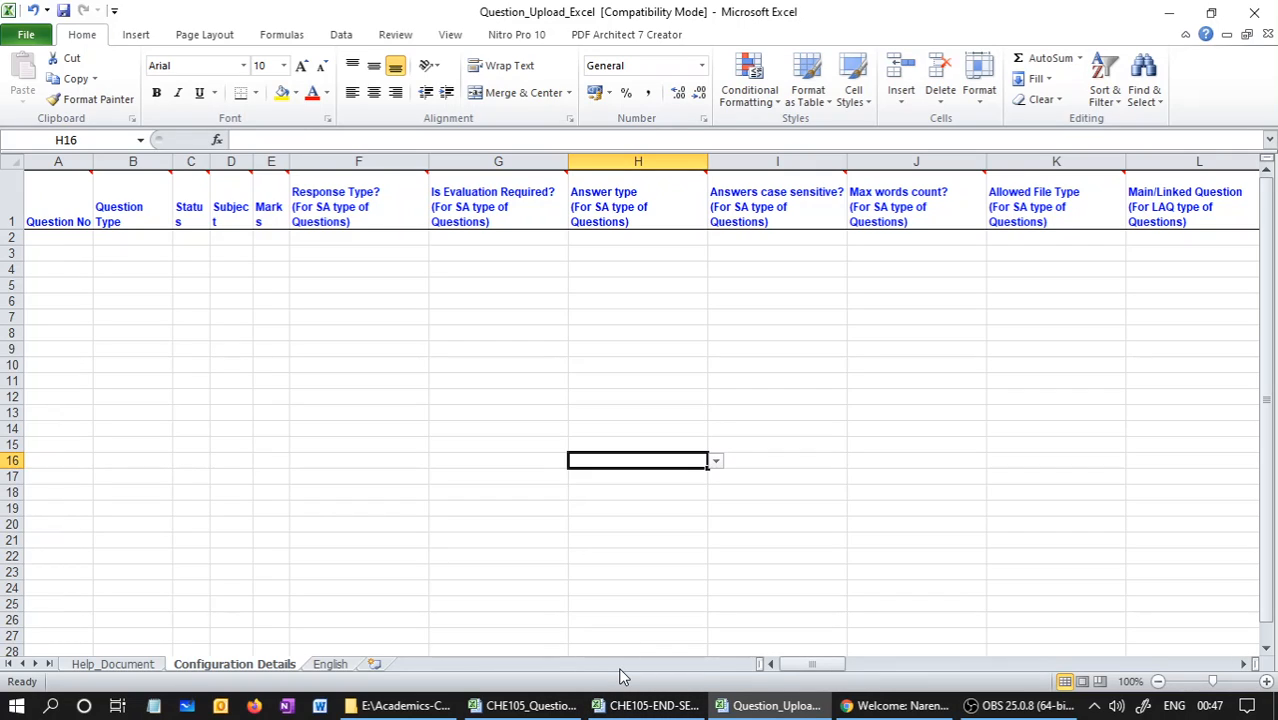
Show the first columns of the Configuration Details sheet in CHE105-END-SEM-01-Question_Upload_Excel and review the question numbers in A2:A14
click(655, 706)
click(286, 665)
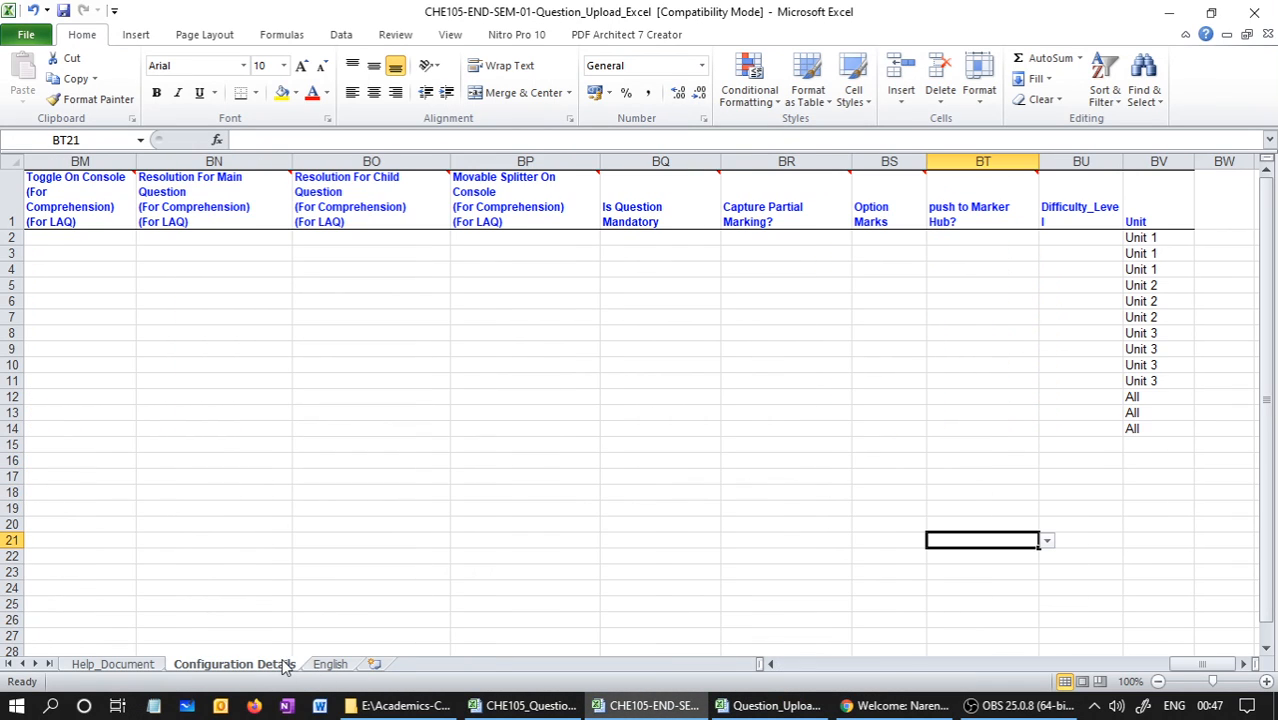
drag(1203, 664, 782, 650)
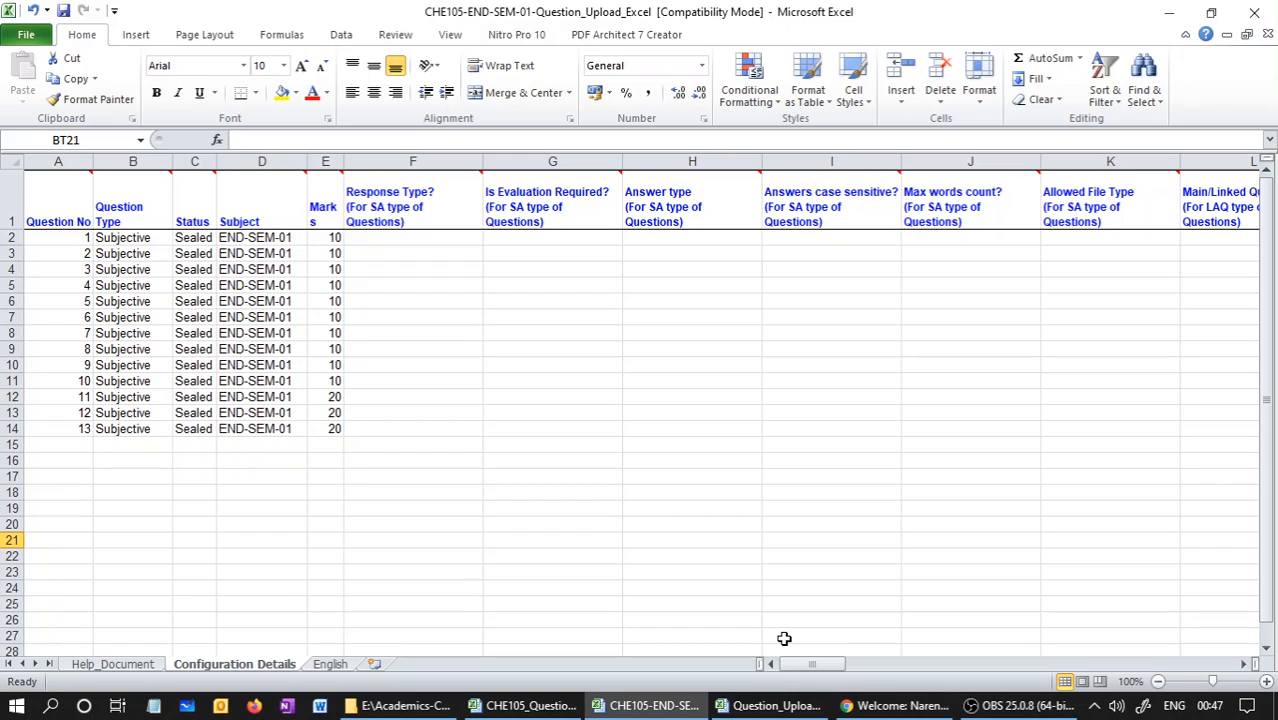
click(52, 161)
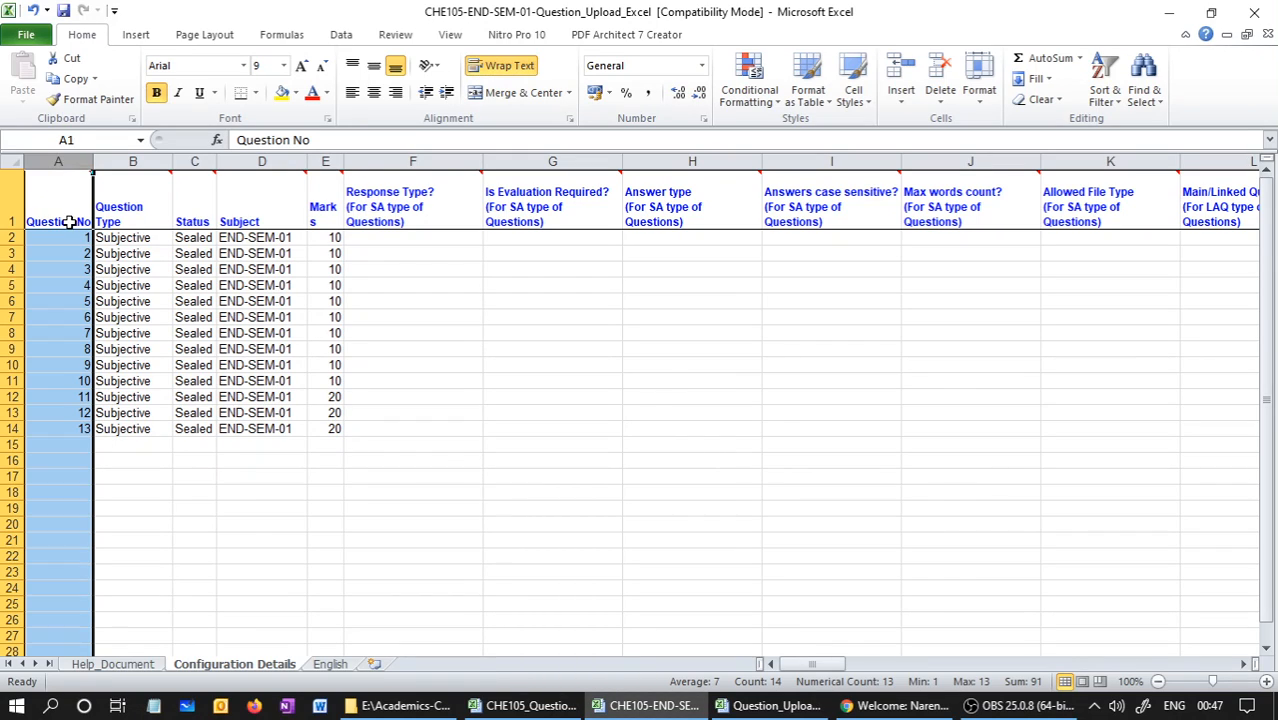
drag(68, 237, 85, 425)
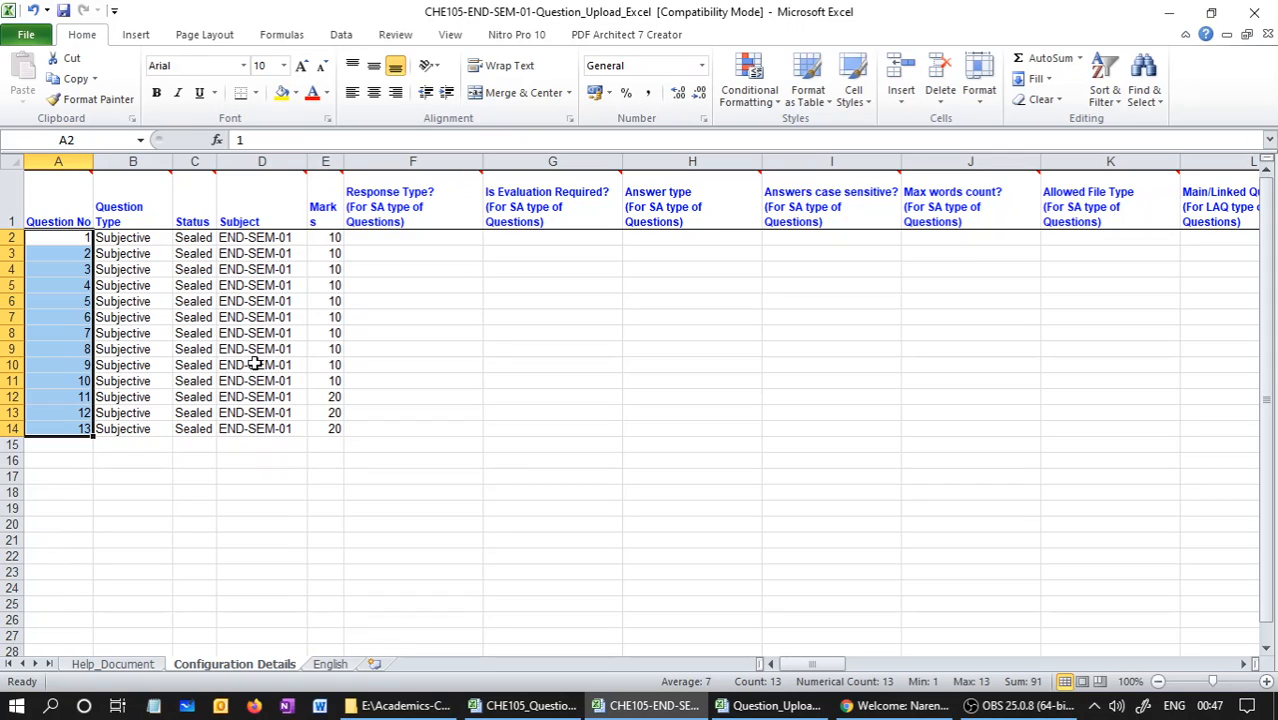
Review the Question Type column and inspect the types available for cell B14 without changing it
click(140, 162)
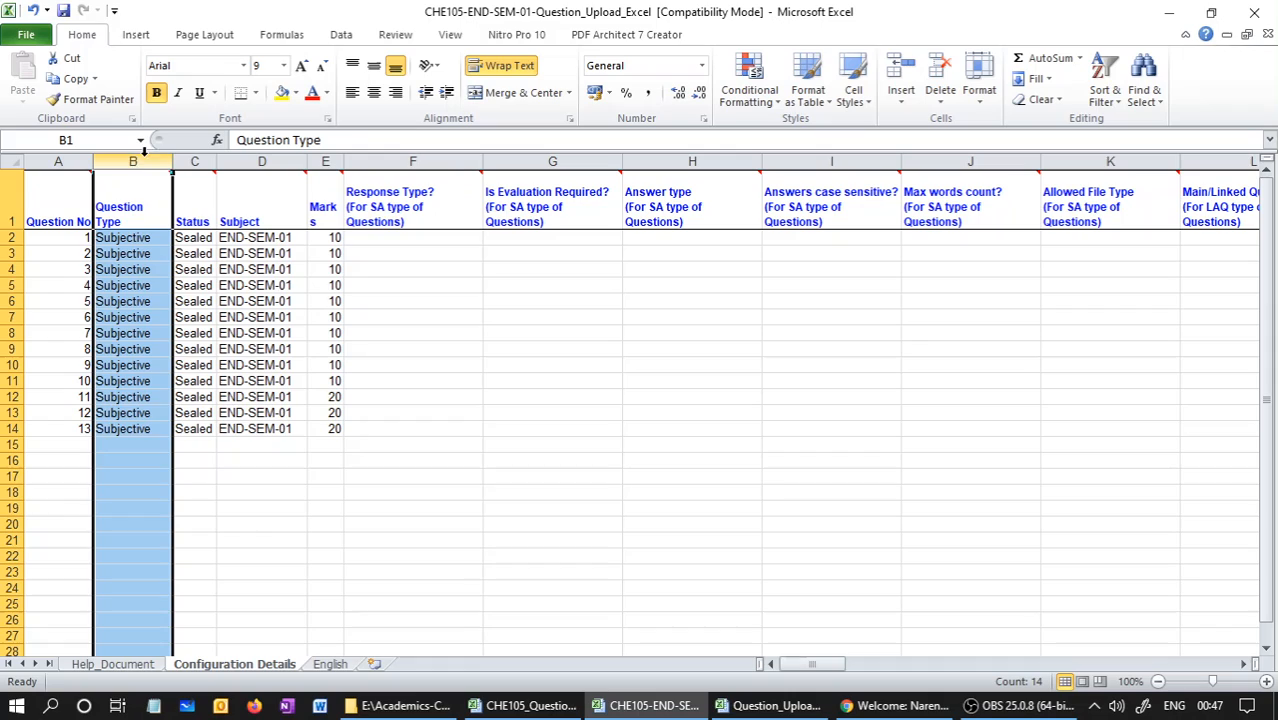
click(143, 430)
click(180, 429)
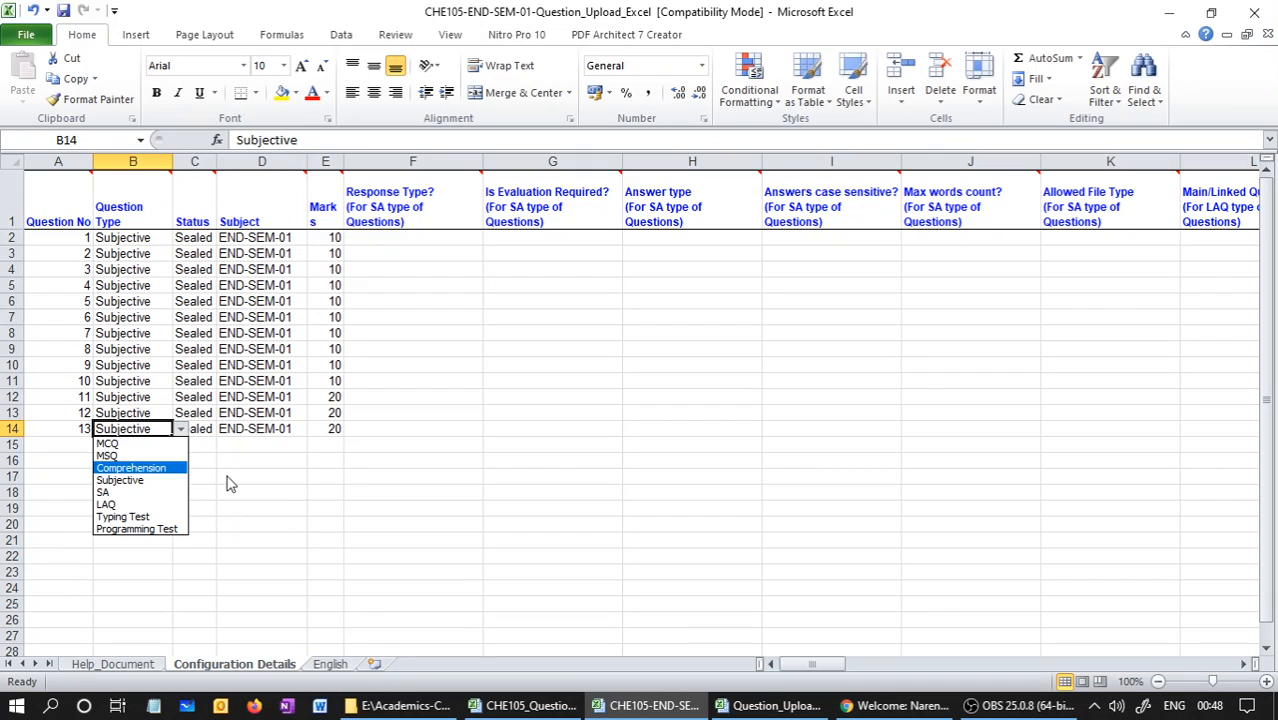
key(Escape)
Check the Option Count entry in H2 of the English sheet against the question type in B2 of Configuration Details
click(334, 664)
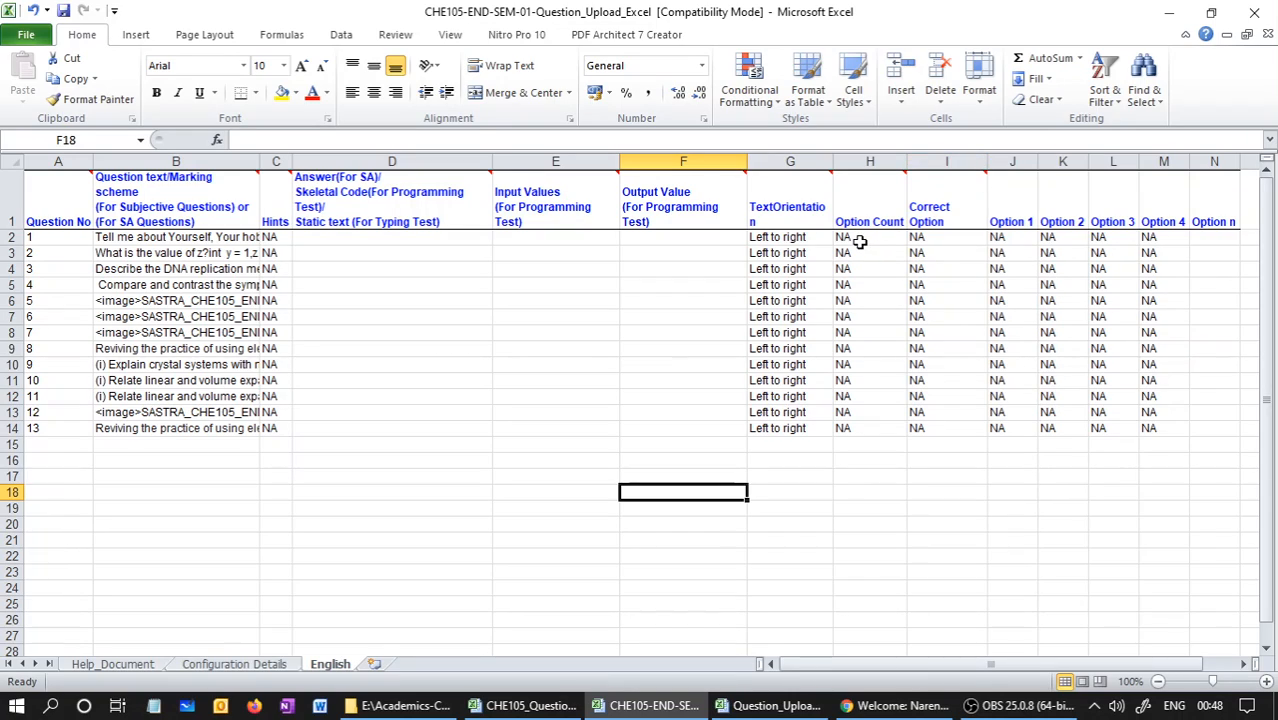
click(853, 239)
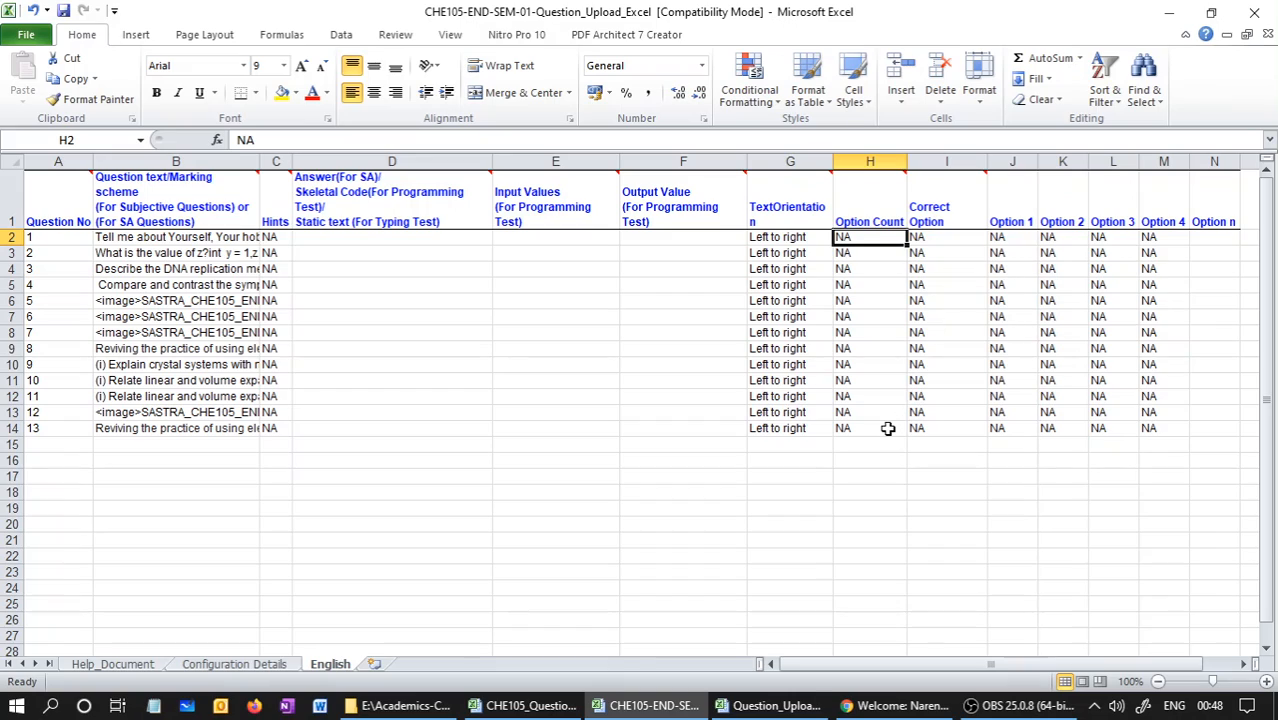
click(218, 666)
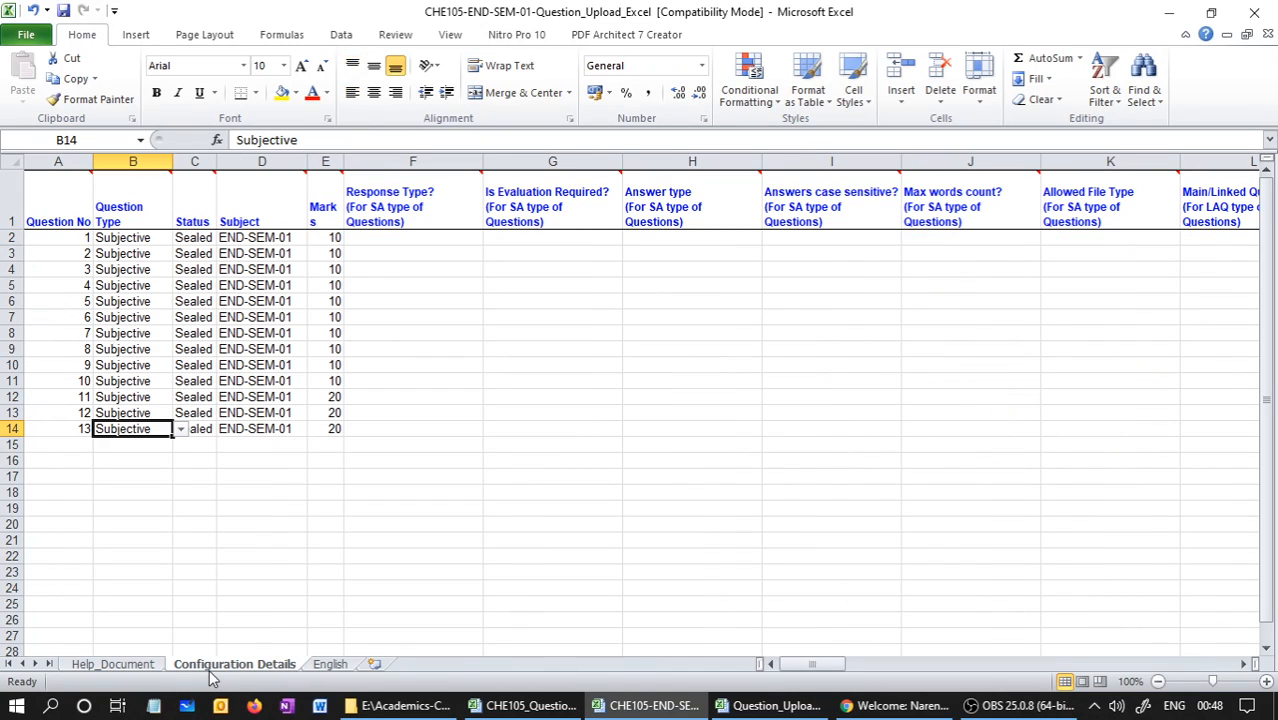
click(126, 236)
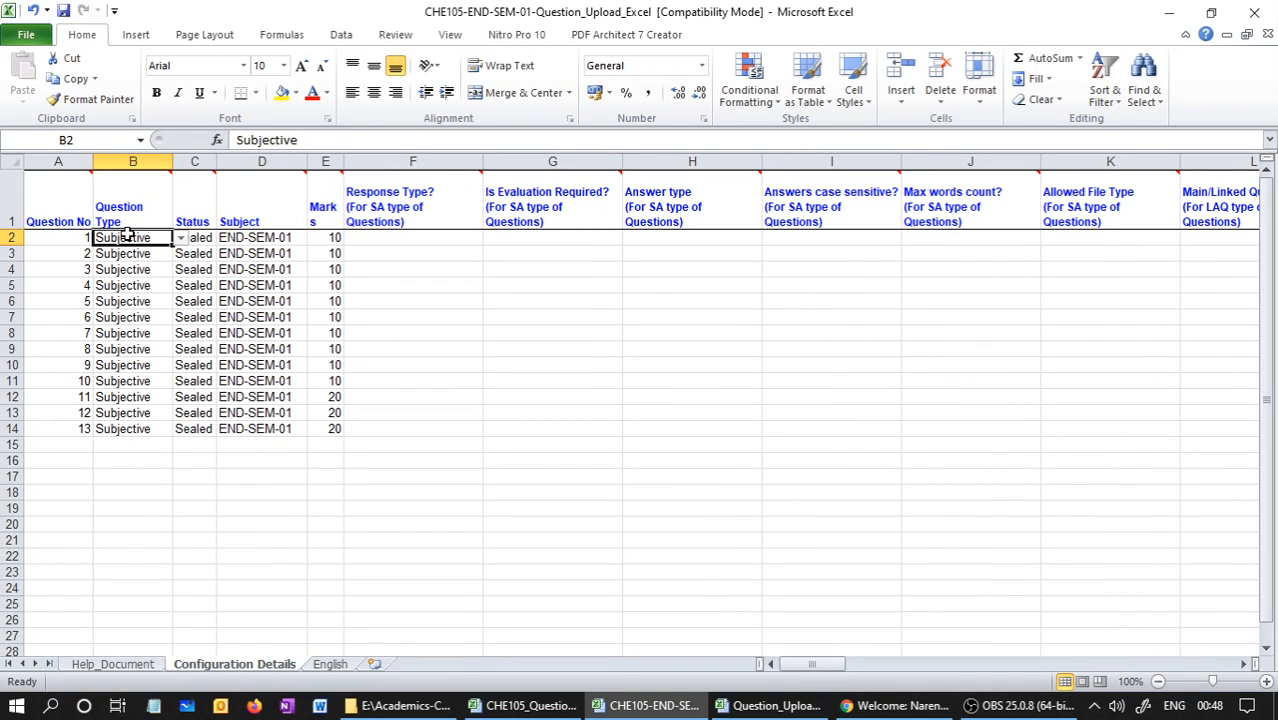
Review the Status column and inspect the status options available in C15, leaving that cell empty
click(195, 161)
click(193, 240)
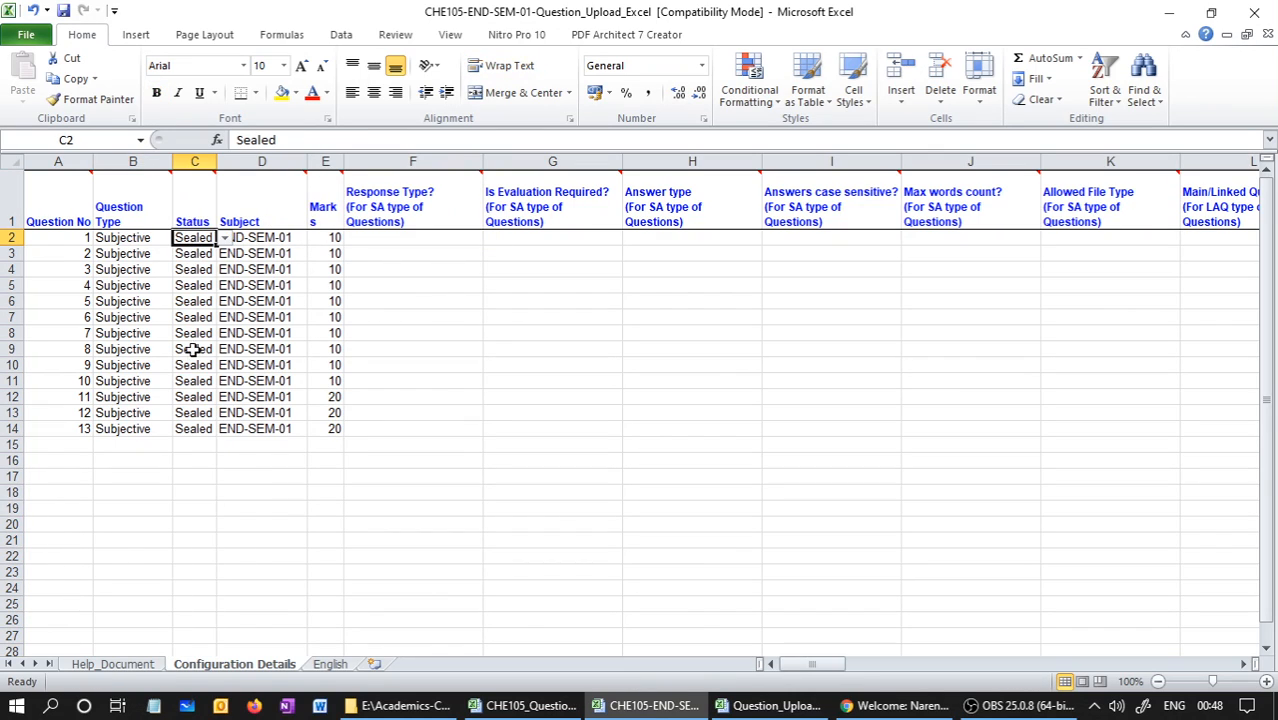
click(201, 448)
click(225, 446)
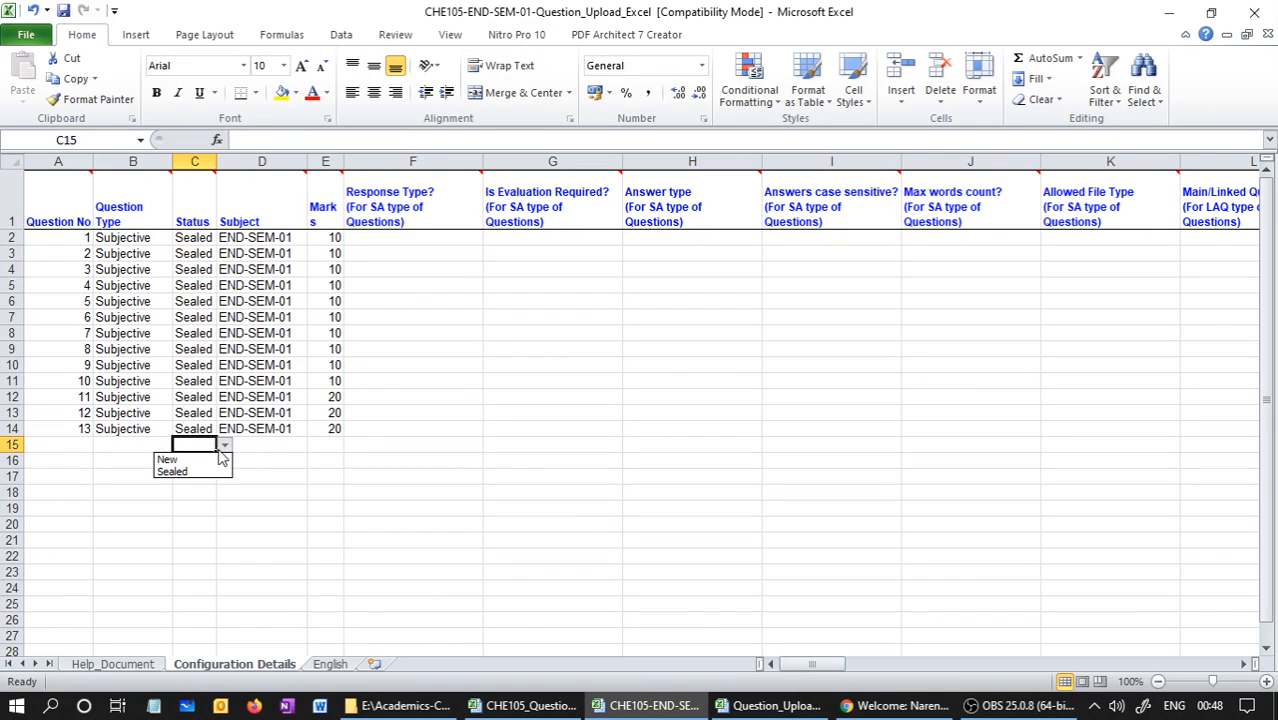
click(205, 459)
key(Delete)
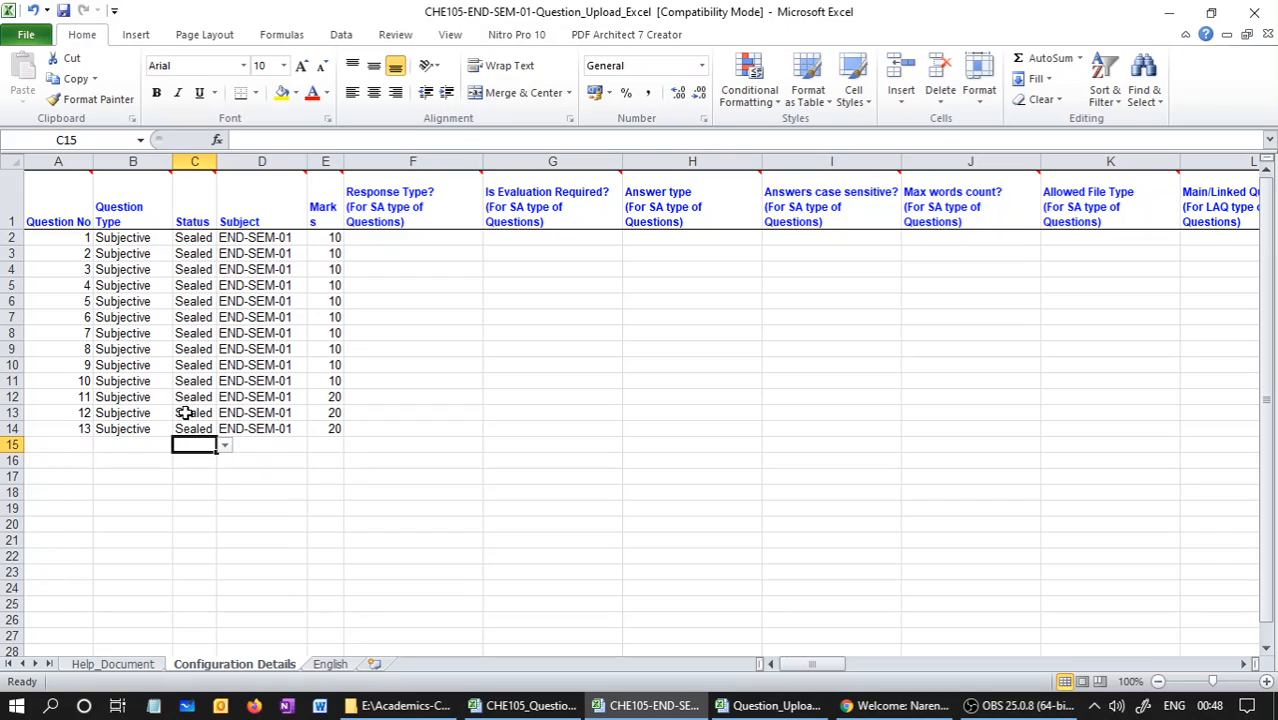
click(185, 412)
click(185, 381)
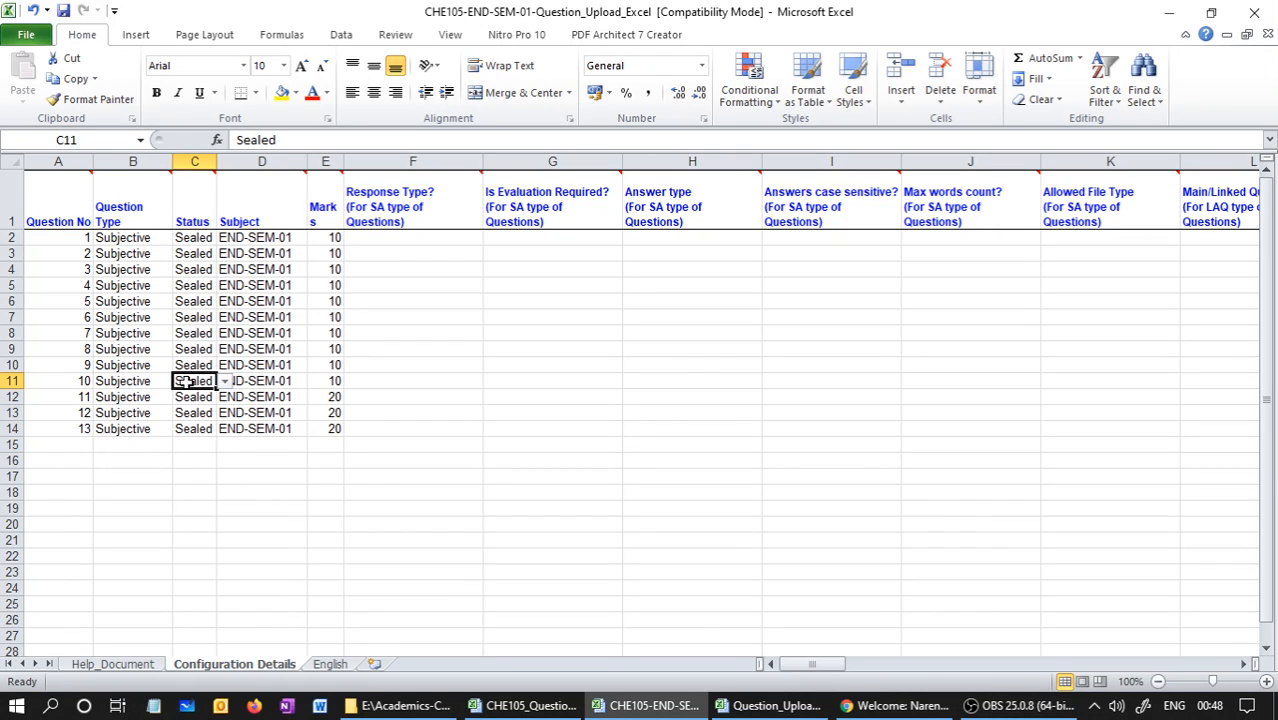
key(ctrl+c)
click(197, 455)
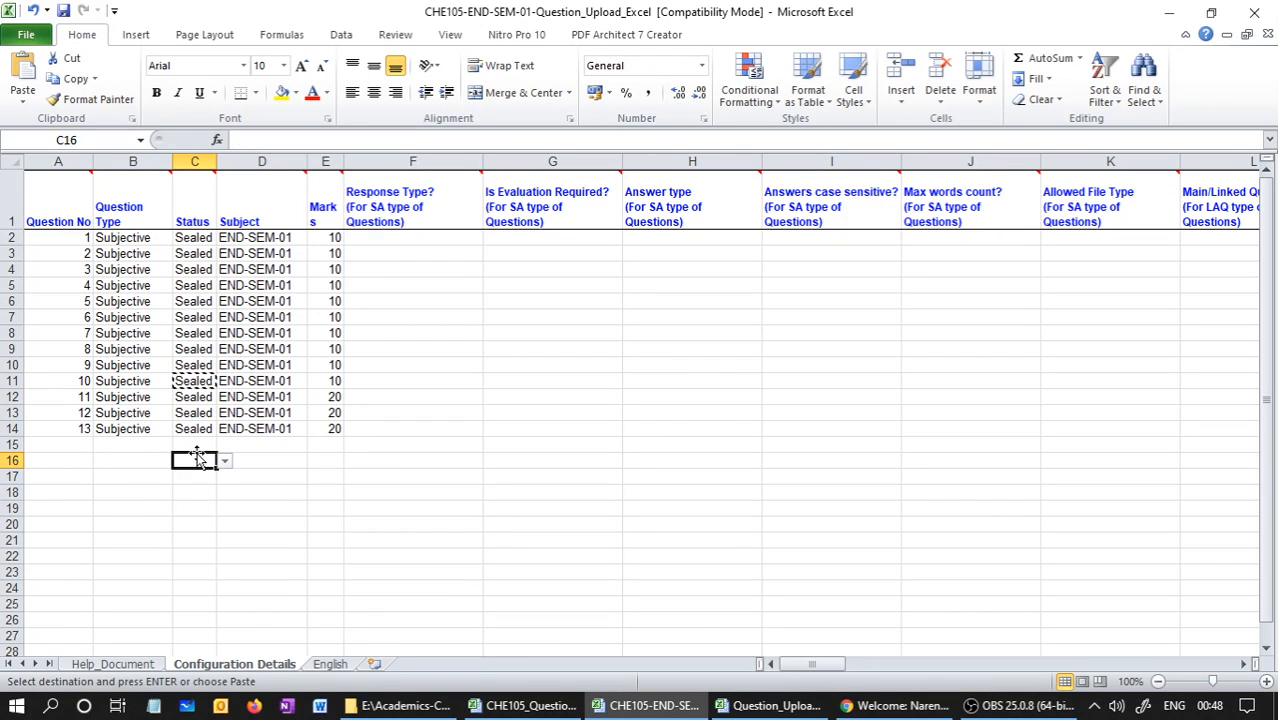
key(Escape)
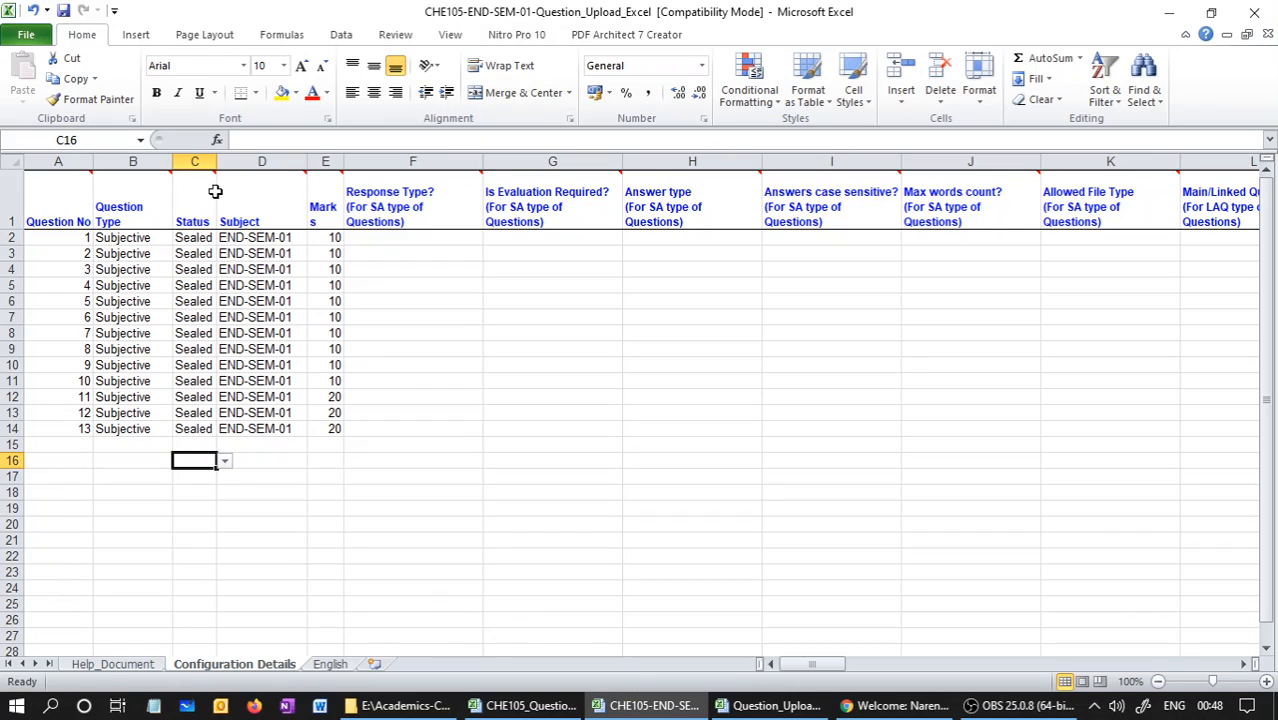
click(194, 238)
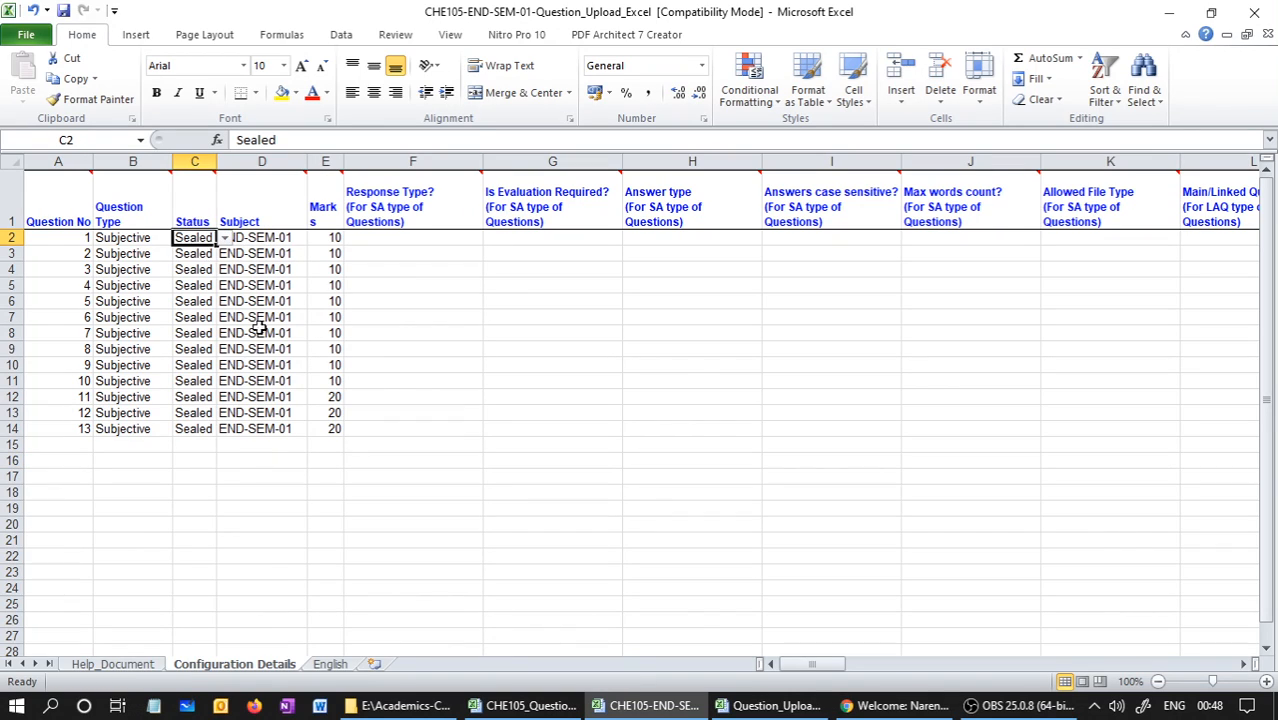
Review the Subject column and browse the subject codes available for cell D15 without choosing one
click(277, 448)
click(270, 161)
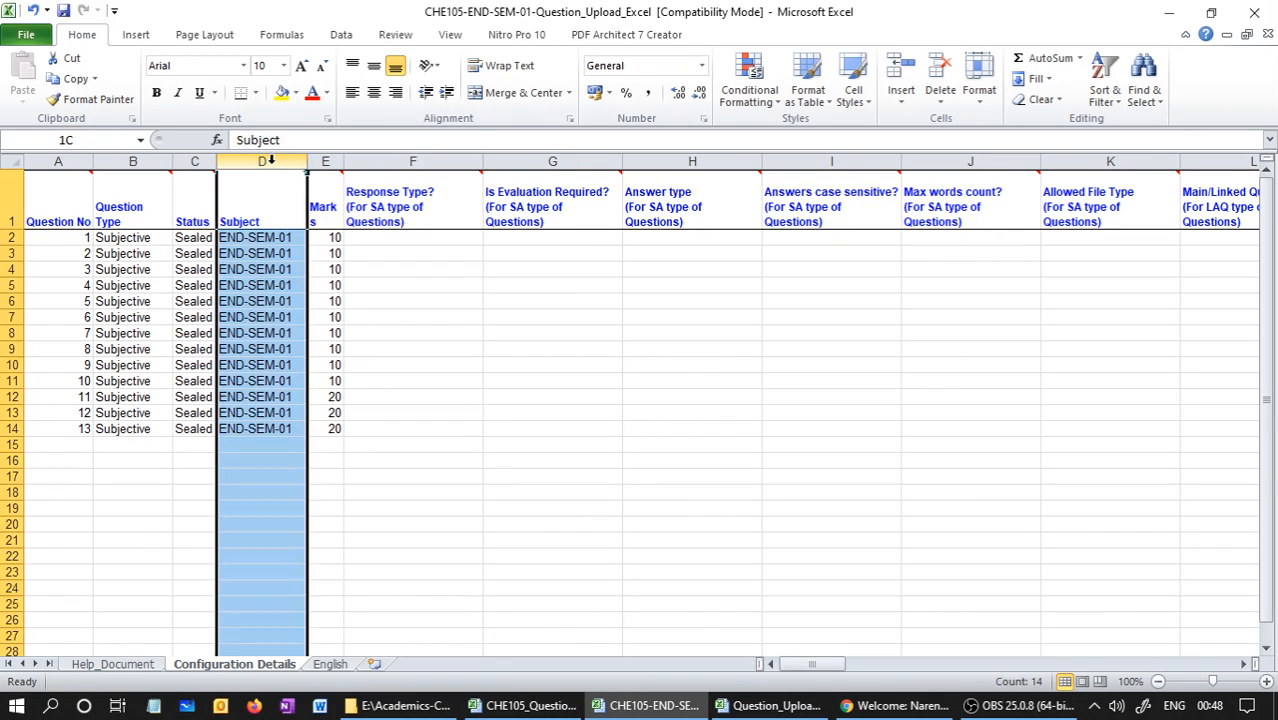
click(289, 446)
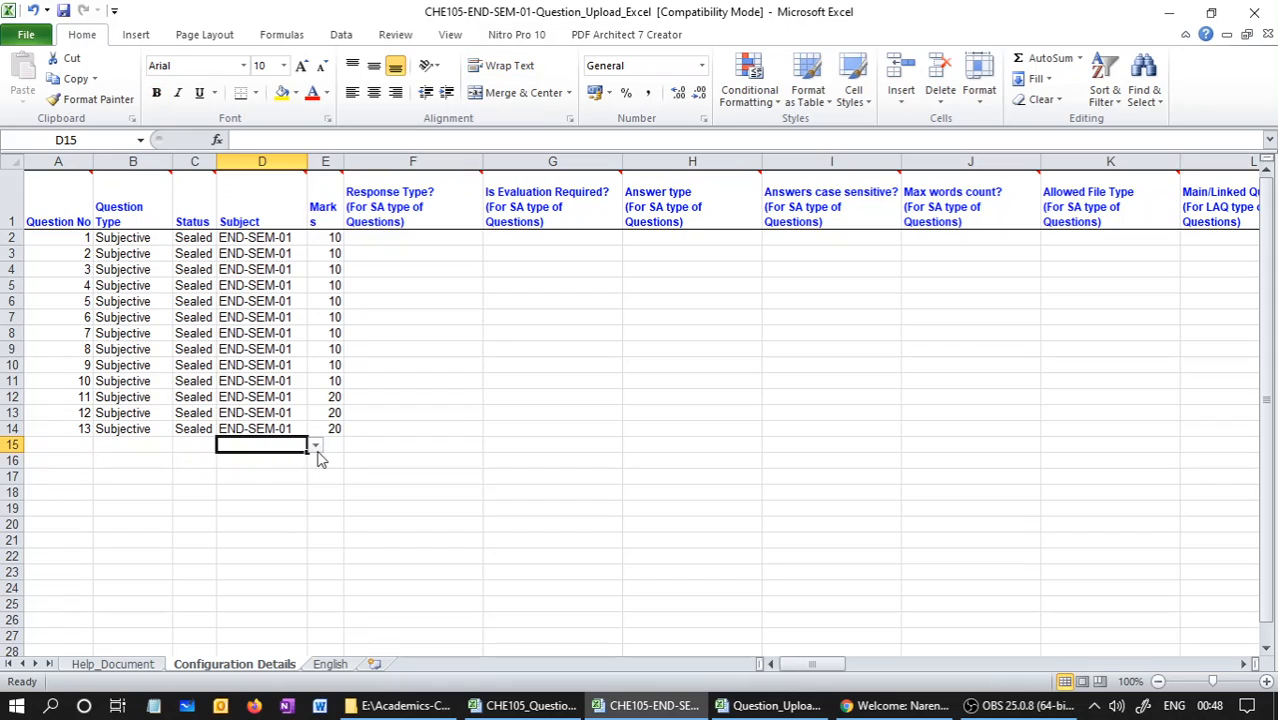
click(315, 446)
mouse_move(316, 474)
mouse_down()
mouse_move(320, 518)
mouse_move(314, 474)
mouse_up()
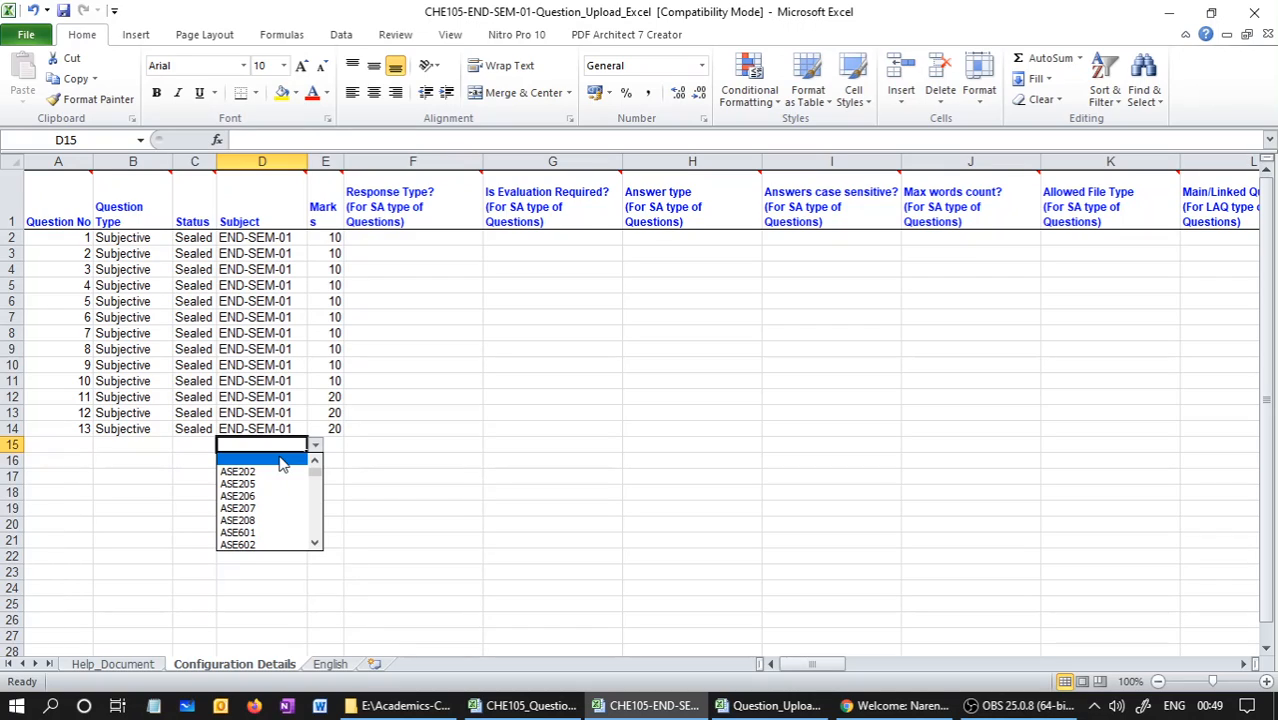
mouse_move(315, 472)
mouse_down()
mouse_move(317, 528)
mouse_move(307, 493)
mouse_up()
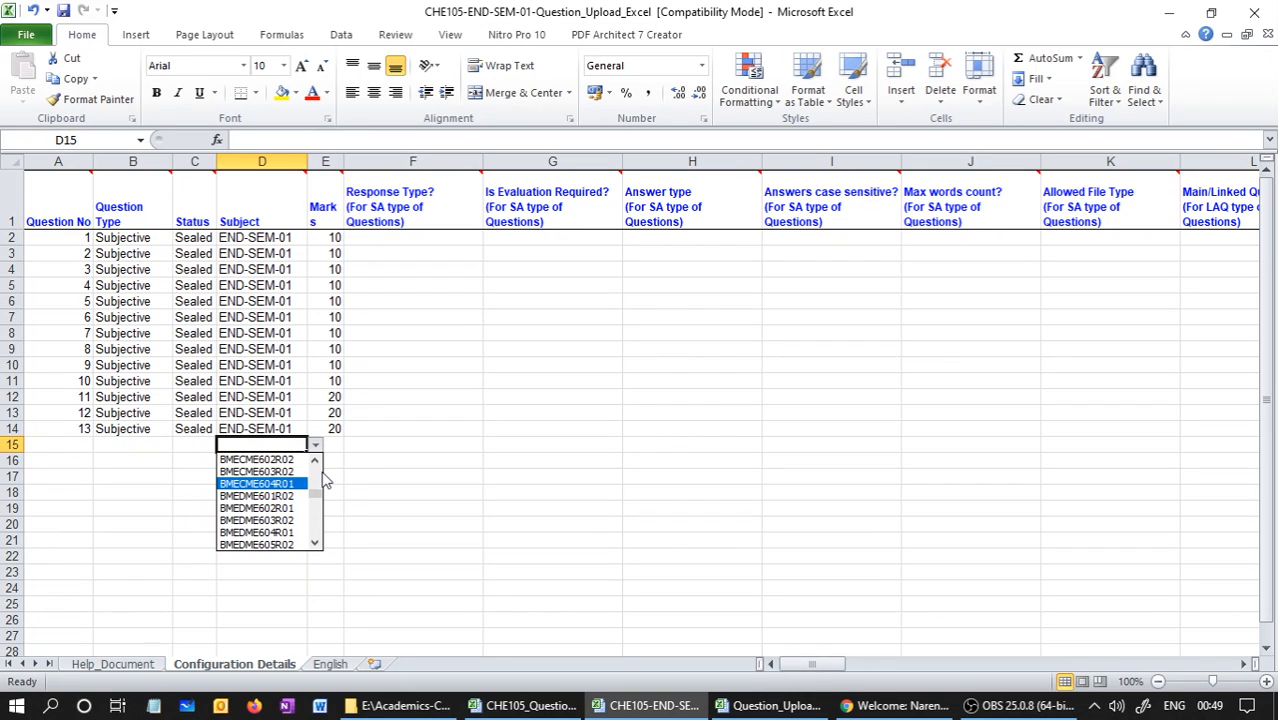
click(366, 449)
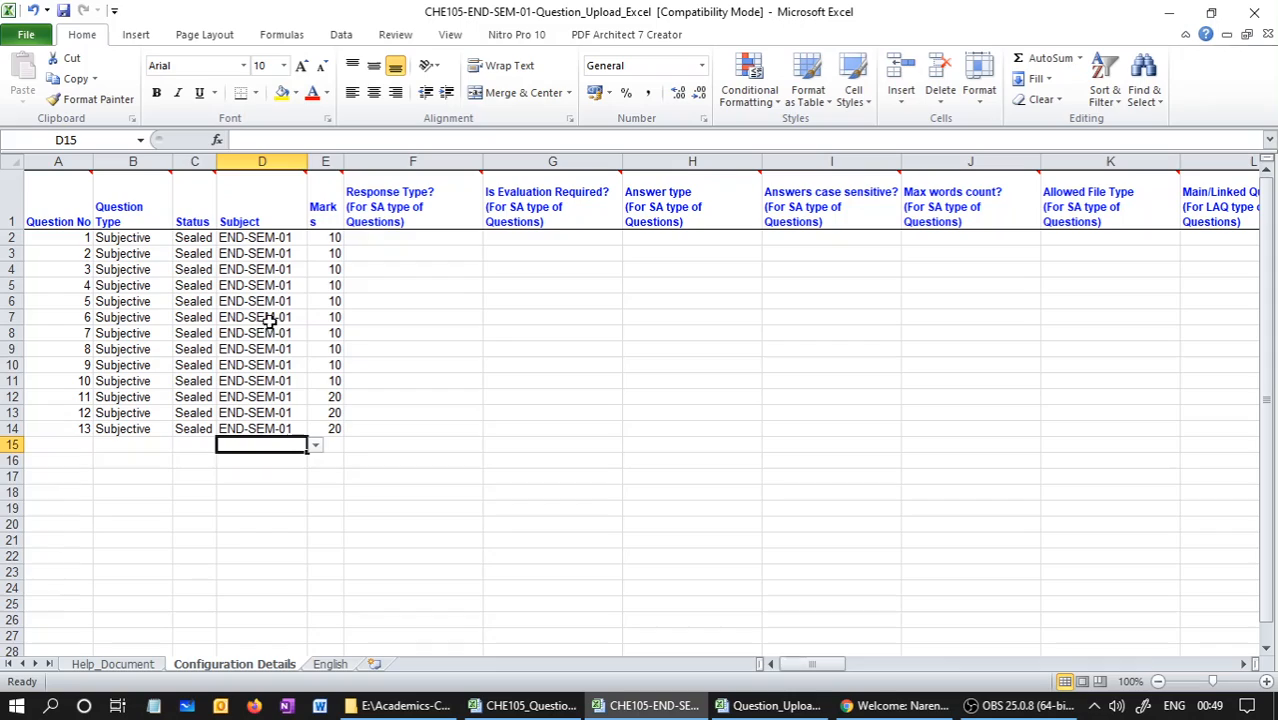
Examine the subject code in D2 and look at the list of available subjects in D15 again
click(273, 233)
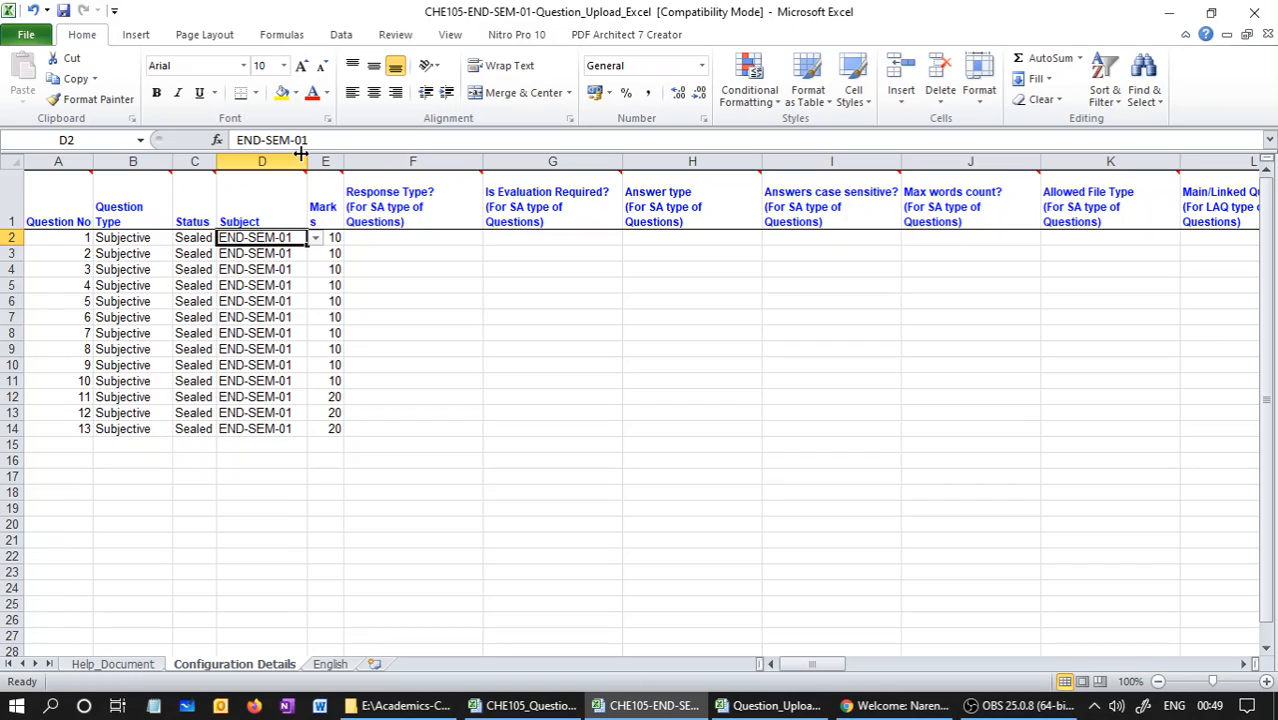
drag(328, 142, 234, 141)
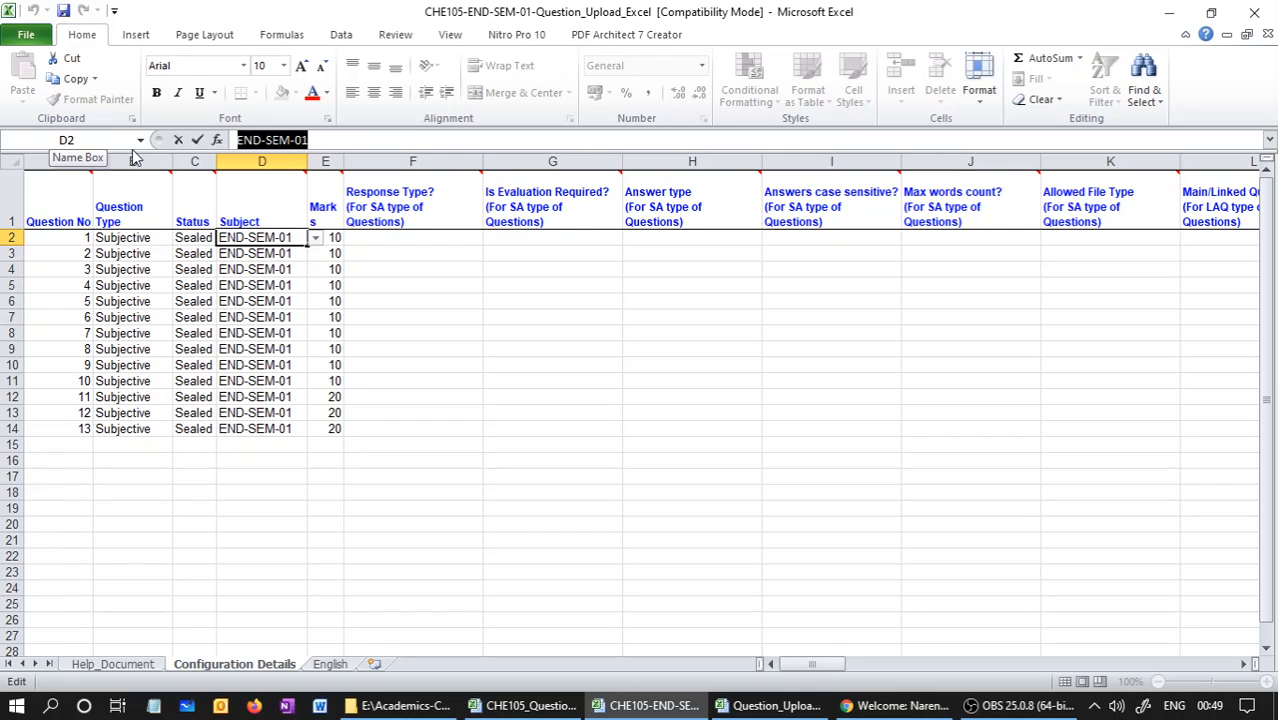
click(282, 444)
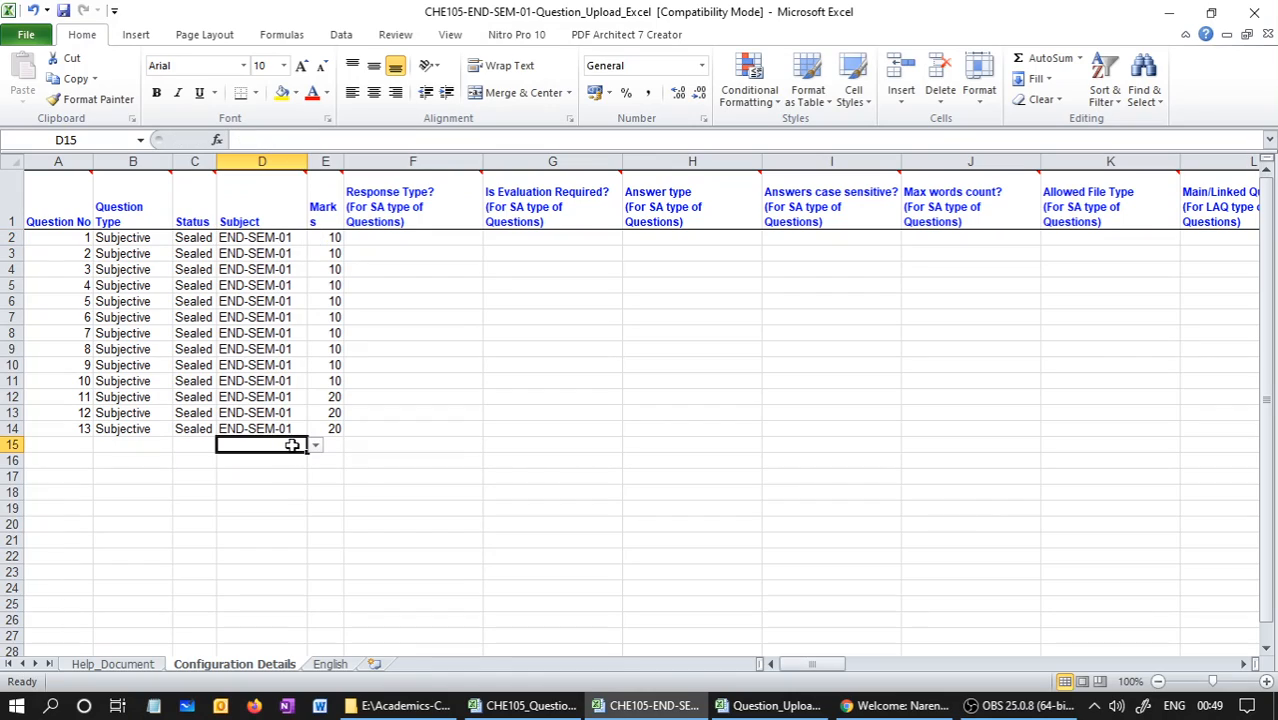
click(315, 446)
click(354, 456)
Review the Marks column and question numbers A2:A14, and check them against the questions on the English sheet
click(322, 160)
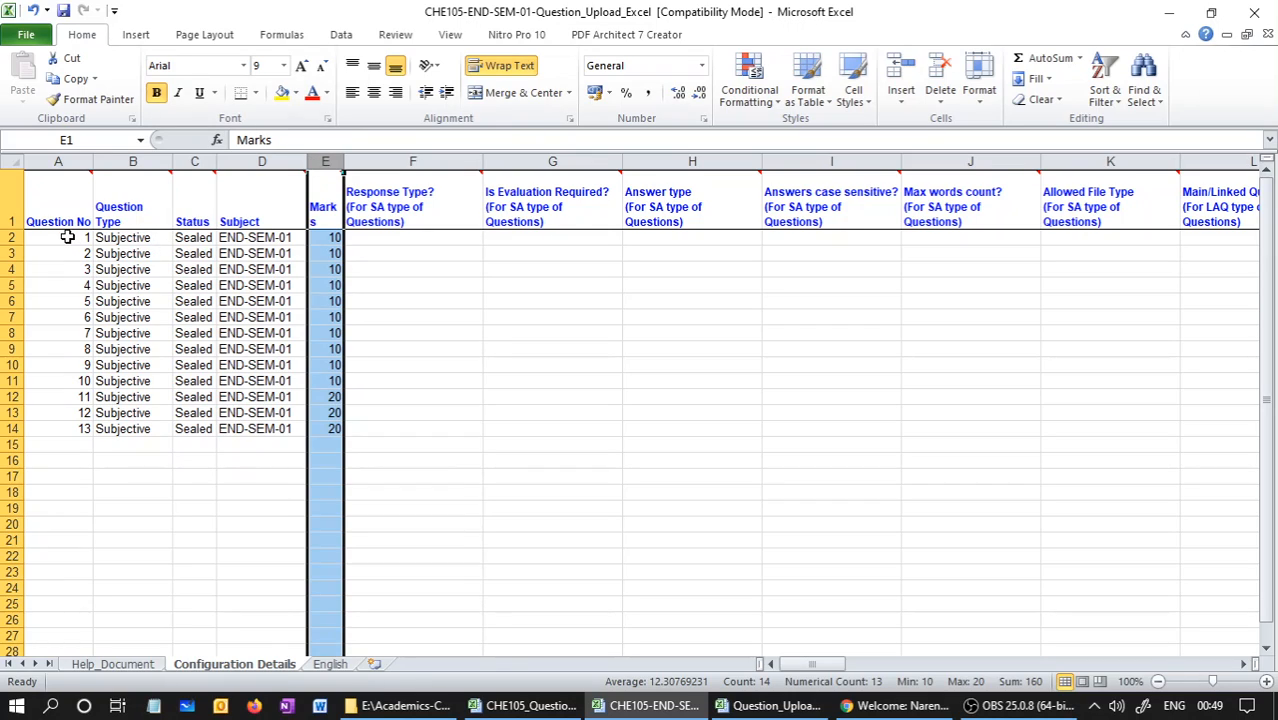
drag(63, 237, 88, 432)
click(330, 664)
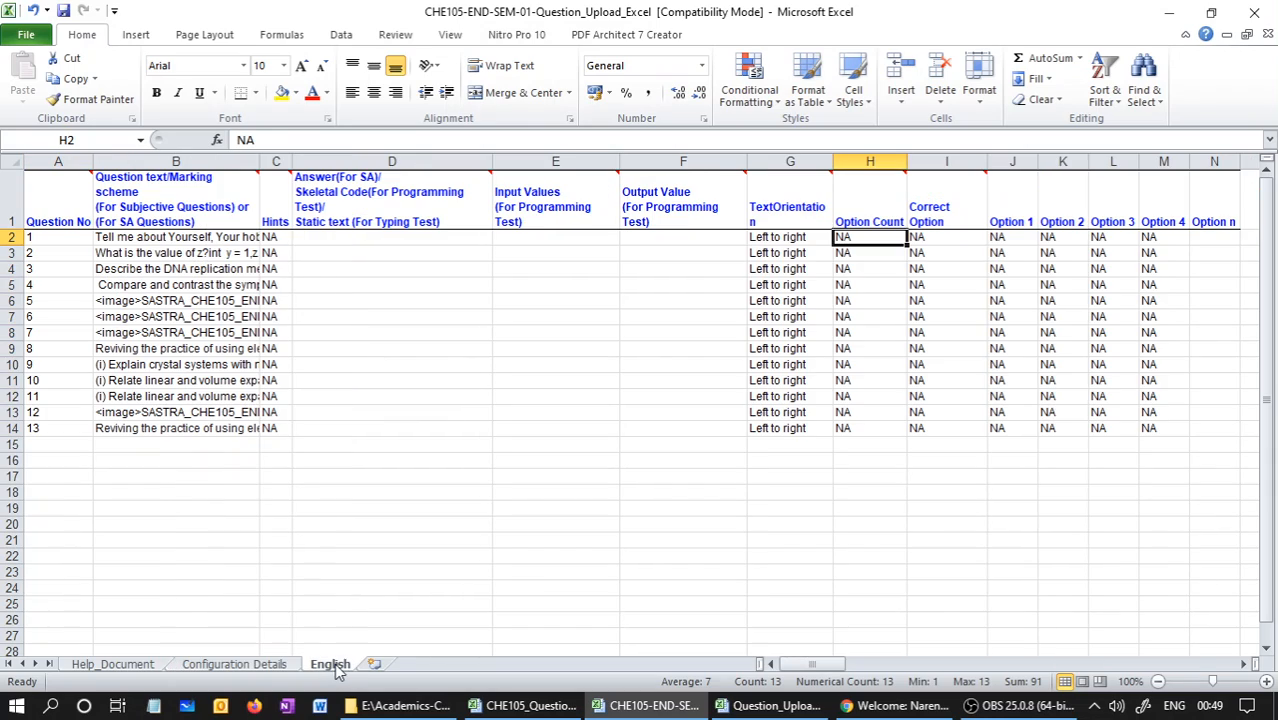
Compare the question numbers and first question on the English sheet with the marks of questions 1 to 10 on Configuration Details
drag(40, 237, 84, 431)
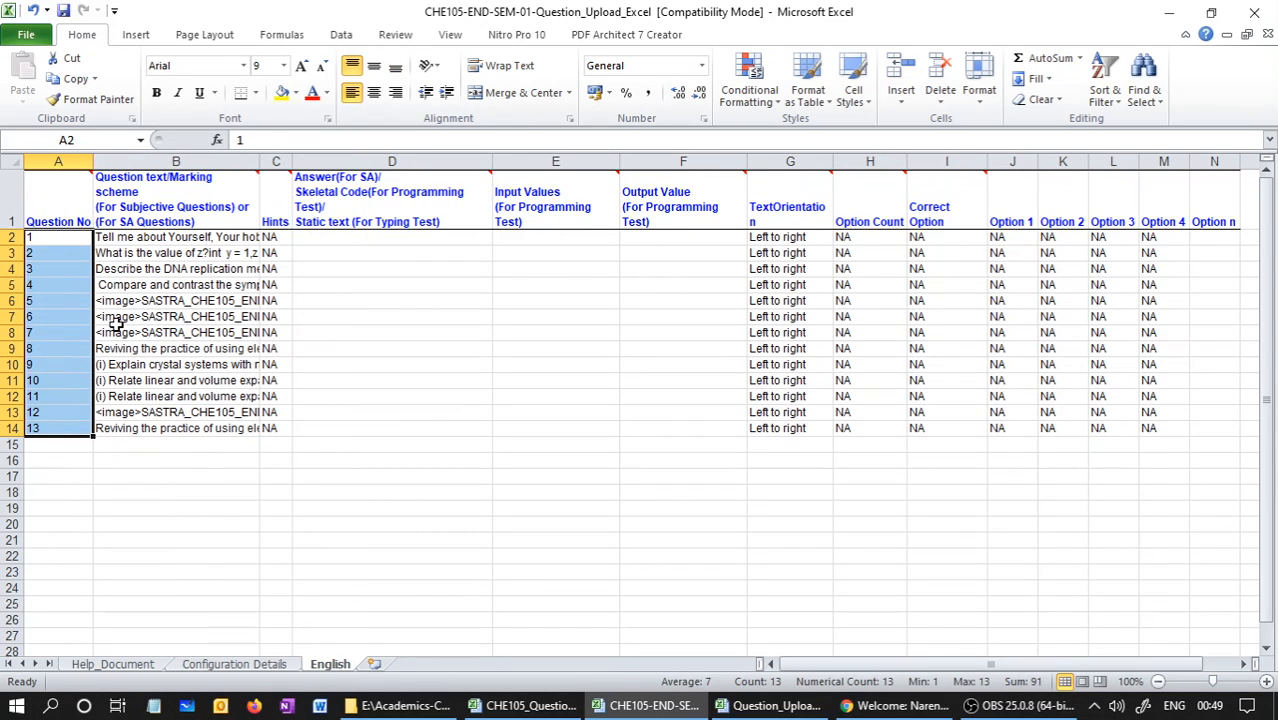
click(134, 238)
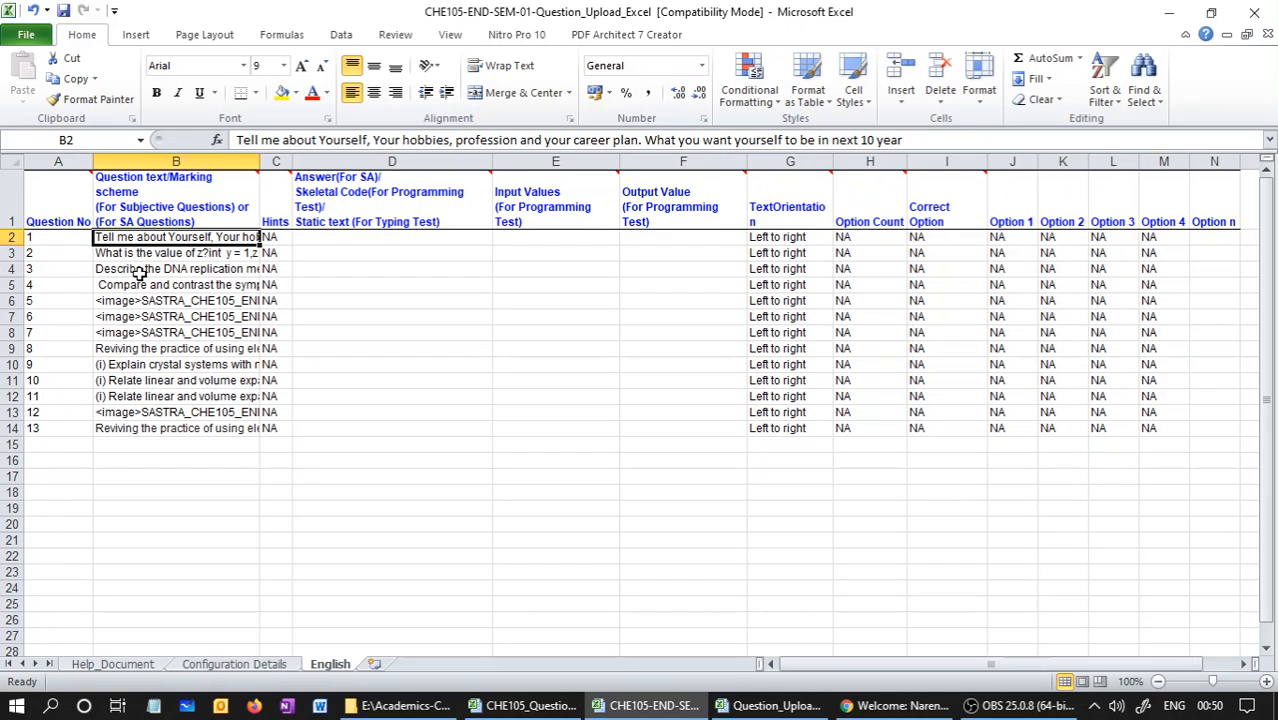
click(288, 667)
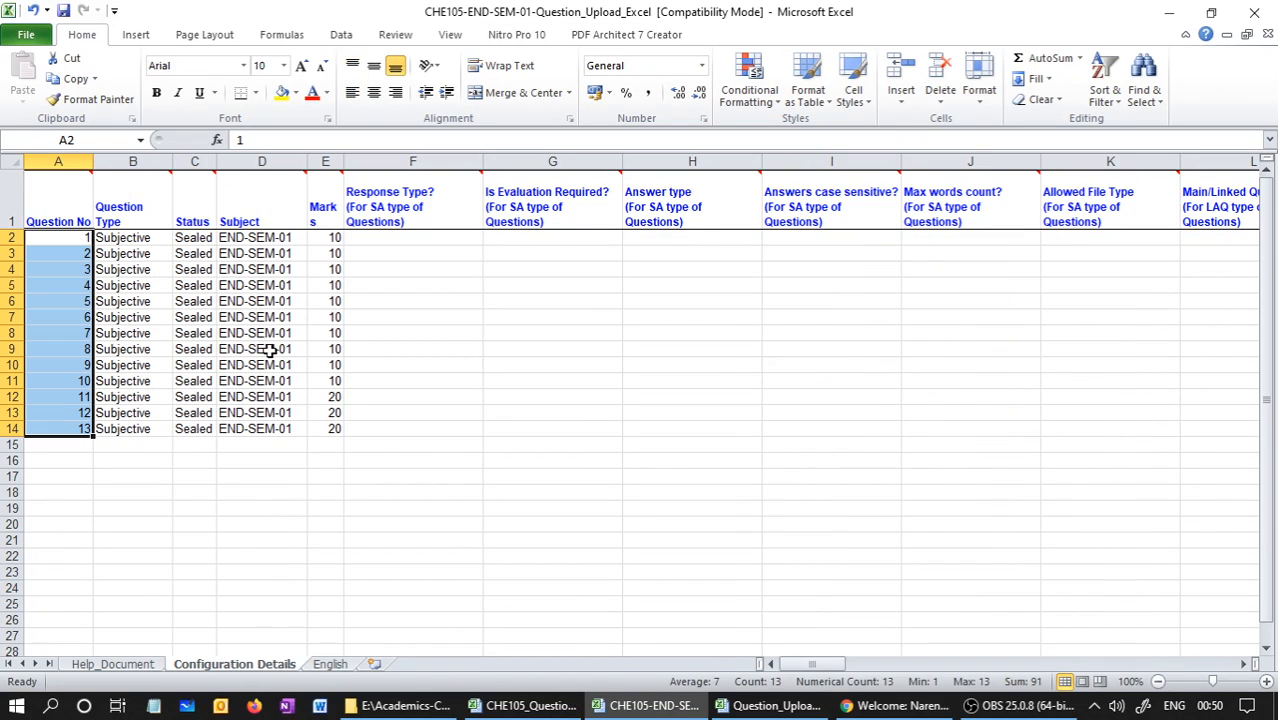
drag(331, 238, 325, 380)
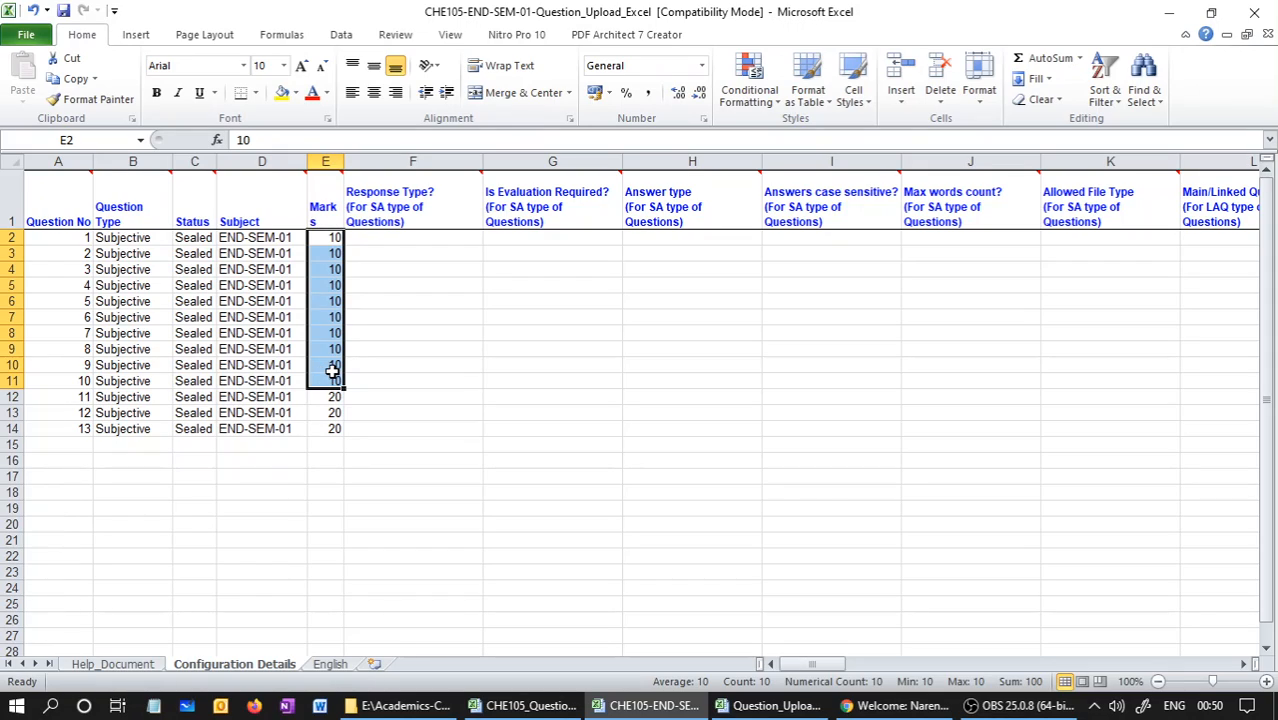
Set the marks of questions 4 and 8 to 20 on the Configuration Details sheet
click(333, 285)
text(20)
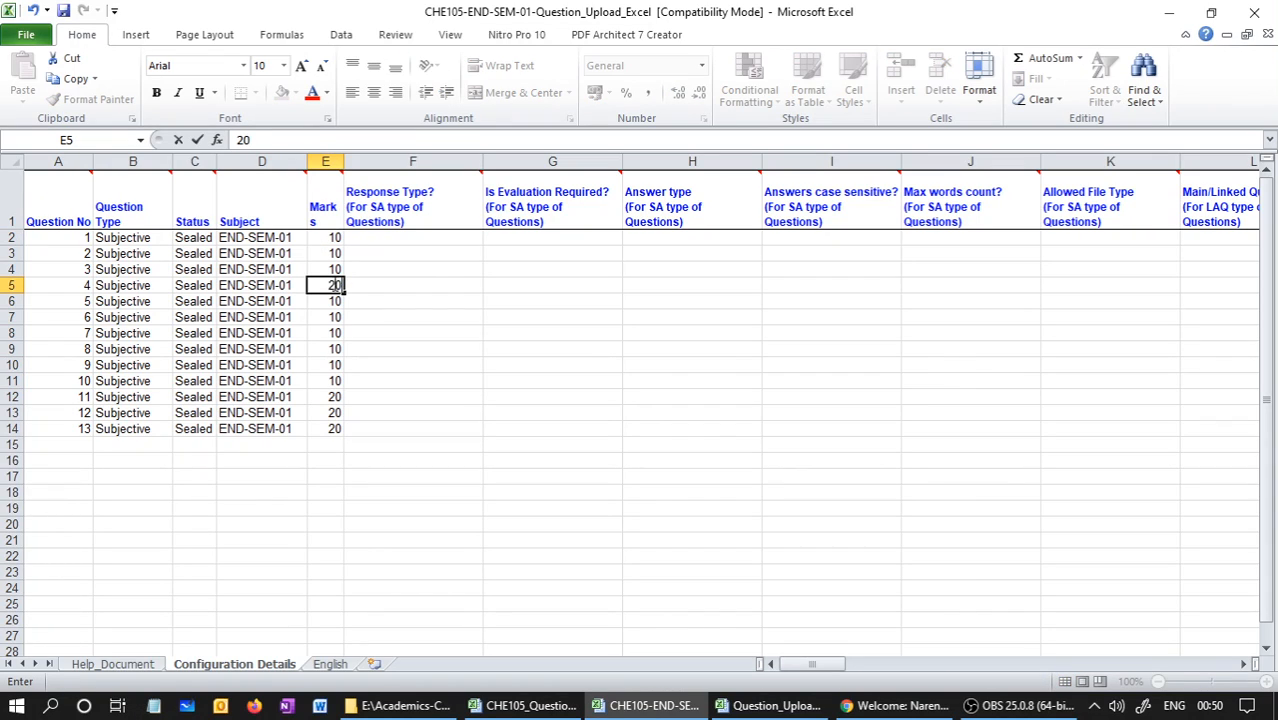
key(Return)
key(Down)
key(Down)
key(Down)
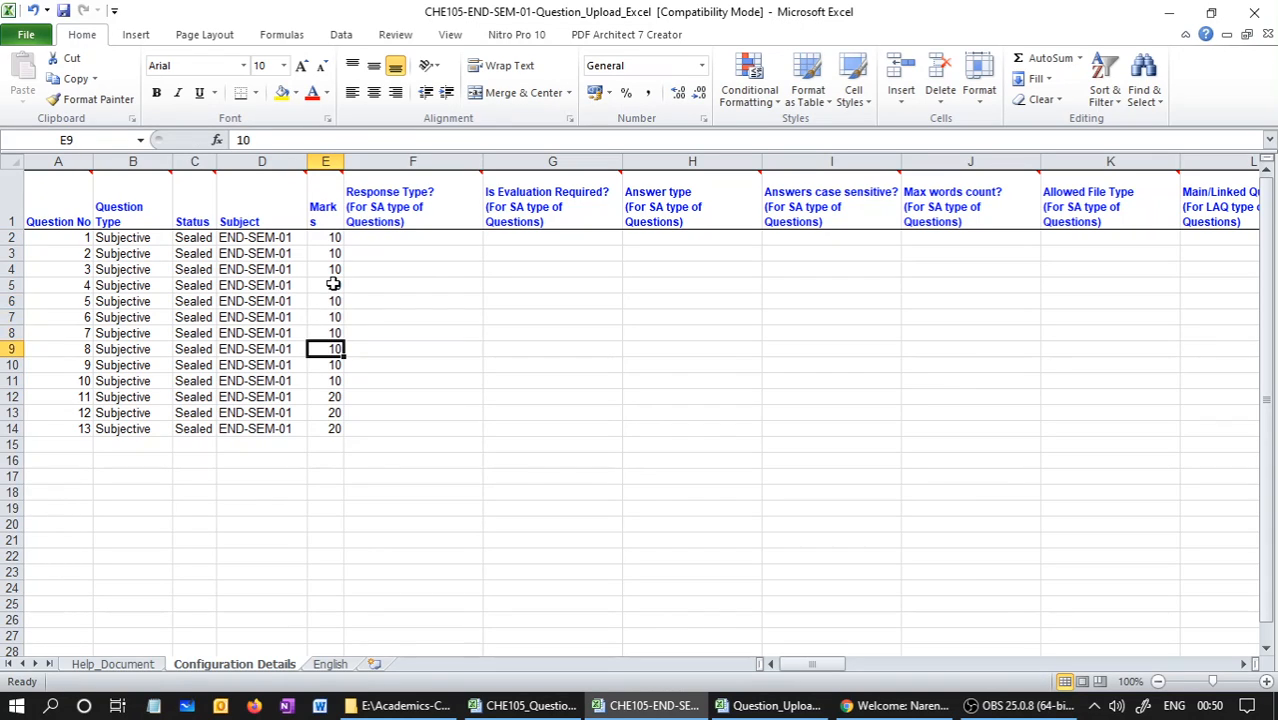
text(2)
key(Return)
Set the marks of questions 11 and 12 to 10
key(Down)
key(Down)
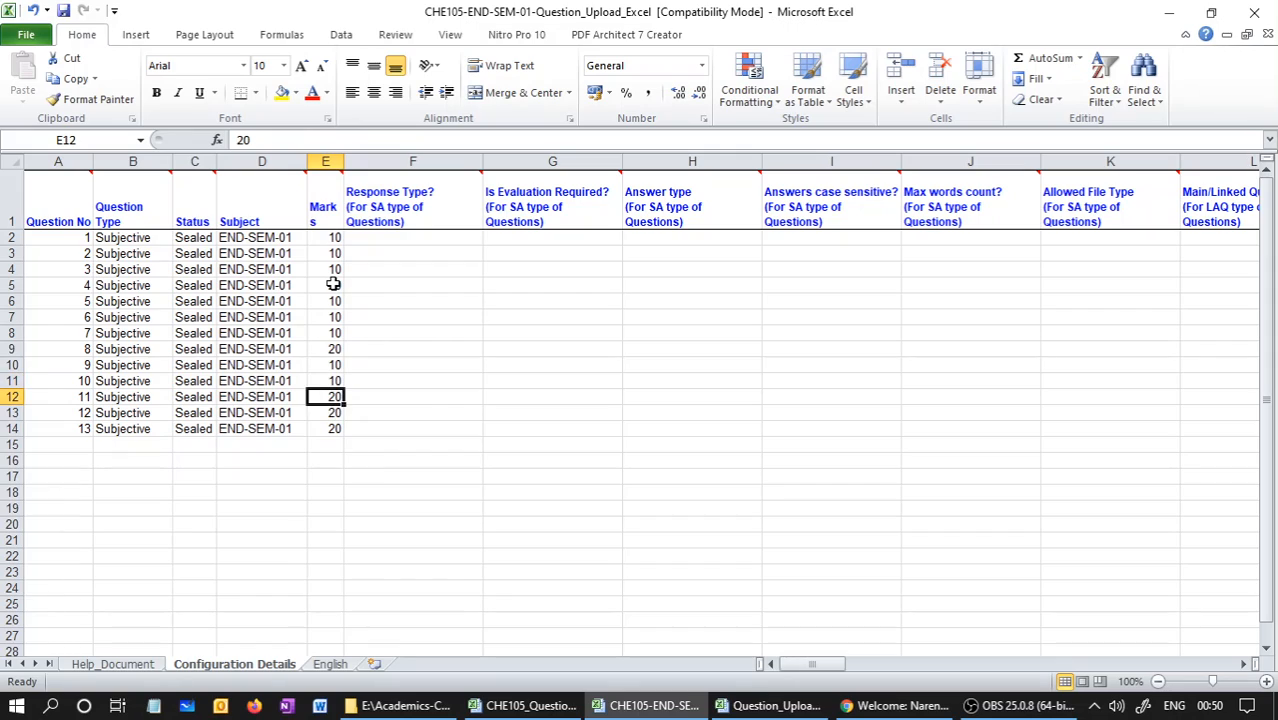
text(1)
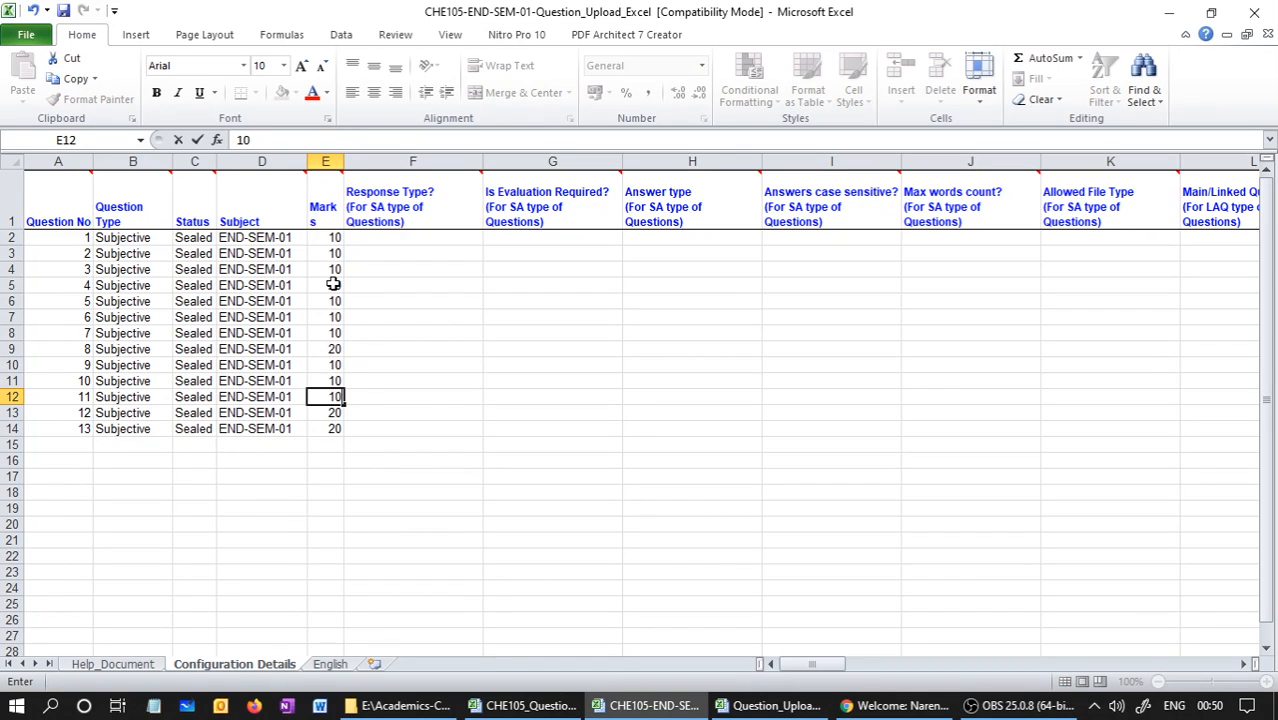
key(Return)
key(Down)
click(373, 300)
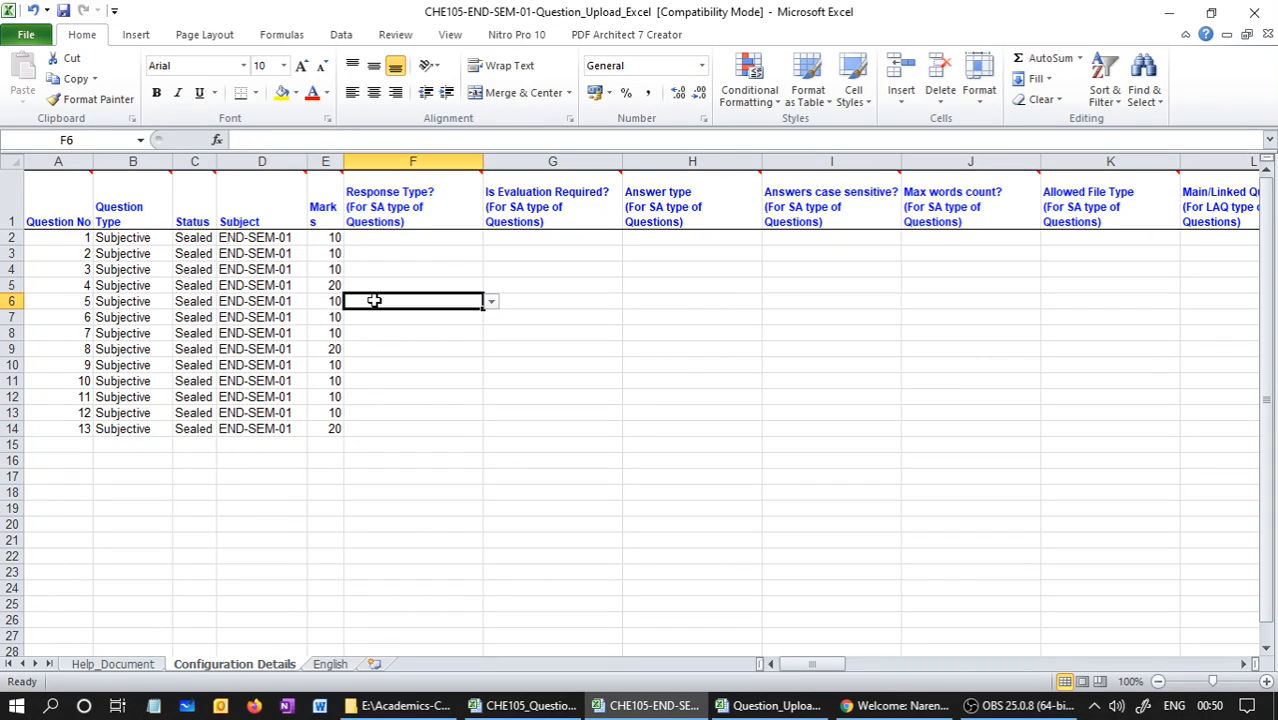
Check the marks and number of question 4 against its question text on the English sheet, and return to Configuration Details
click(318, 288)
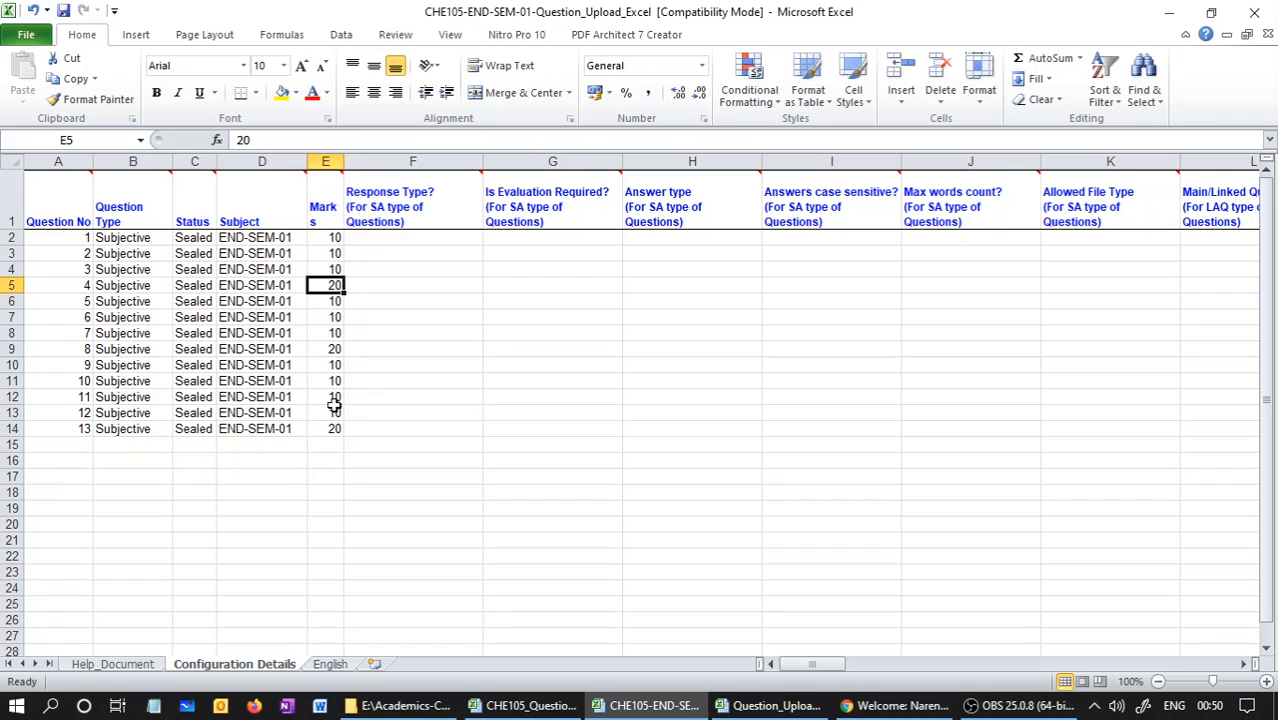
click(32, 287)
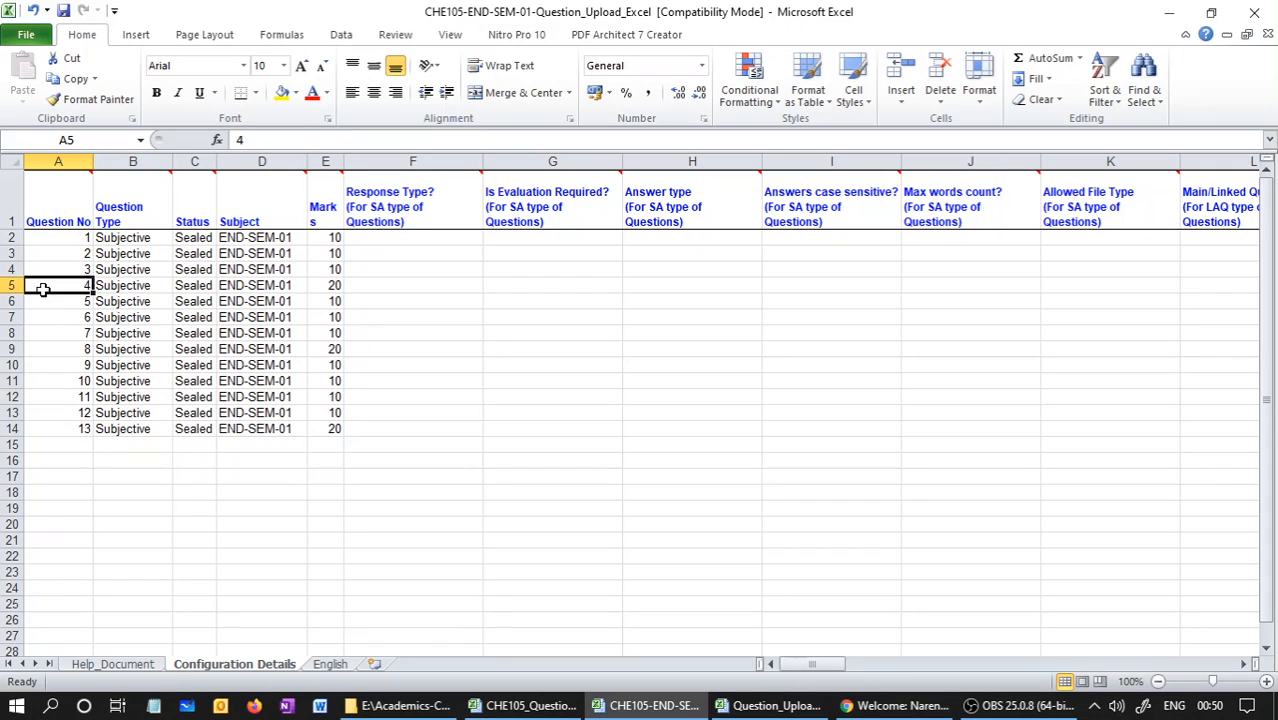
click(330, 664)
click(43, 273)
click(128, 283)
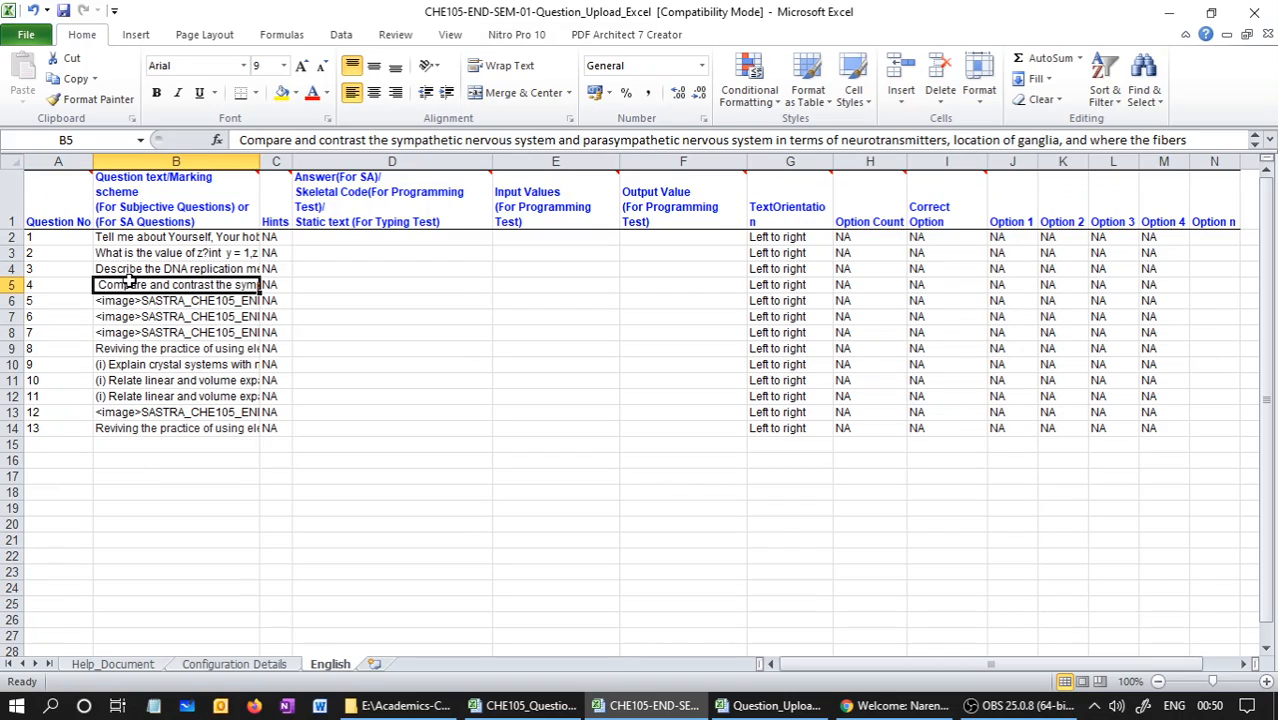
click(226, 665)
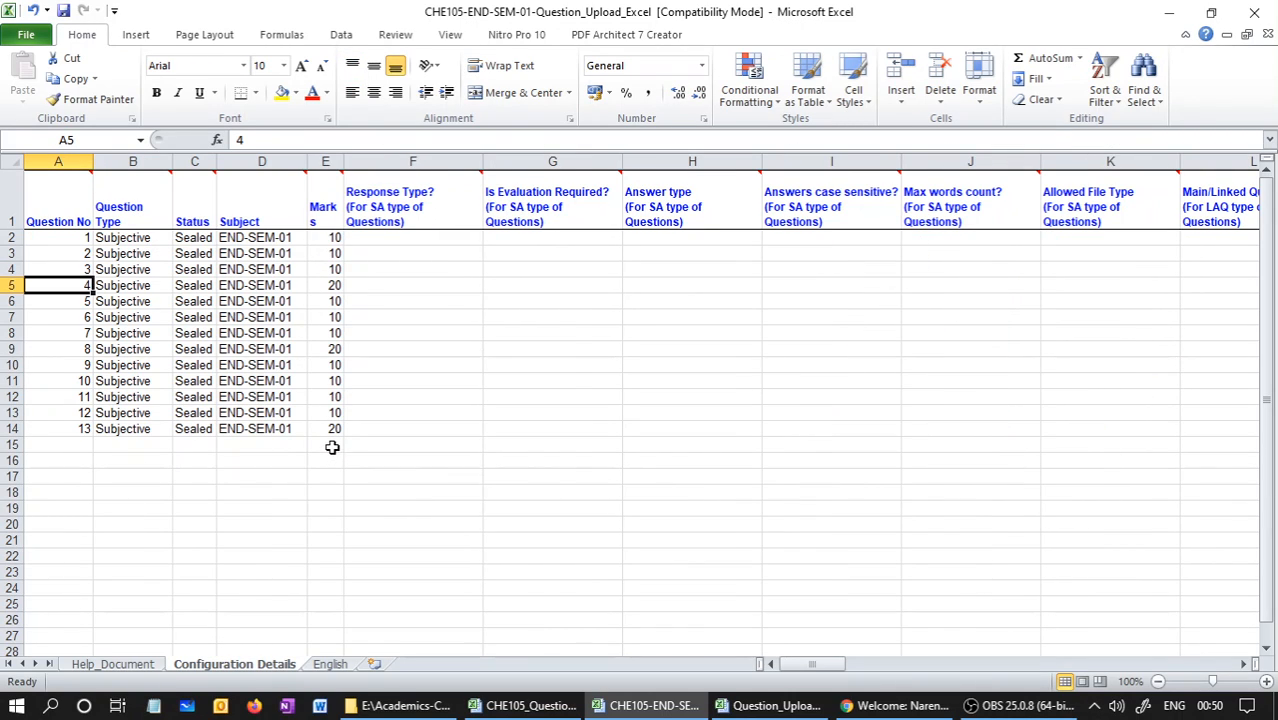
Check question 1's marks and match the rows of questions 4, 8 and 13 between the Configuration Details and English sheets
click(82, 236)
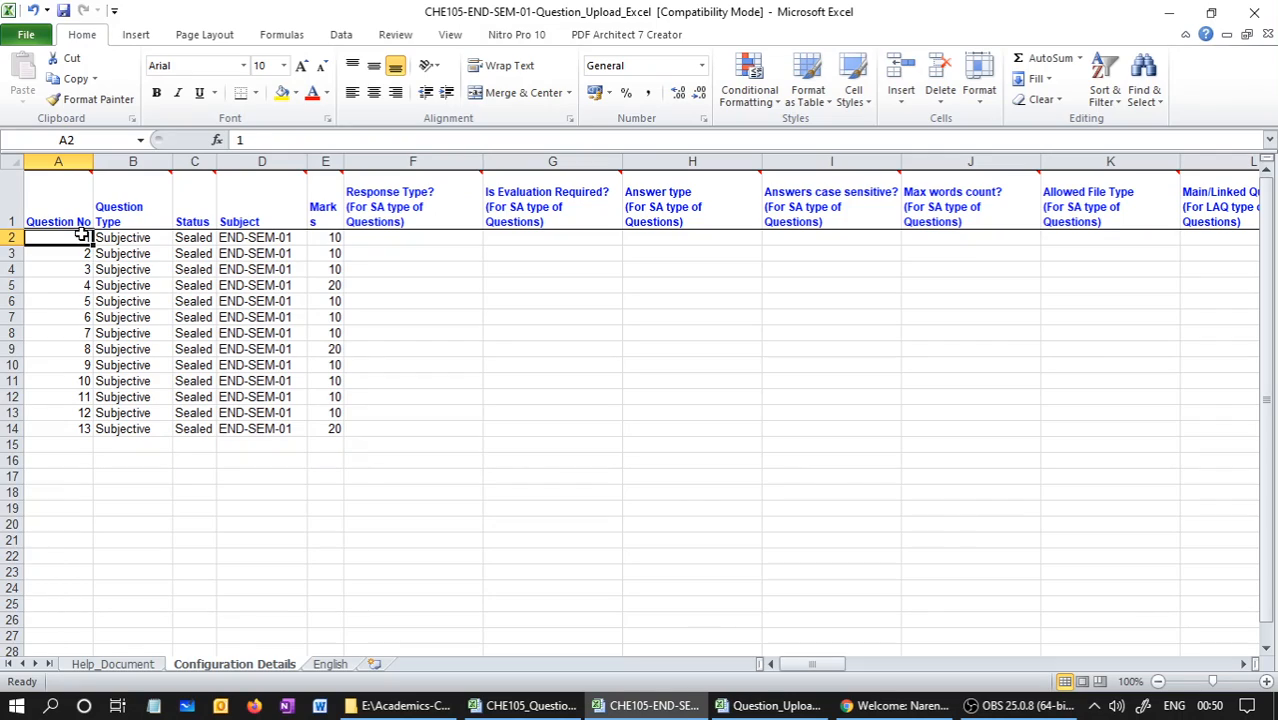
click(335, 237)
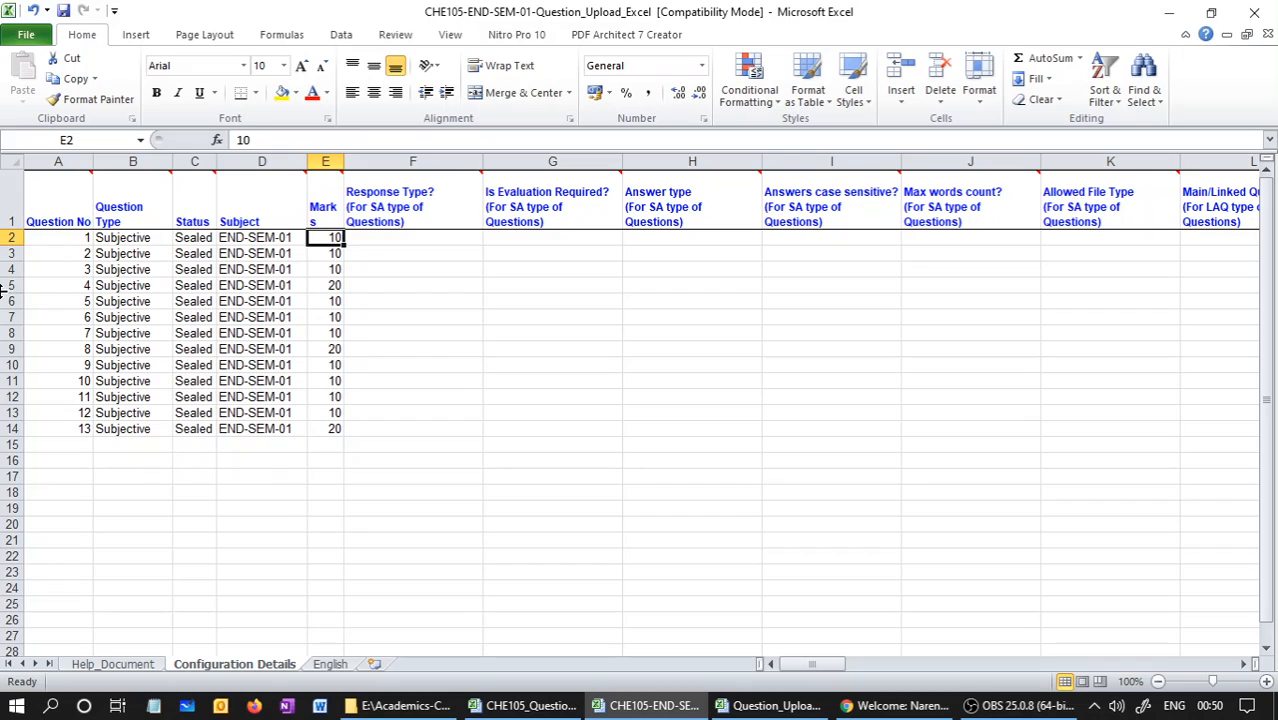
click(6, 280)
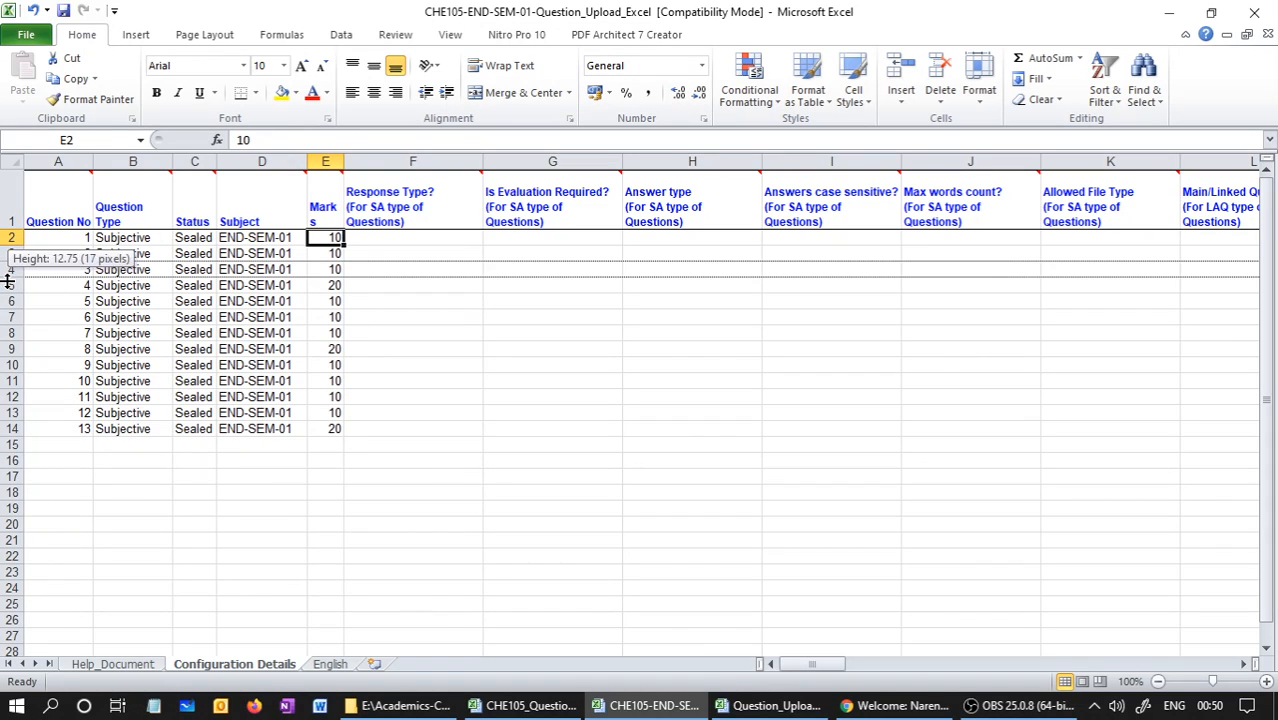
click(6, 348)
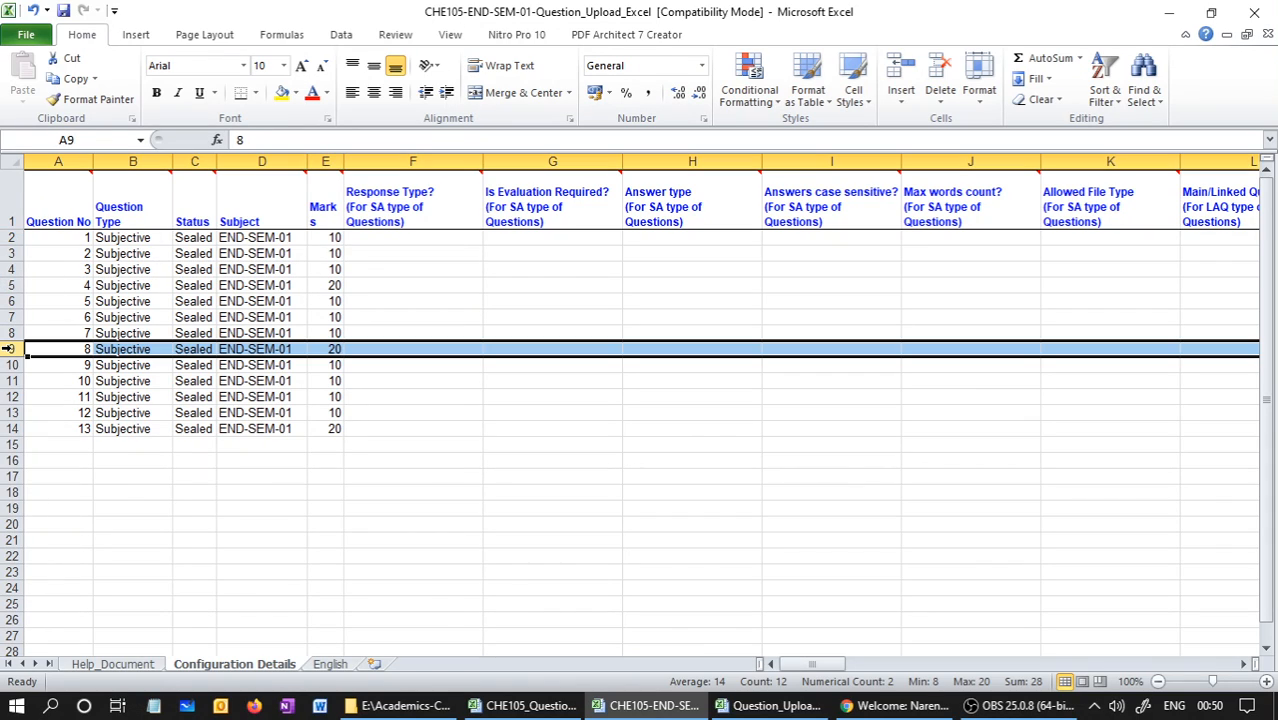
click(12, 428)
click(340, 664)
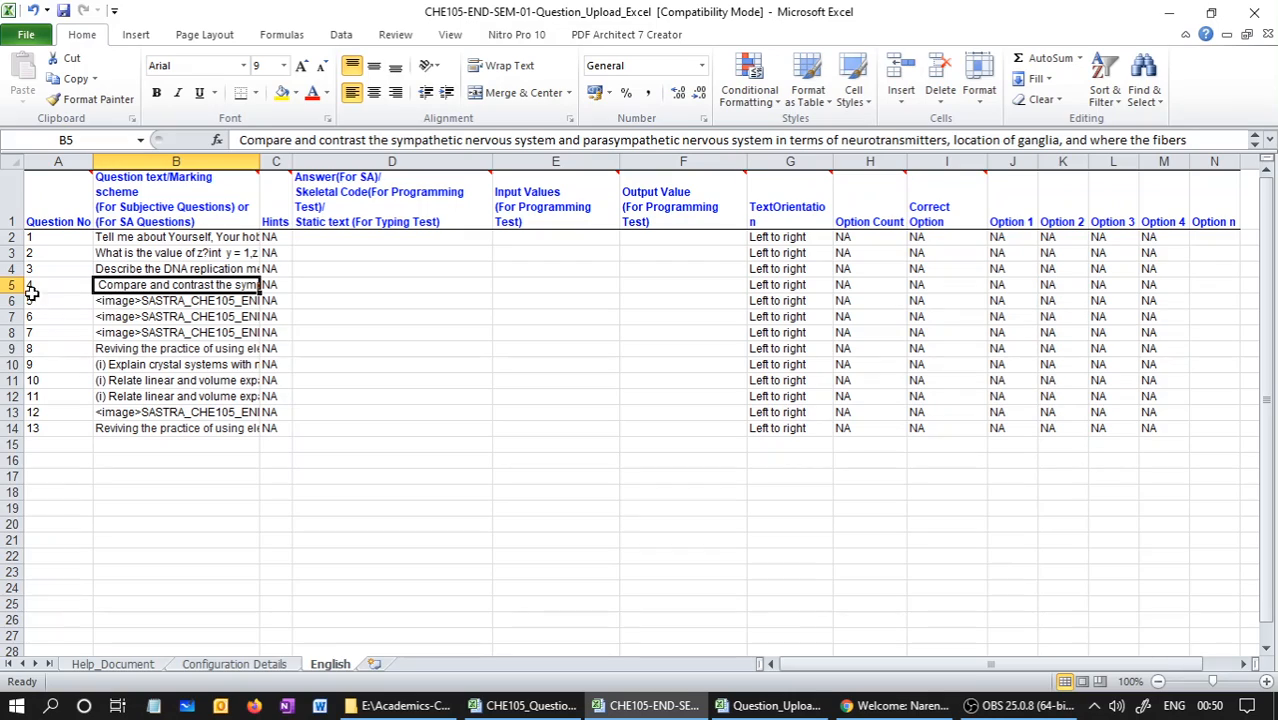
click(10, 286)
click(10, 348)
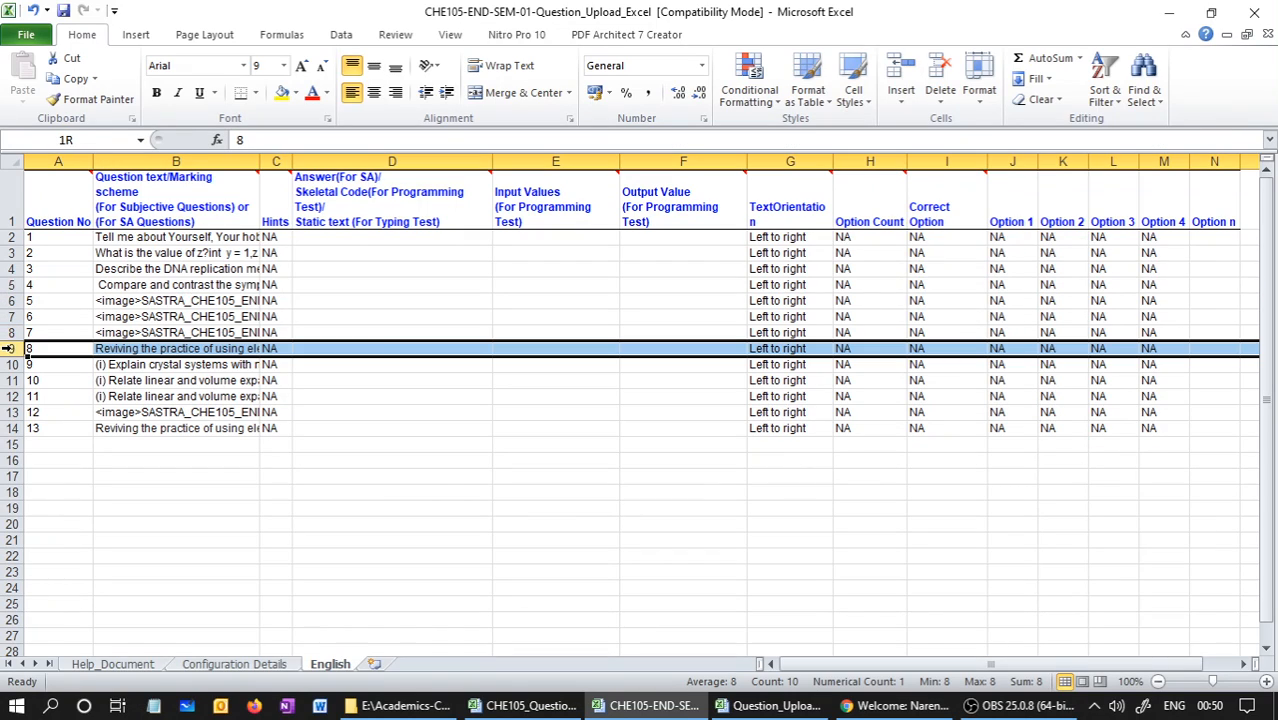
click(8, 428)
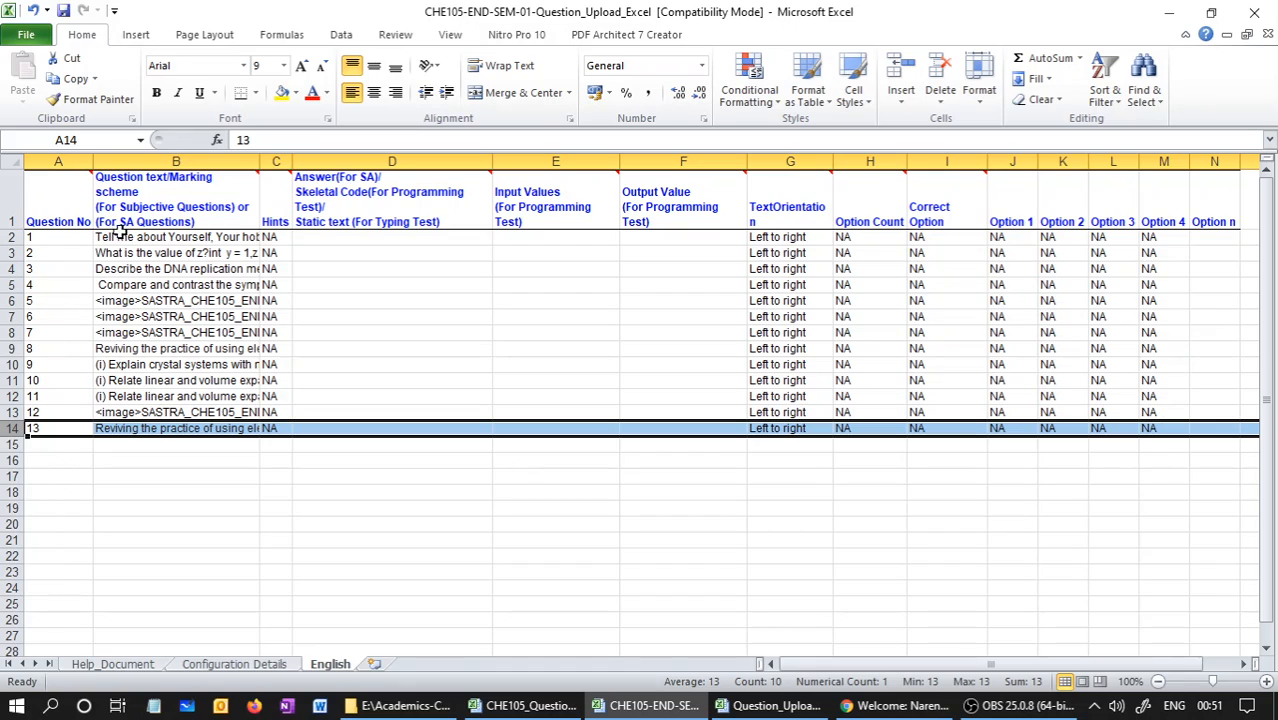
click(255, 666)
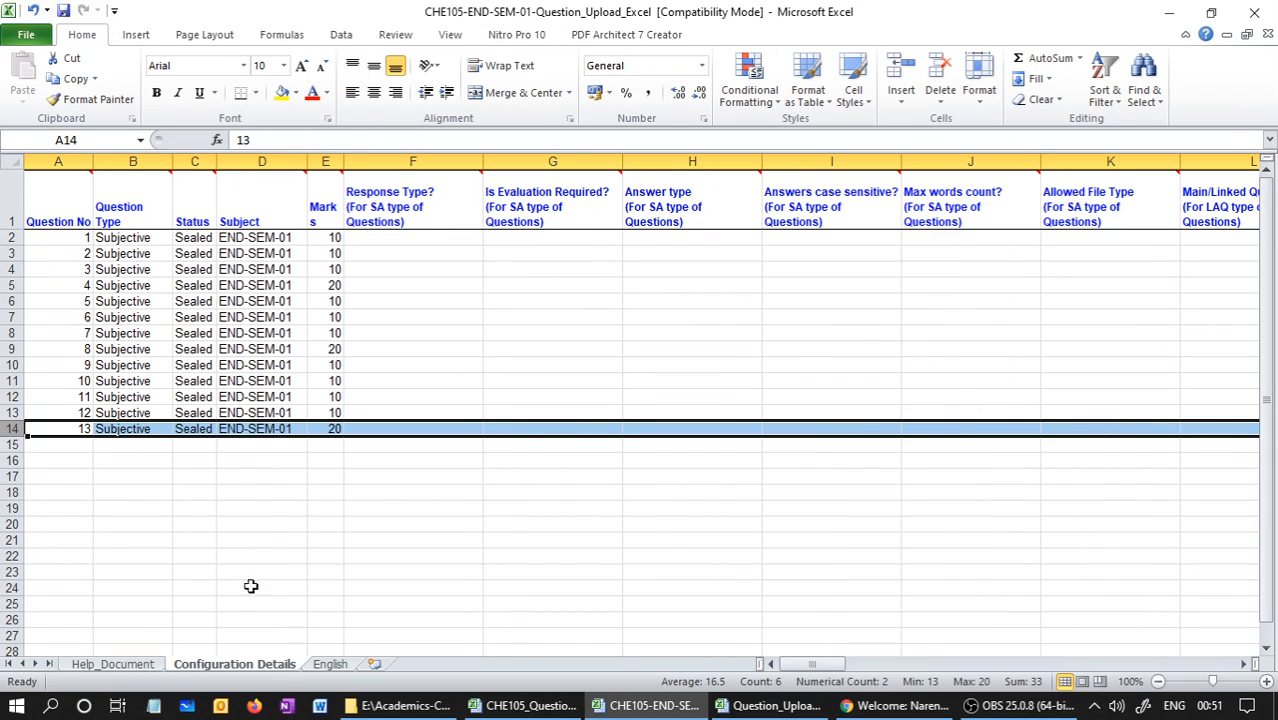
Set the marks of questions 4 and 8 back to 10
click(334, 286)
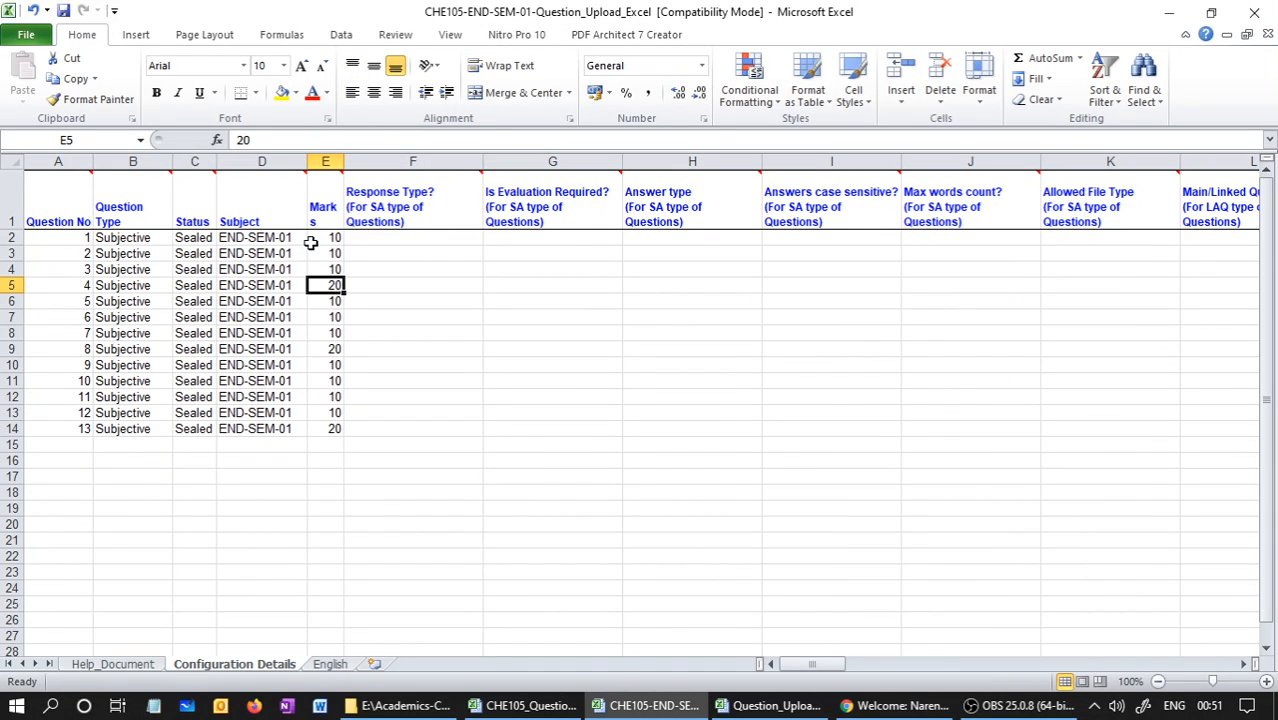
text(10)
key(Return)
key(Down)
key(Down)
key(Down)
text(1)
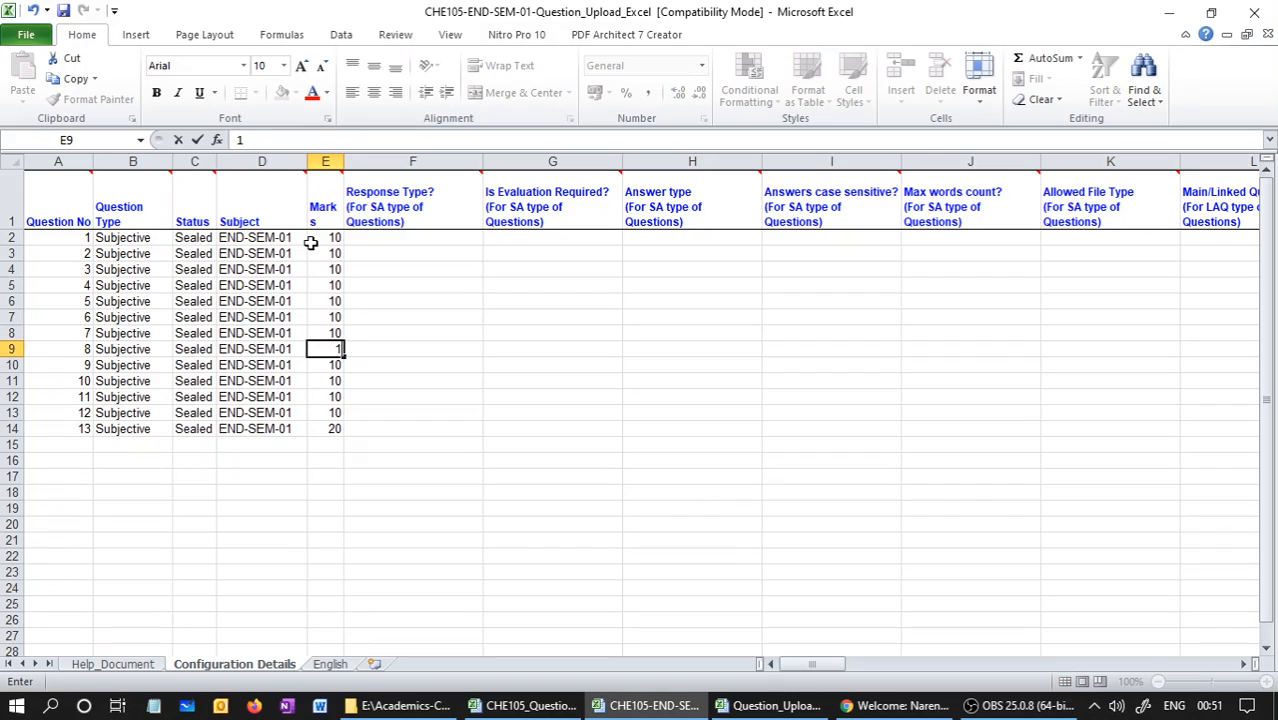
text(0)
key(Return)
Set the marks of questions 11 and 12 back to 20
key(Down)
key(Down)
key(Down)
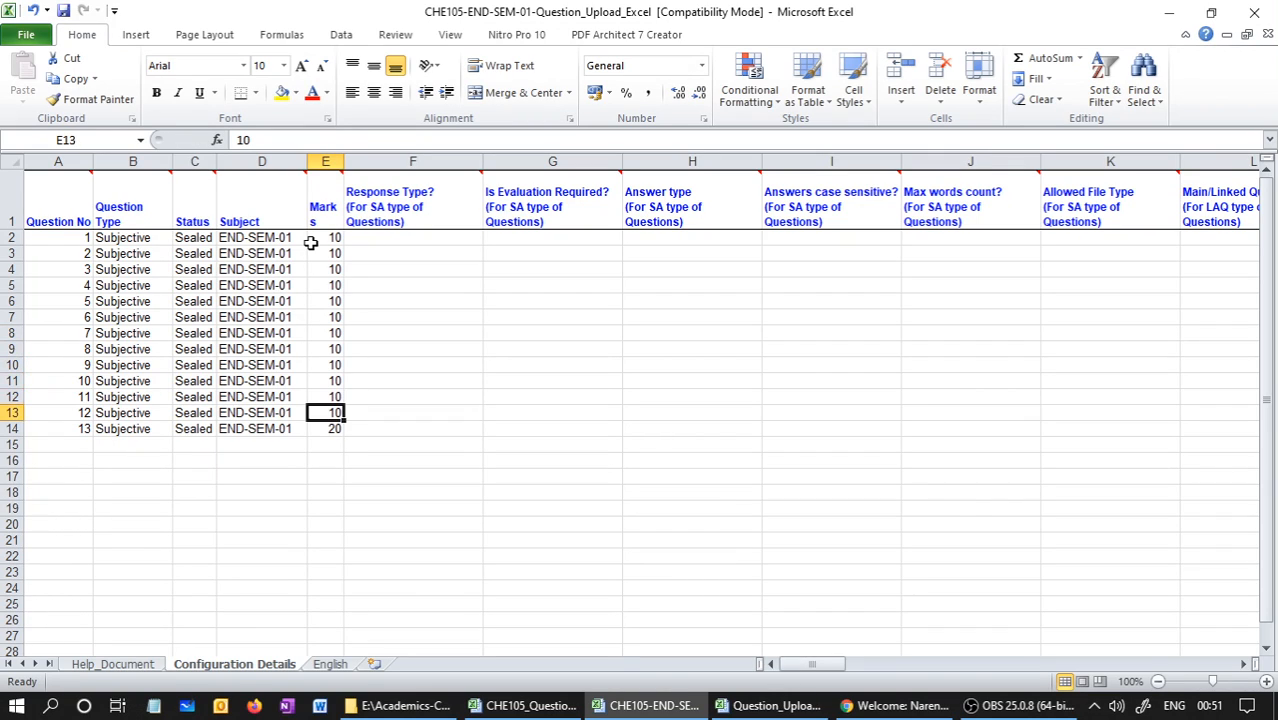
key(Up)
text(20)
key(Return)
text(20)
key(Return)
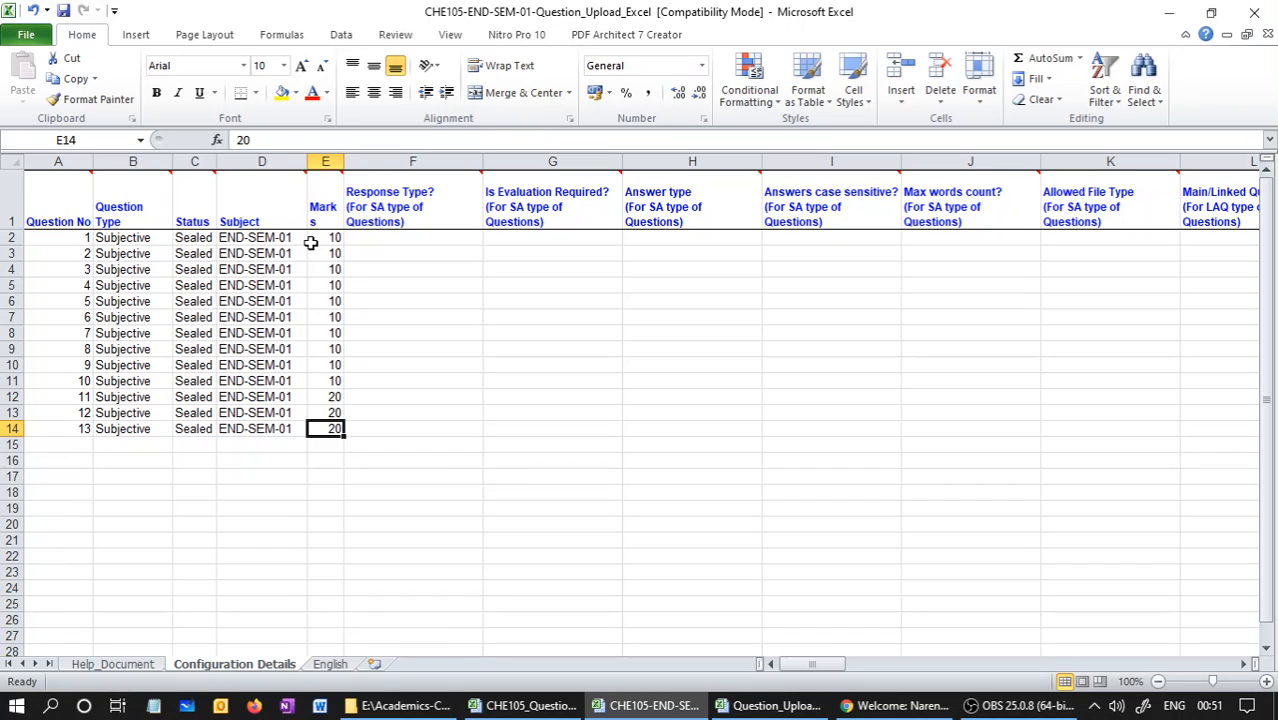
Review question 1's number and marks, and examine the negative marking and Display Question Number columns
click(70, 238)
click(332, 238)
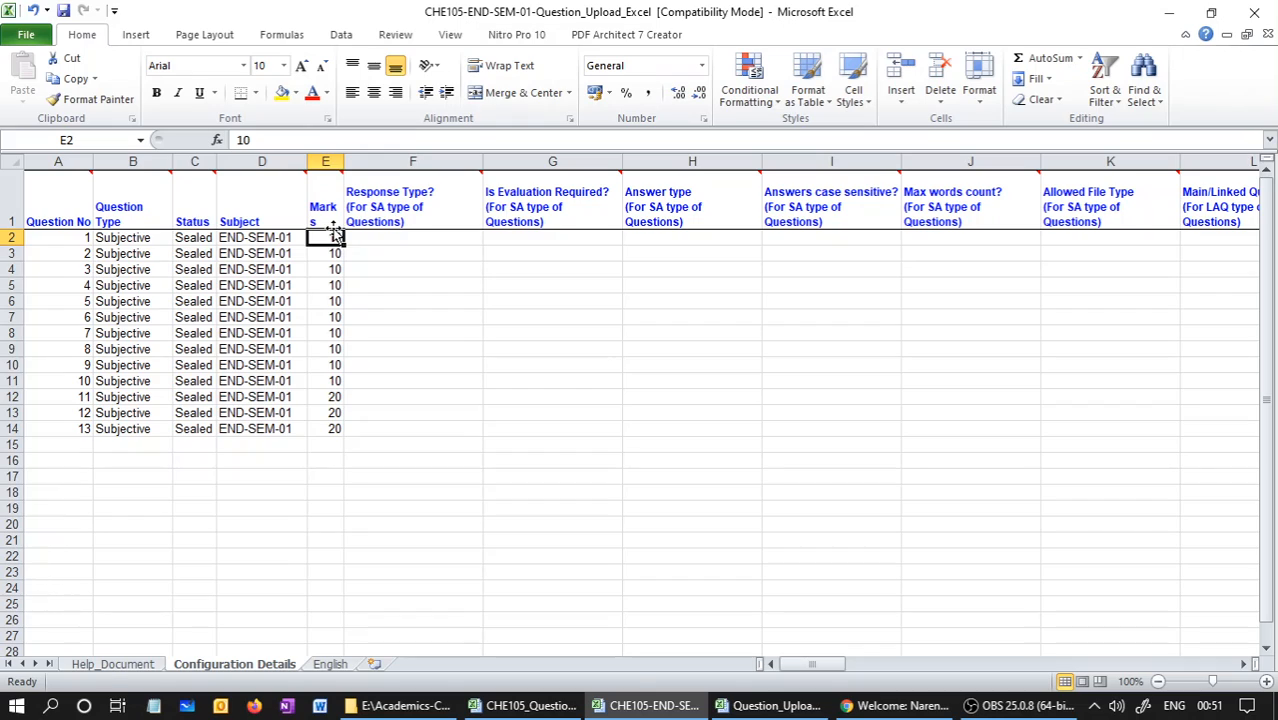
mouse_move(333, 228)
click(491, 428)
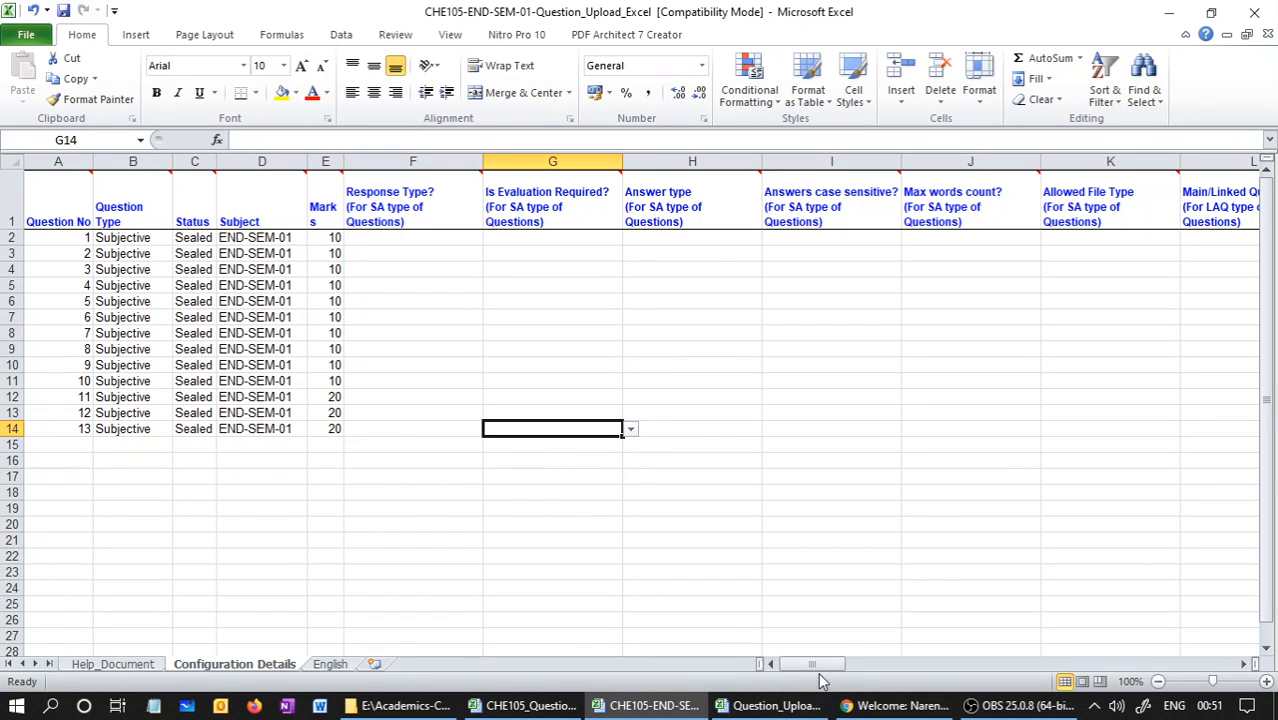
drag(815, 664, 910, 680)
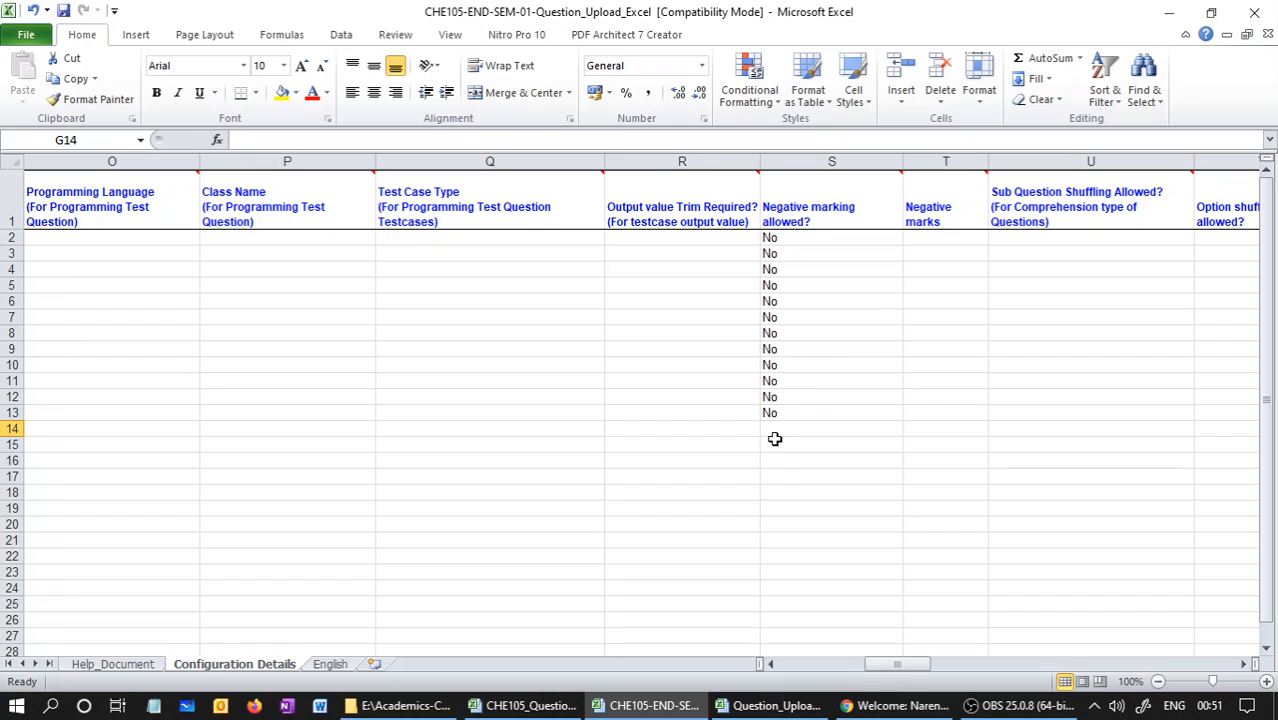
drag(904, 665, 925, 666)
click(820, 162)
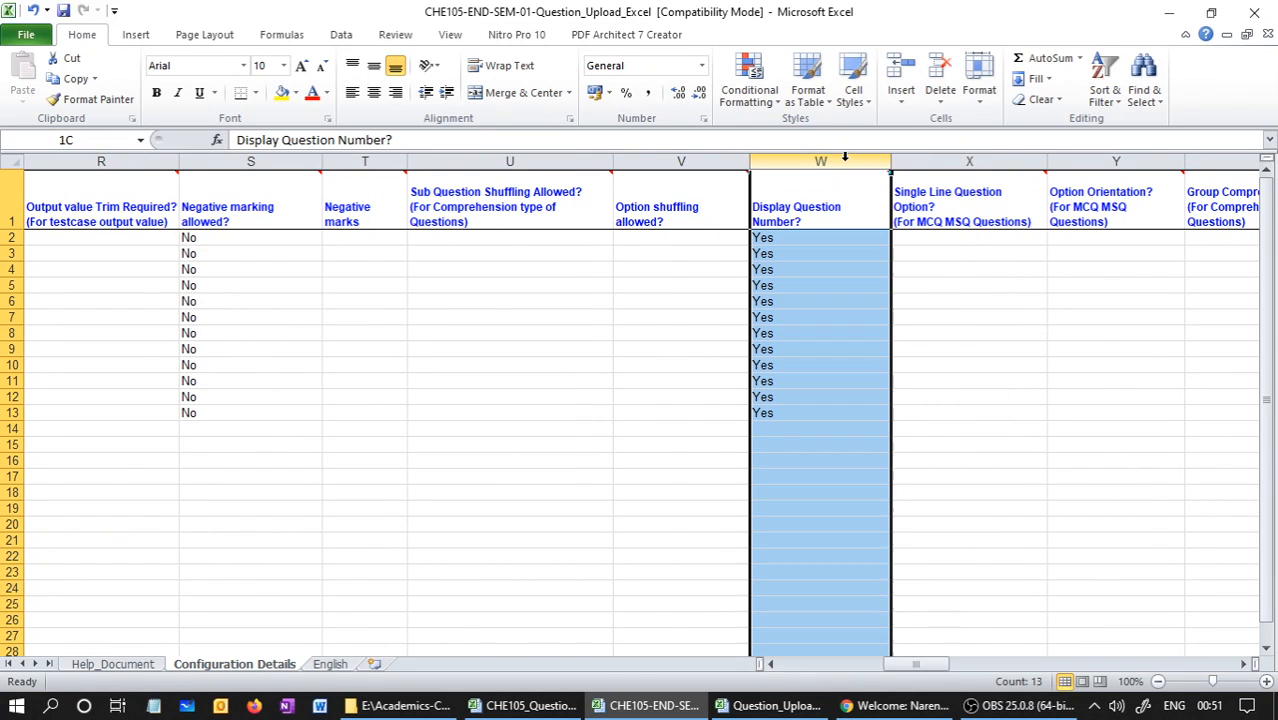
click(799, 238)
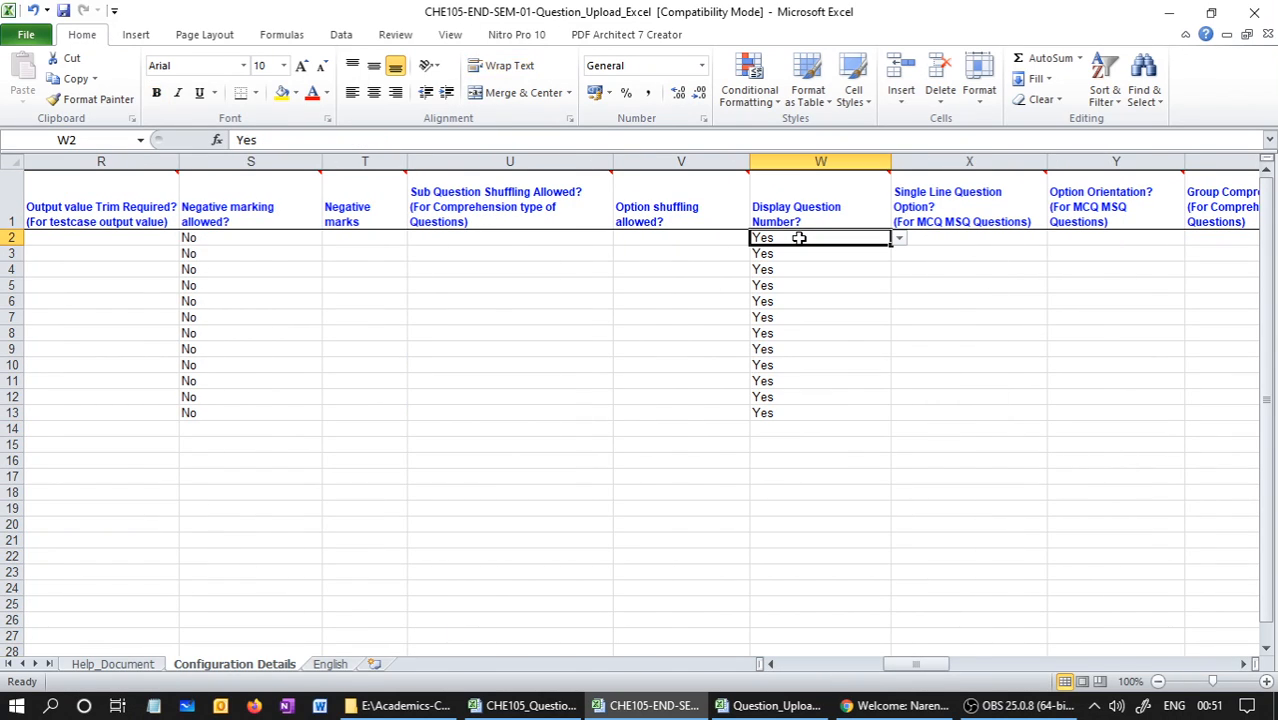
click(848, 302)
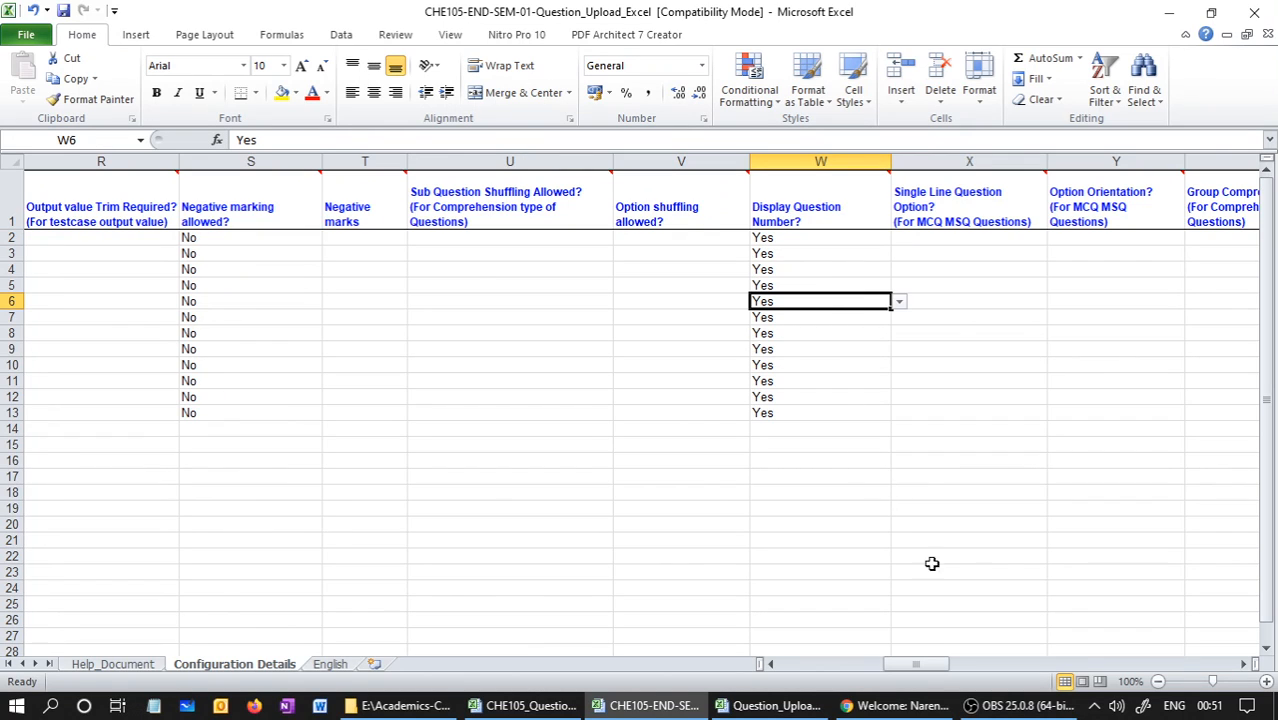
Examine the Question To Be Used In column for subjective questions, and return to the Question Type entries
drag(927, 662, 1040, 676)
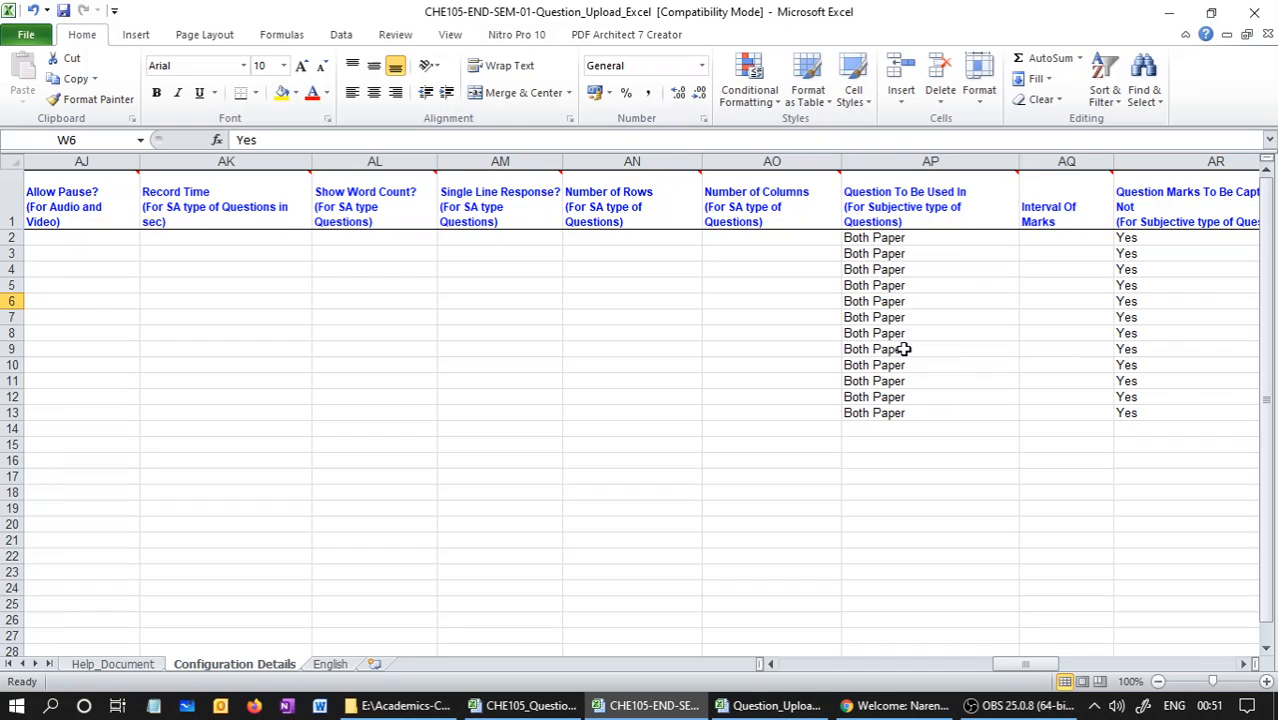
click(905, 242)
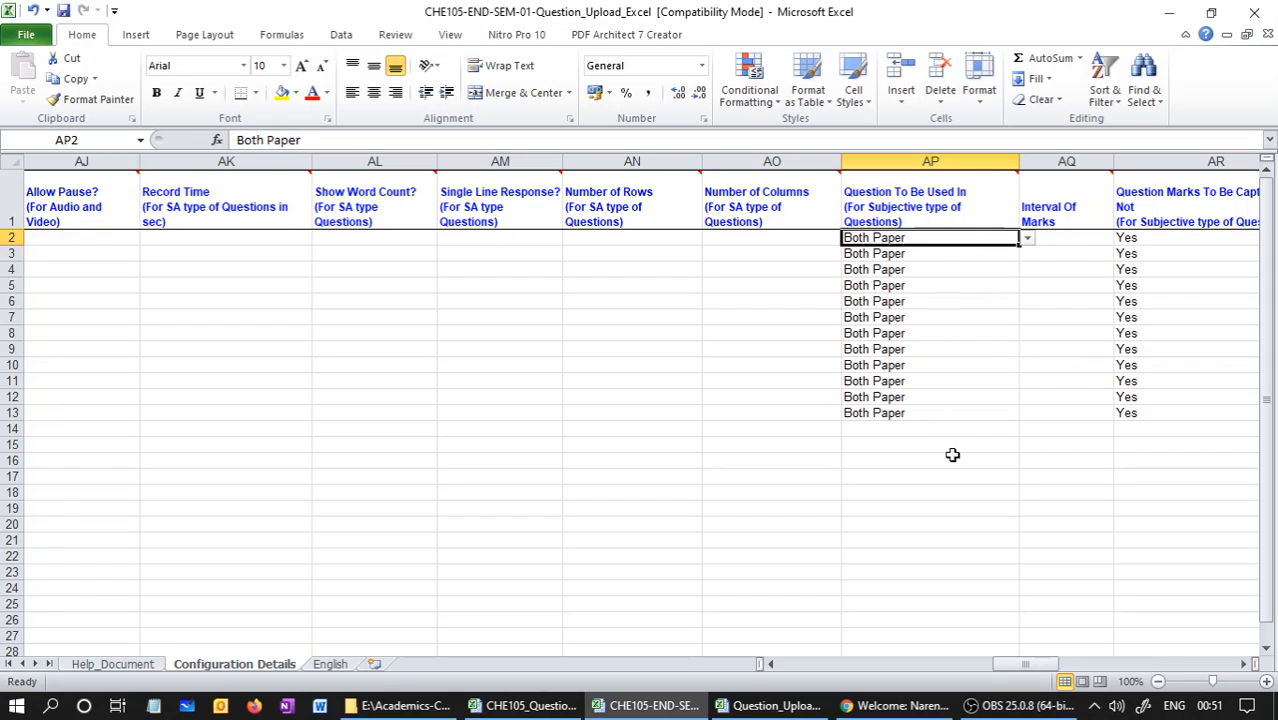
drag(1013, 666, 805, 650)
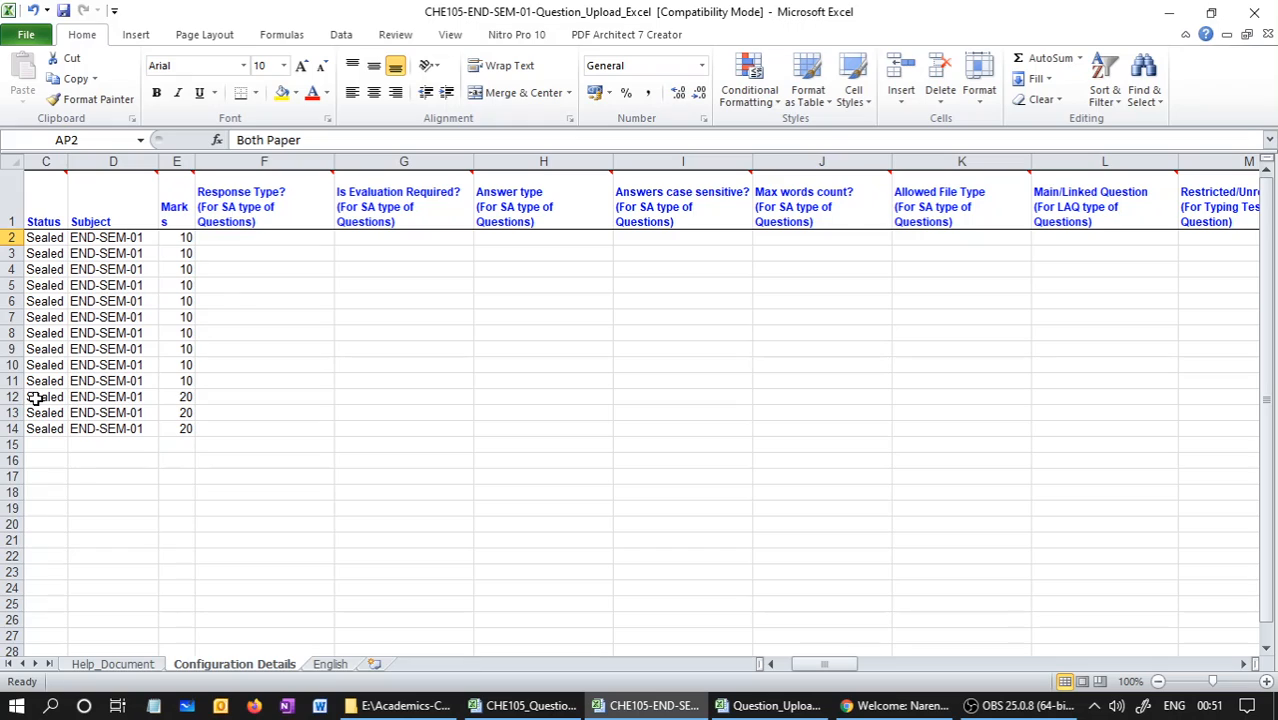
drag(822, 664, 810, 664)
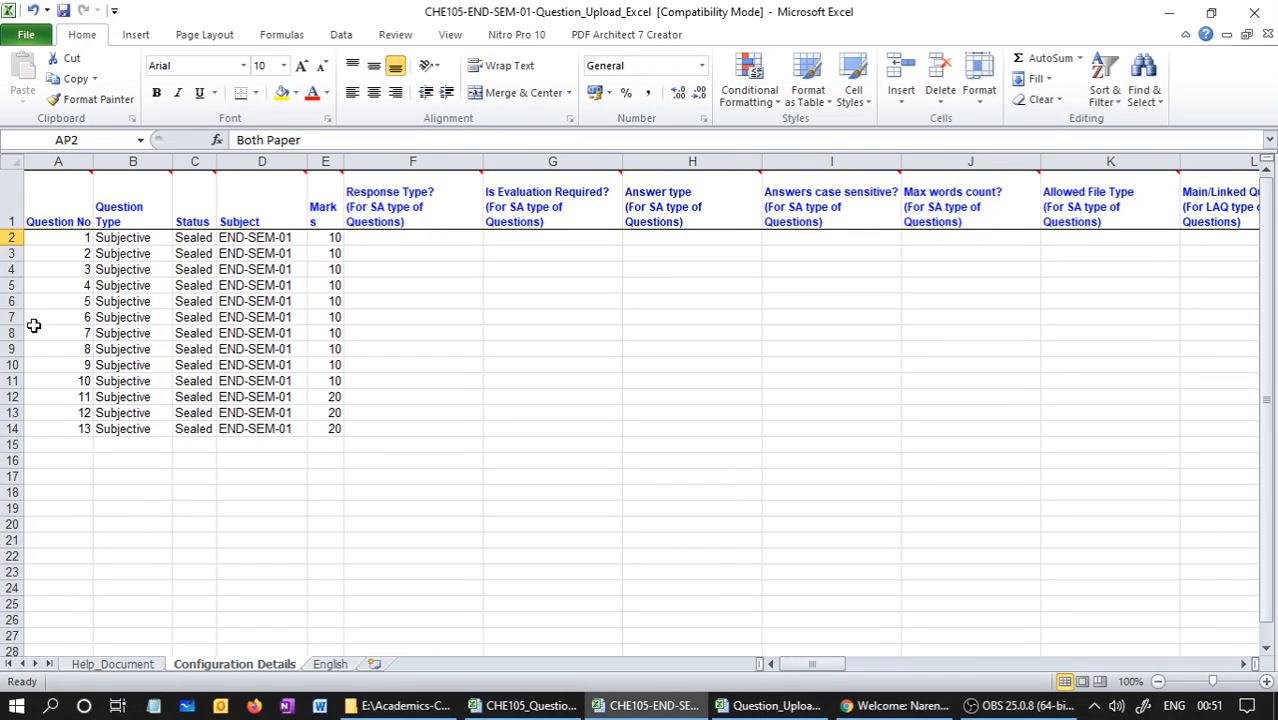
click(115, 333)
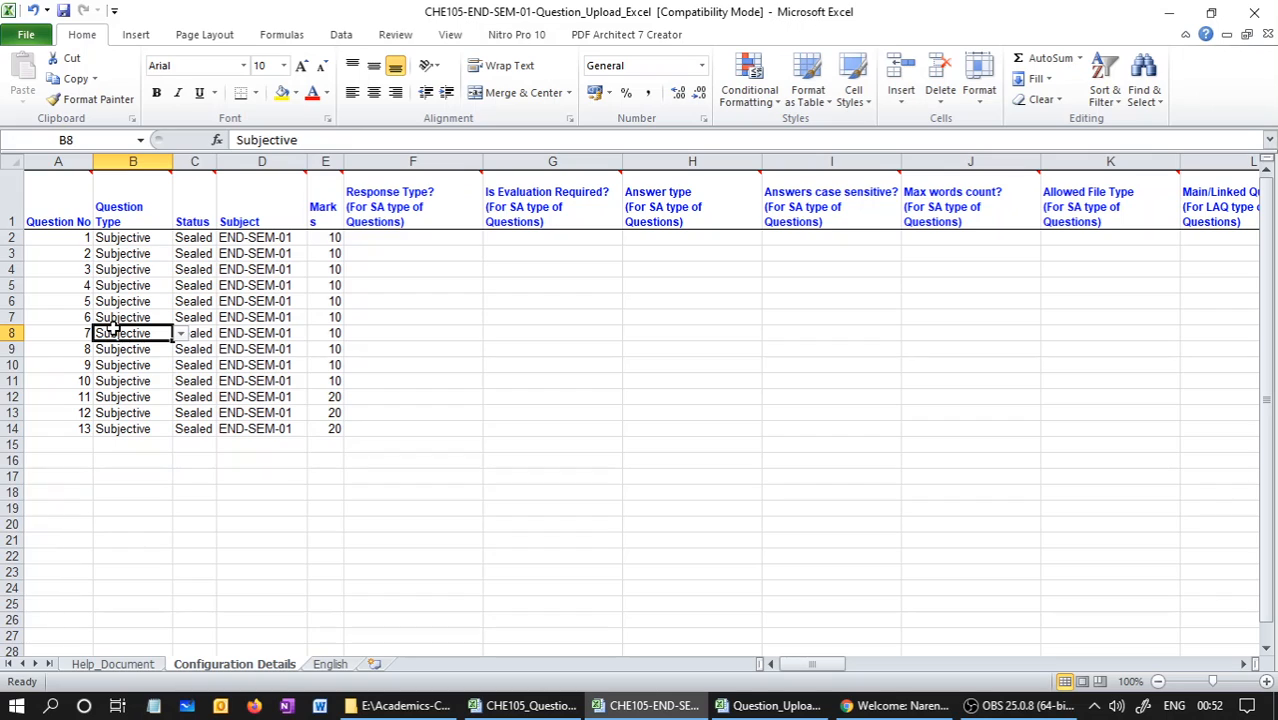
Examine the choices for Question To Be Used In, and check the Question Marks To Be Captured Or Not column
drag(806, 666, 1032, 675)
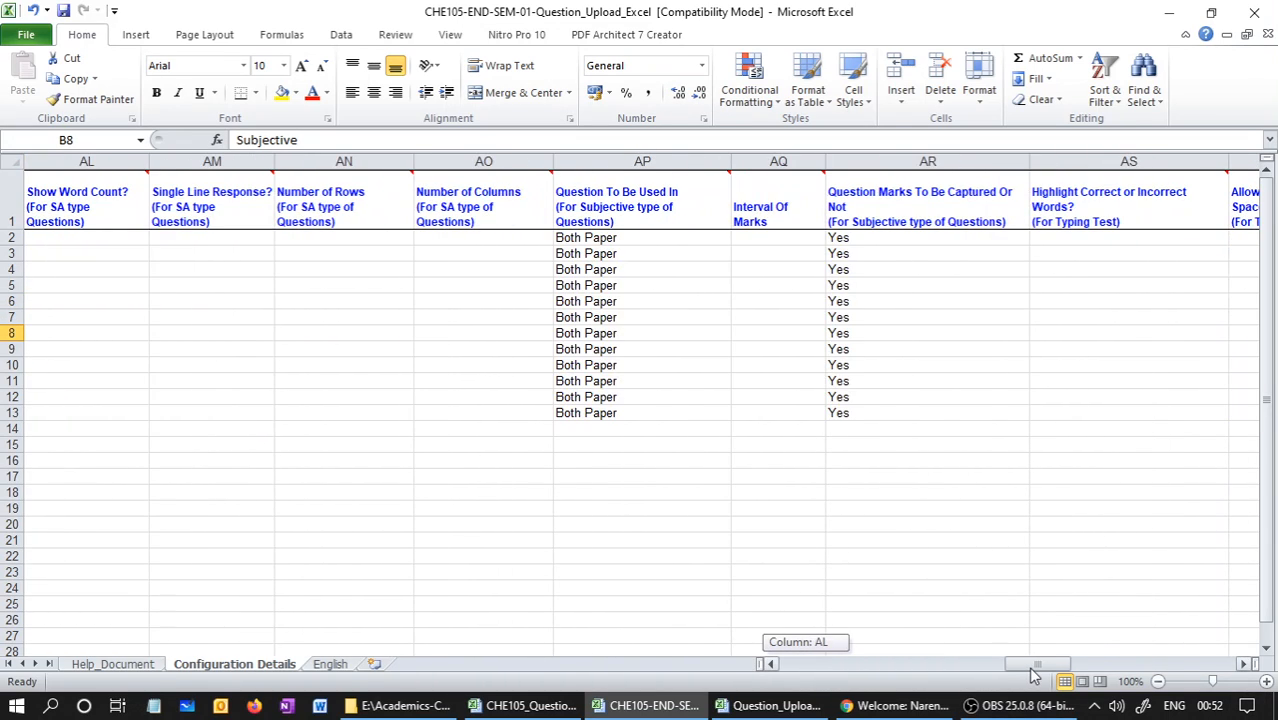
click(704, 253)
click(702, 239)
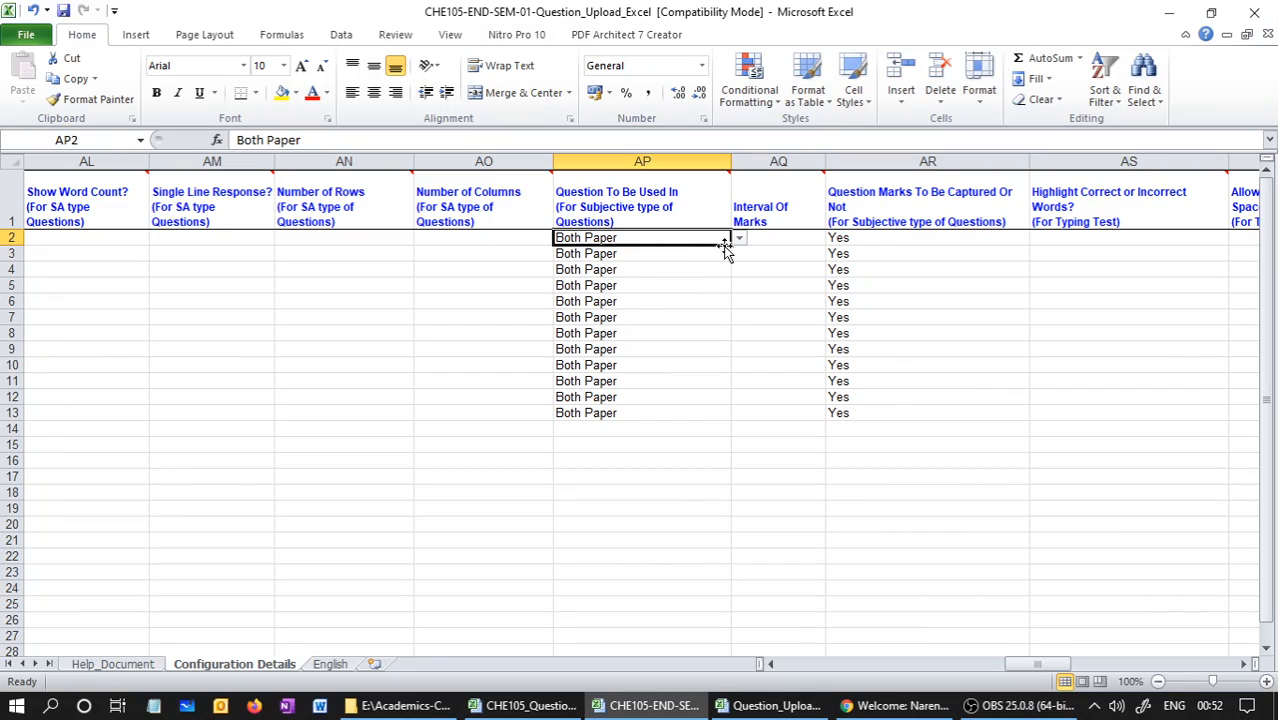
click(739, 238)
click(756, 288)
click(955, 245)
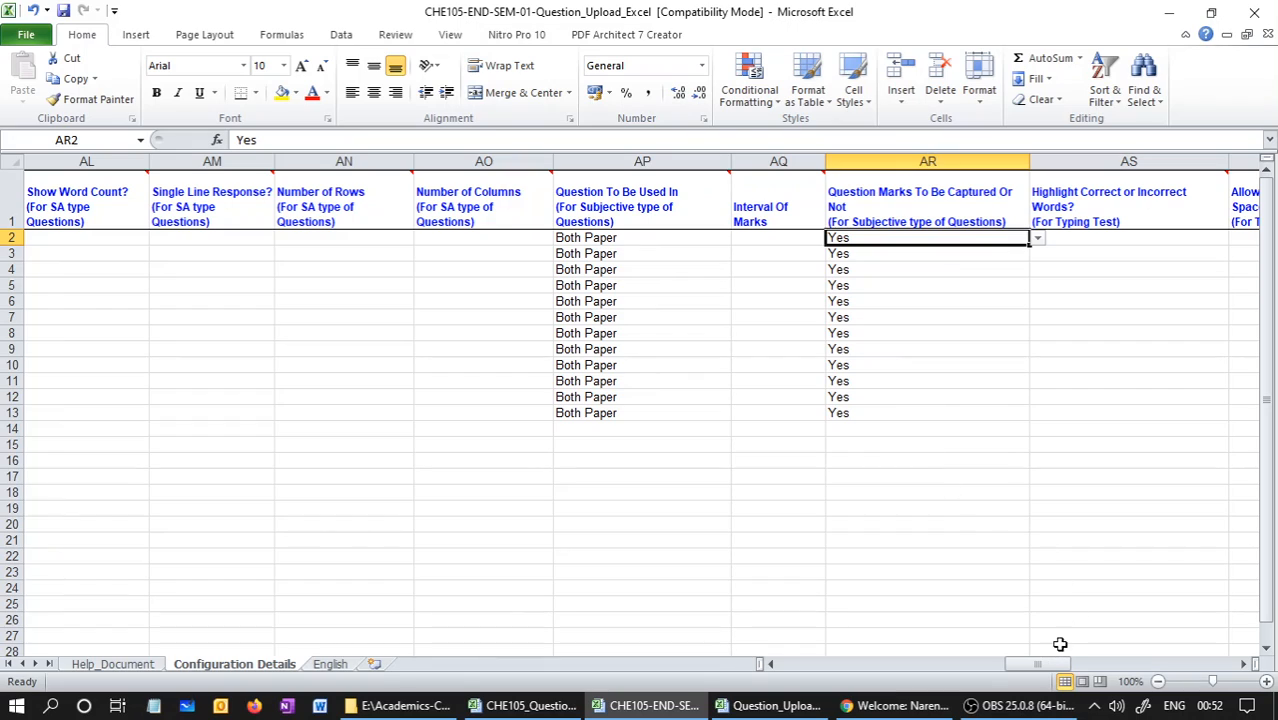
Review the Allow Revisit of Question column, reading its header comment and the choices available for question 12
drag(1055, 663, 1145, 664)
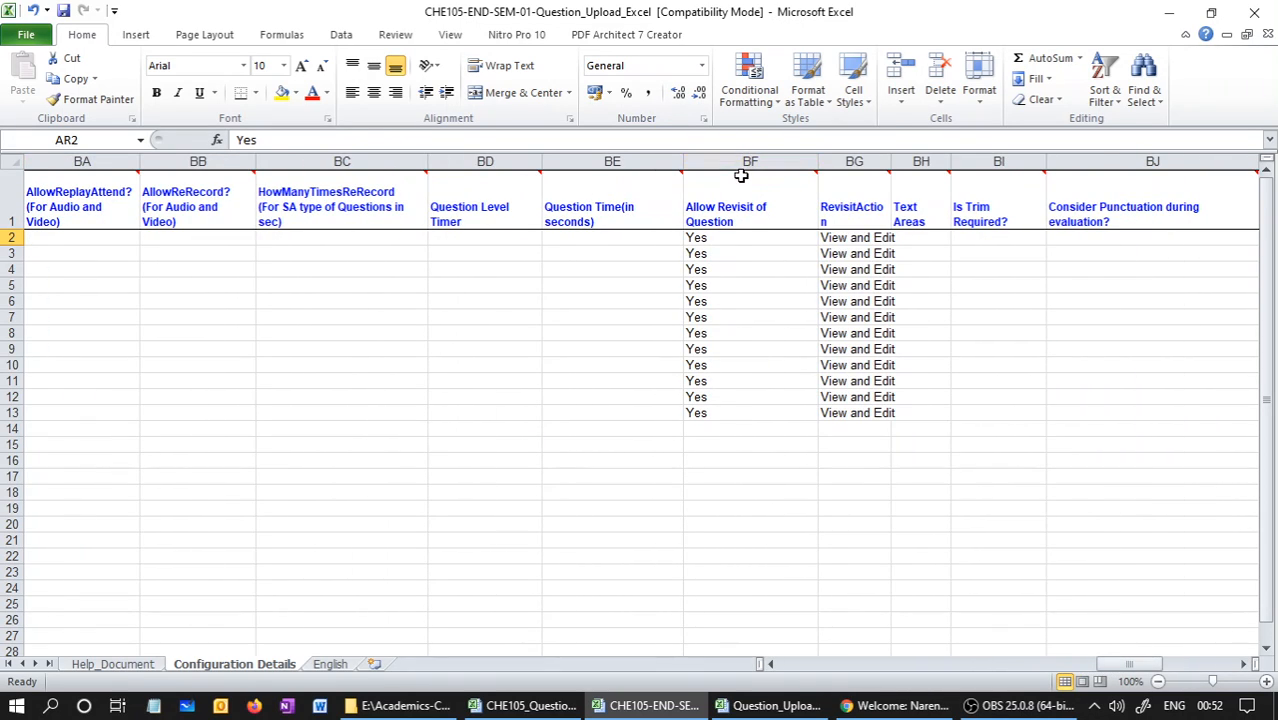
click(728, 241)
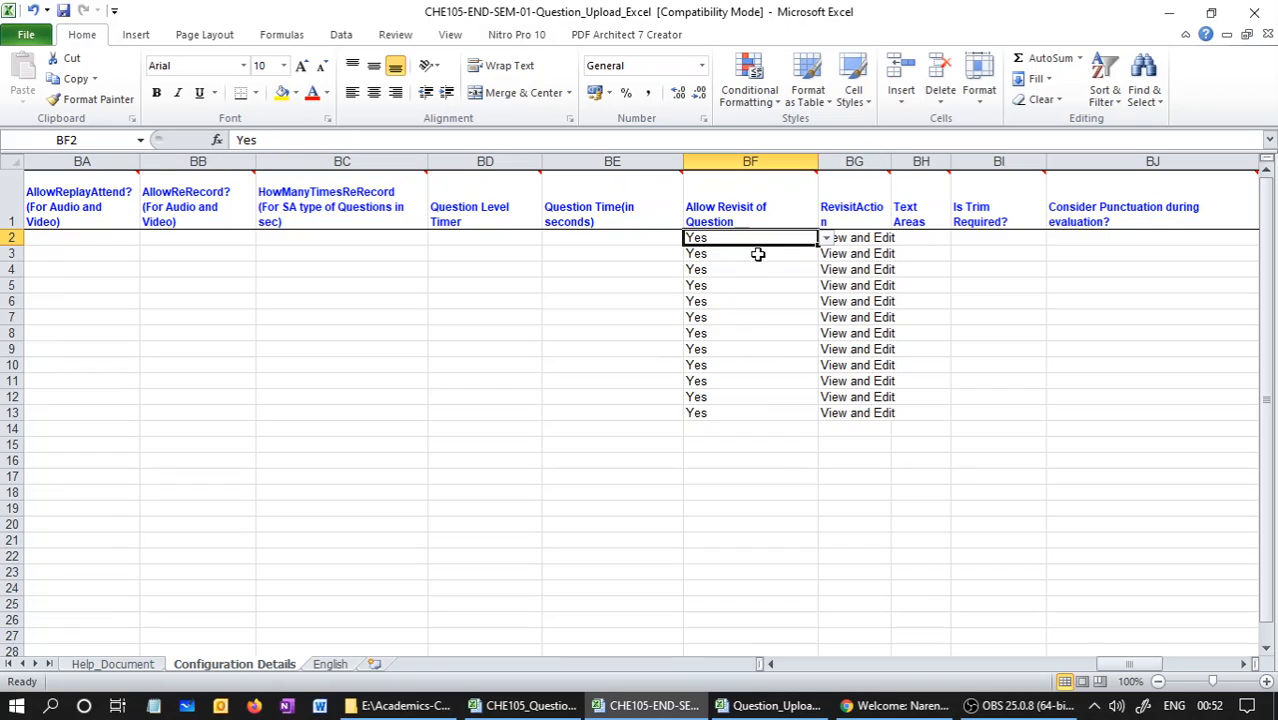
click(760, 255)
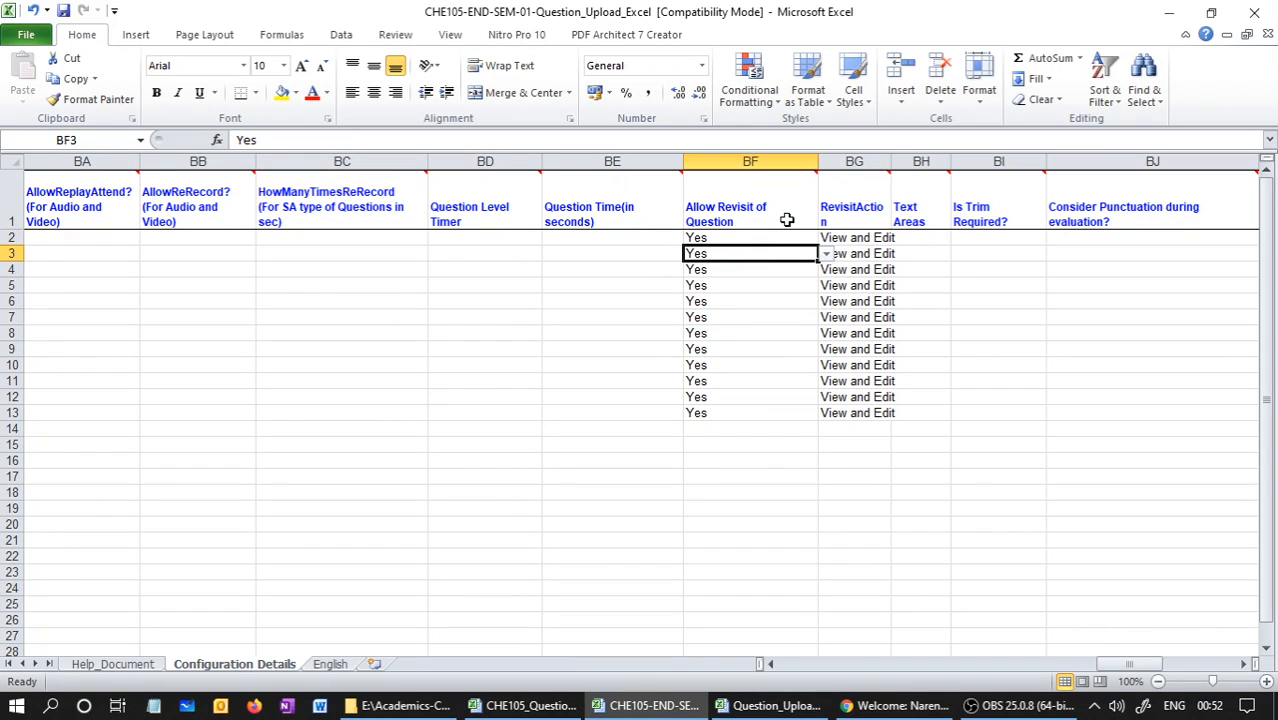
mouse_move(787, 220)
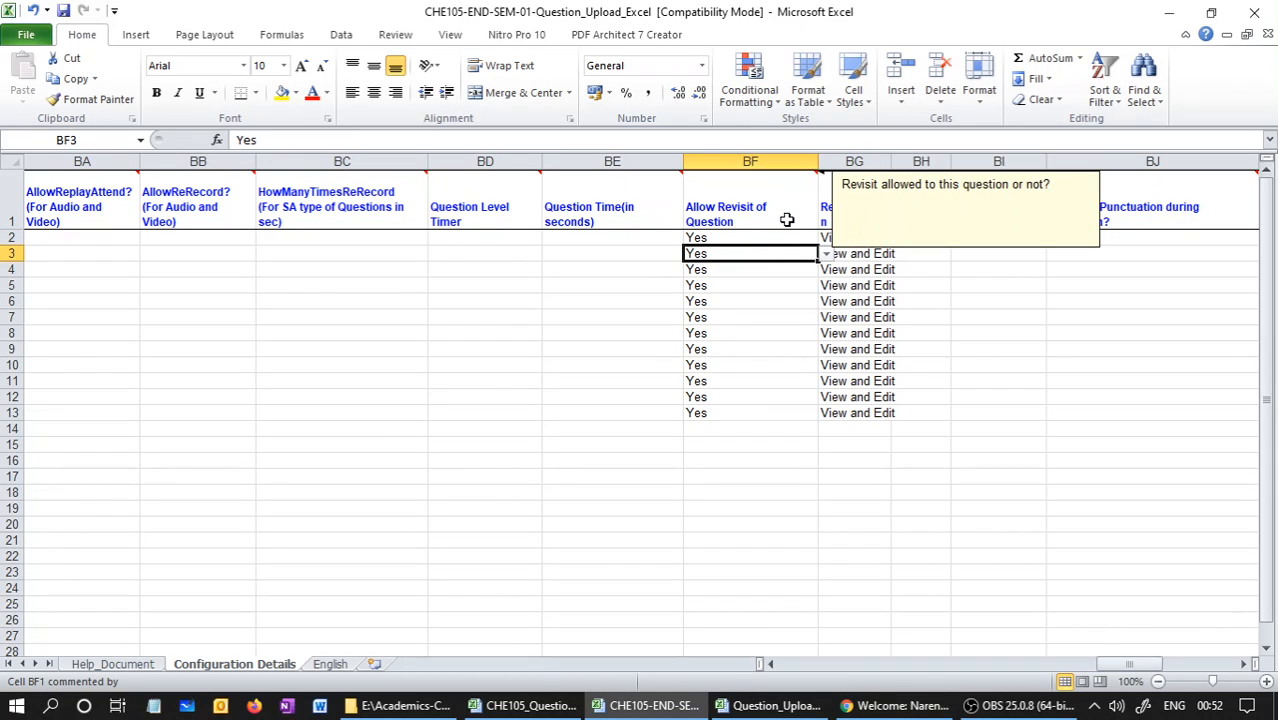
click(800, 412)
click(826, 414)
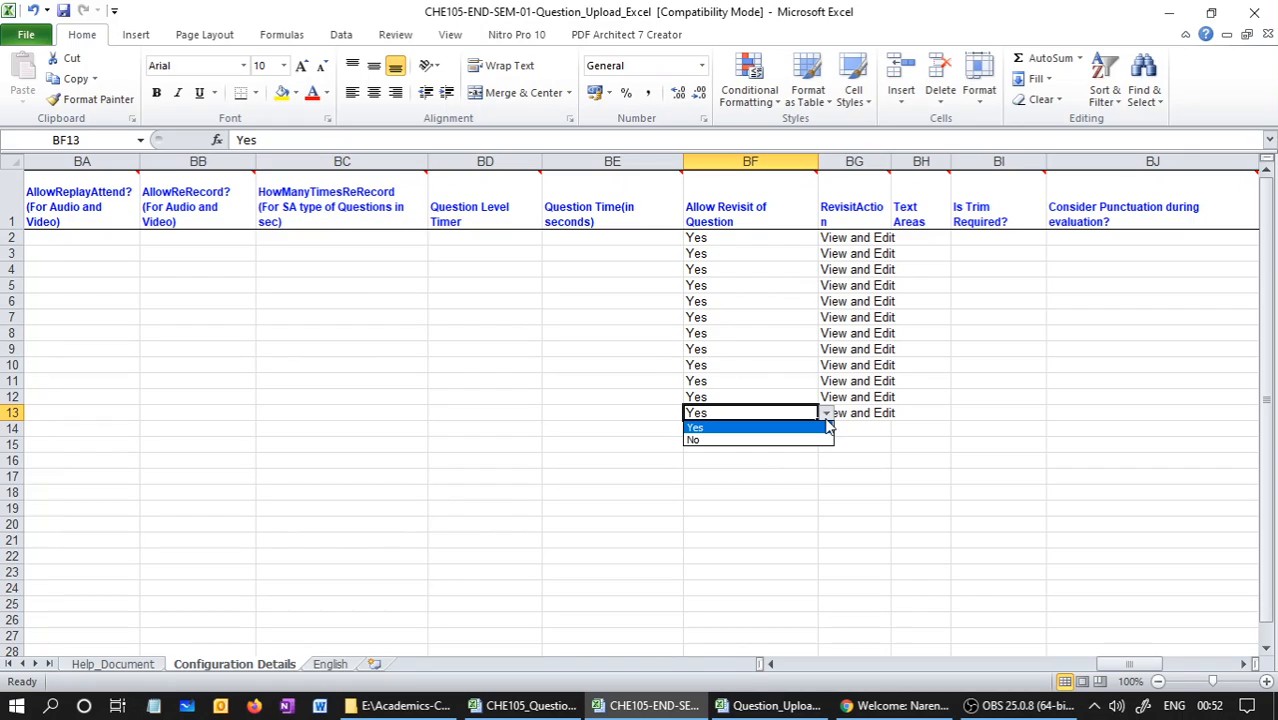
click(828, 427)
click(798, 383)
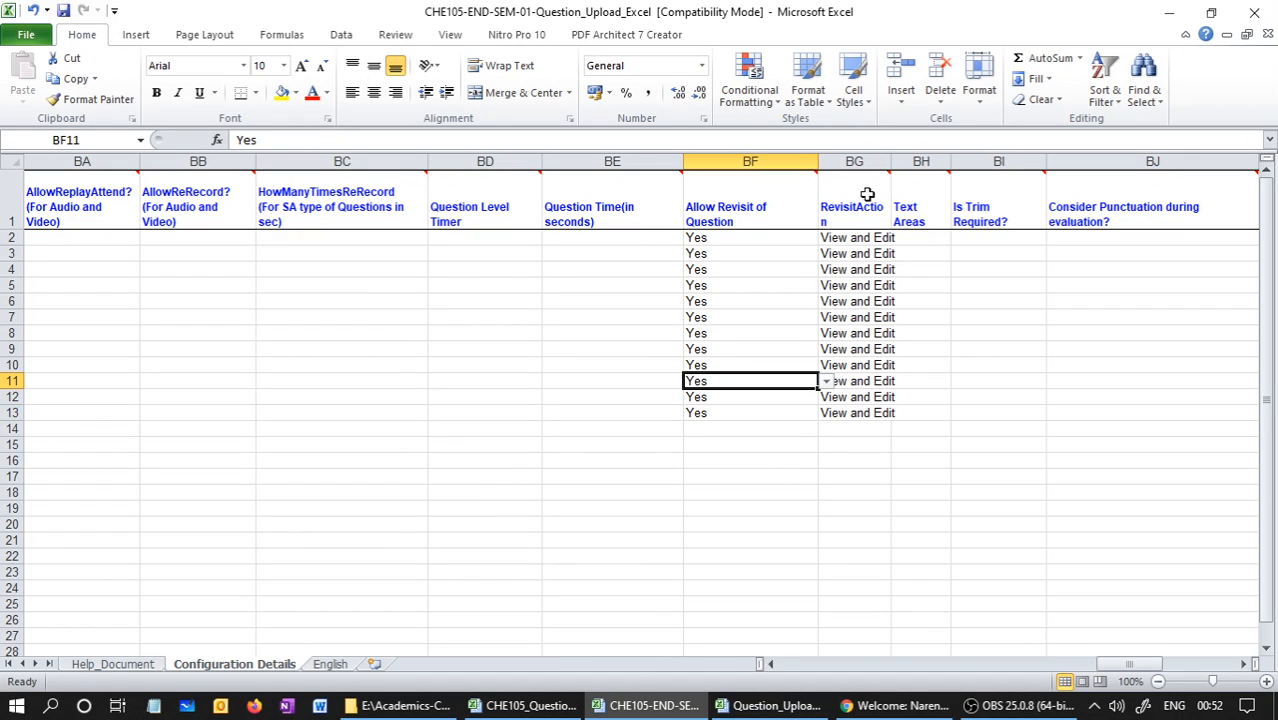
Examine the RevisitAction column and its entries for the subjective questions
click(854, 161)
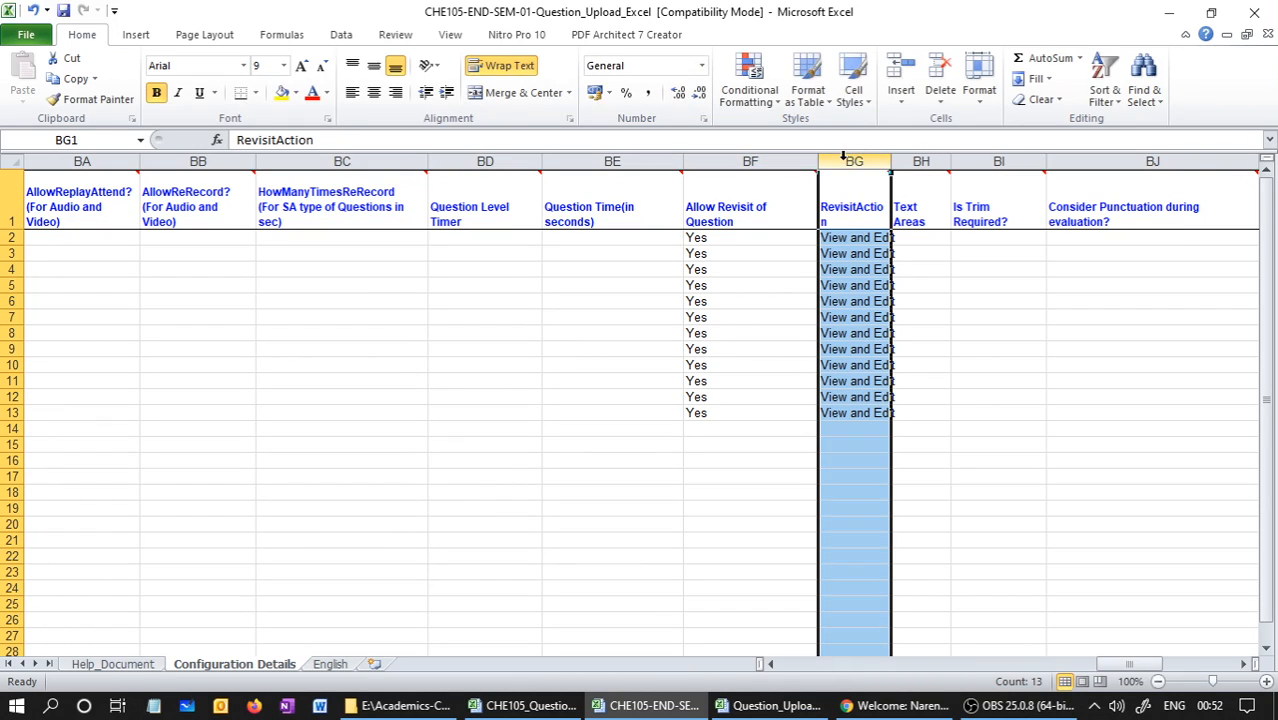
click(849, 253)
click(861, 302)
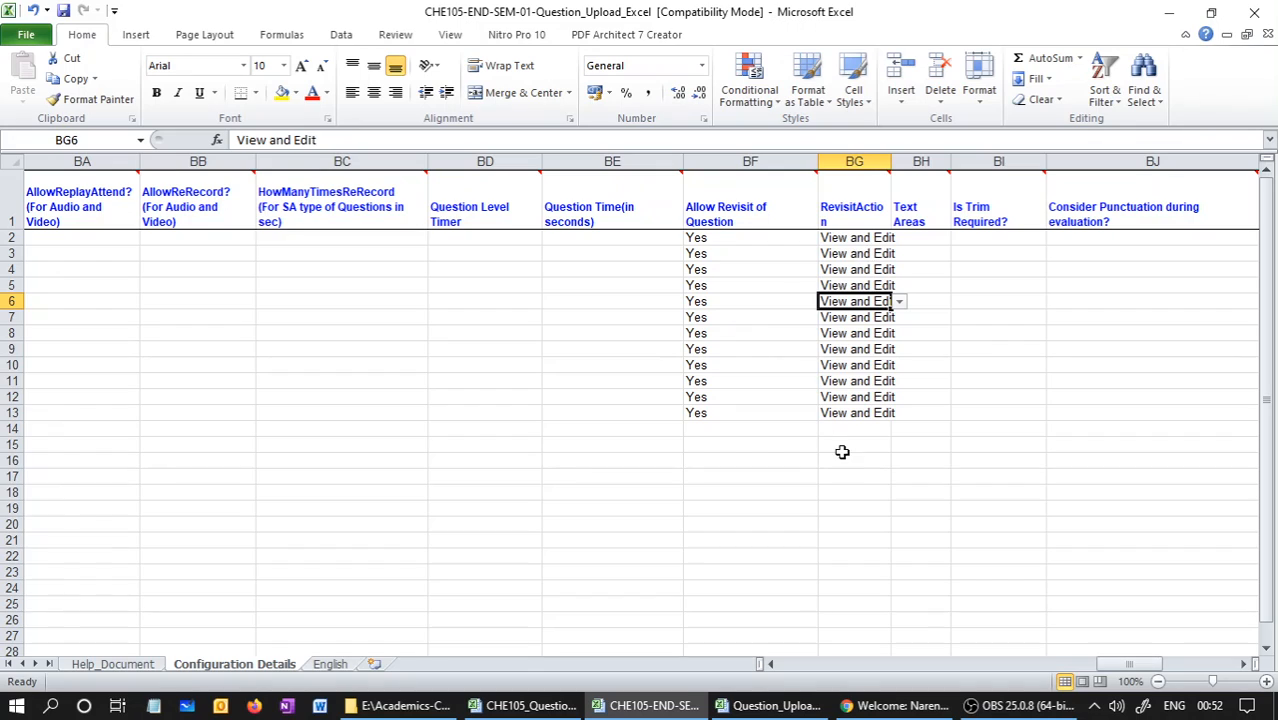
Examine the Unit column at the end of the Configuration Details sheet, starting with question 1
mouse_move(1135, 665)
mouse_down()
mouse_move(1165, 667)
mouse_move(1132, 665)
mouse_up()
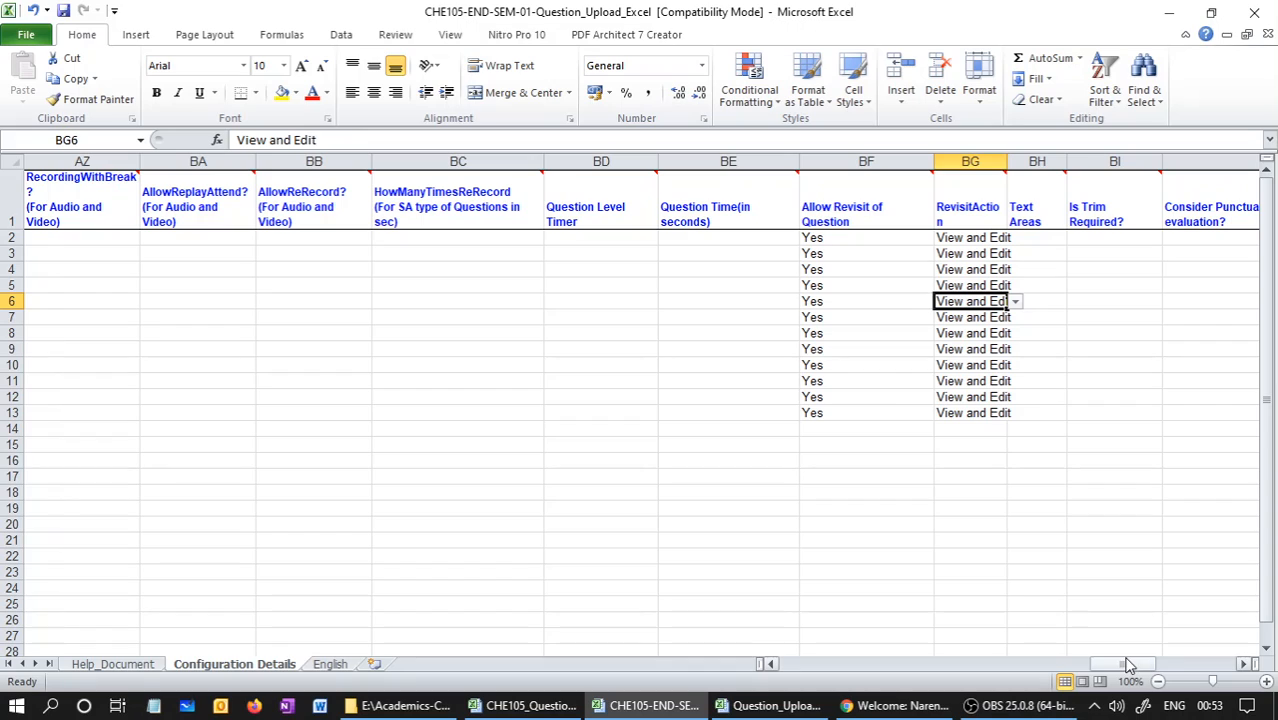
drag(1128, 665, 1212, 670)
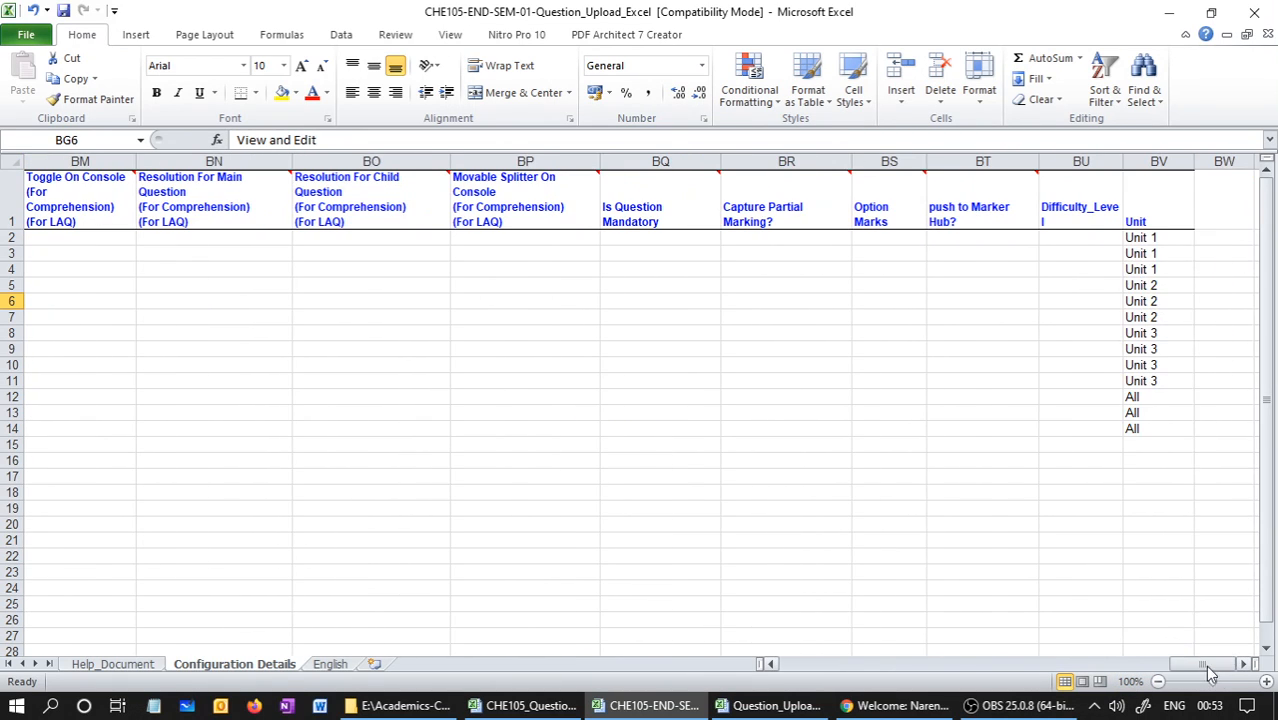
click(1158, 161)
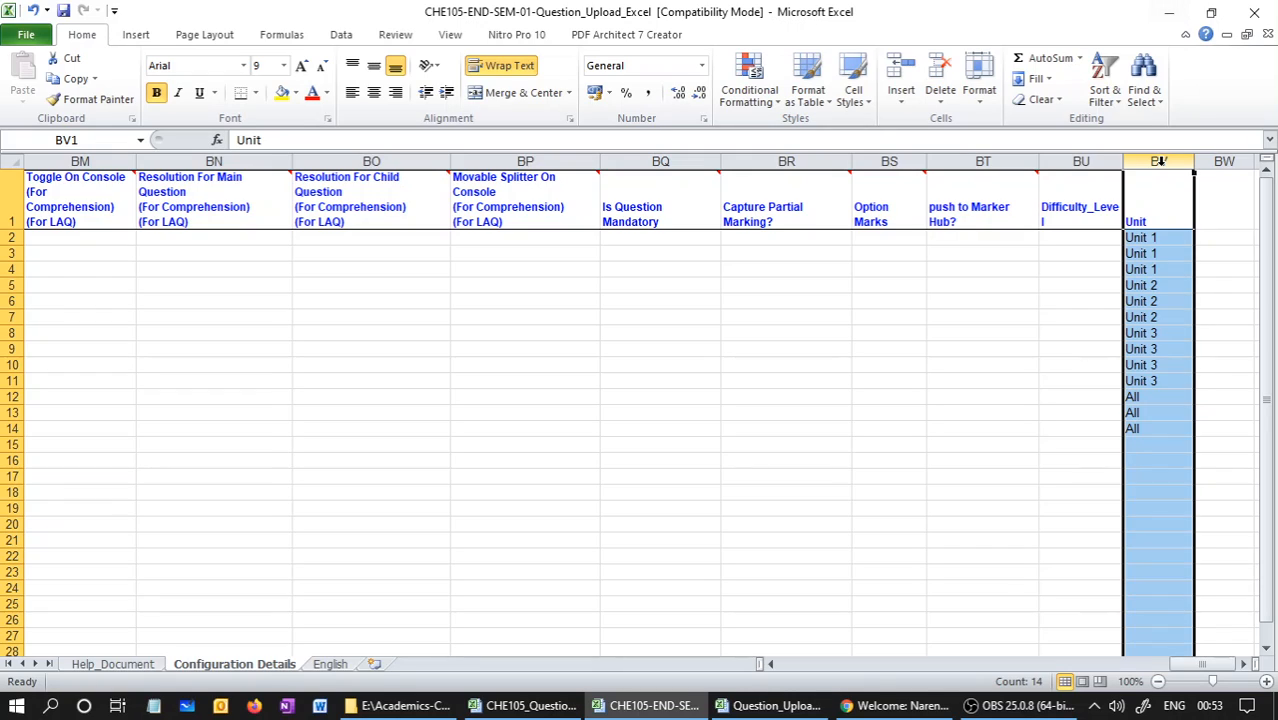
click(1140, 237)
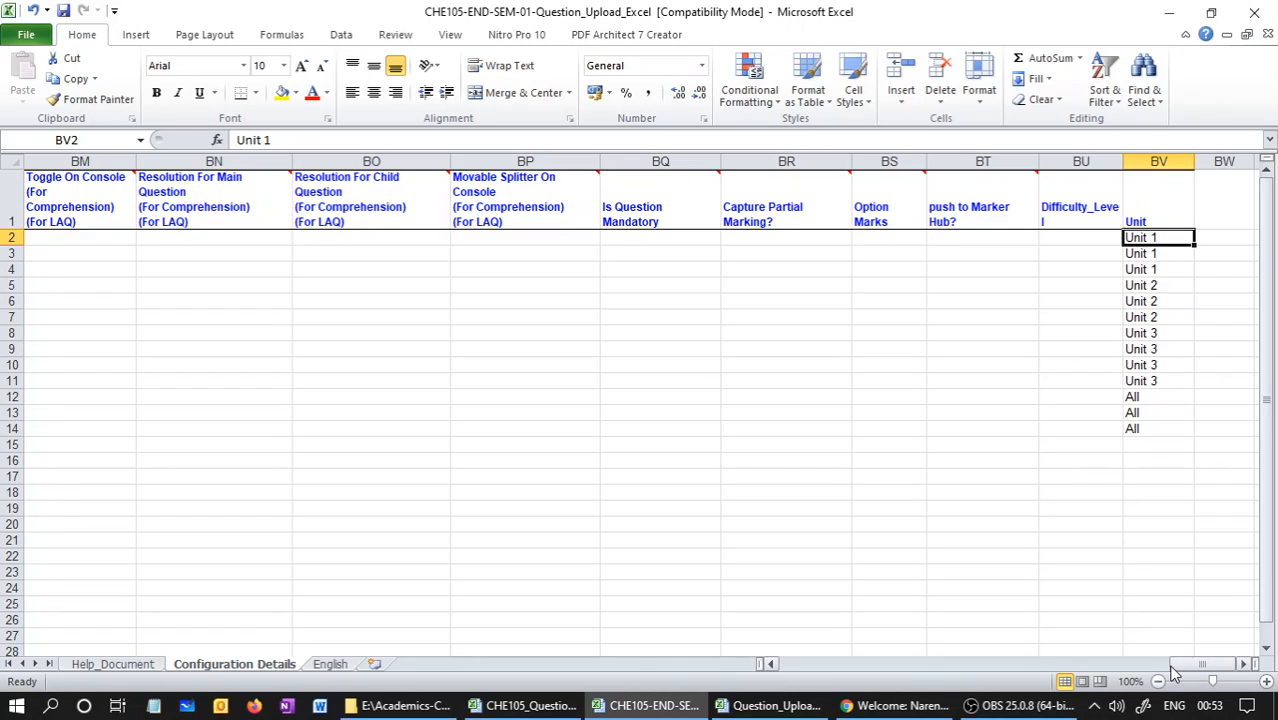
Review the question texts on the English sheet in groups: questions 1 to 3, 7 to 10 and 11 to 13
click(338, 666)
drag(214, 237, 218, 272)
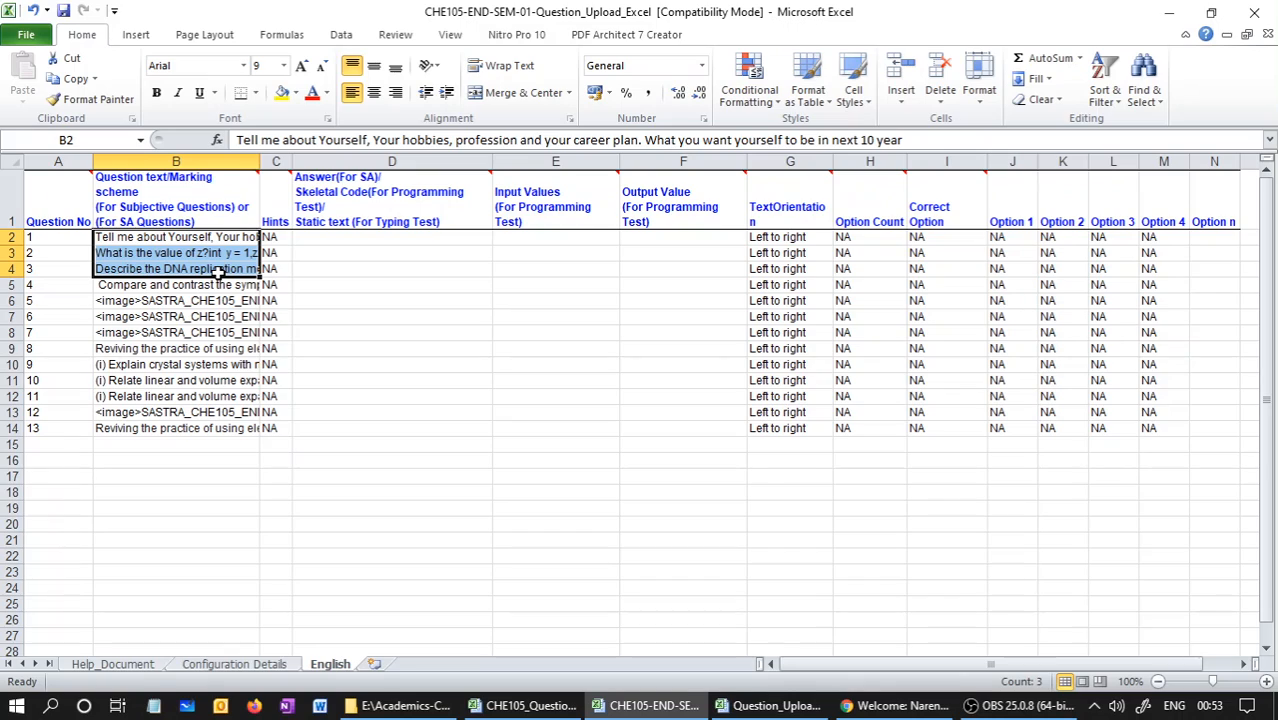
drag(211, 285, 200, 380)
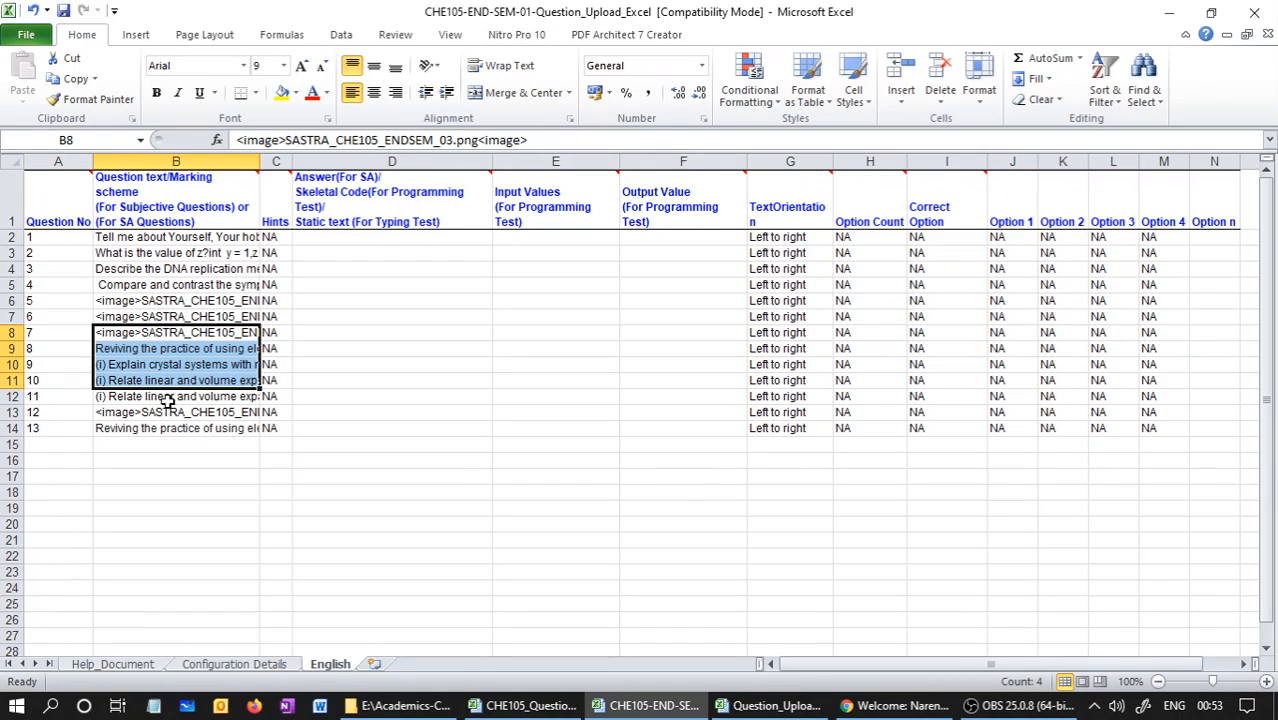
drag(168, 398, 166, 438)
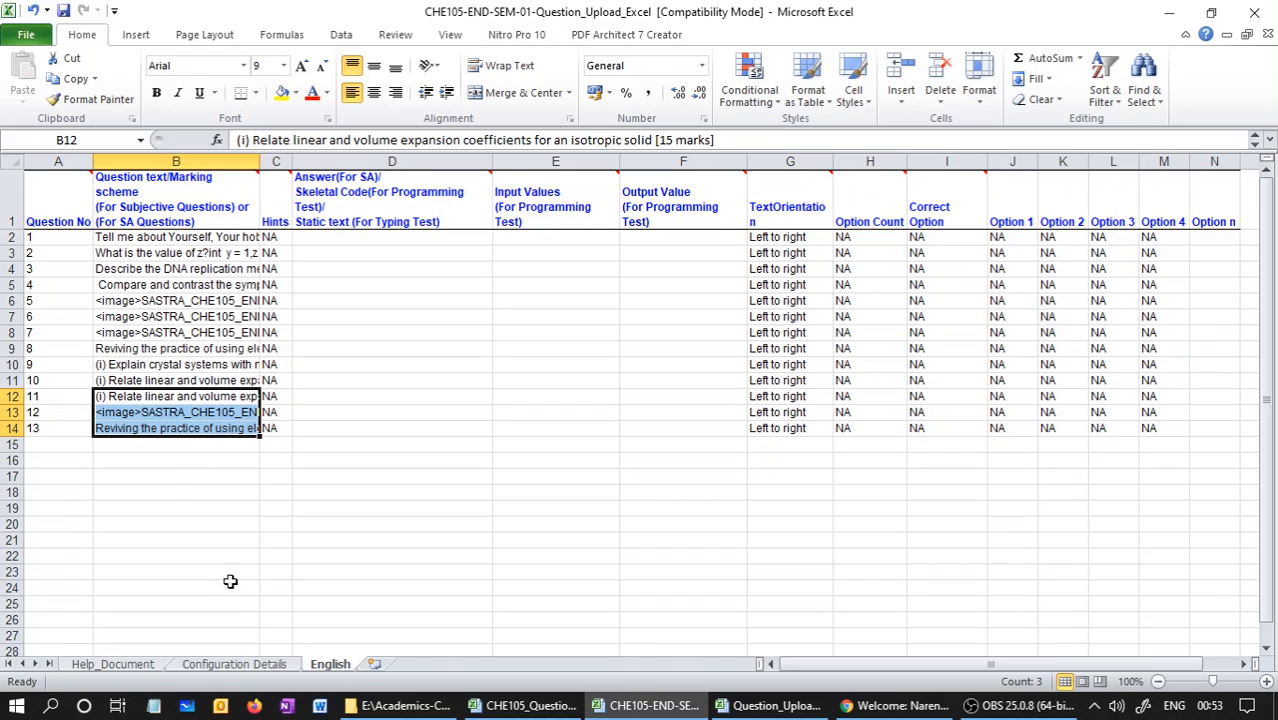
Return to the Configuration Details sheet and check the Unit entries against the reviewed question groups
click(240, 663)
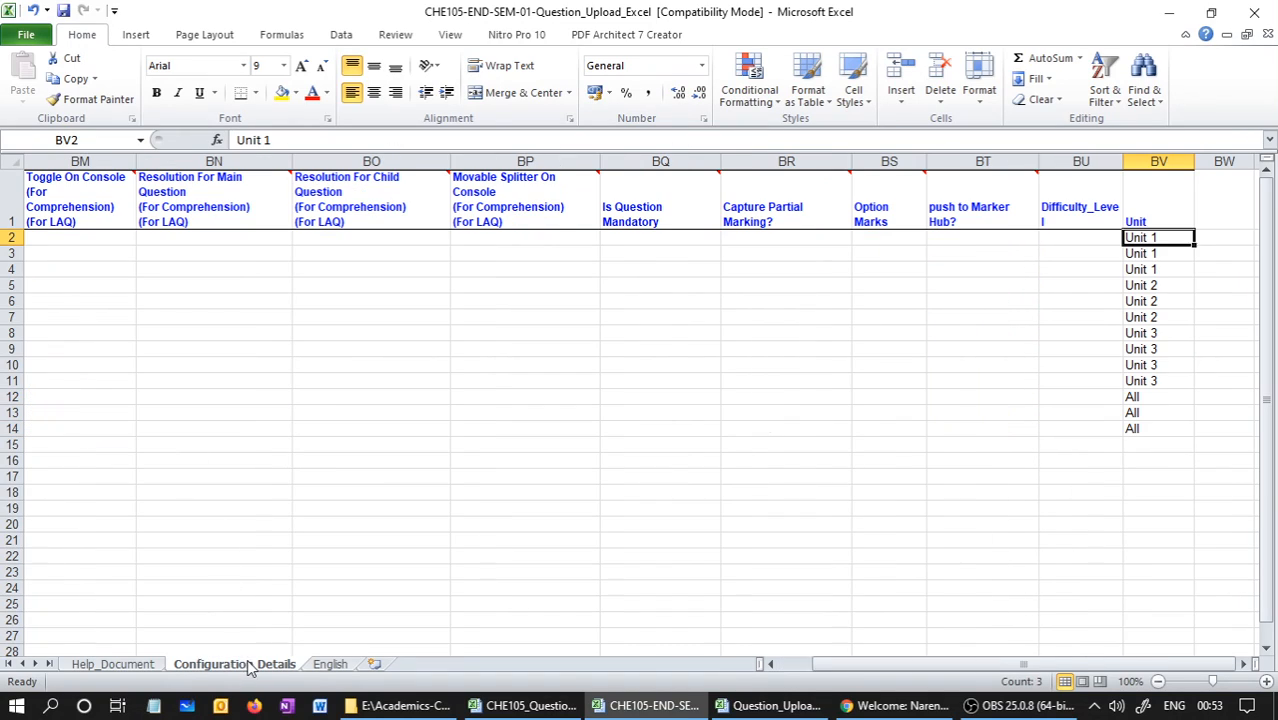
click(1184, 252)
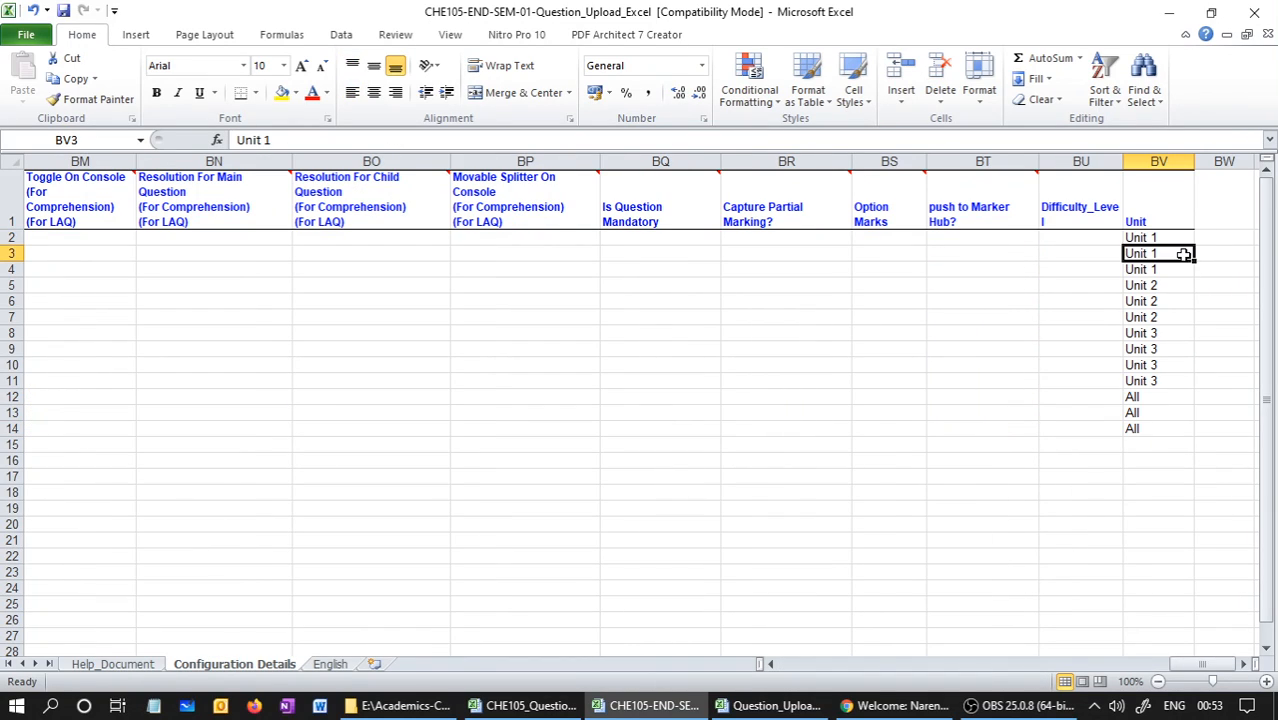
click(1155, 333)
click(1150, 413)
click(1153, 445)
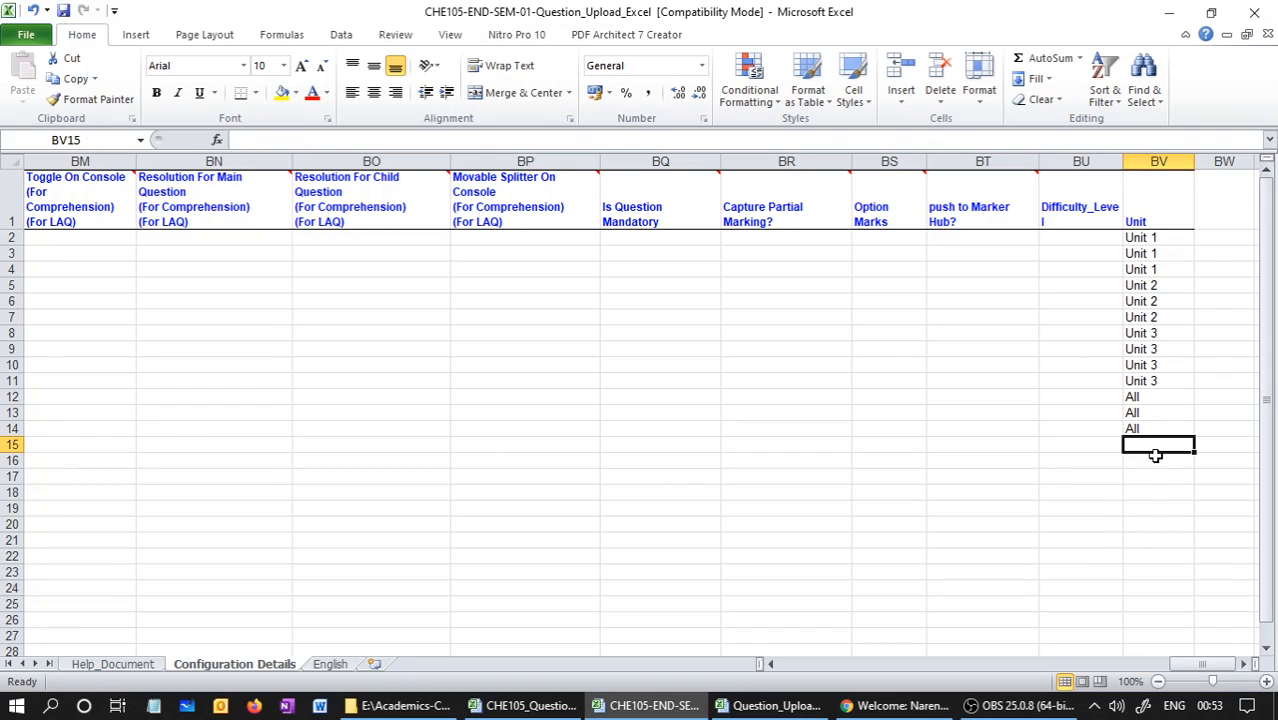
click(1156, 461)
click(1141, 300)
click(1189, 241)
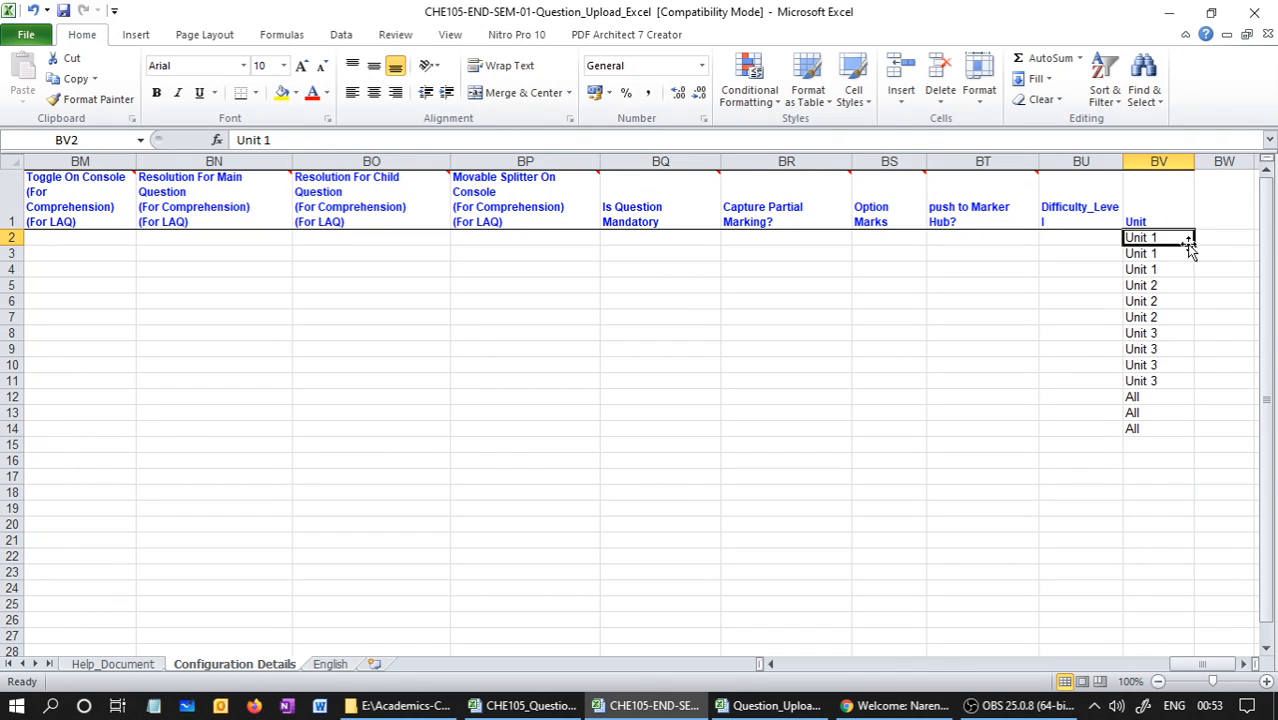
click(1166, 314)
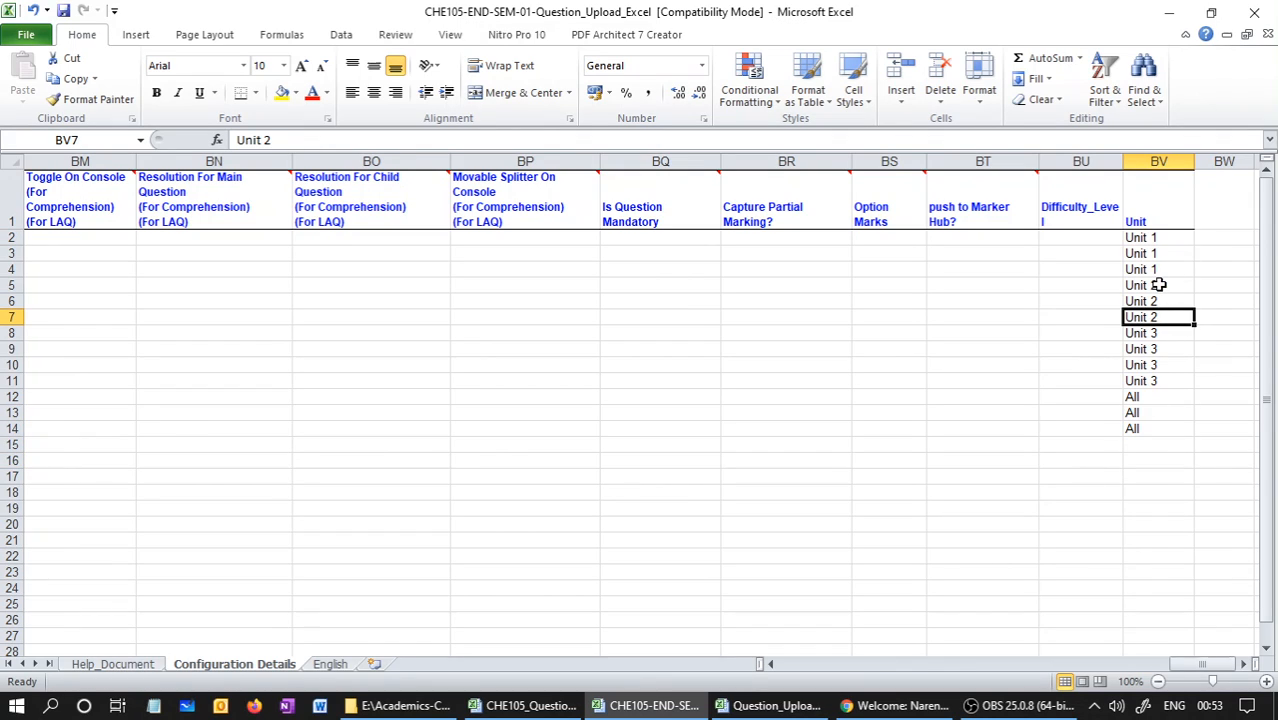
Check the Unit entries of the last two questions and widen the Unit column slightly
click(1243, 665)
click(1243, 665)
click(817, 428)
click(903, 433)
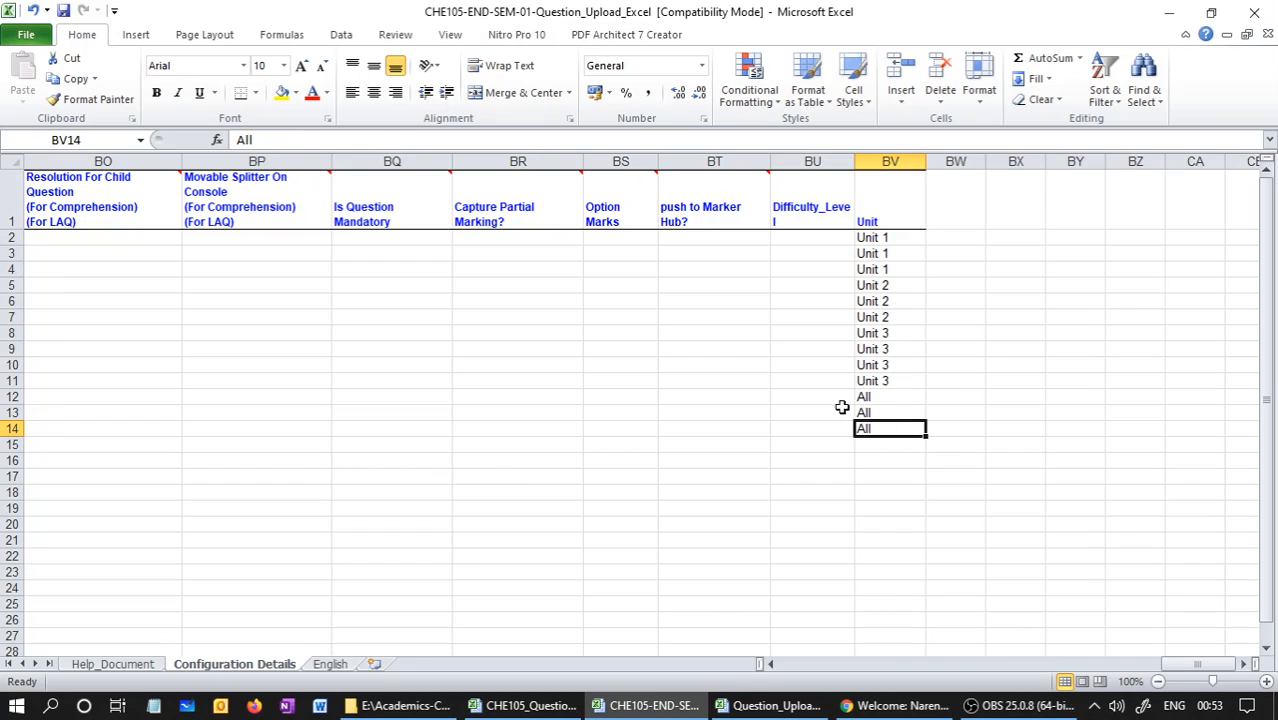
click(841, 409)
click(889, 416)
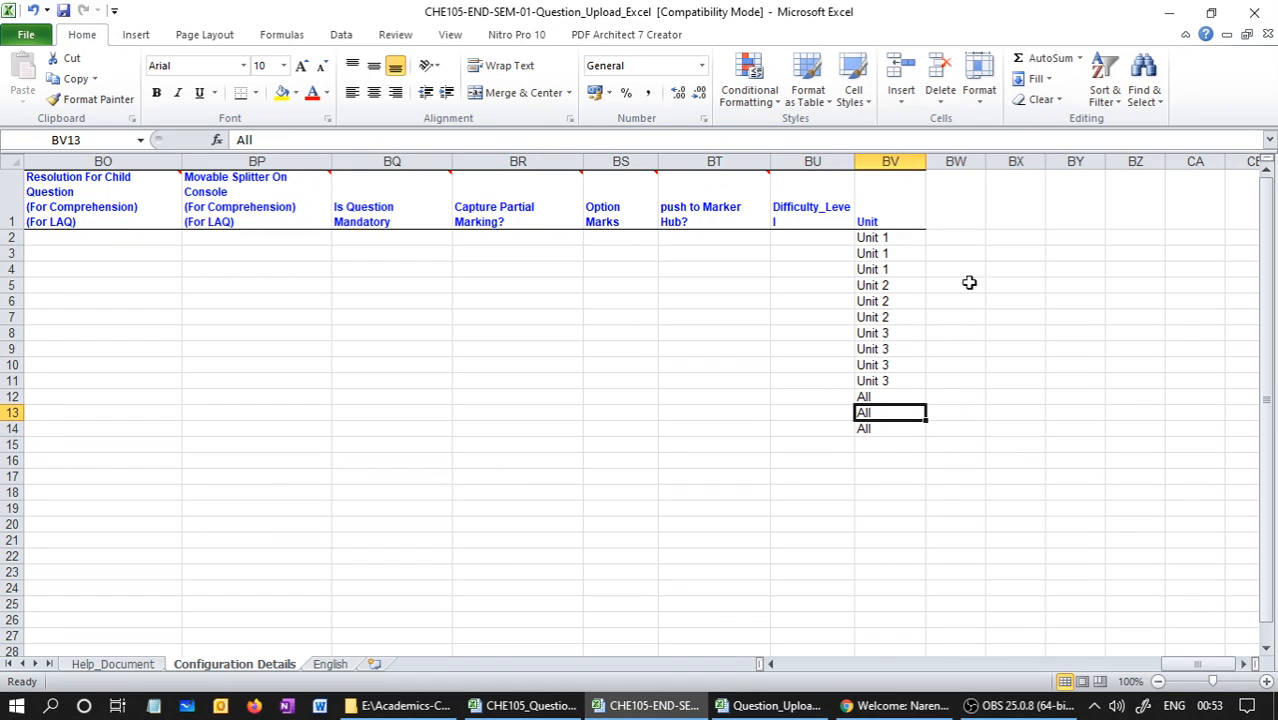
click(931, 173)
drag(926, 162, 947, 163)
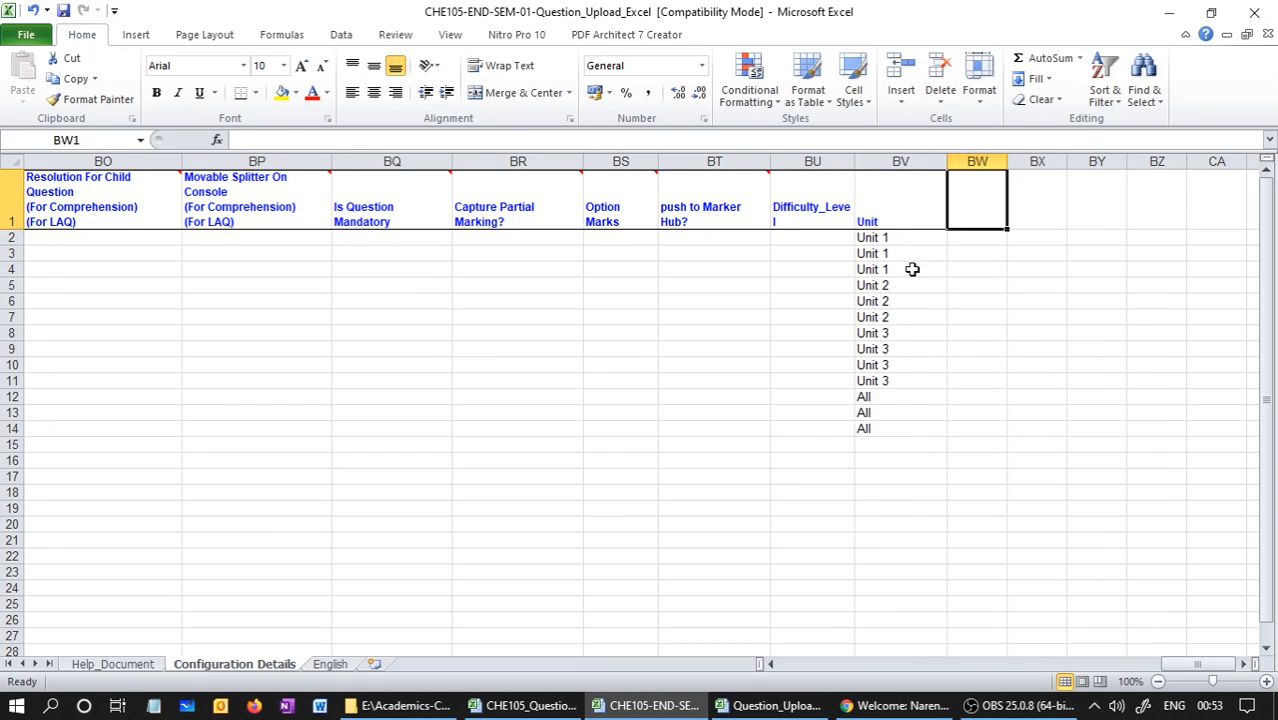
click(918, 285)
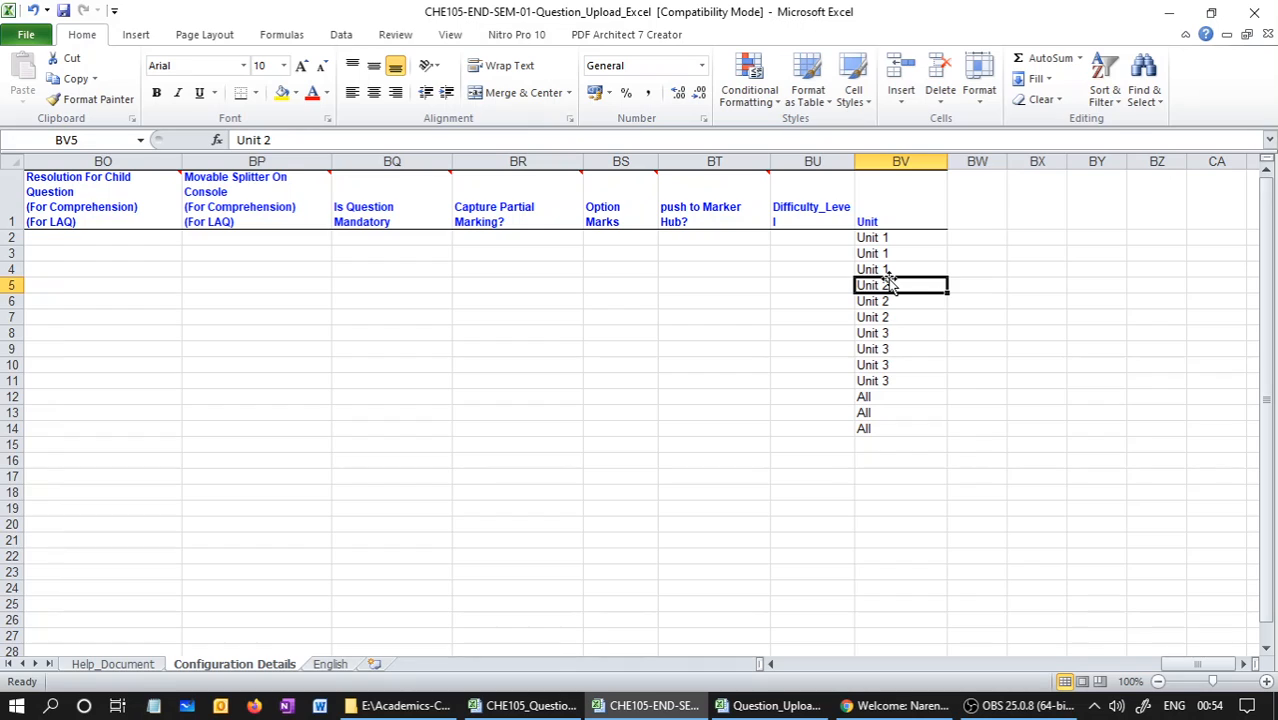
Switch to the blank Question_Upload_Excel workbook and widen the Unit column of its Configuration Details sheet
click(778, 706)
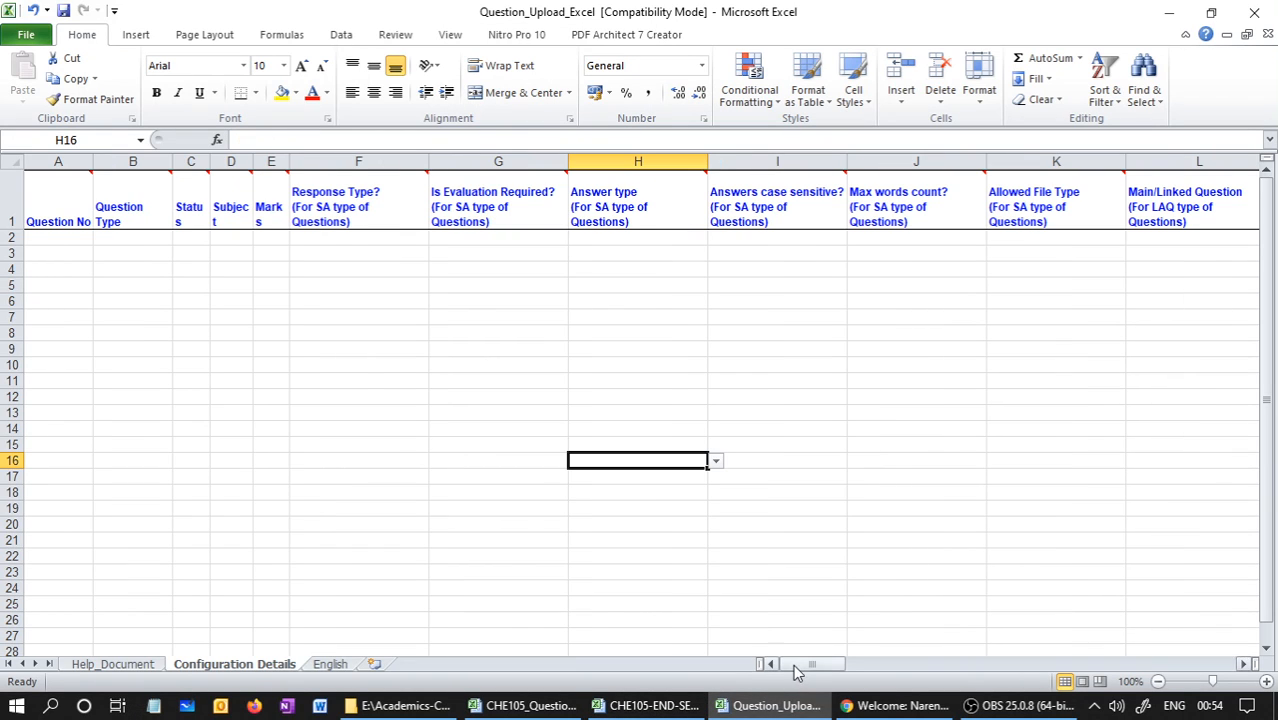
drag(797, 666, 1212, 688)
click(1114, 270)
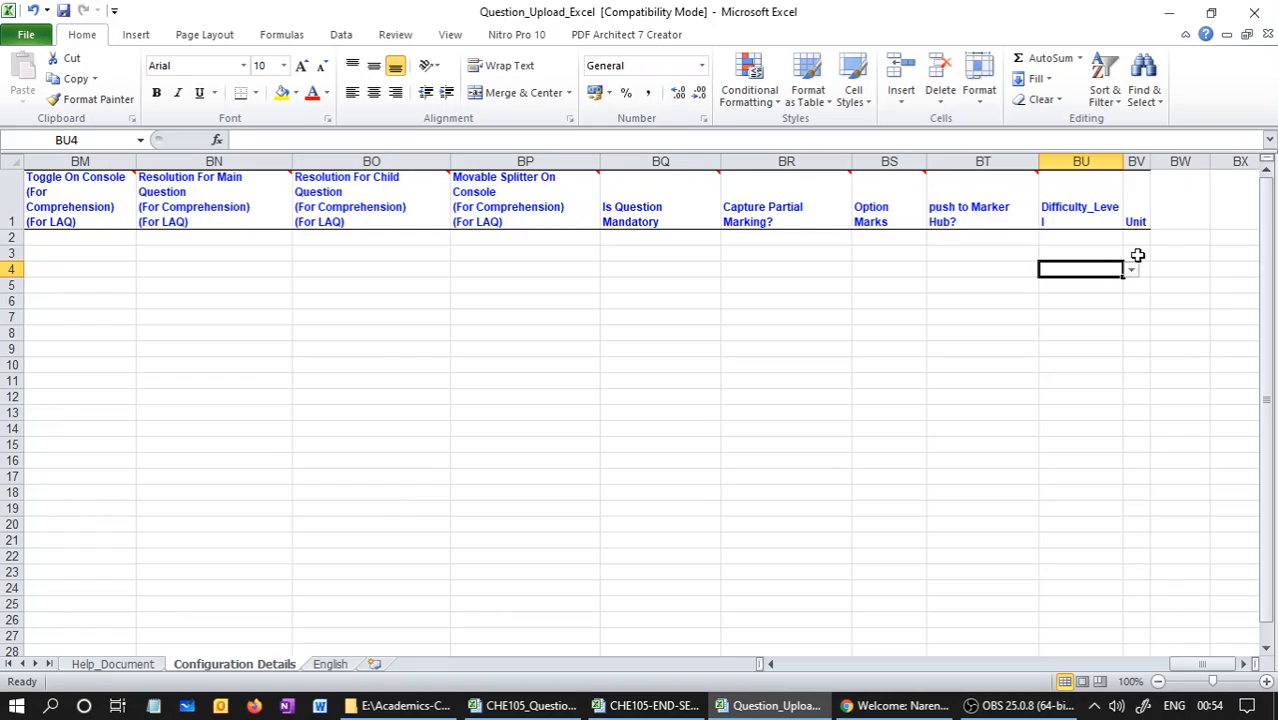
click(1137, 254)
drag(1150, 161, 1172, 162)
Choose Unit 1 as the Unit value for the first two question rows of the blank template
click(1167, 238)
click(1181, 238)
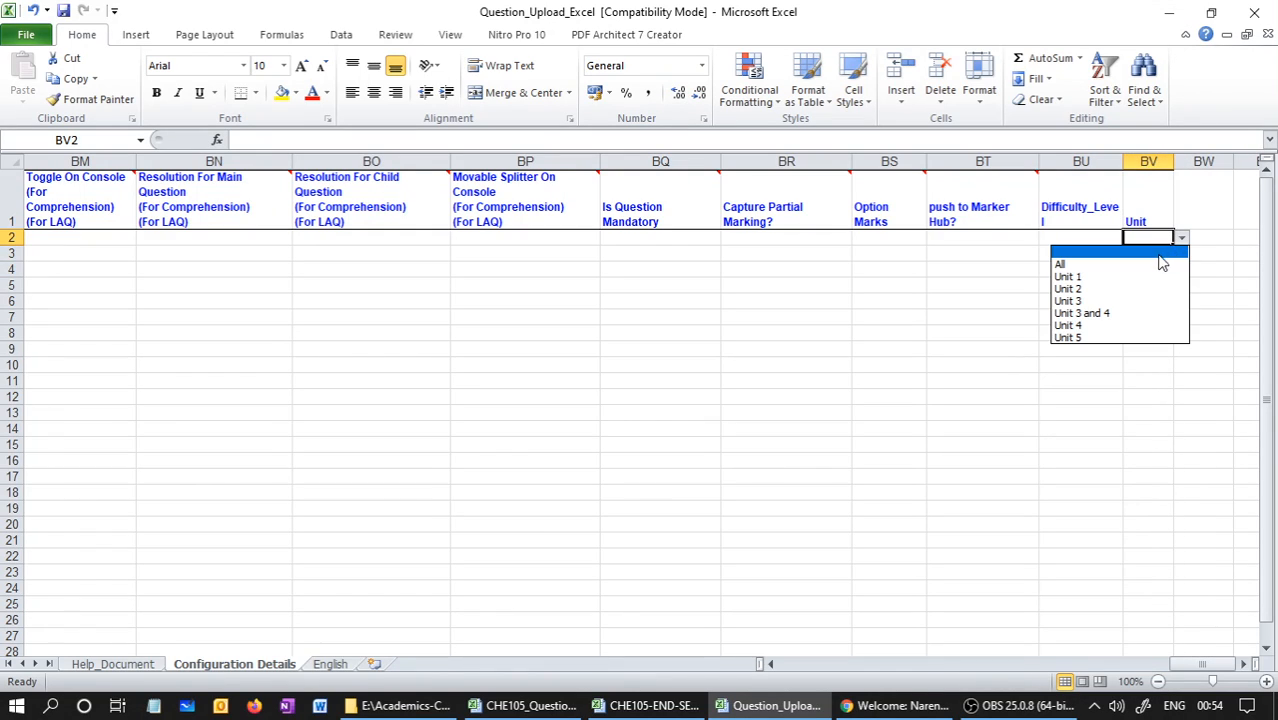
click(1141, 277)
click(1150, 256)
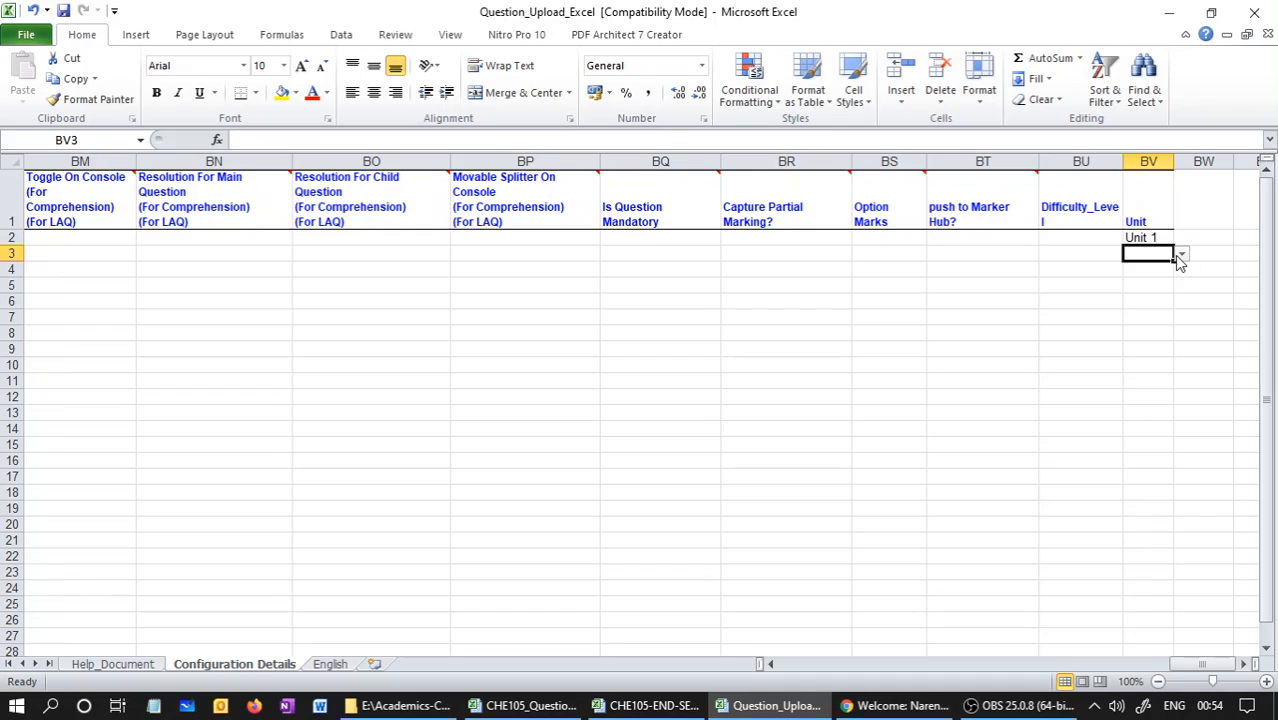
click(1181, 255)
click(1141, 290)
click(1145, 284)
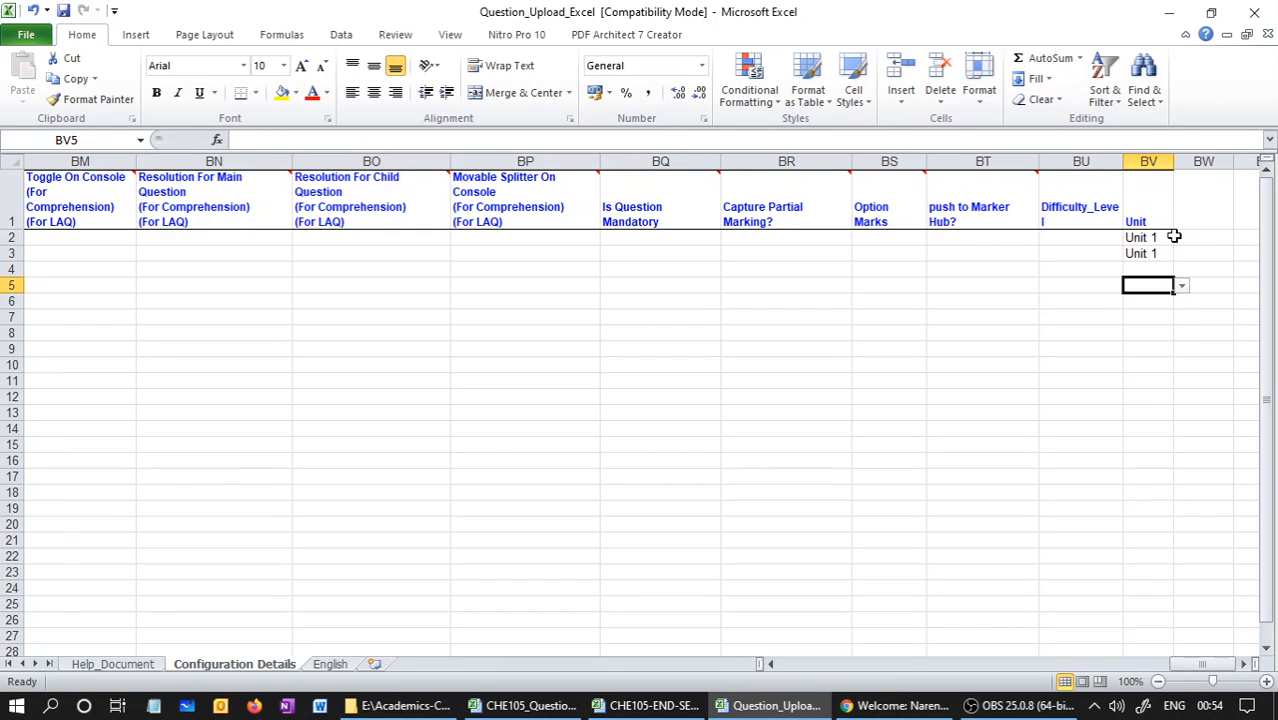
click(1148, 238)
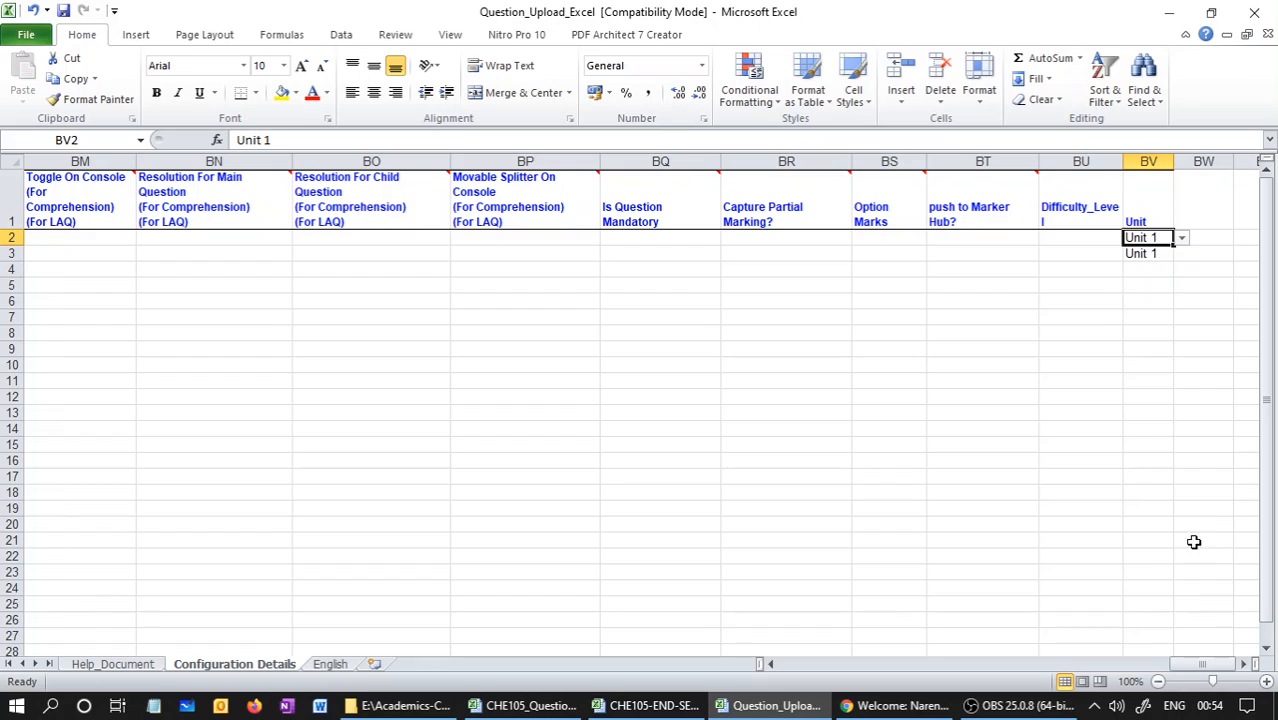
Review the question numbers in the CHE105-END-SEM-01 workbook, and return to the Unit column of the Question_Upload_Excel template
click(650, 705)
drag(1200, 664, 795, 668)
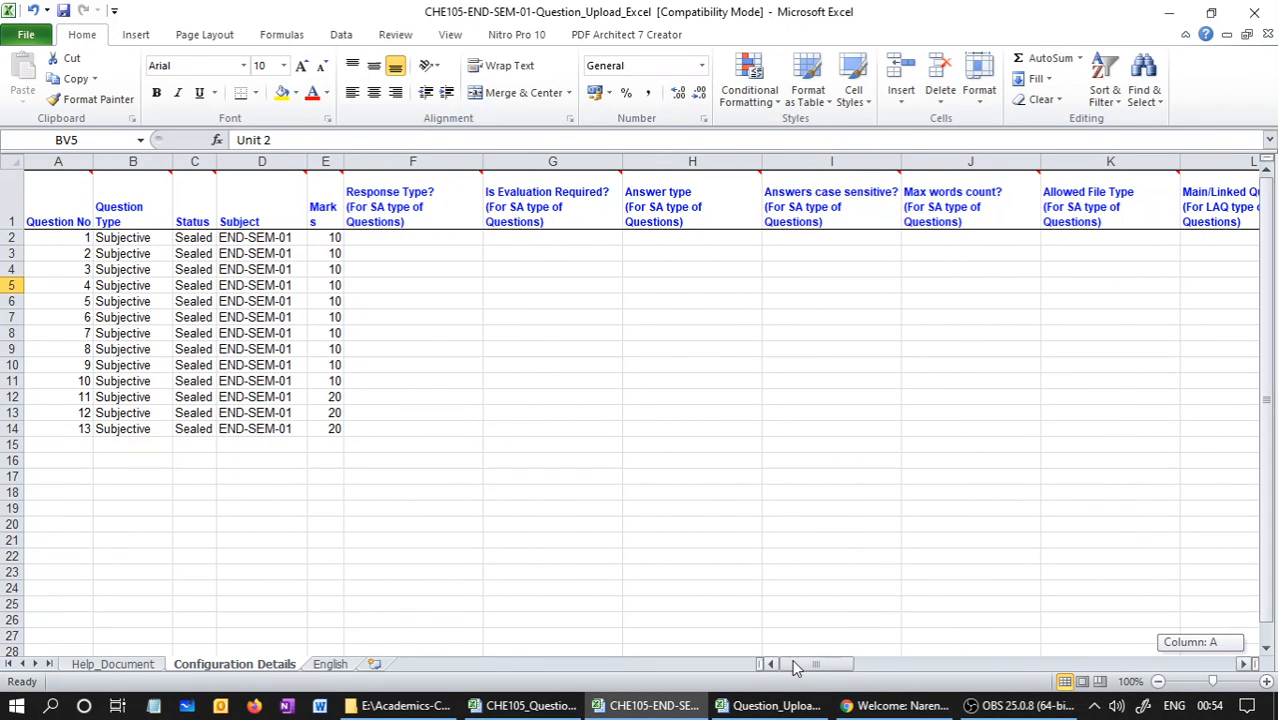
click(71, 270)
drag(820, 666, 1163, 670)
click(768, 705)
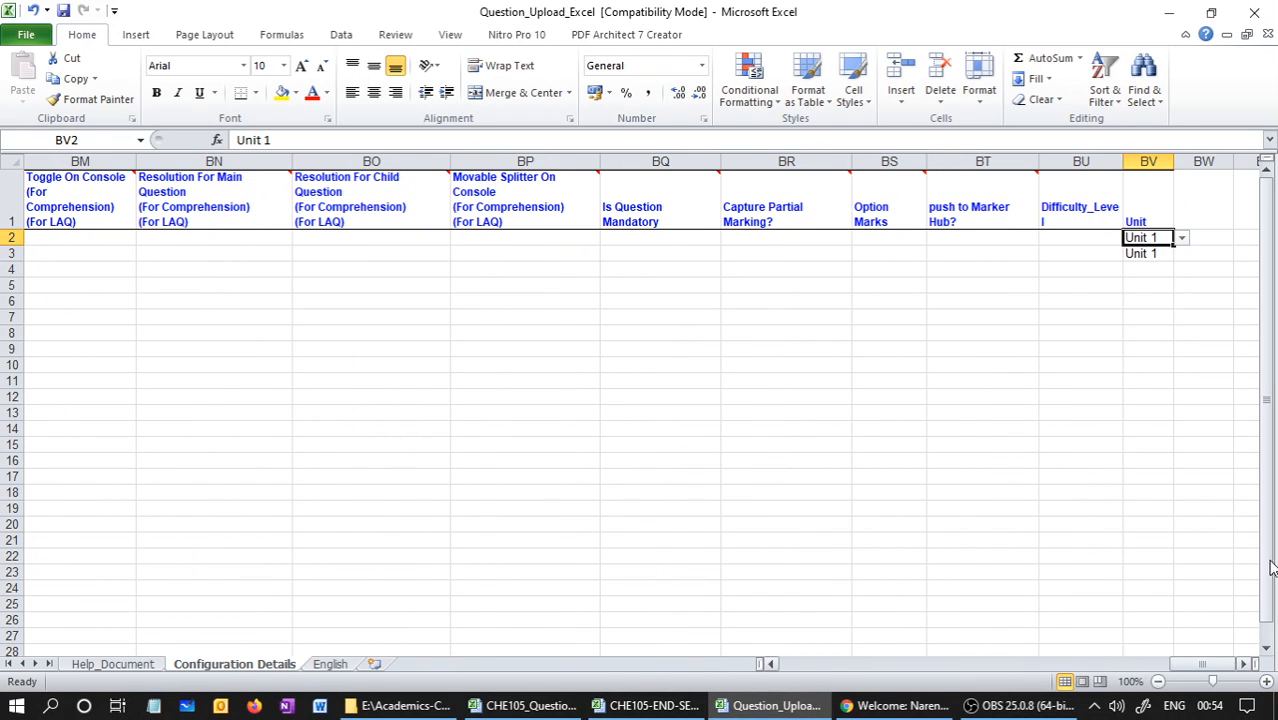
View the Unit options for the template's third question row, and check the Unit entries in the CHE105-END-SEM-01 workbook
click(1152, 273)
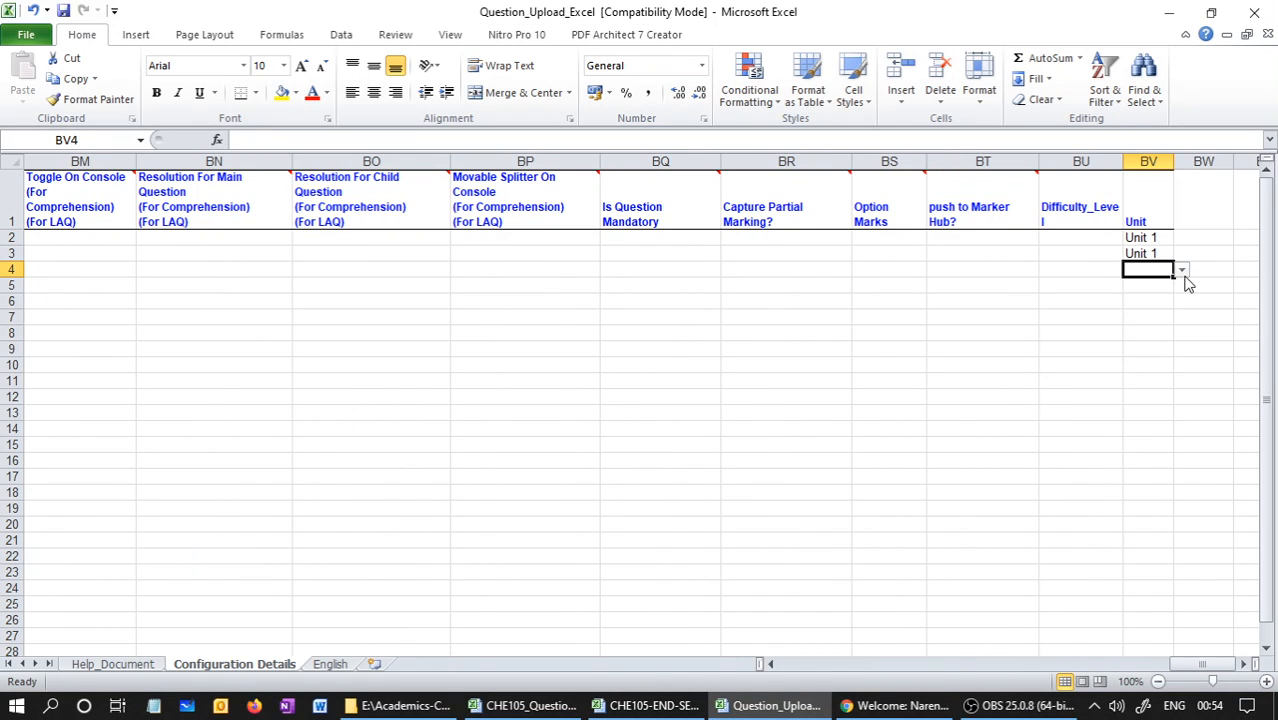
click(1182, 271)
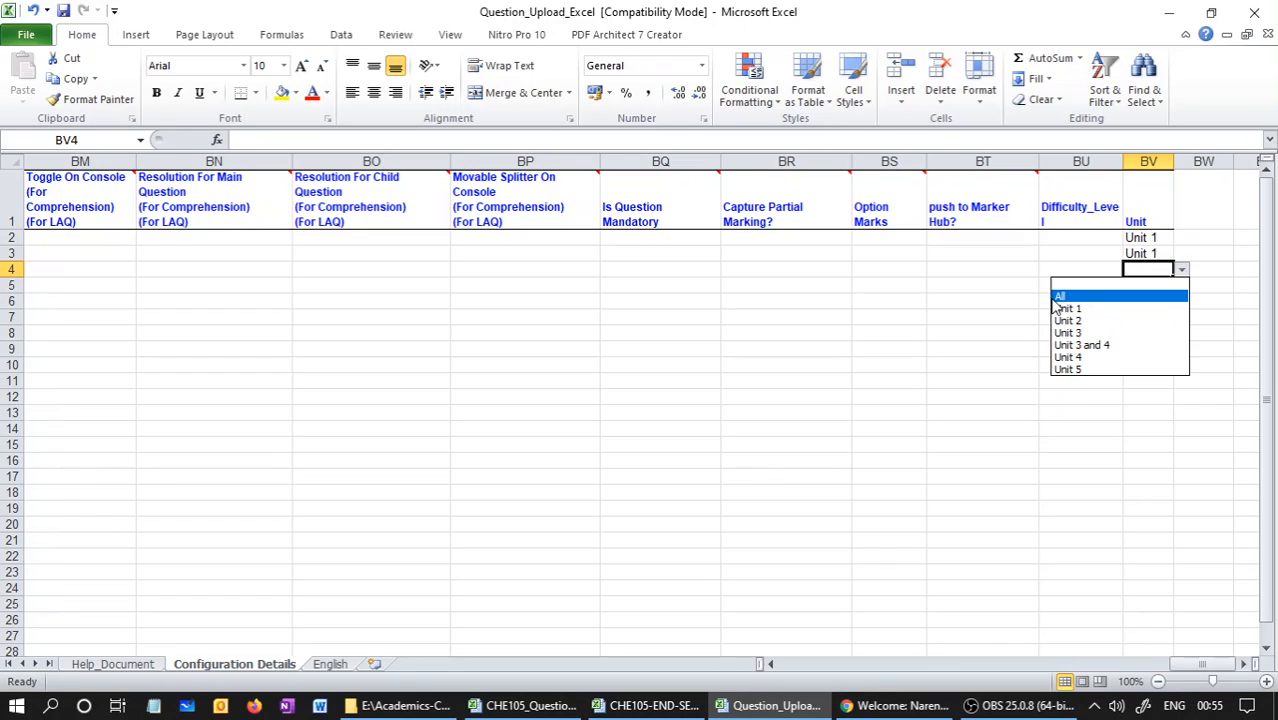
click(658, 714)
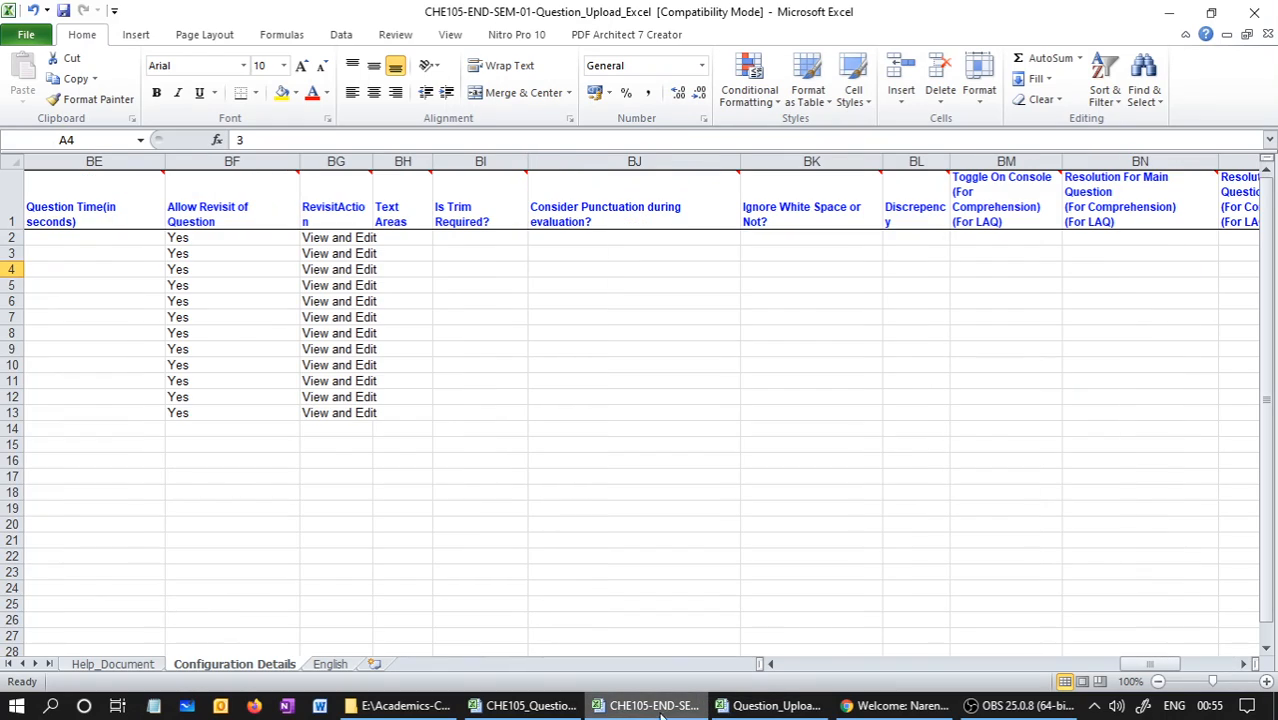
drag(1165, 665, 1238, 672)
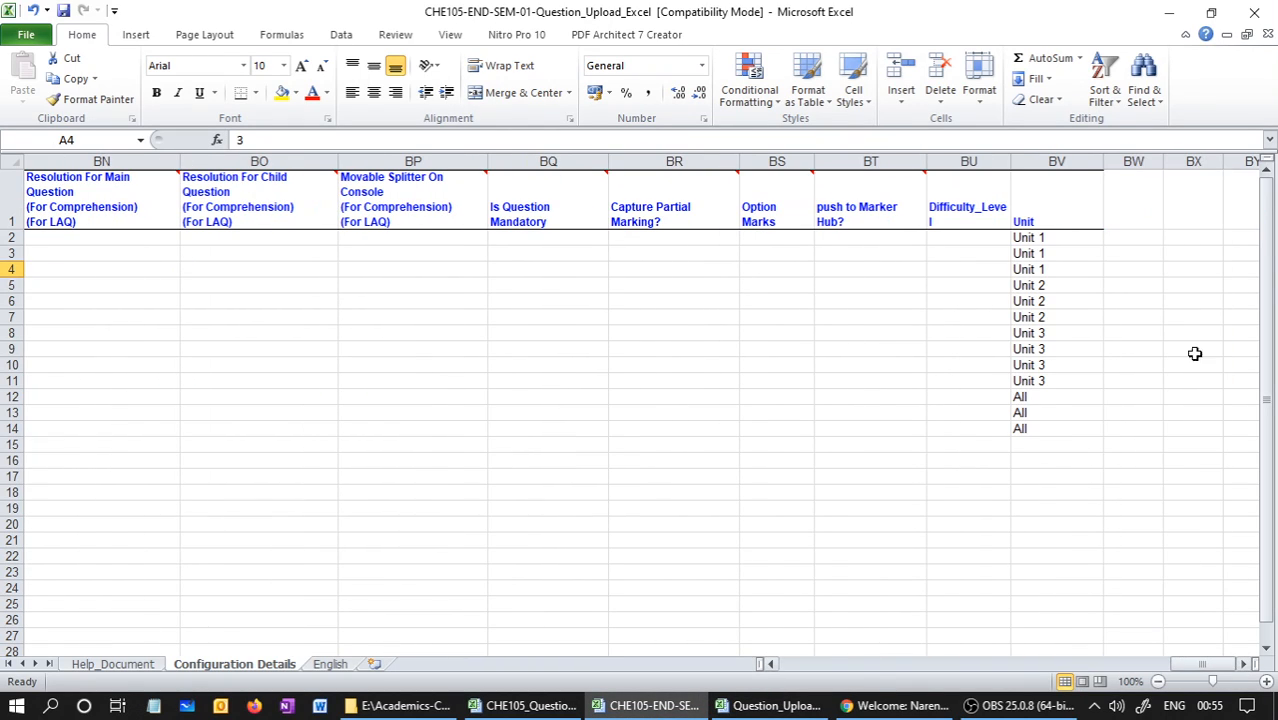
click(1082, 238)
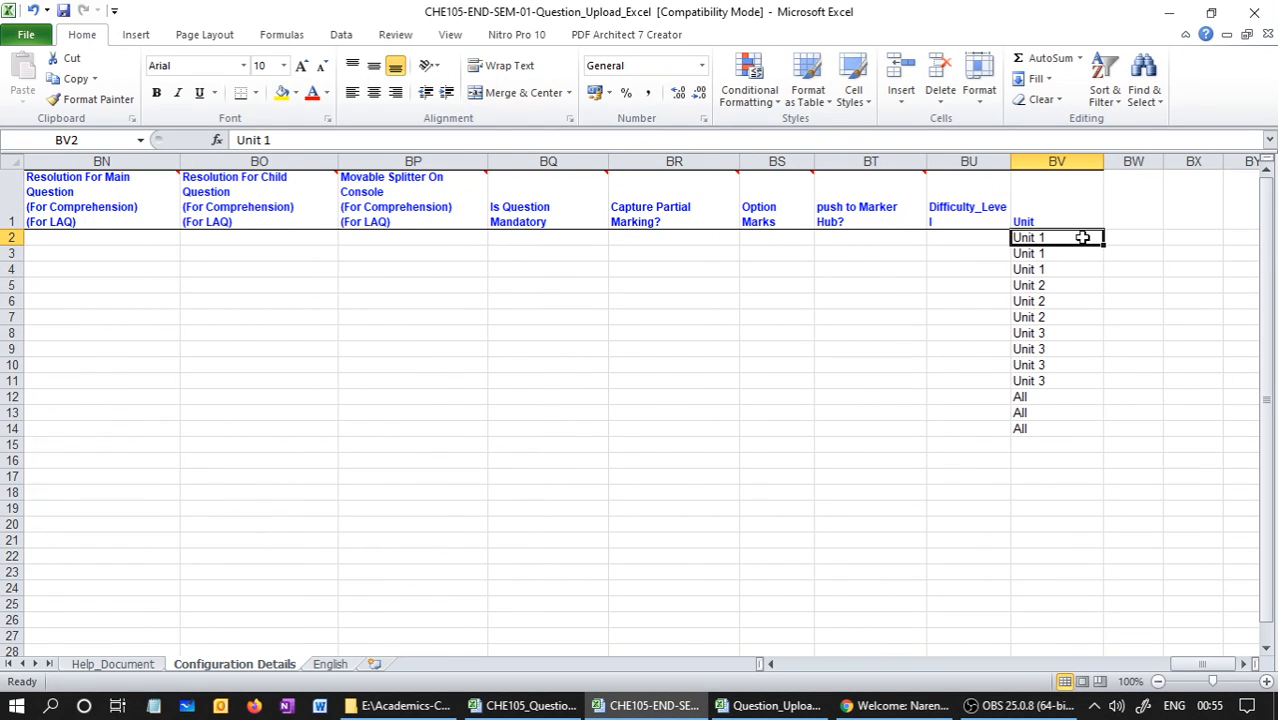
click(1075, 305)
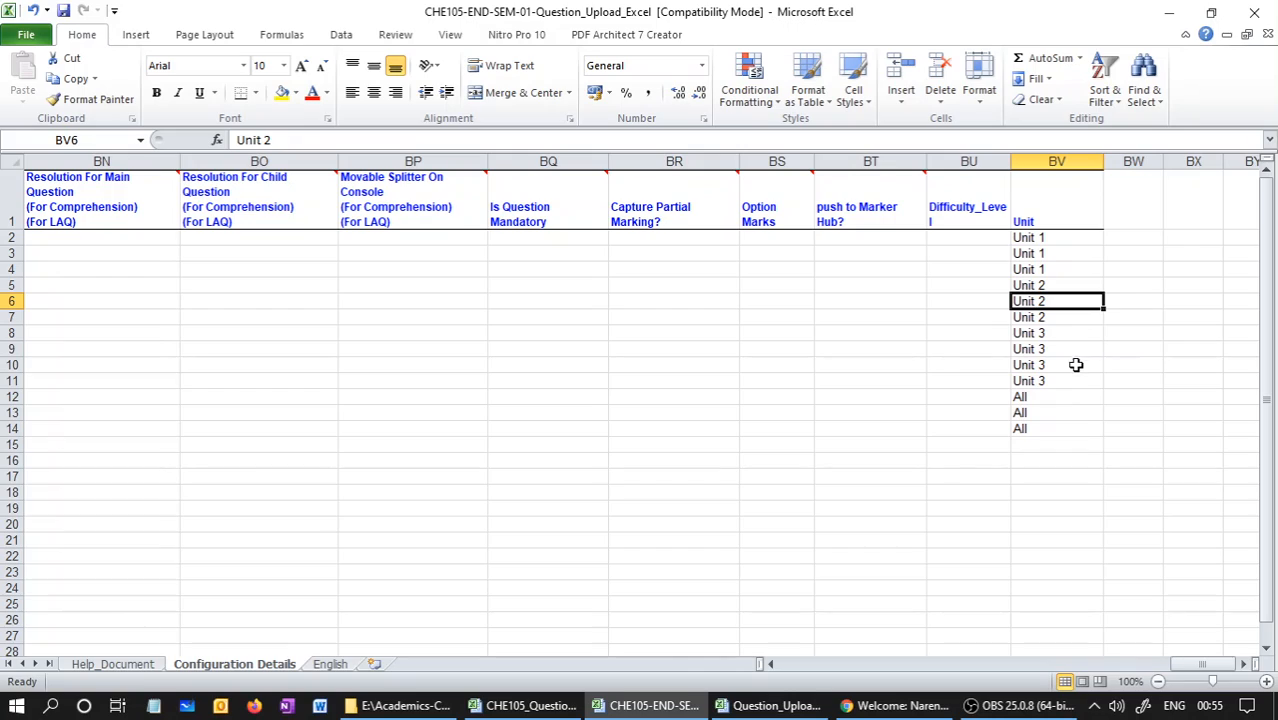
click(1066, 397)
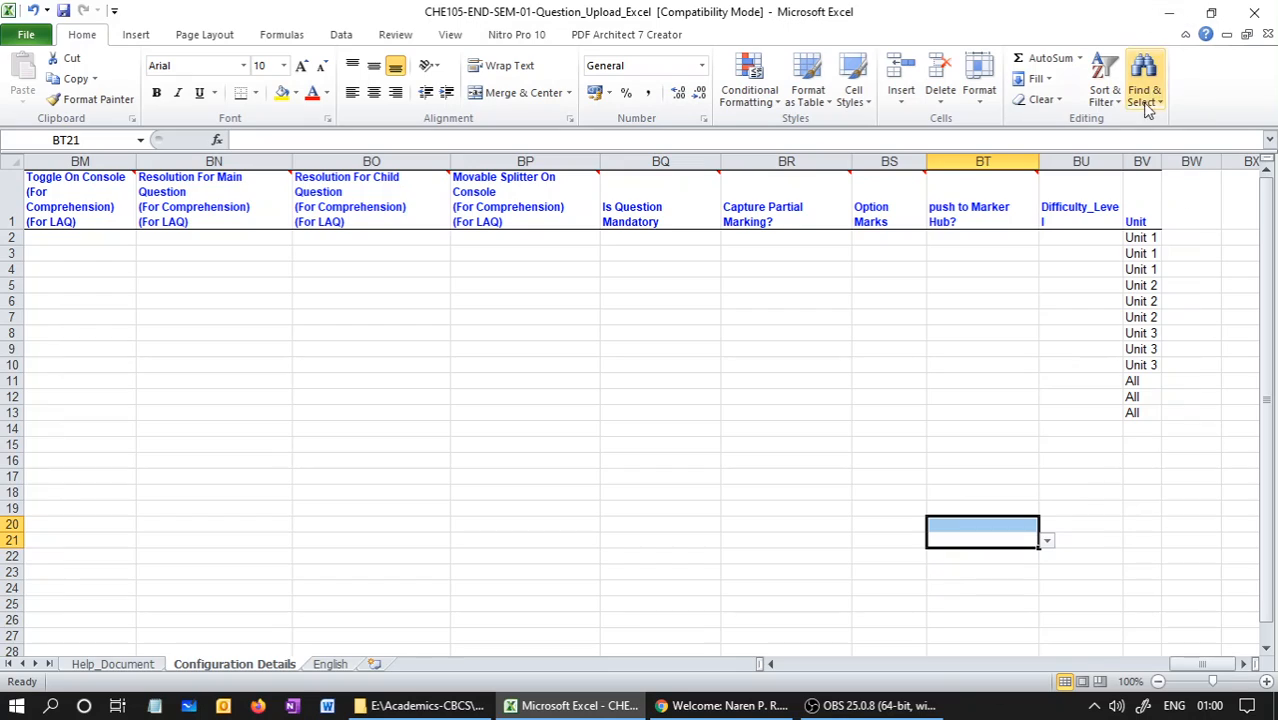
In the Unit column, set row 14 to All and row 11 to Unit 3
click(1145, 160)
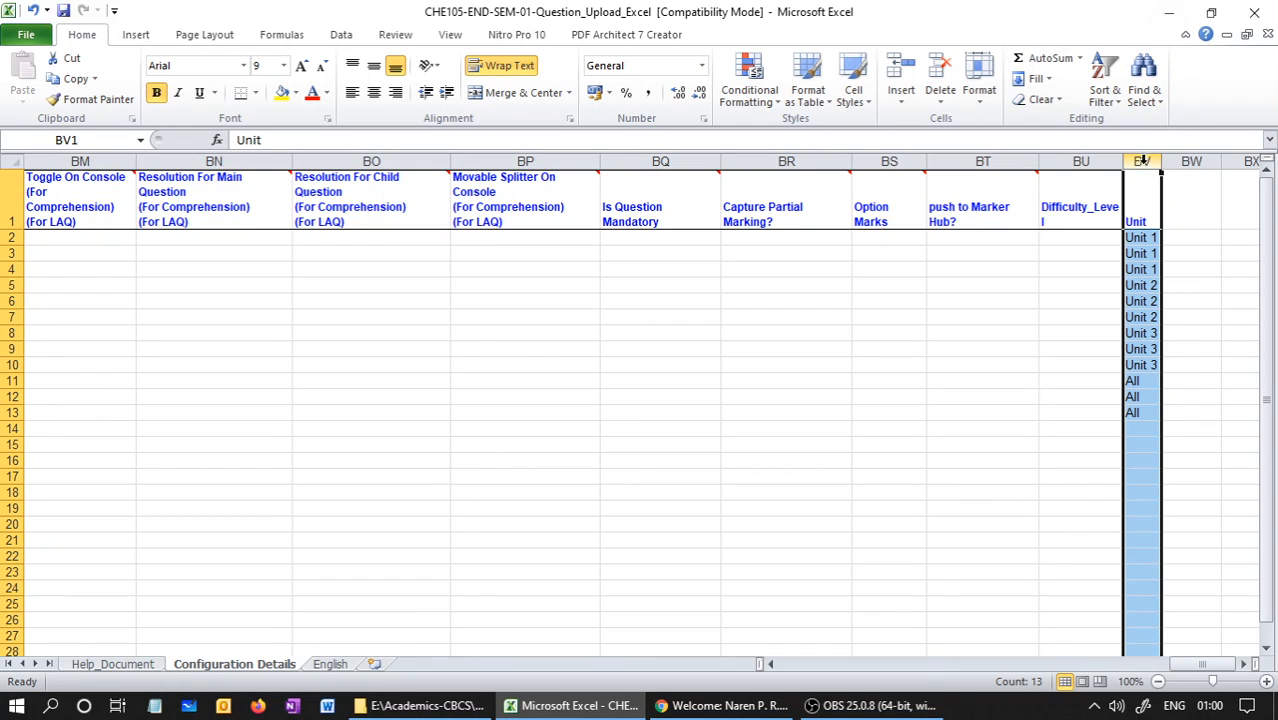
click(8, 428)
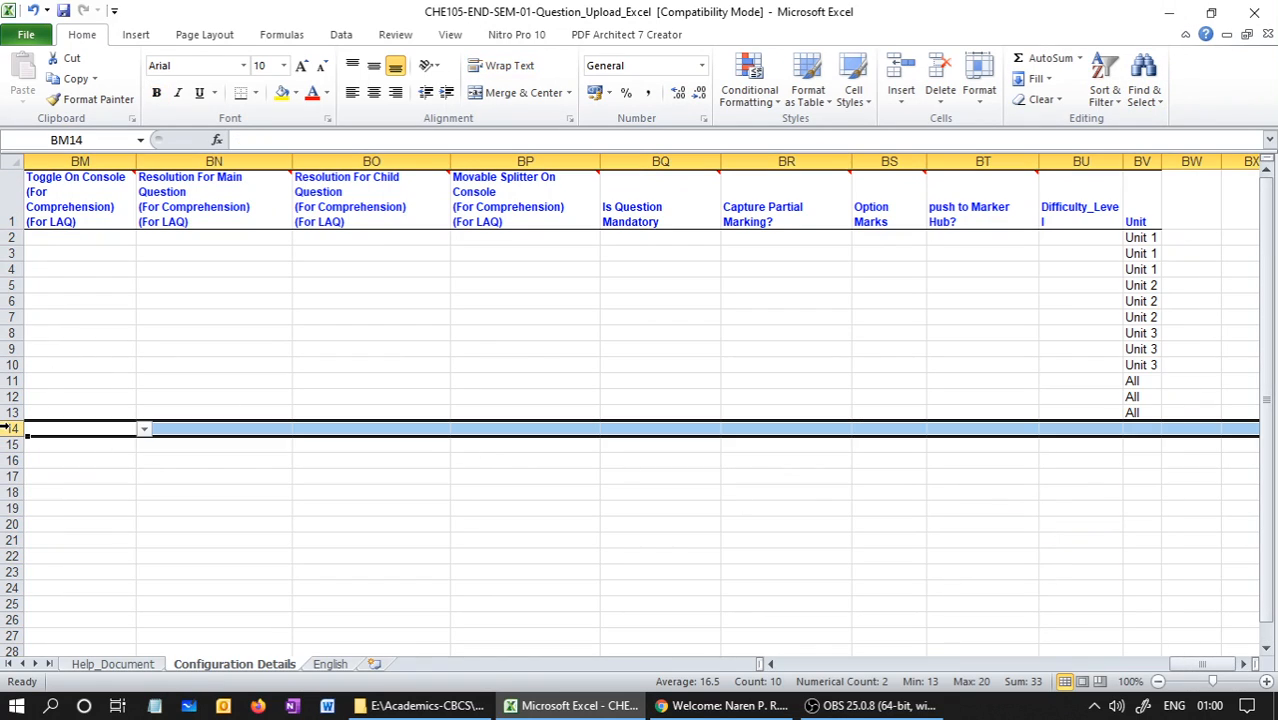
click(1148, 428)
click(1168, 429)
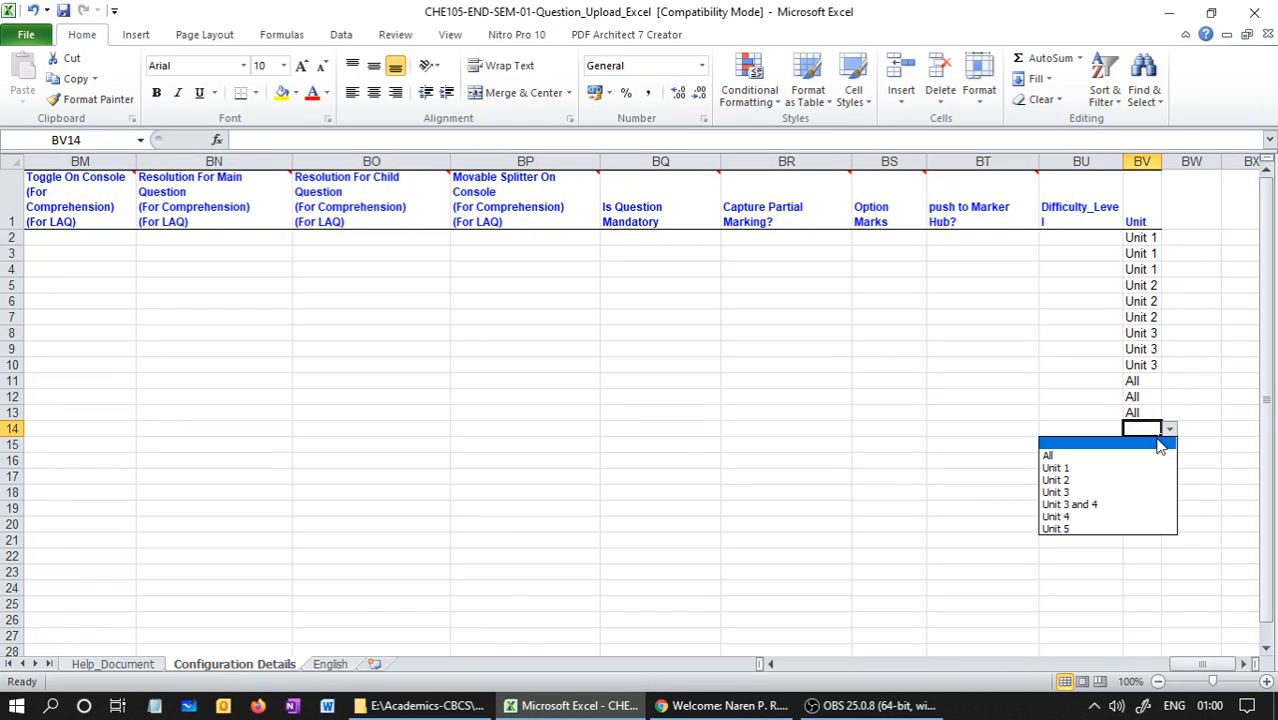
click(1150, 441)
click(1138, 381)
click(1168, 381)
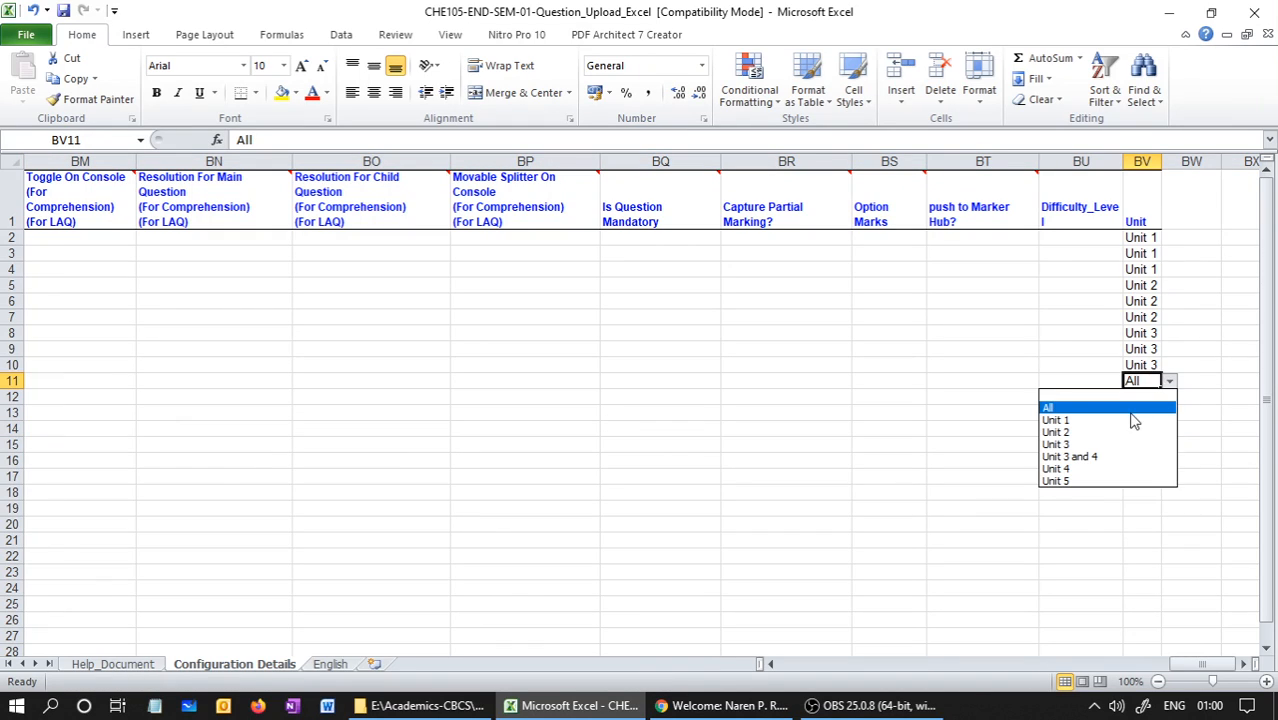
click(1072, 444)
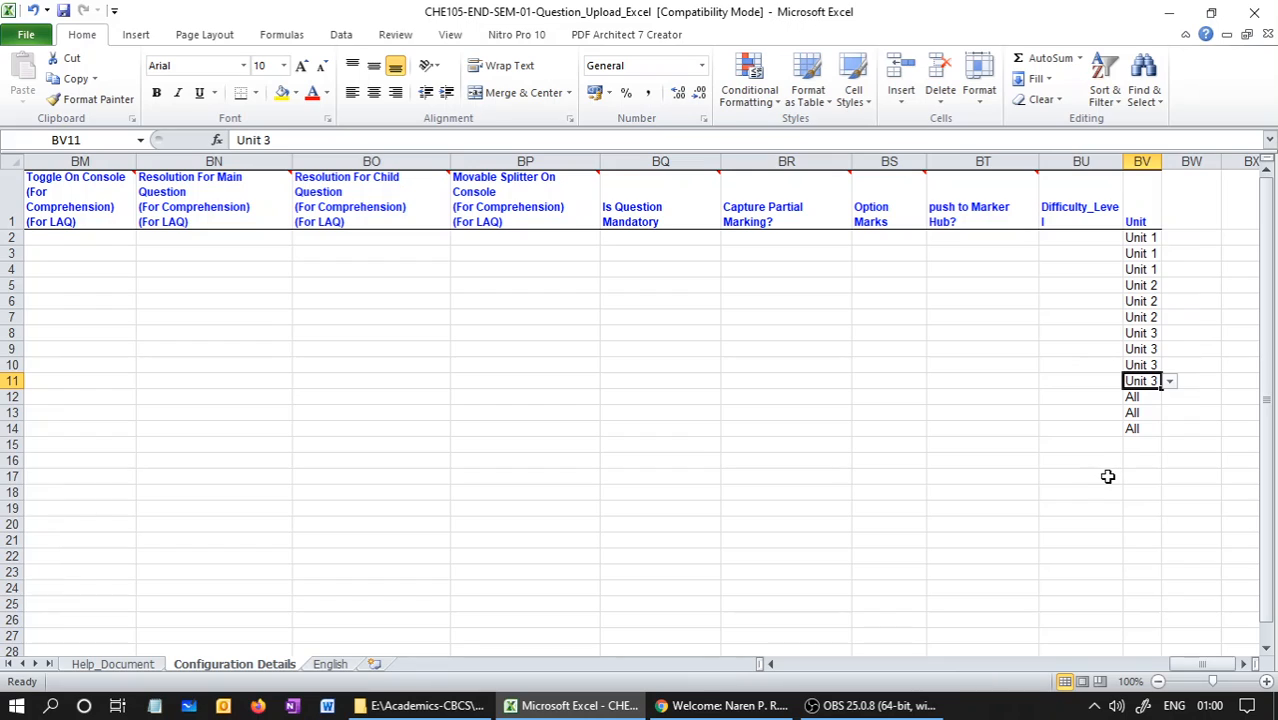
Compare the question numbers in Configuration Details with their Unit entries and with the question list on the English sheet
drag(1200, 668, 812, 668)
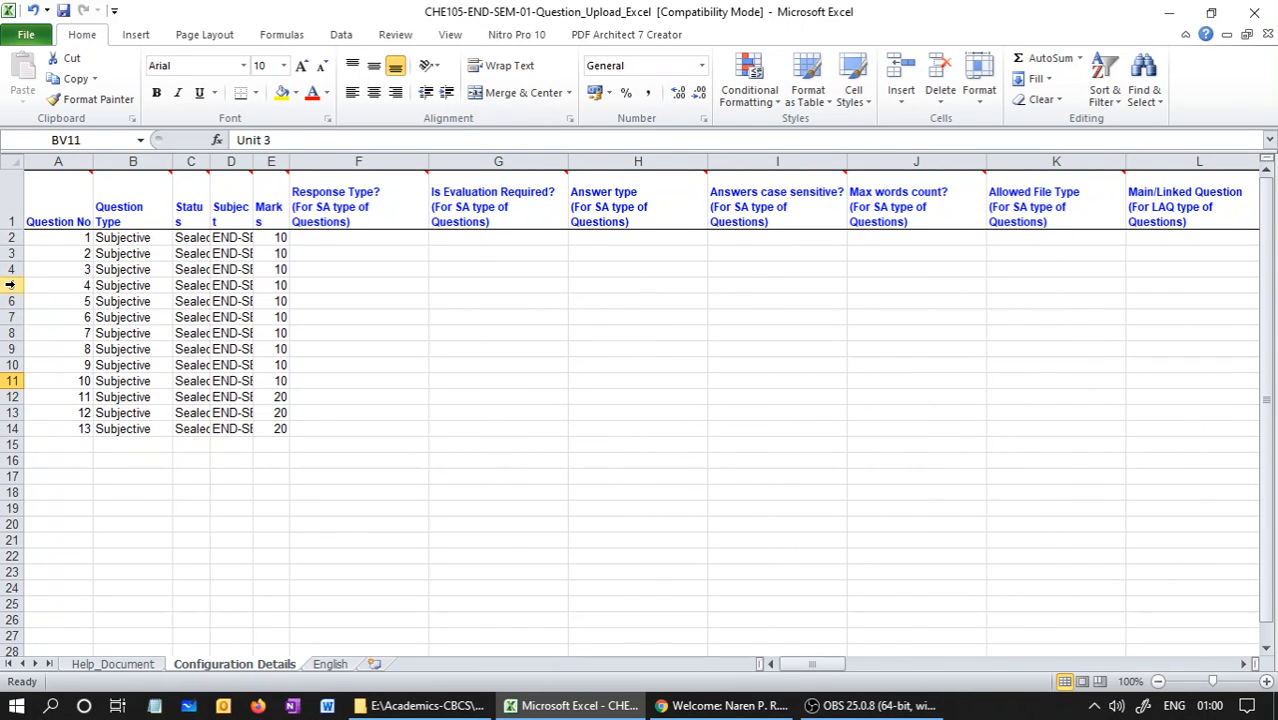
click(8, 285)
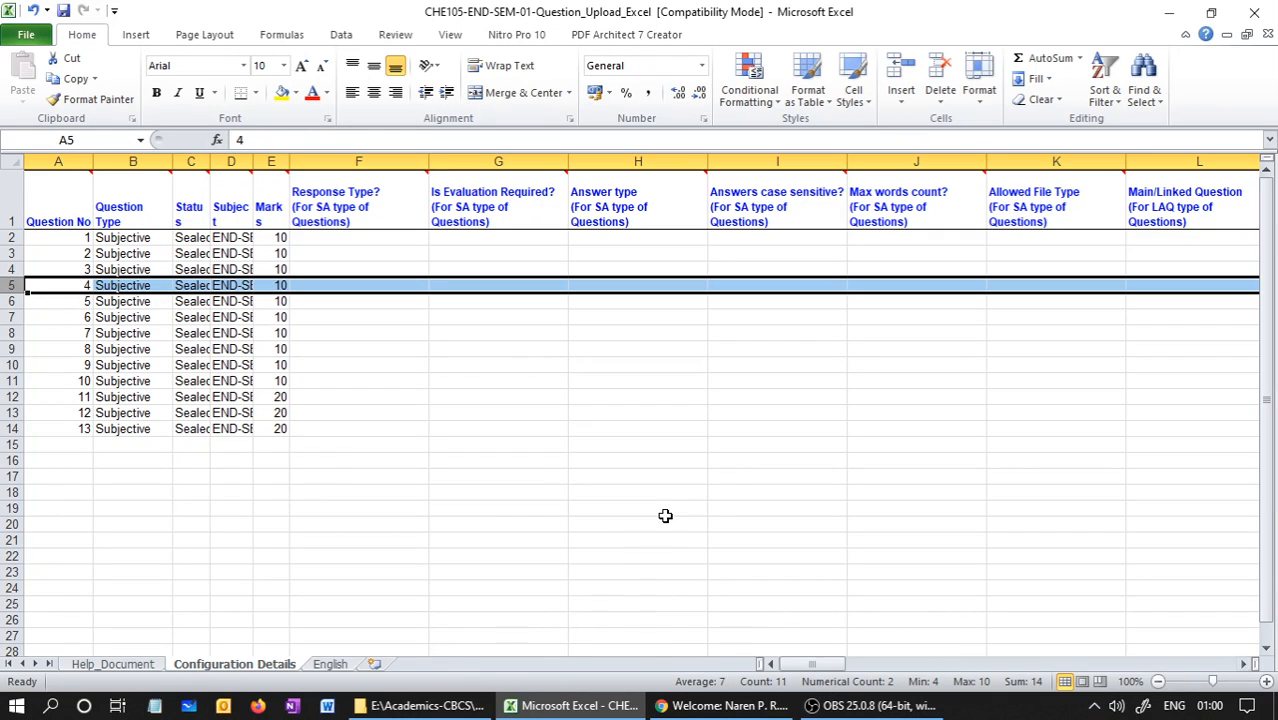
click(5, 317)
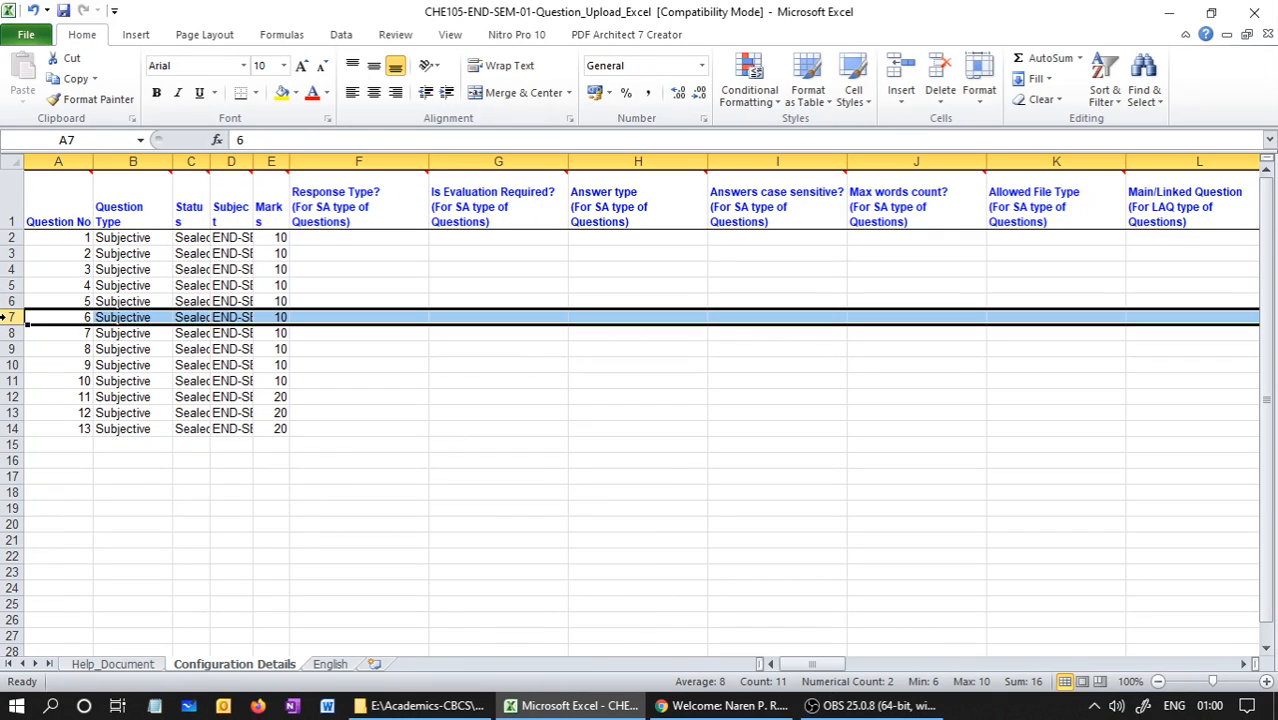
drag(810, 668, 1198, 668)
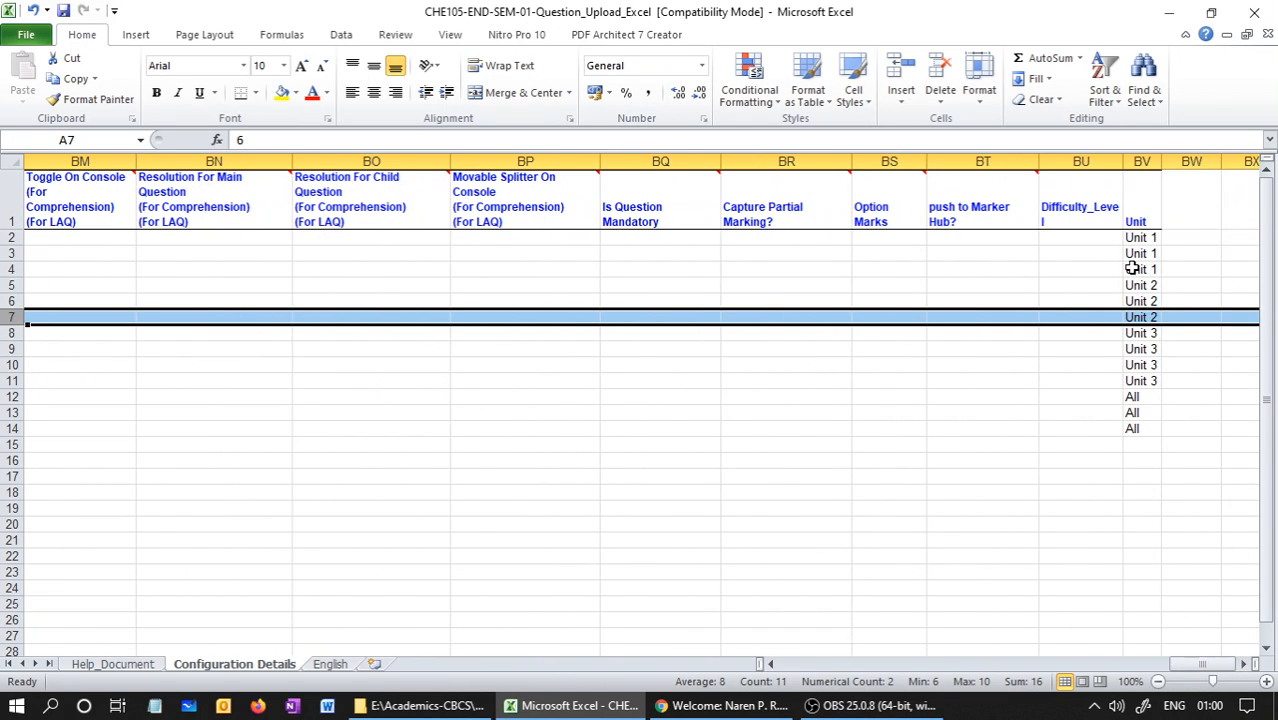
click(1135, 397)
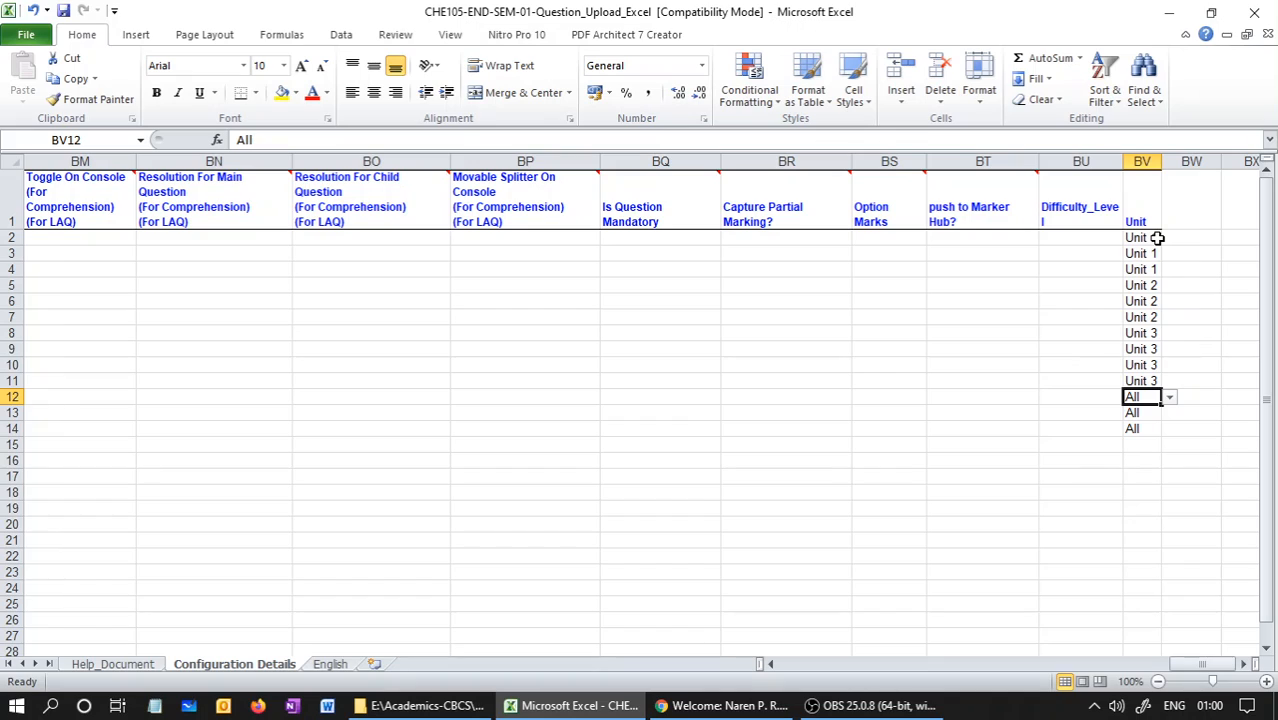
click(330, 664)
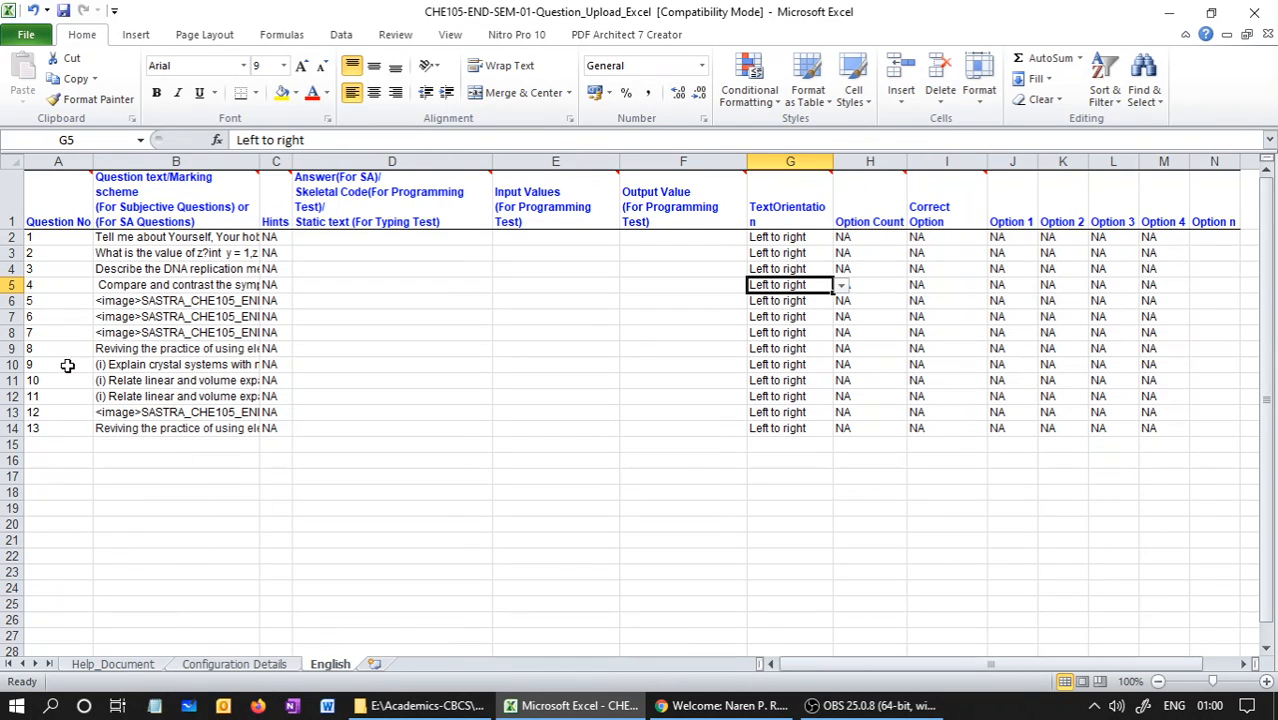
click(216, 665)
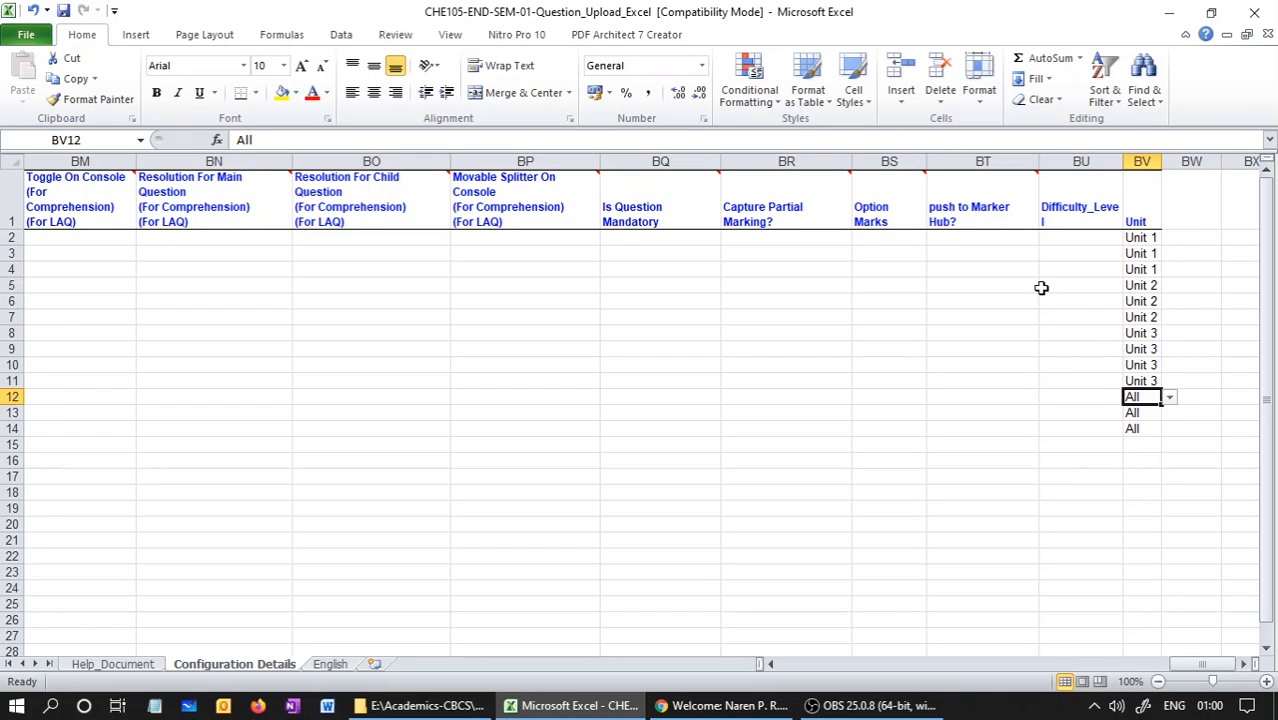
Set the Unit of question 2 (row 3) to Unit 2 and of question 3 (row 4) to Unit 3
click(1141, 252)
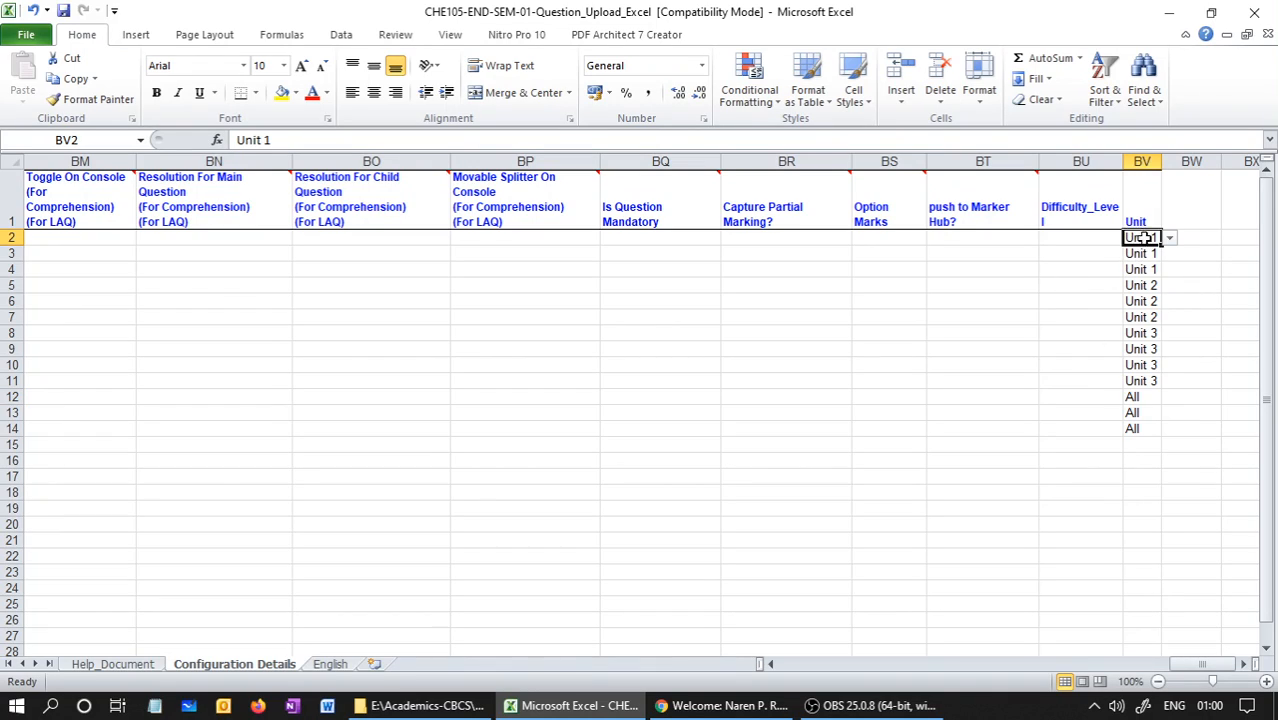
click(1165, 266)
click(1150, 255)
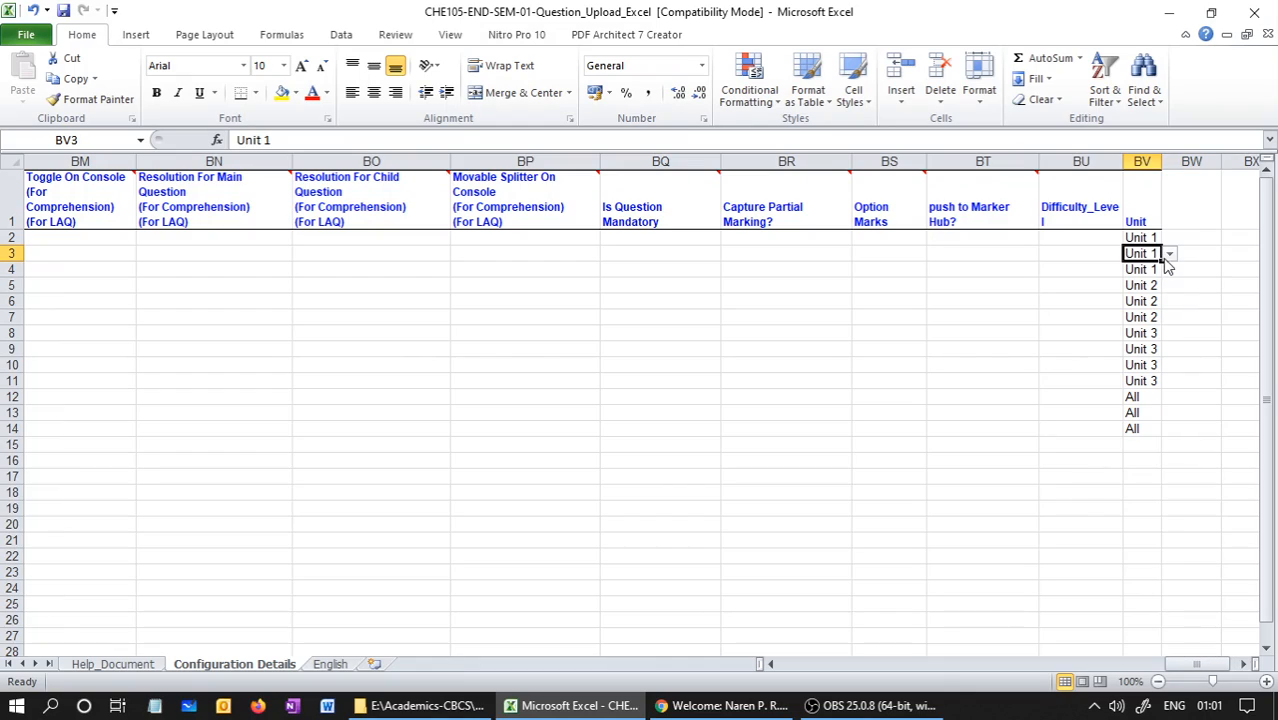
click(1170, 255)
click(1121, 304)
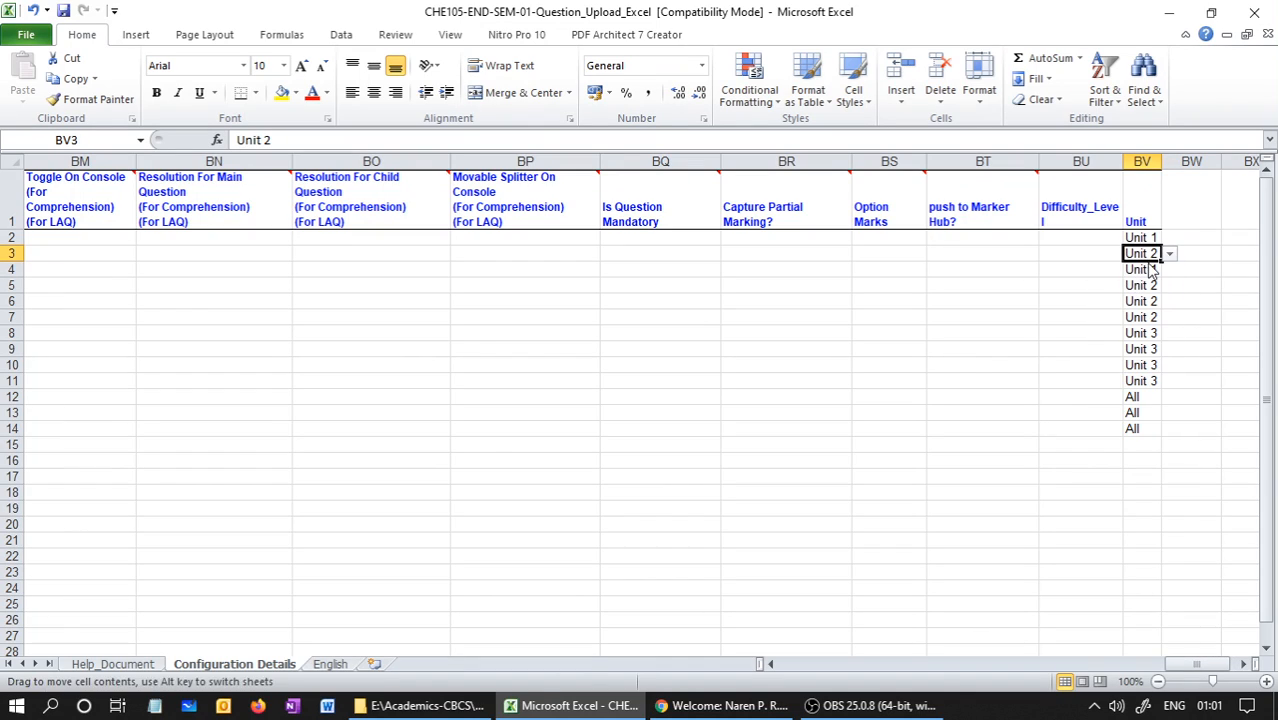
click(1150, 269)
click(1169, 271)
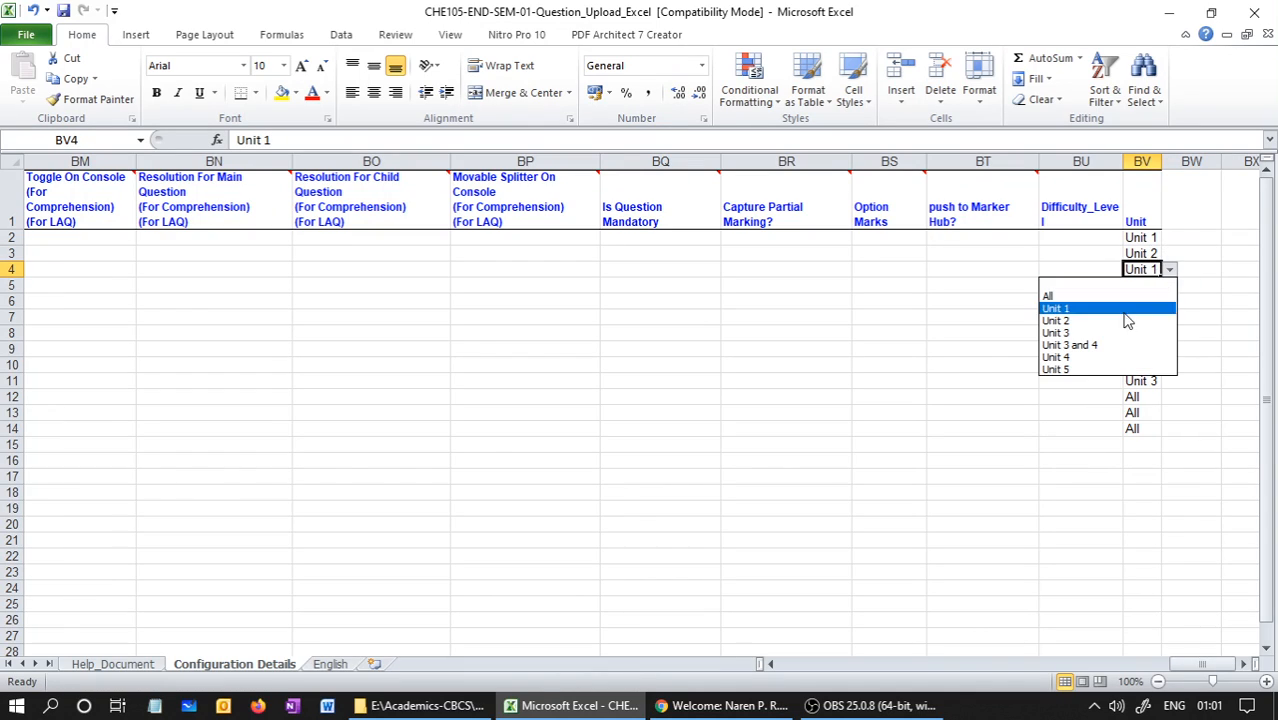
click(1116, 334)
Set the Unit of question 4 (row 5) to Unit 1 and of question 6 (row 7) to Unit 3
click(1160, 286)
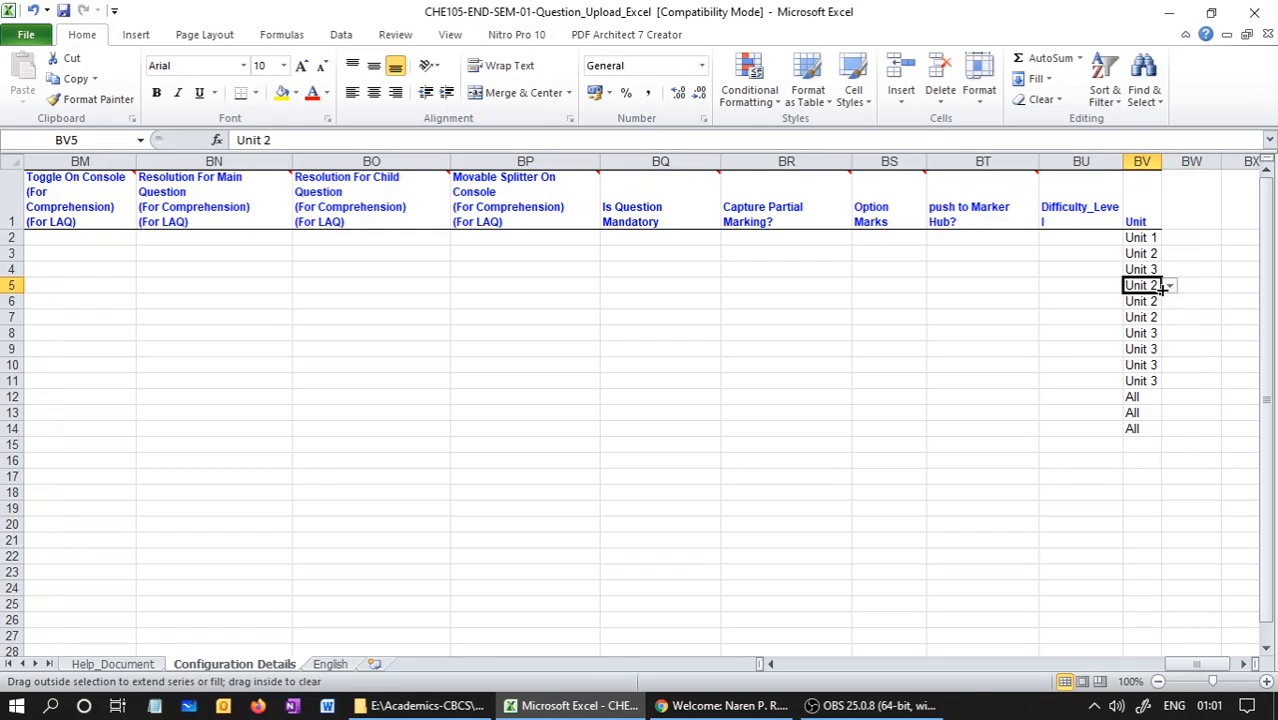
click(1169, 287)
click(1140, 301)
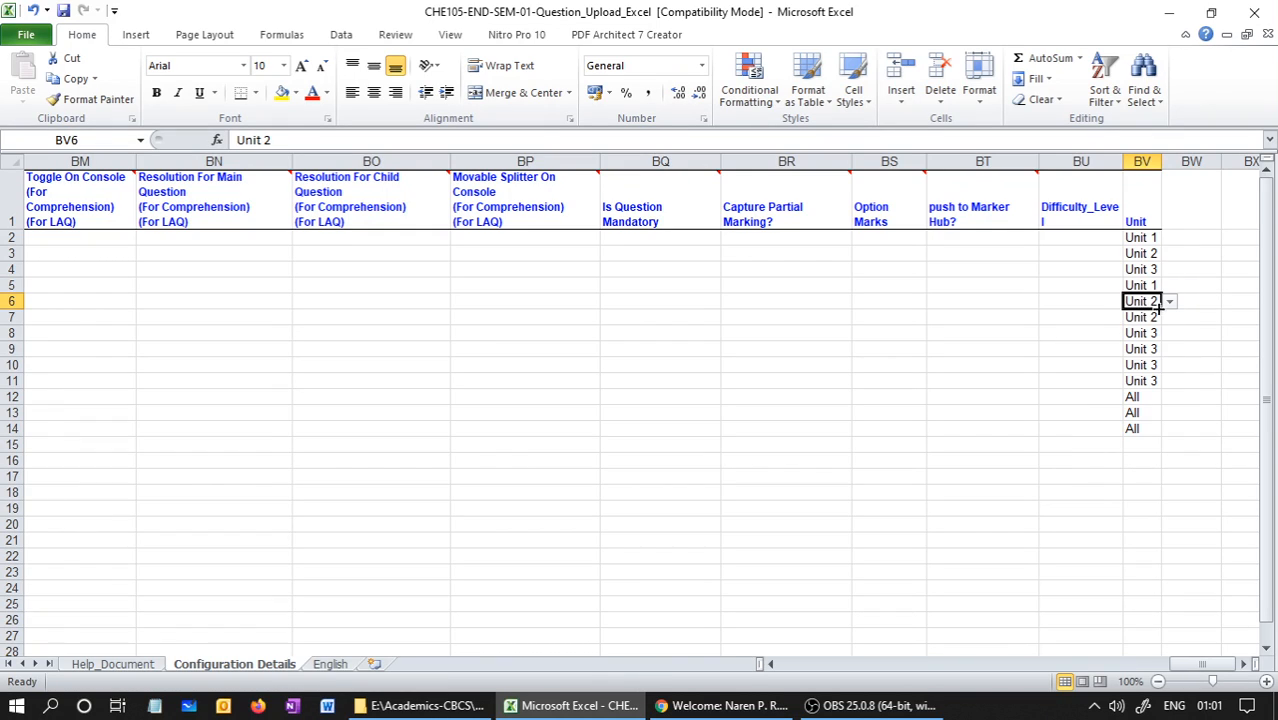
click(1140, 317)
click(1169, 317)
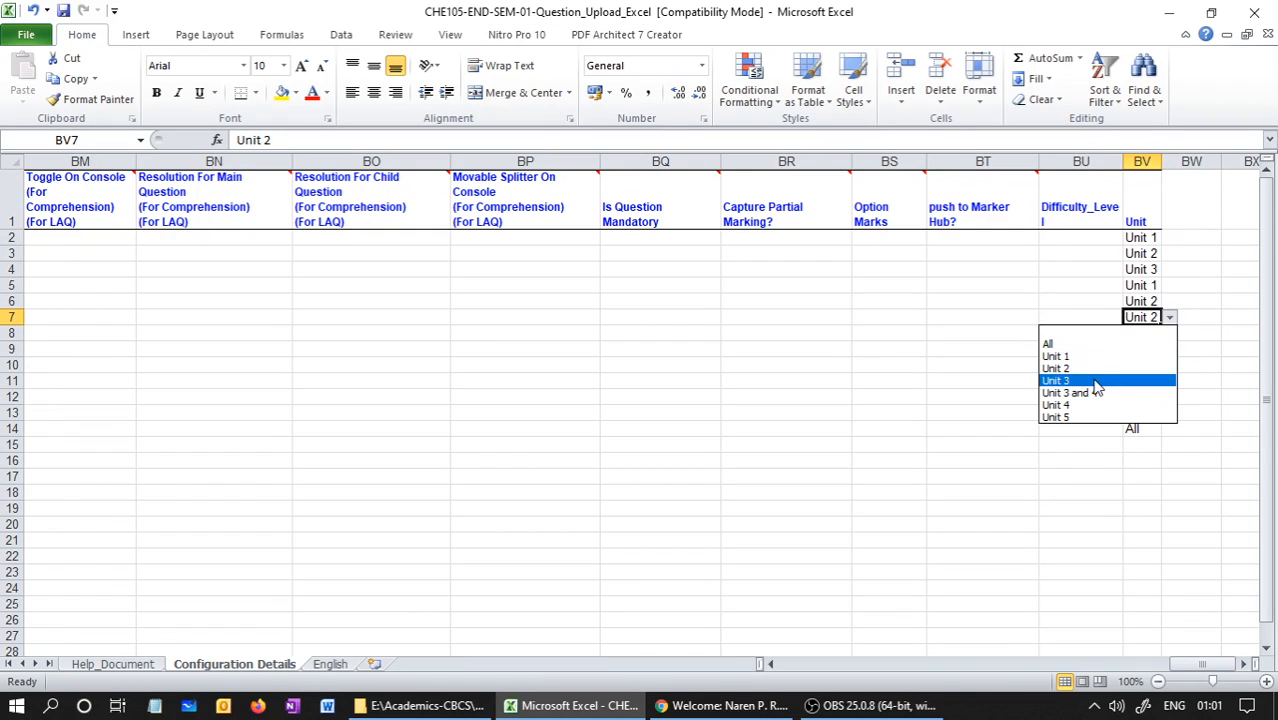
click(1100, 381)
click(1144, 349)
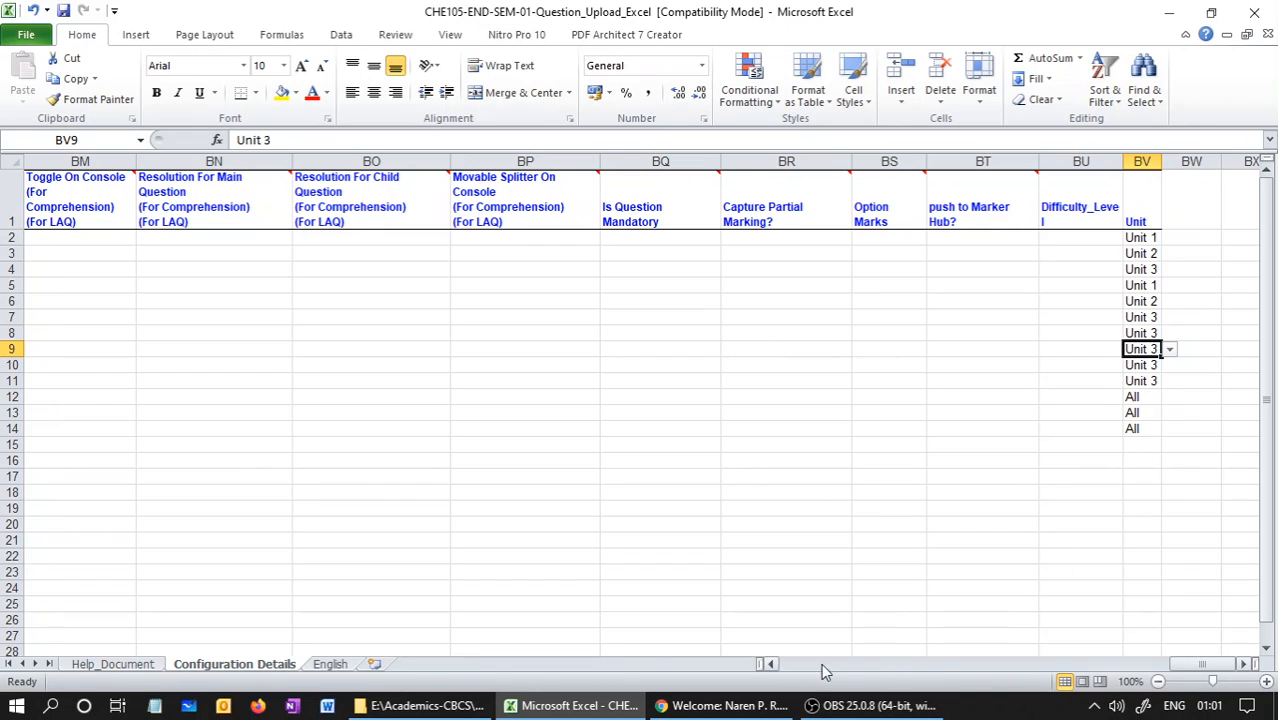
Check that the question numbers on the English sheet correspond to those on the Configuration Details sheet
click(326, 664)
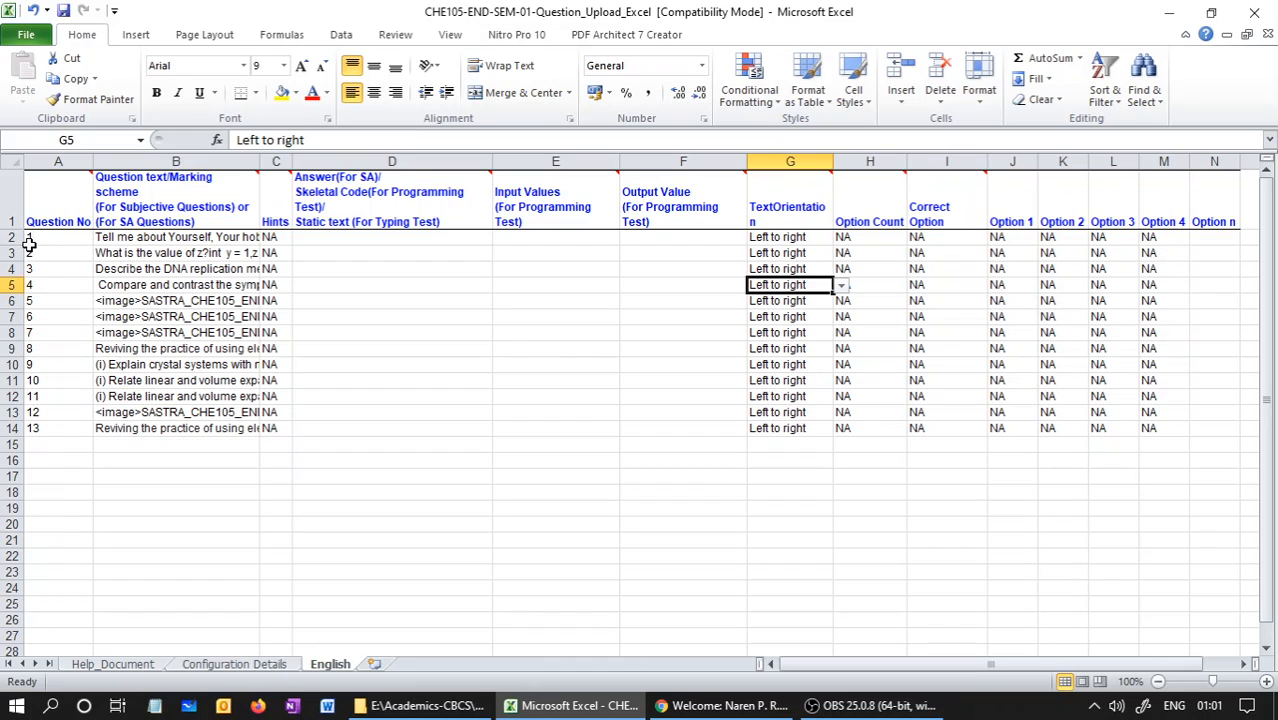
click(284, 666)
drag(1200, 664, 772, 672)
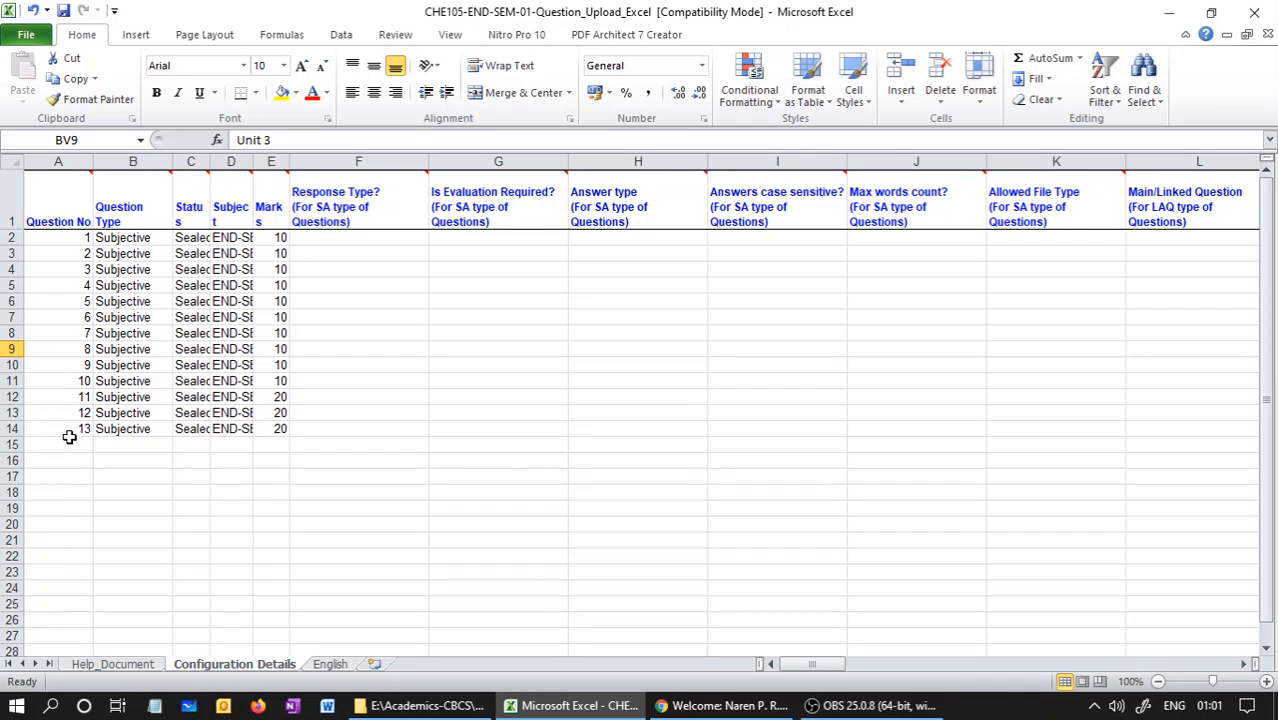
click(332, 665)
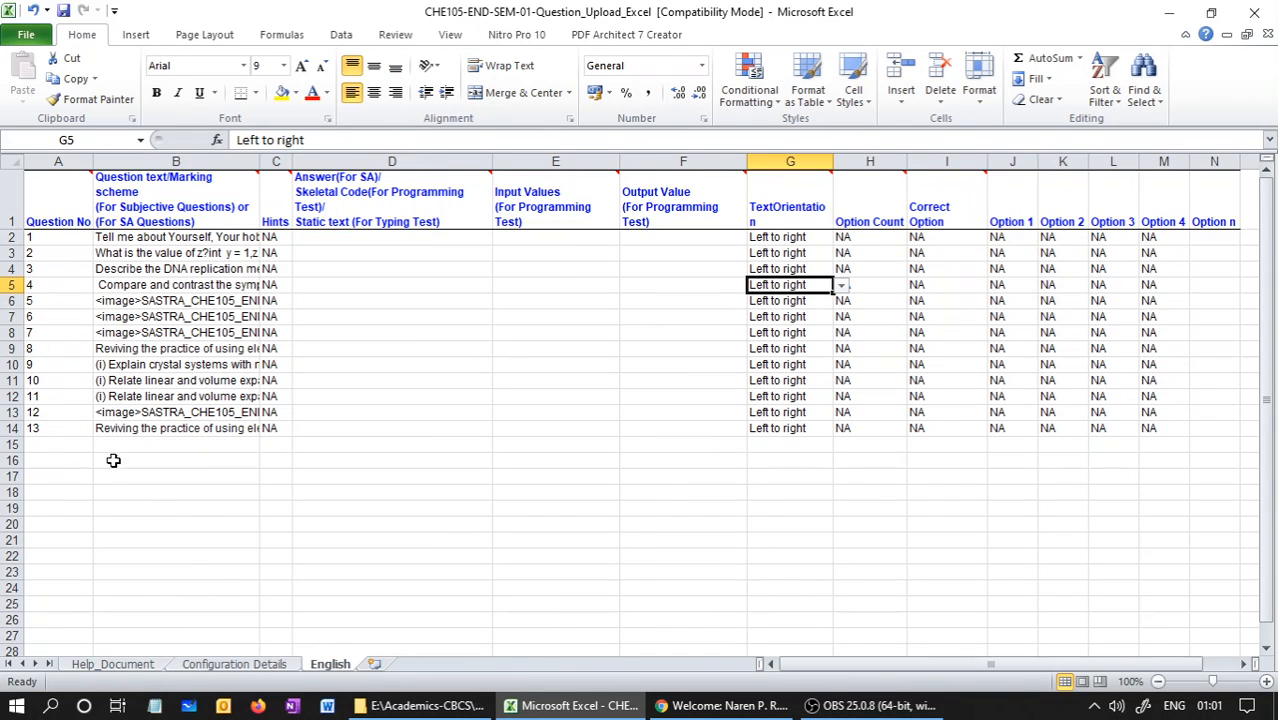
click(238, 664)
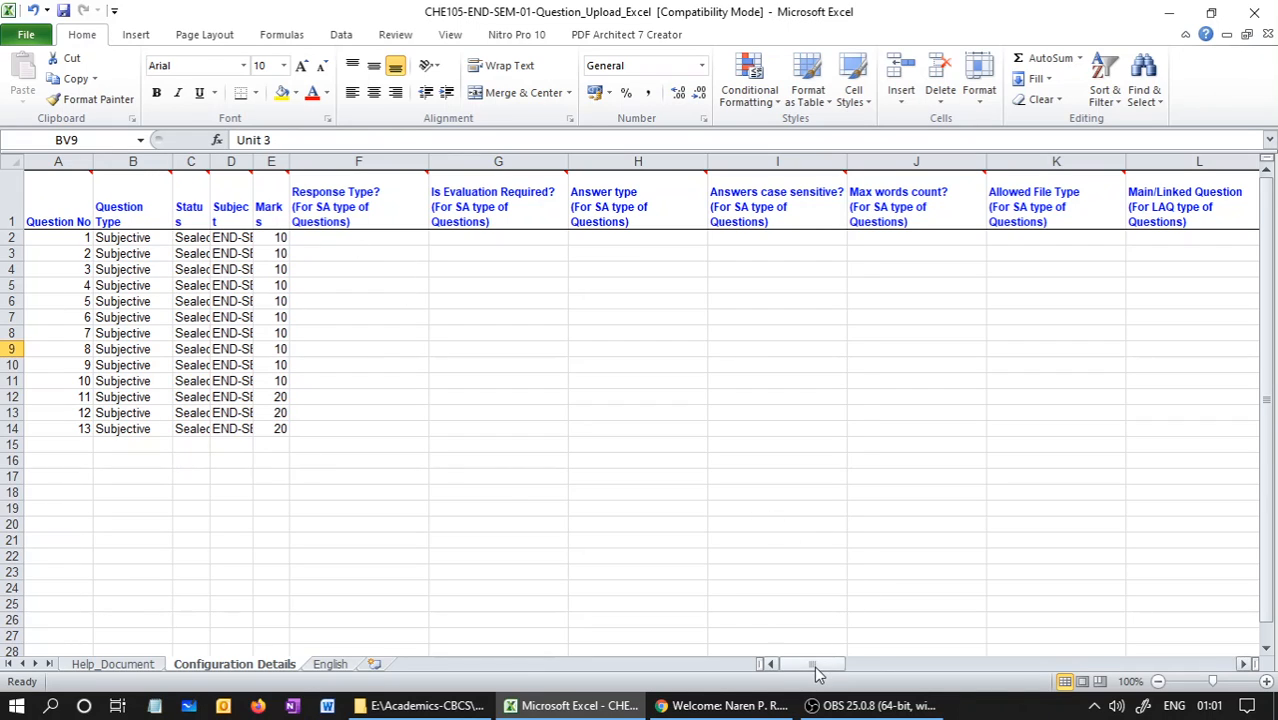
Set the Unit of question 2 (row 3) and question 3 (row 4) to Unit 1
drag(812, 664, 1222, 655)
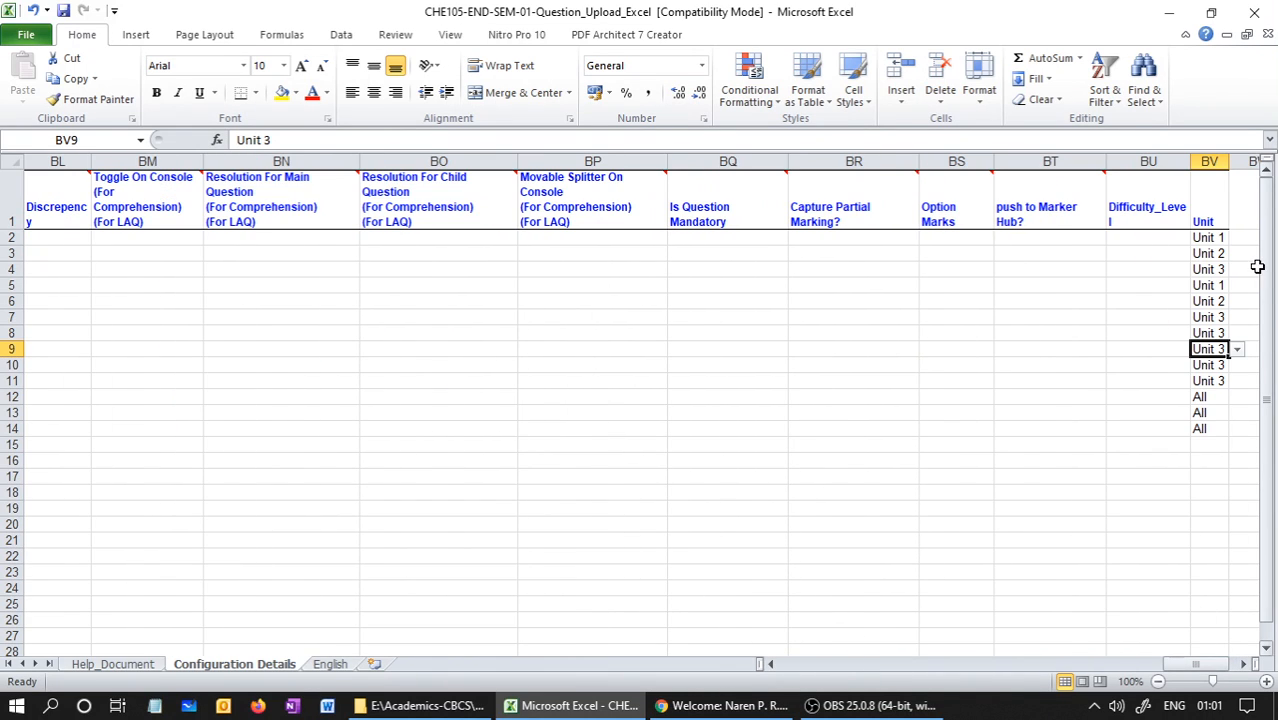
click(1245, 665)
click(1245, 665)
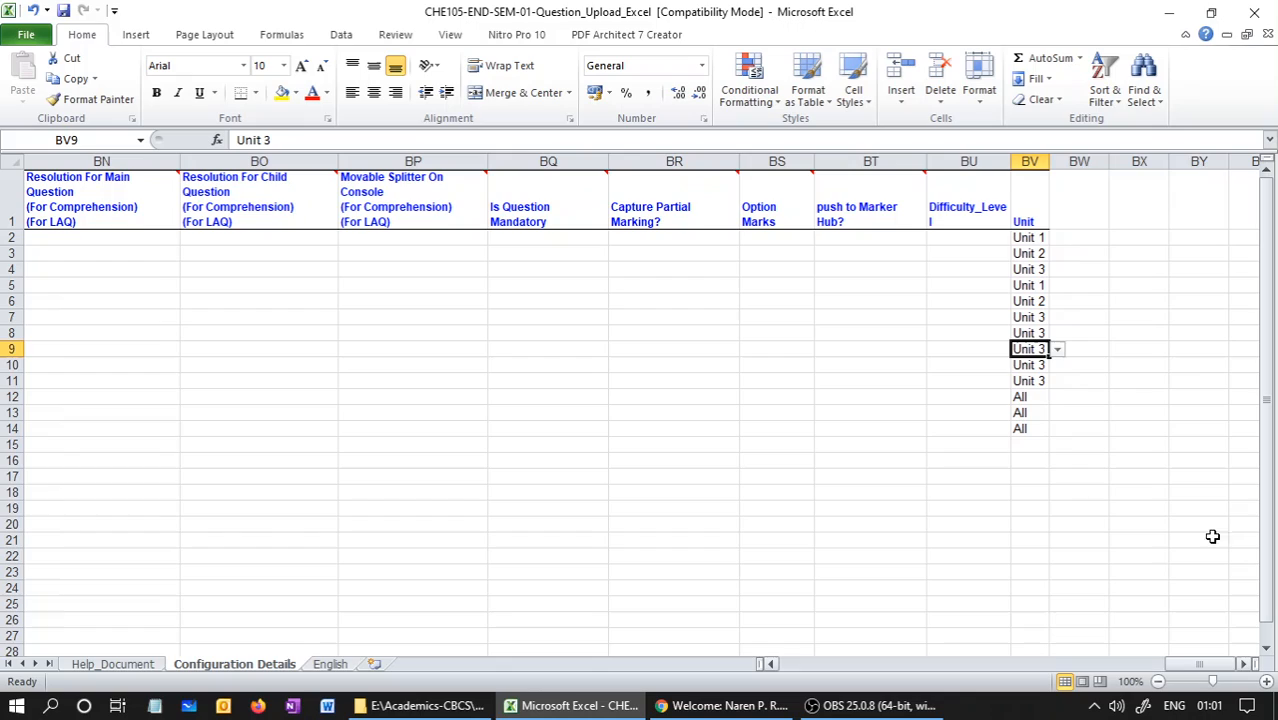
click(1025, 253)
click(1057, 254)
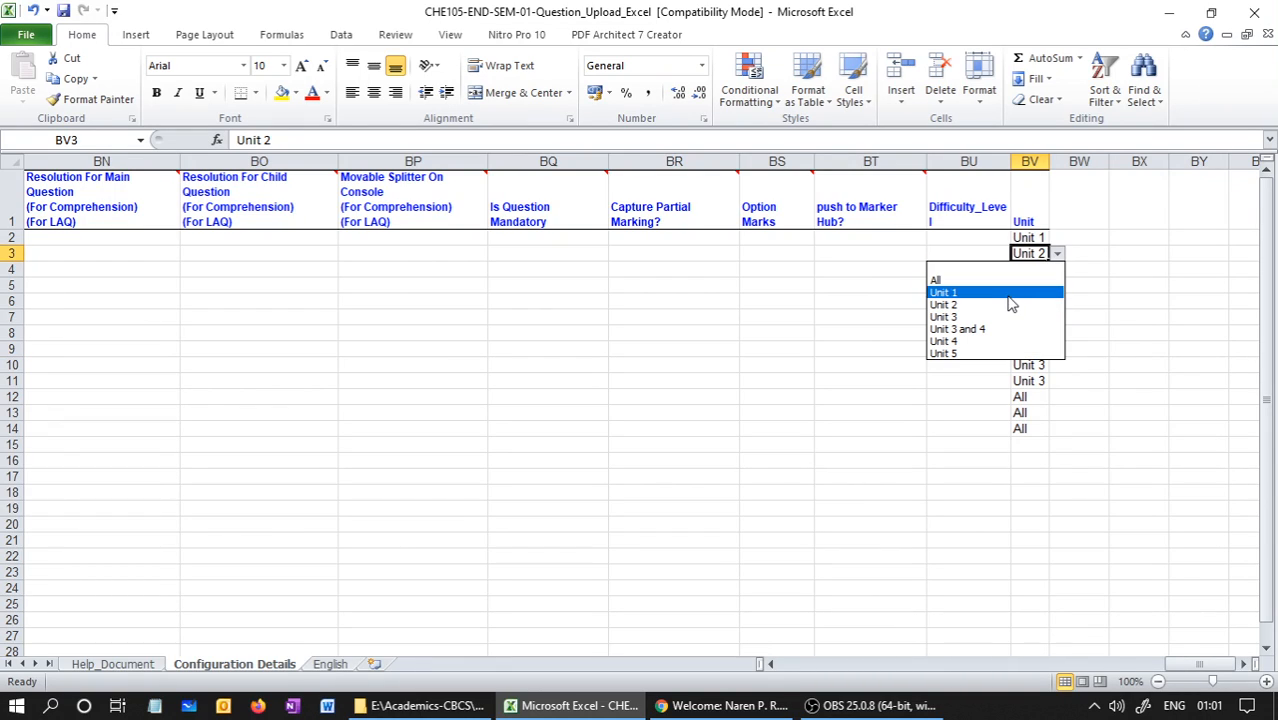
click(1010, 294)
click(1036, 270)
click(1058, 272)
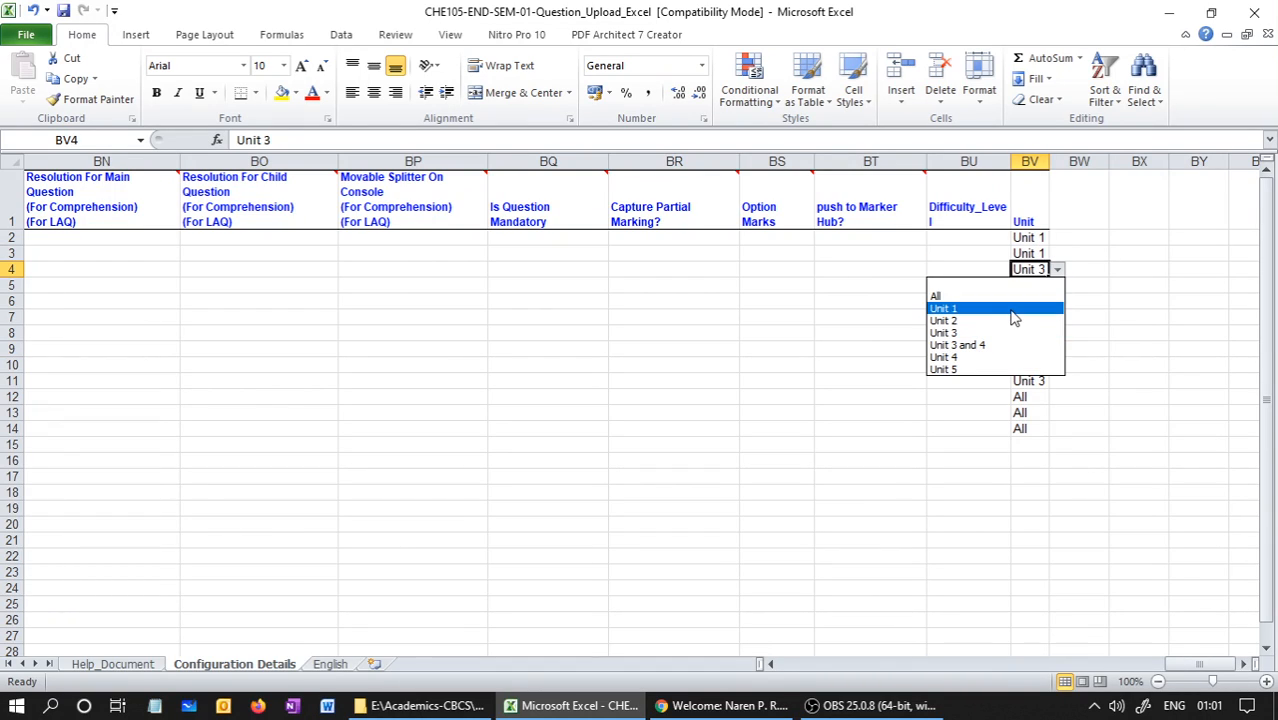
click(1012, 306)
Set the Unit of question 4 (row 5) and question 6 (row 7) to Unit 2
click(1044, 286)
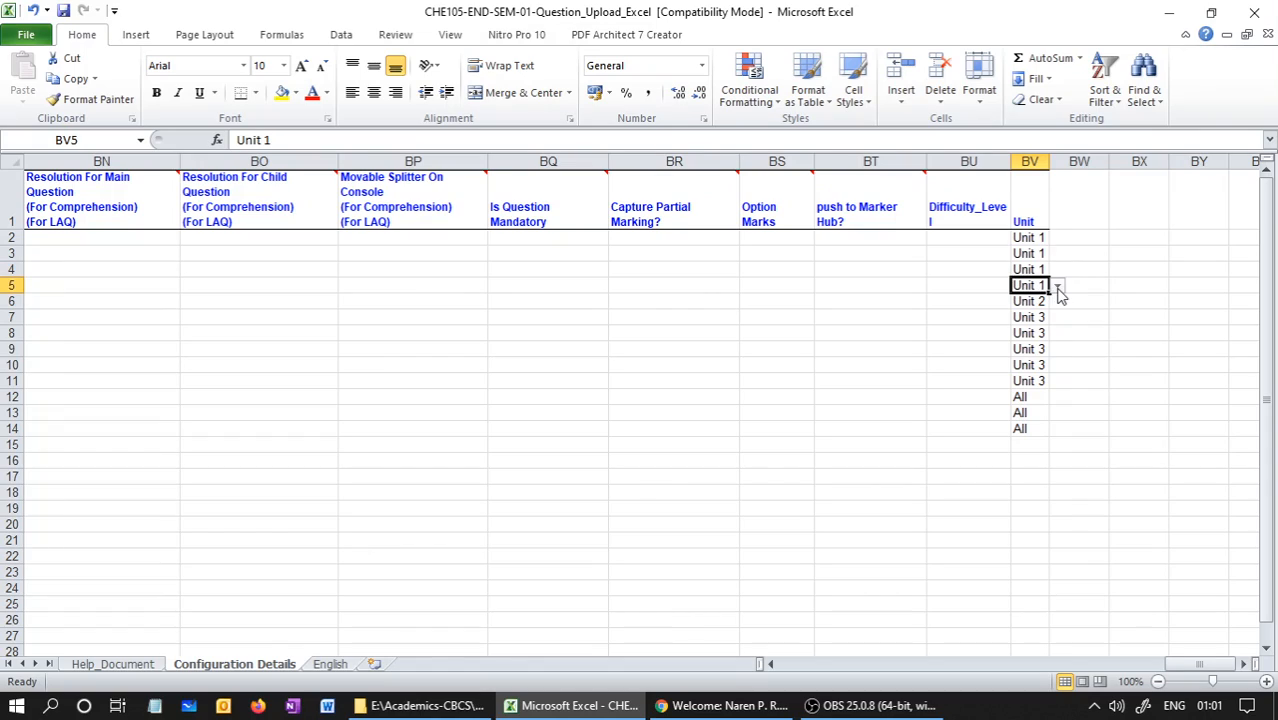
click(1057, 287)
click(1007, 331)
click(1057, 286)
click(1000, 337)
click(1044, 319)
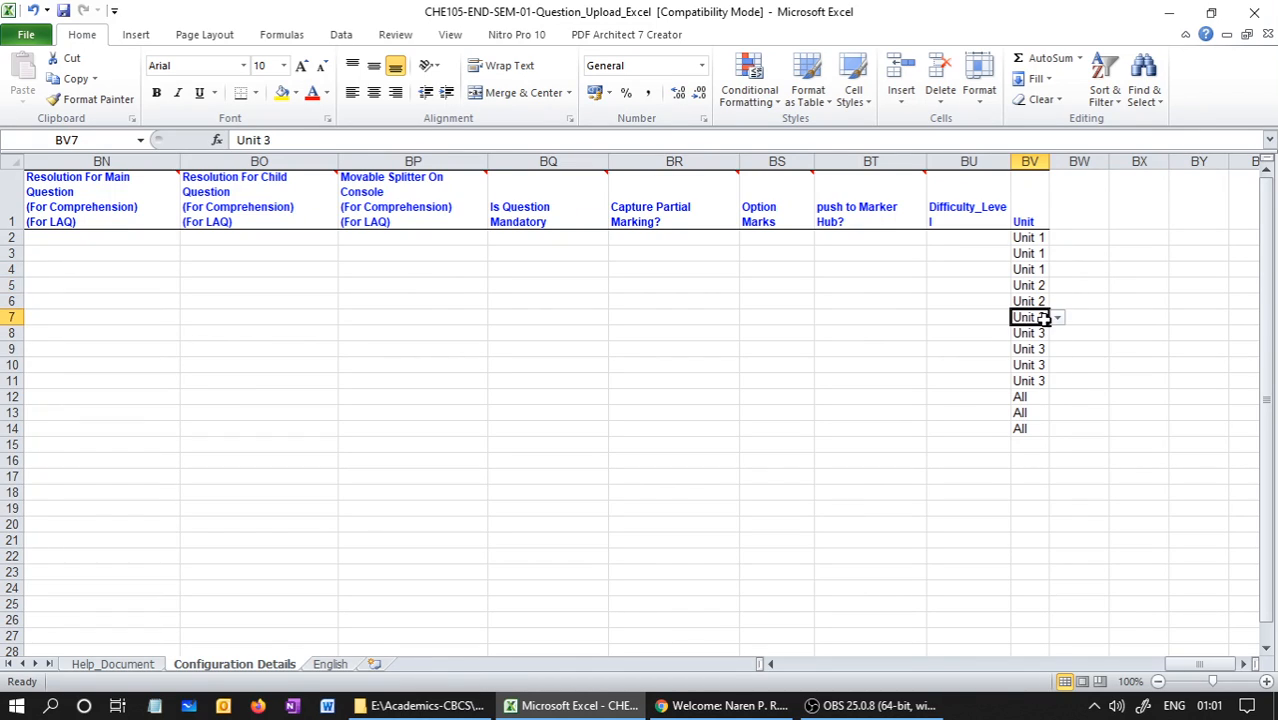
click(1057, 318)
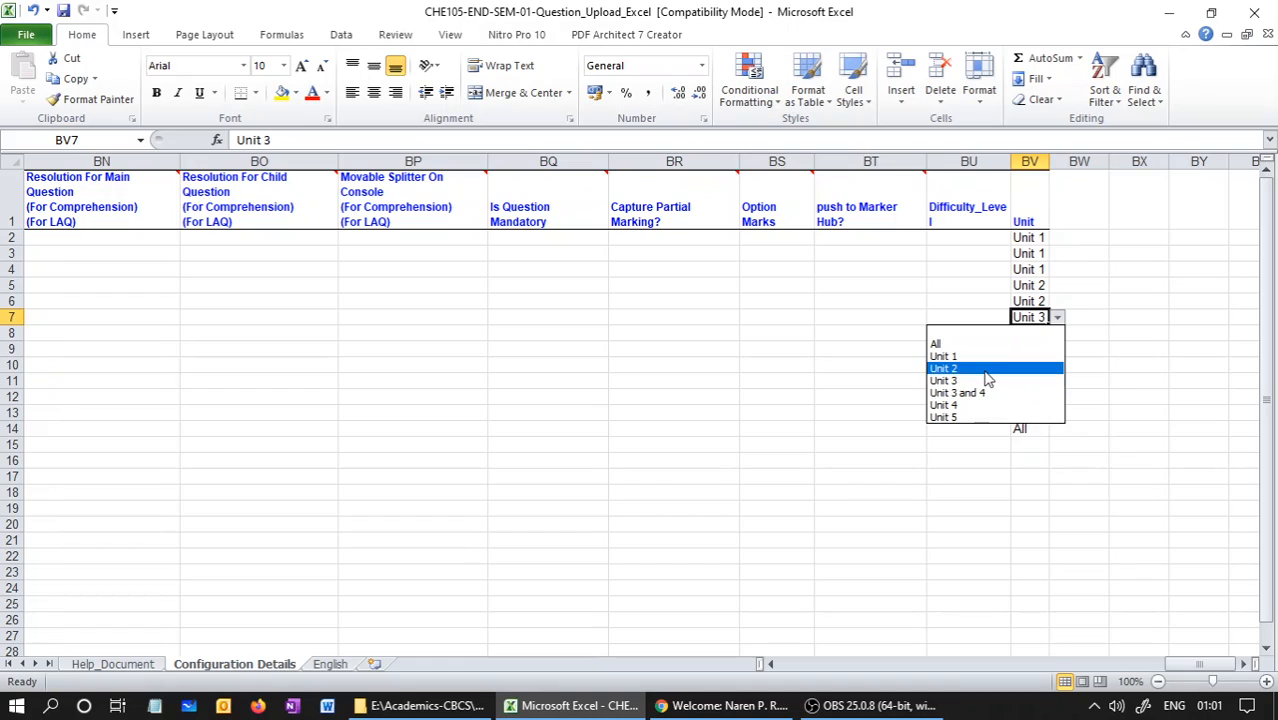
click(987, 368)
Review the Unit entries of questions 7 to 13 and return to the first columns of Configuration Details
drag(1028, 333, 1025, 378)
click(1022, 398)
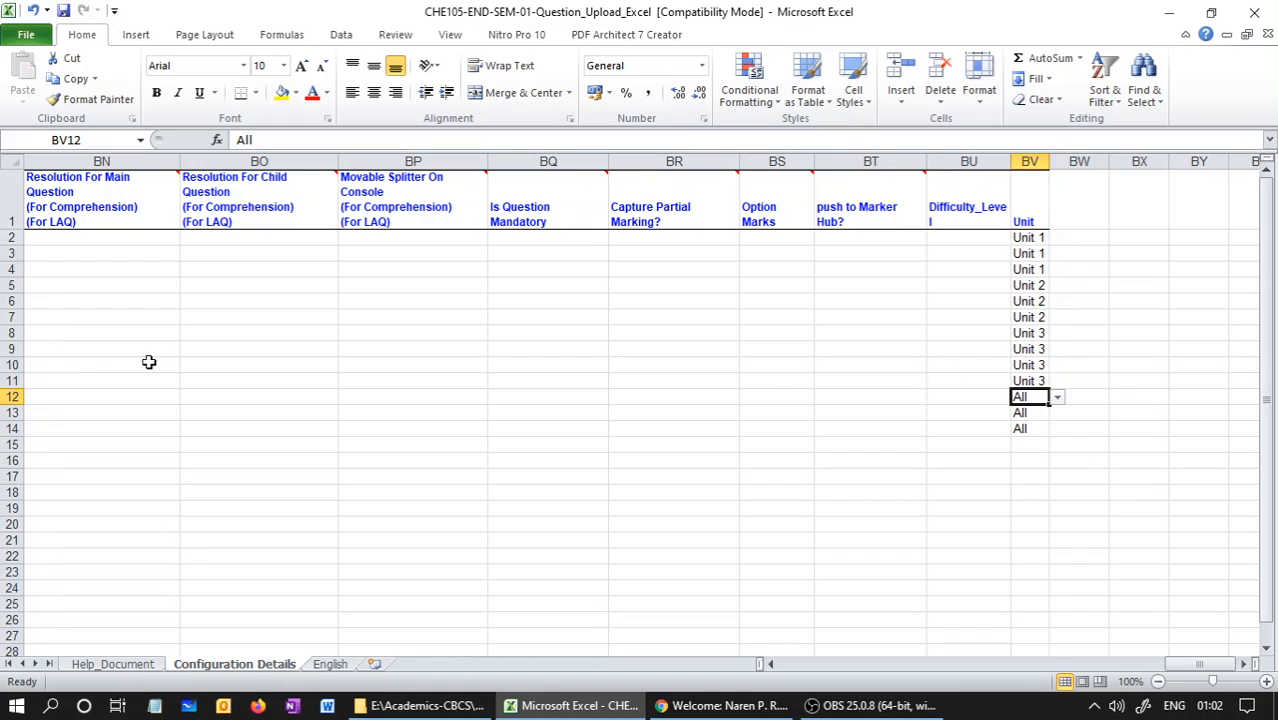
drag(12, 380, 10, 428)
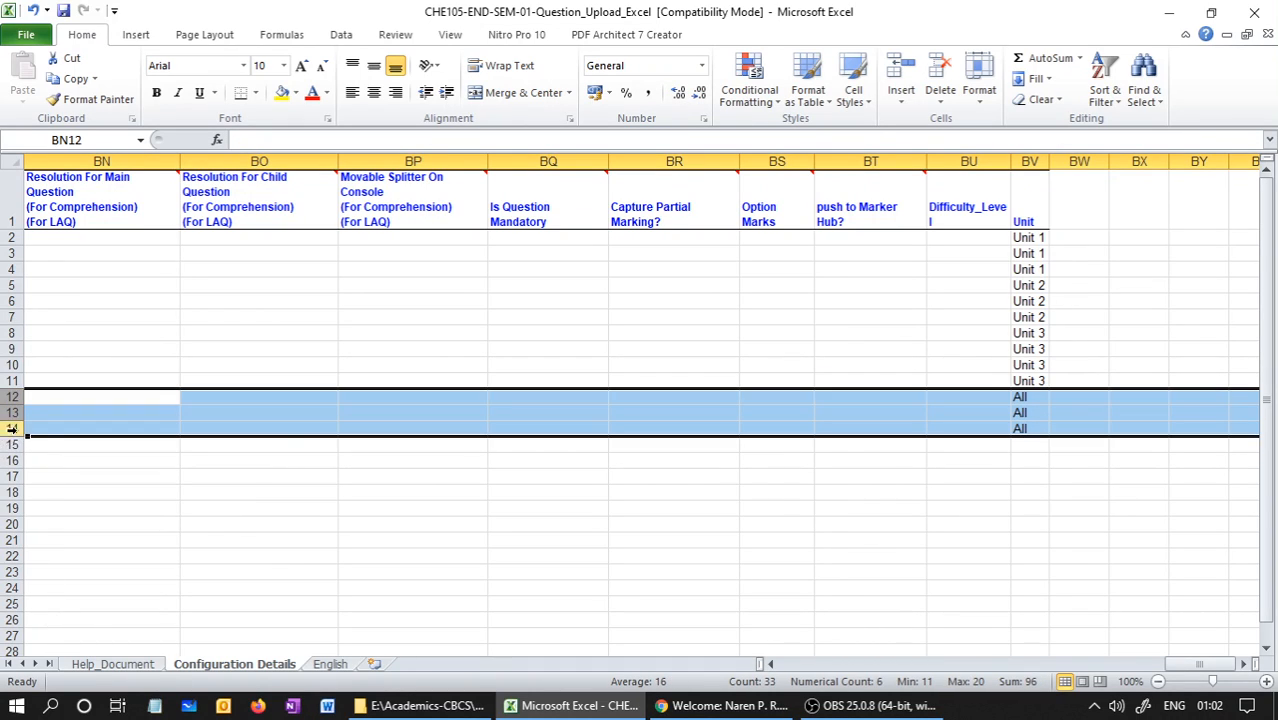
drag(1203, 666, 1250, 680)
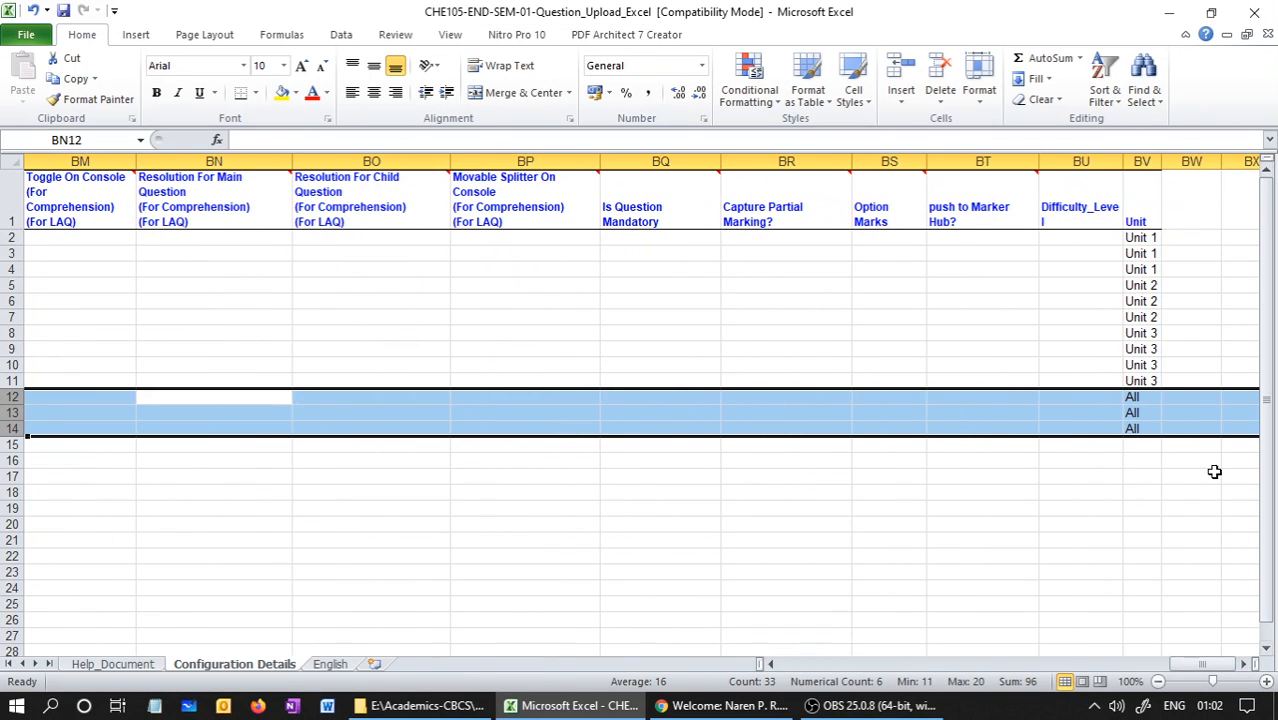
click(1143, 381)
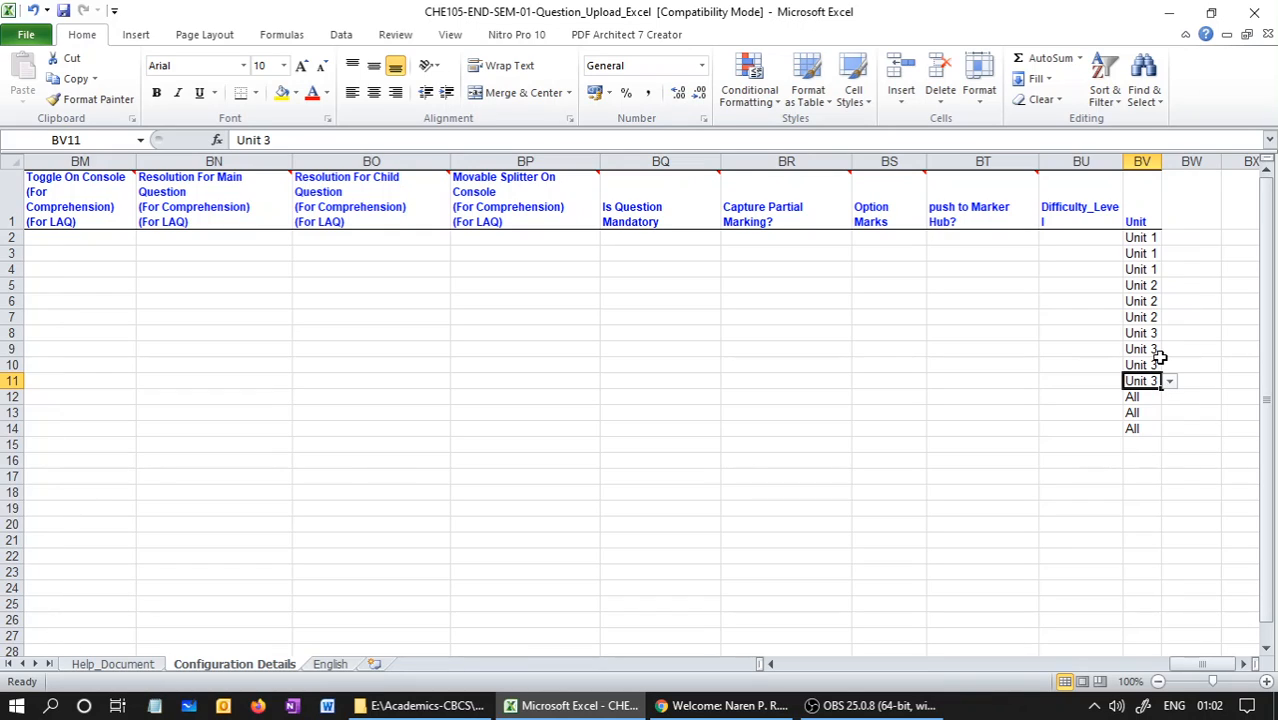
drag(1195, 664, 738, 636)
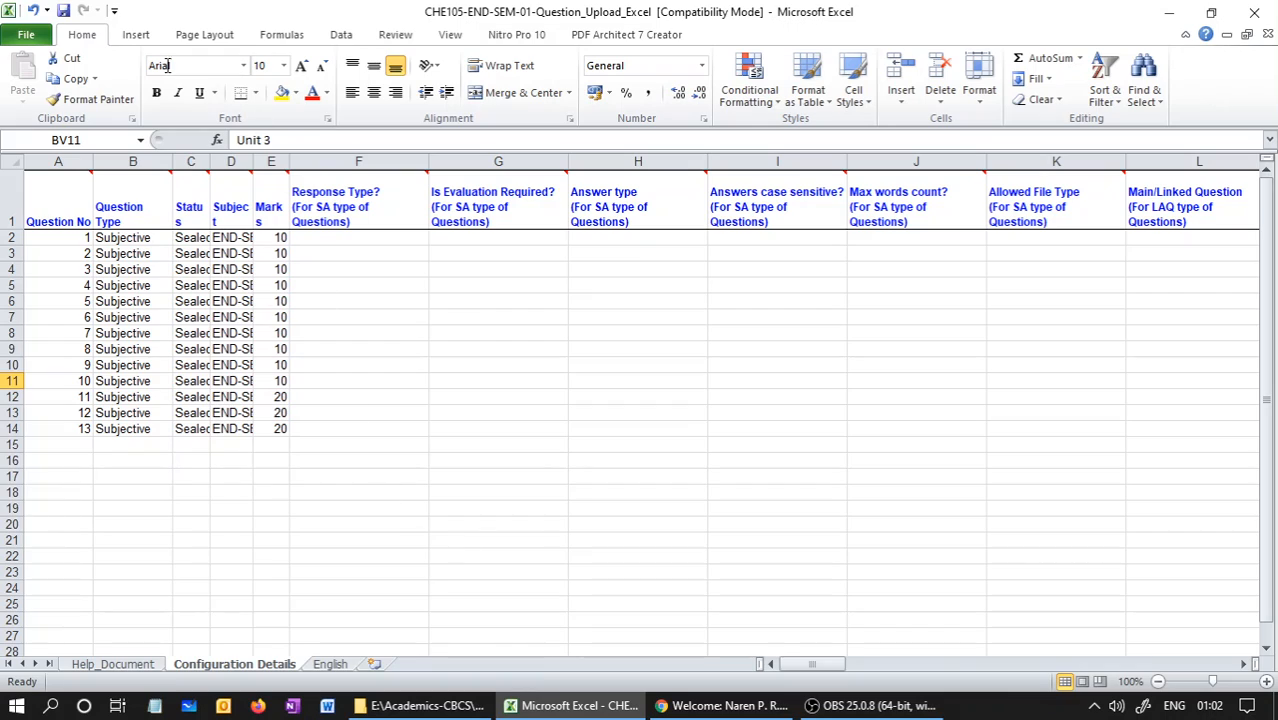
Save the question upload workbook in its current format despite the compatibility check, and close it
click(63, 10)
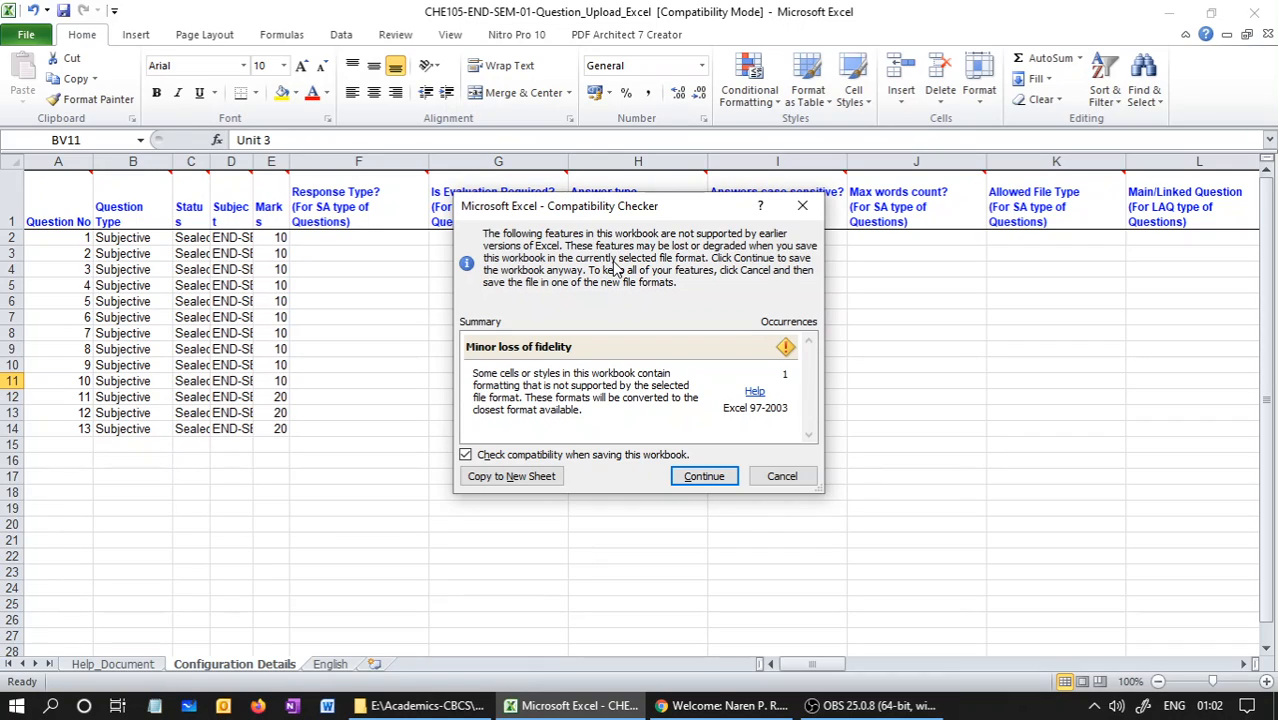
click(705, 477)
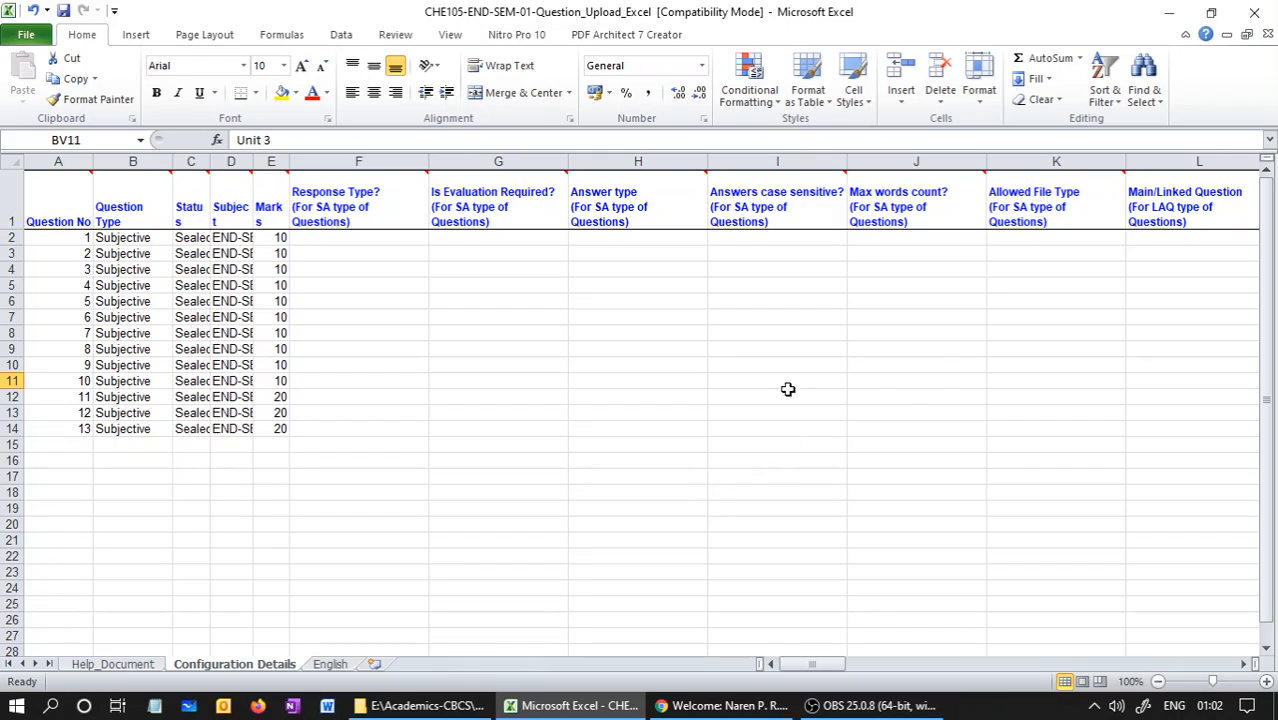
click(1268, 35)
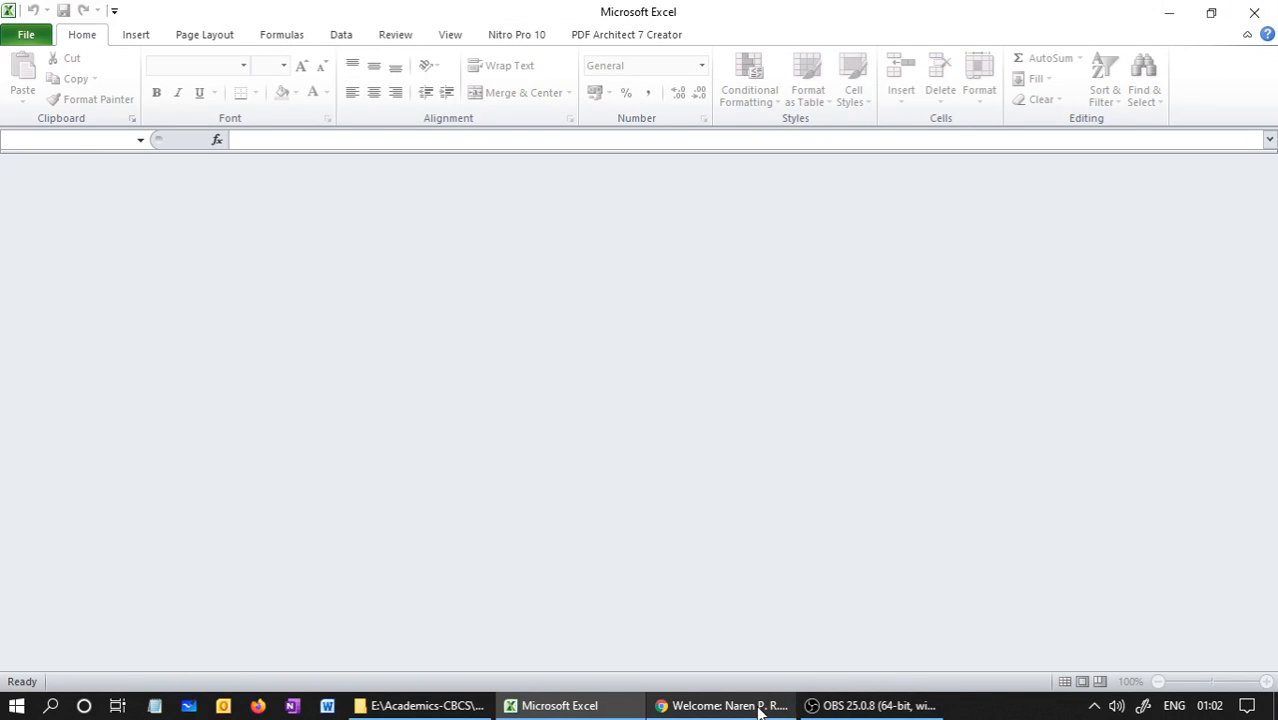
Switch to File Explorer and check the pictures in the Image-Files folder inside Stage-1-QB-Upload
click(463, 706)
click(453, 621)
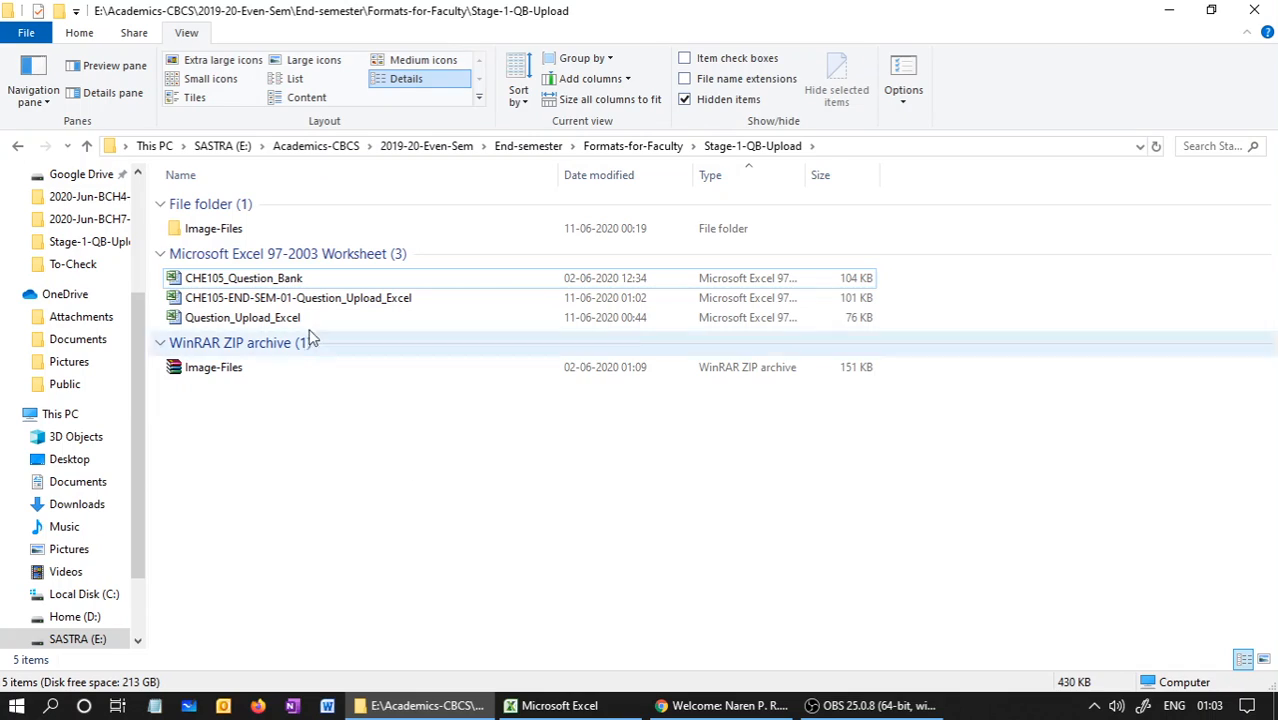
double_click(218, 227)
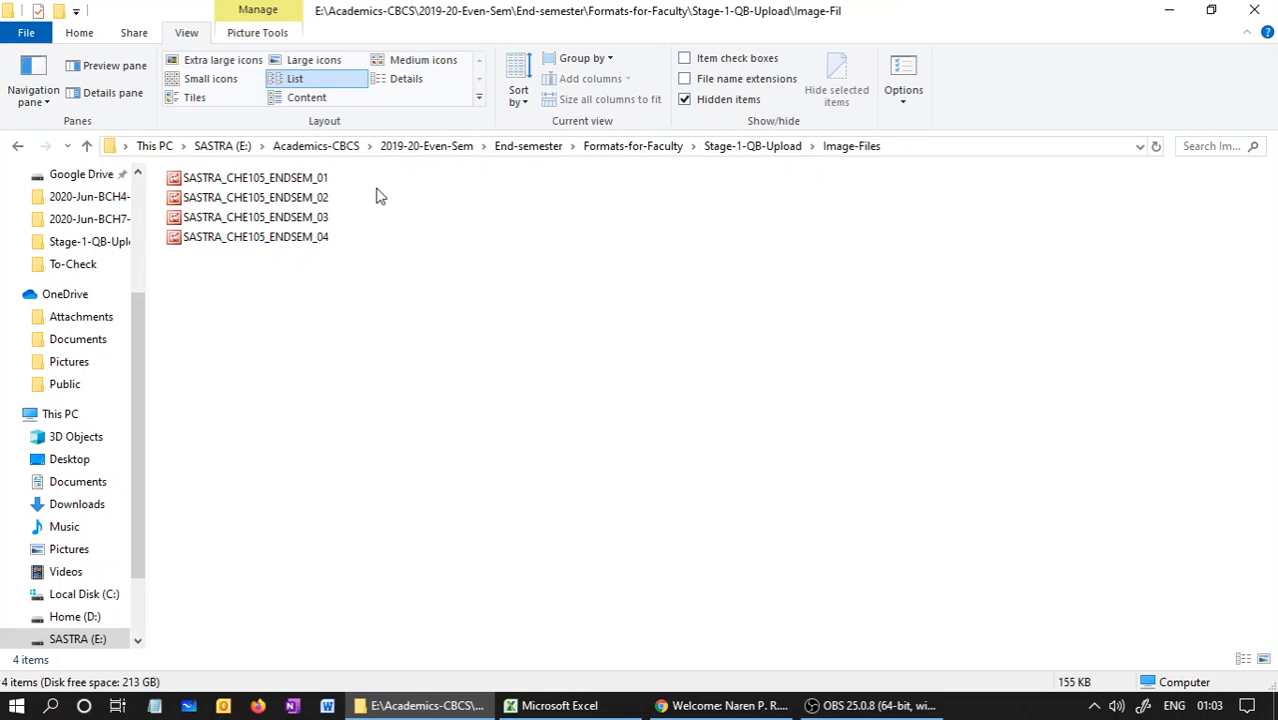
click(759, 148)
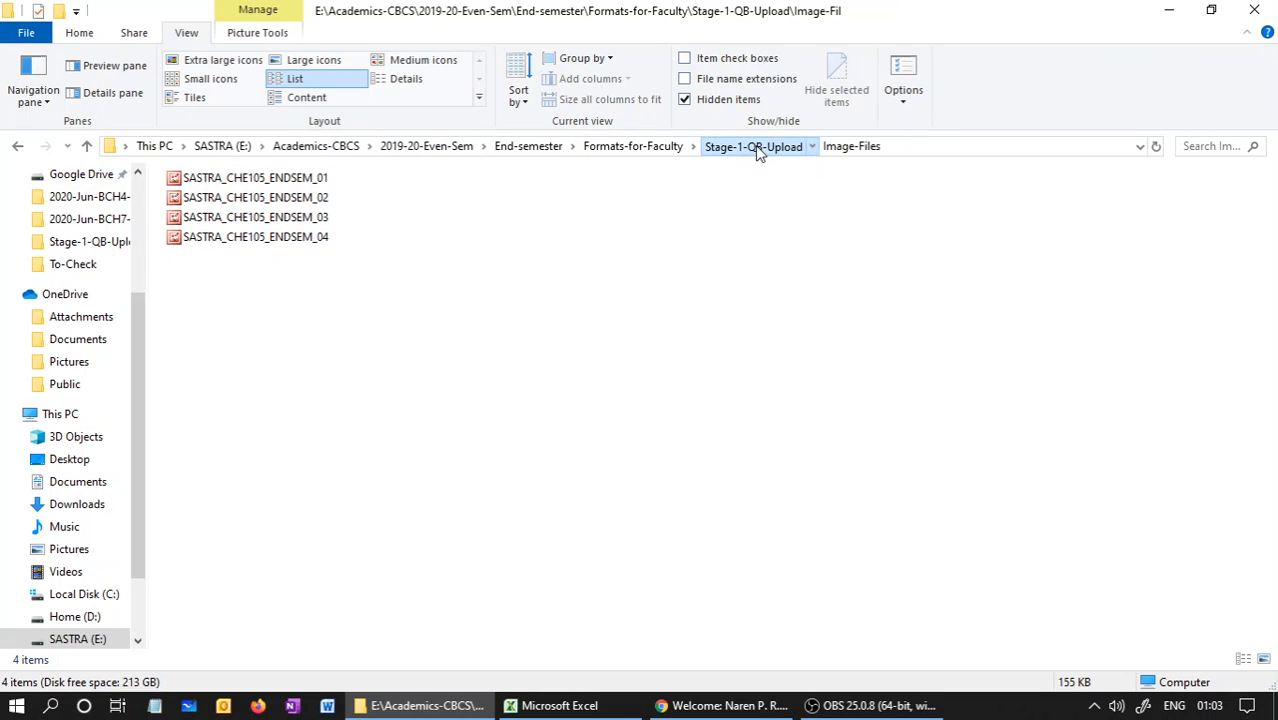
click(641, 413)
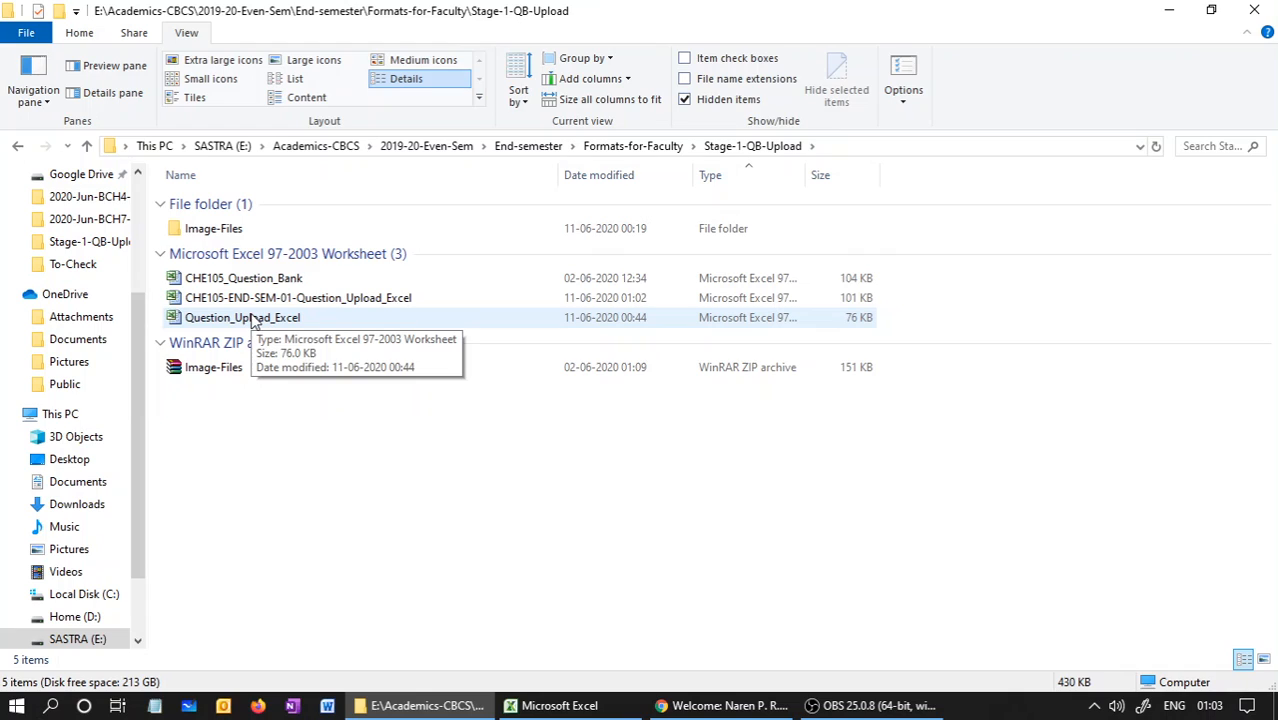
Compress the Image-Files folder into the ZIP archive Image-Files.zip in the same folder
click(214, 230)
right_click(220, 237)
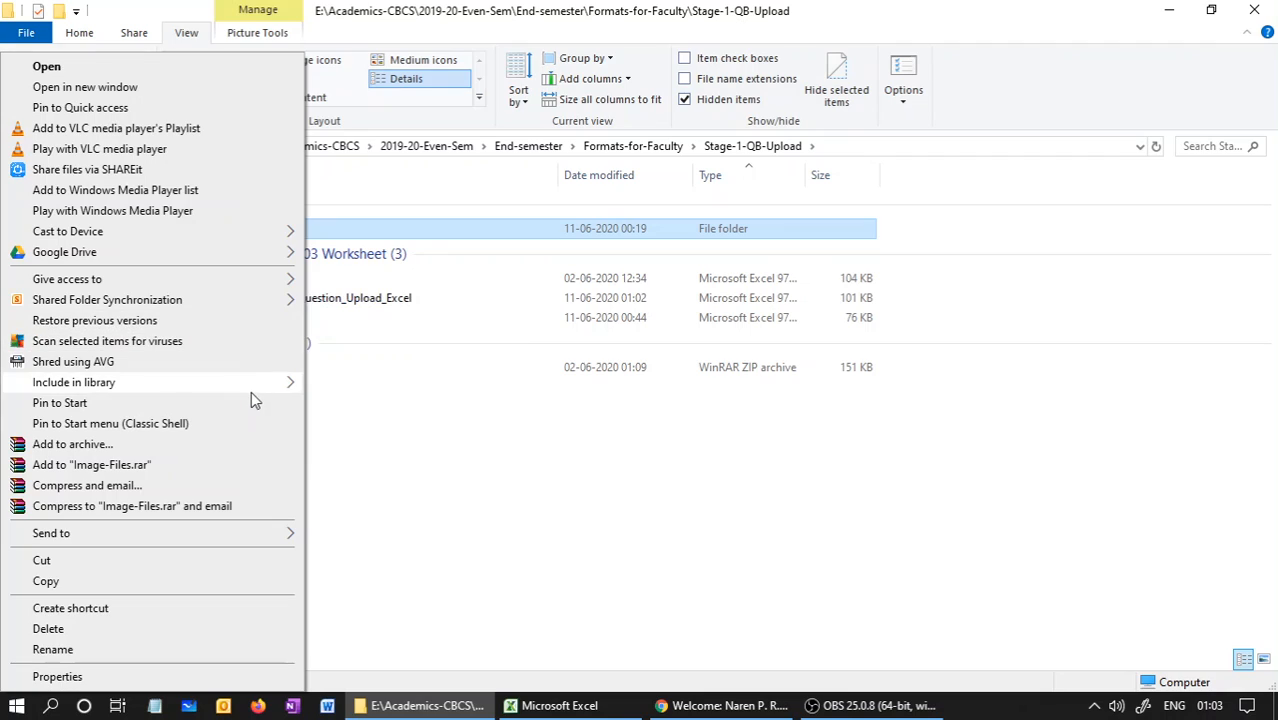
click(200, 448)
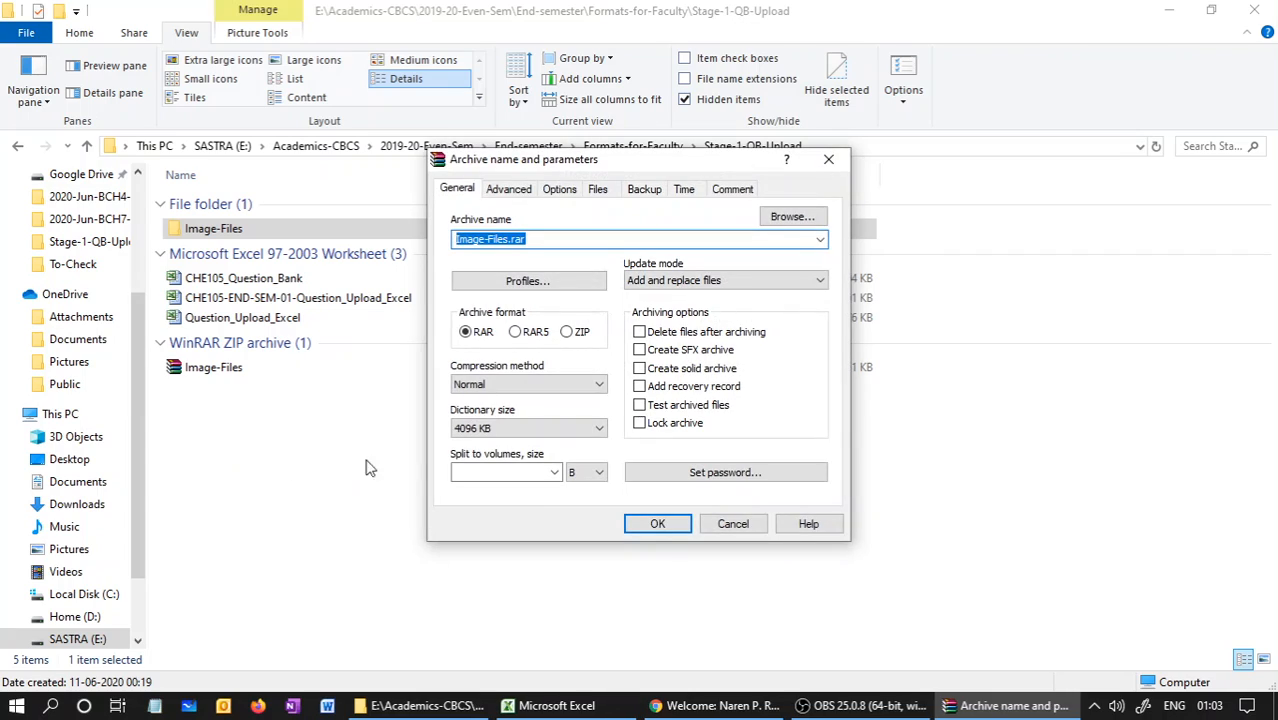
click(566, 333)
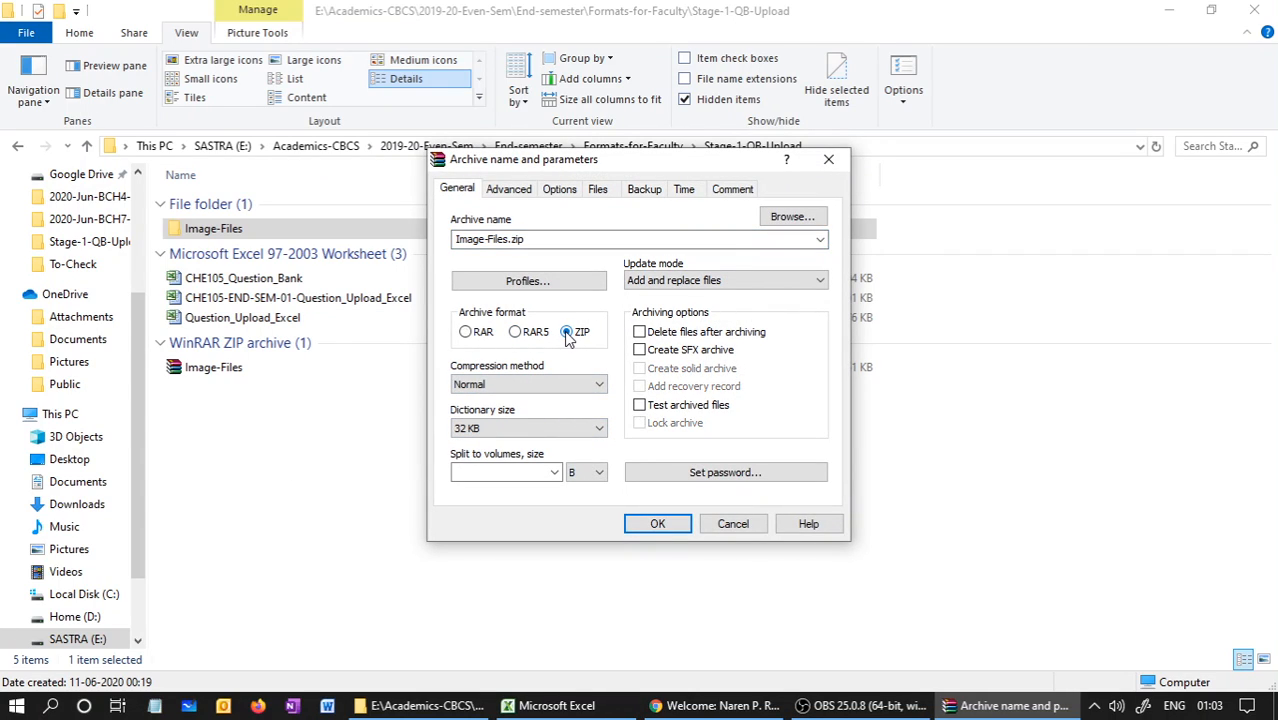
click(658, 525)
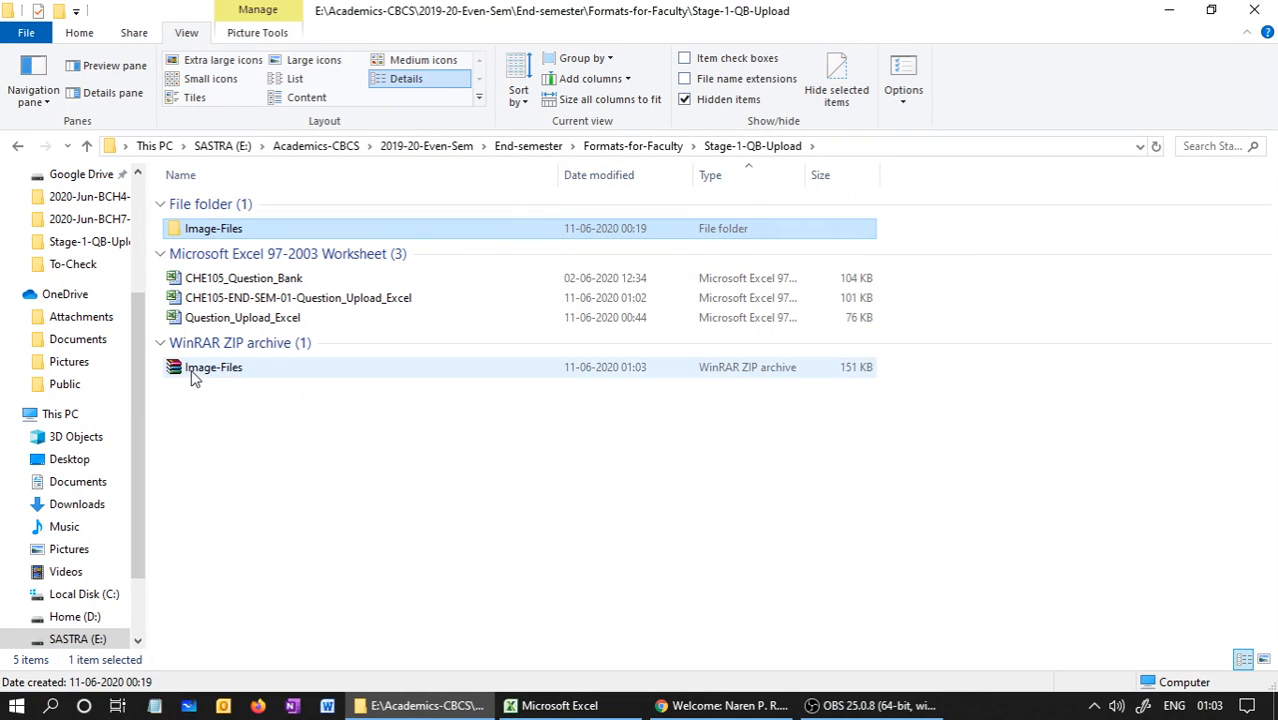
mouse_move(200, 380)
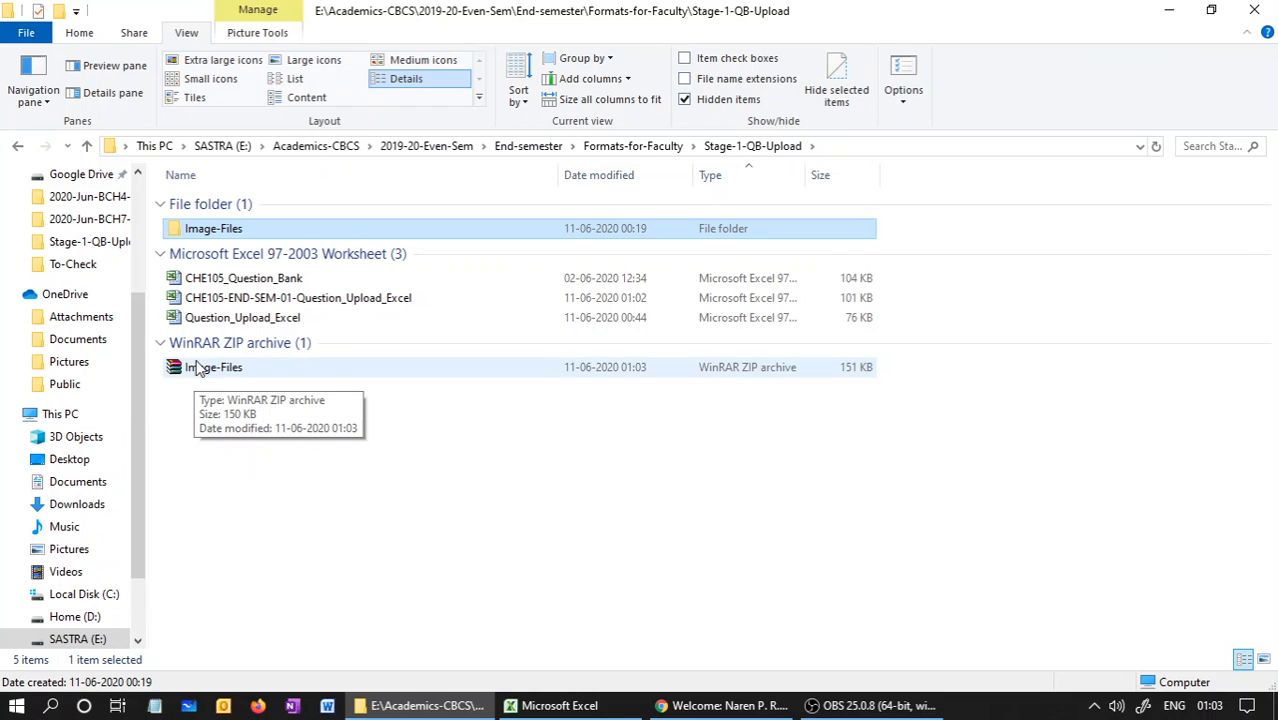
Switch to the iON Content Authoring Engine in Chrome and open the media file upload page in Media Management
click(735, 706)
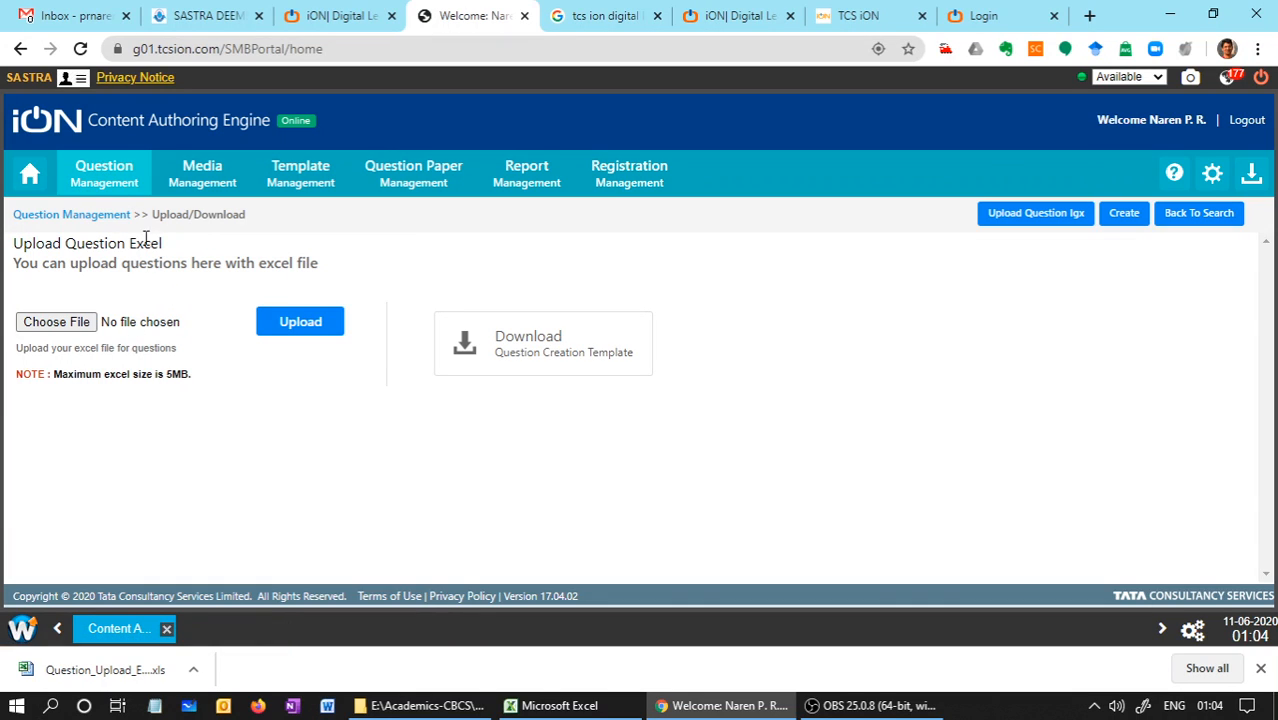
click(178, 182)
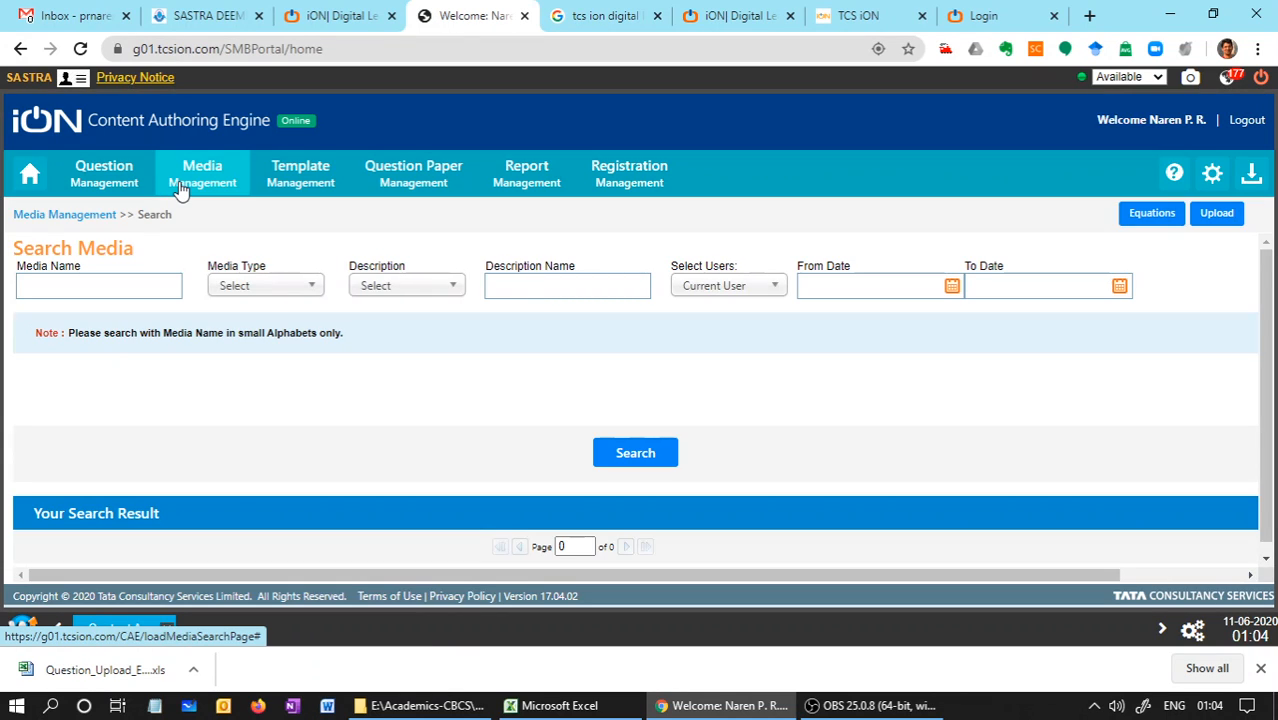
click(1210, 212)
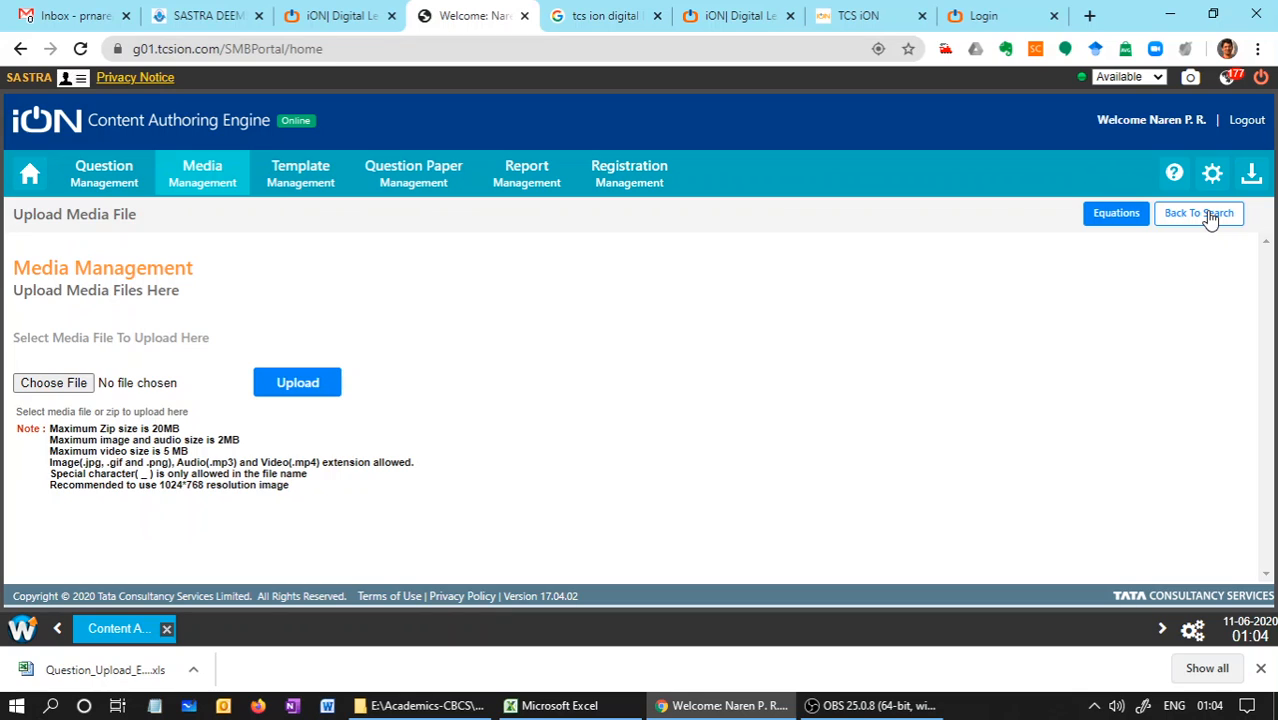
Choose the Image-Files ZIP archive from End-semester > Formats-for-Faculty > Stage-1-QB-Upload and upload it as media
click(54, 383)
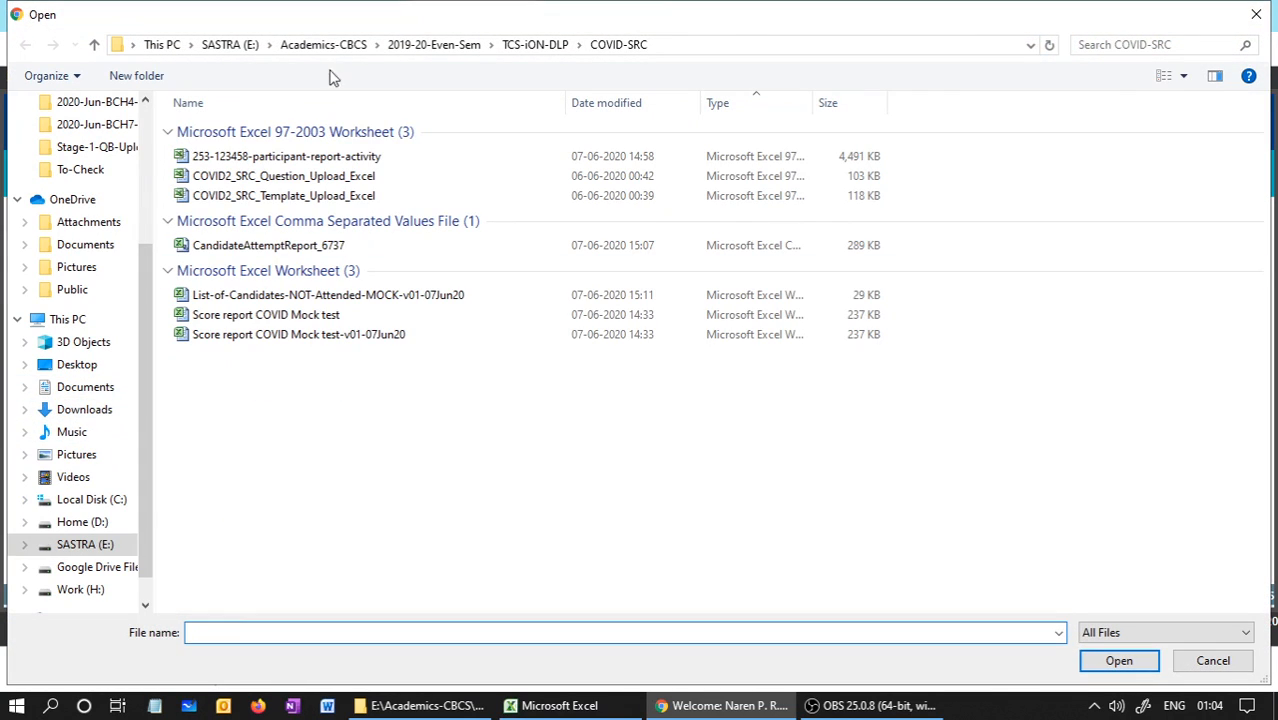
click(430, 45)
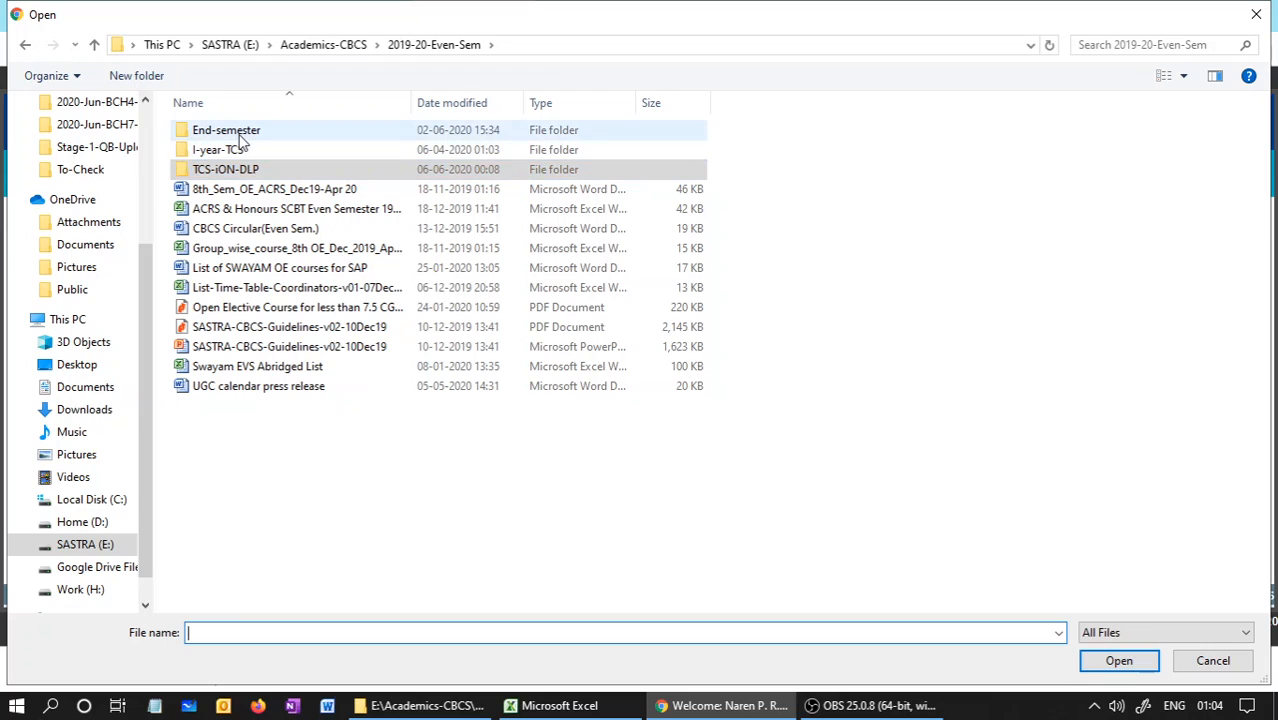
double_click(237, 136)
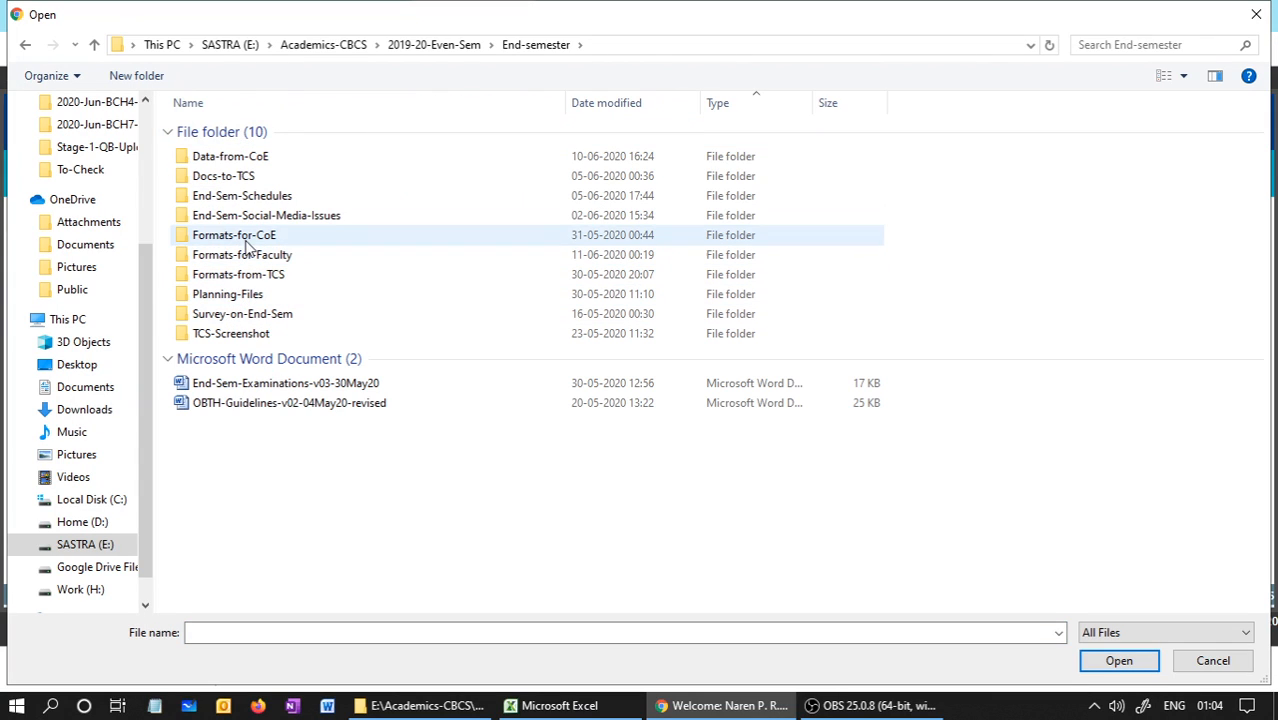
click(231, 257)
double_click(231, 257)
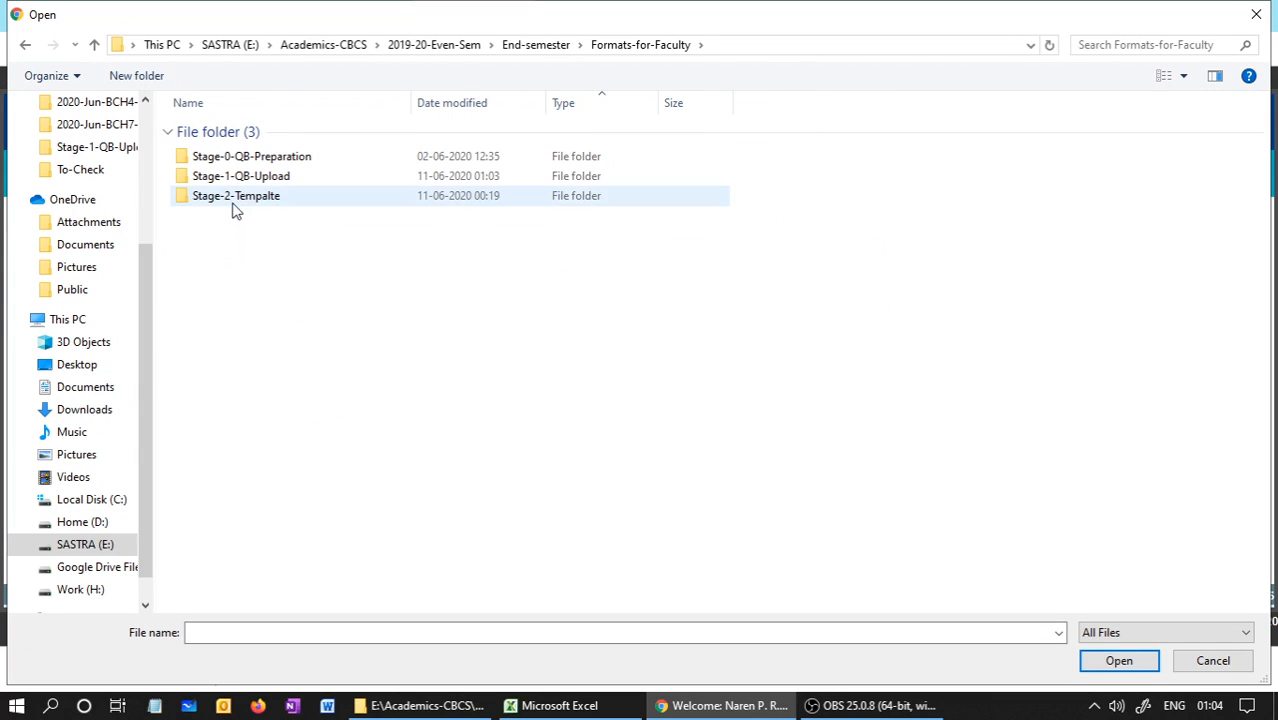
double_click(237, 177)
click(205, 298)
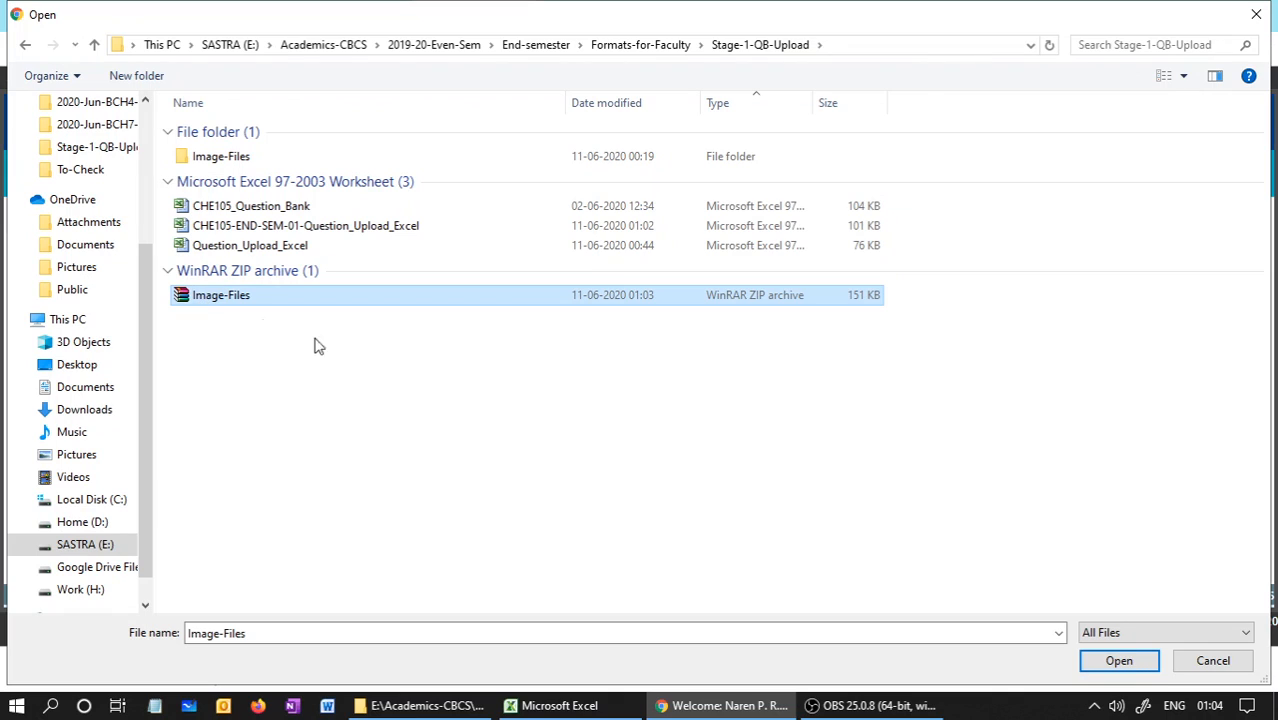
click(1120, 660)
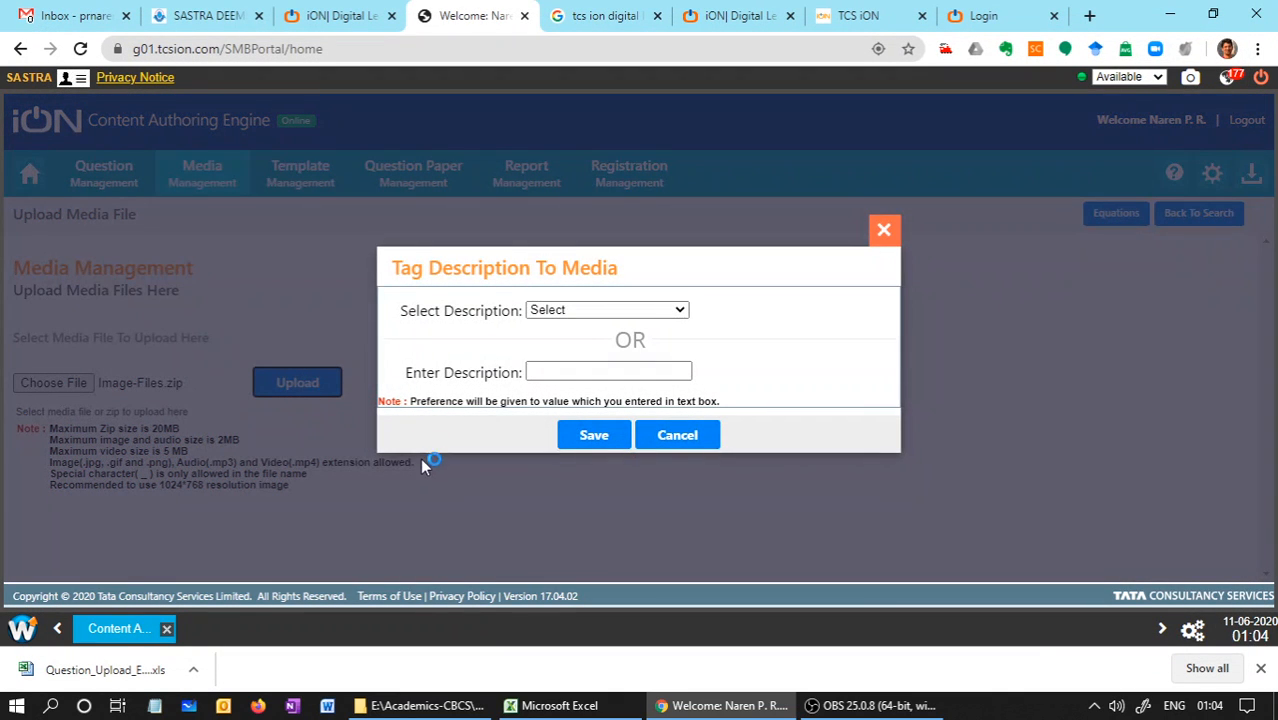
Tag the uploaded media with the new description CHE105EM and save it
click(557, 311)
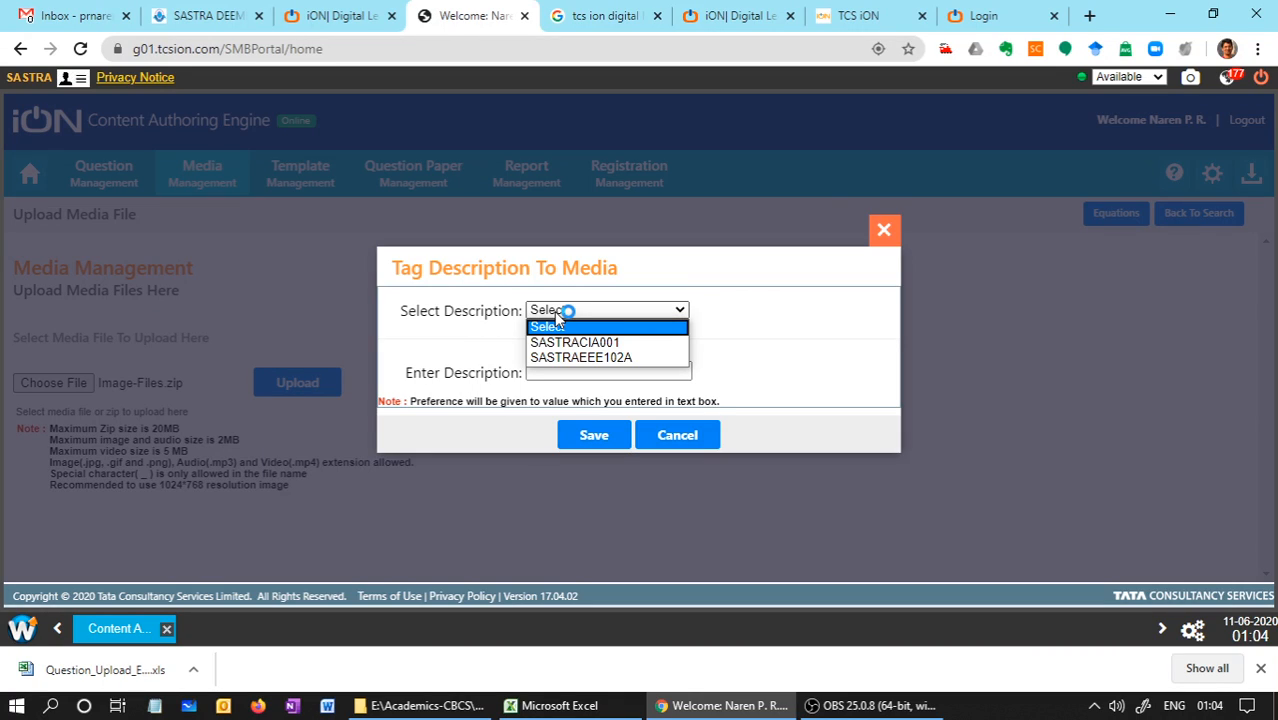
click(557, 315)
click(556, 375)
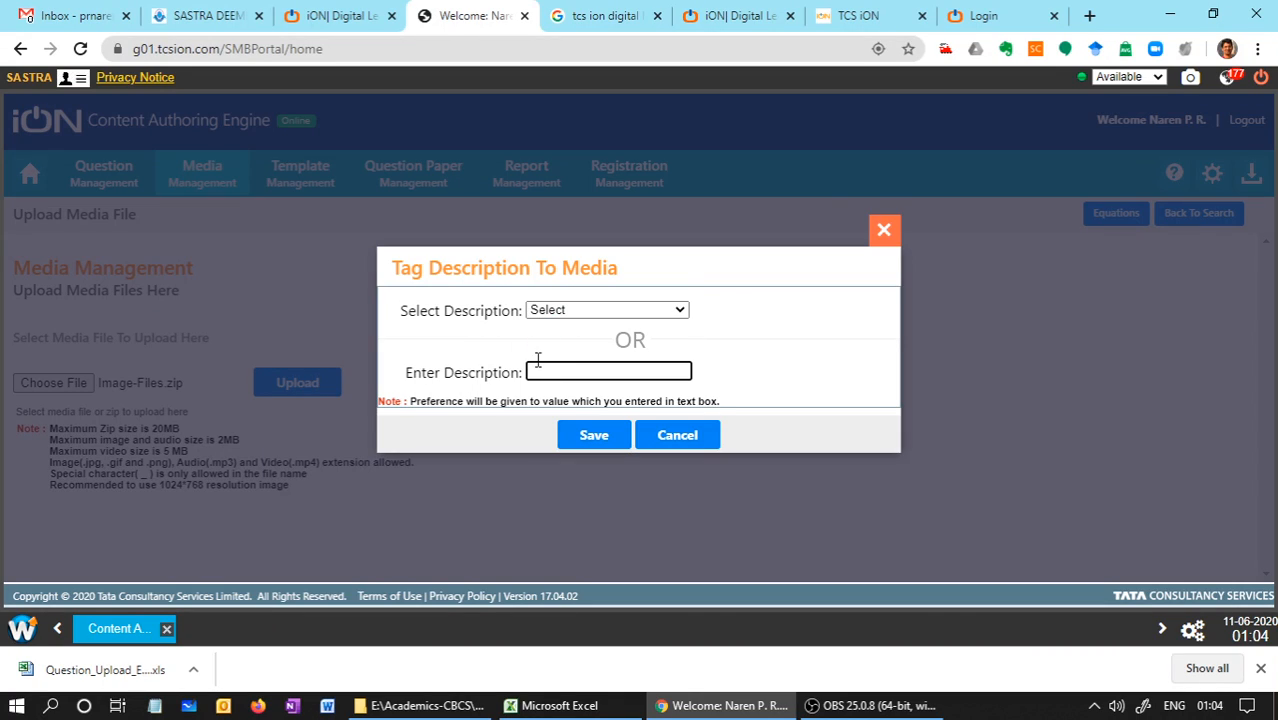
text(END)
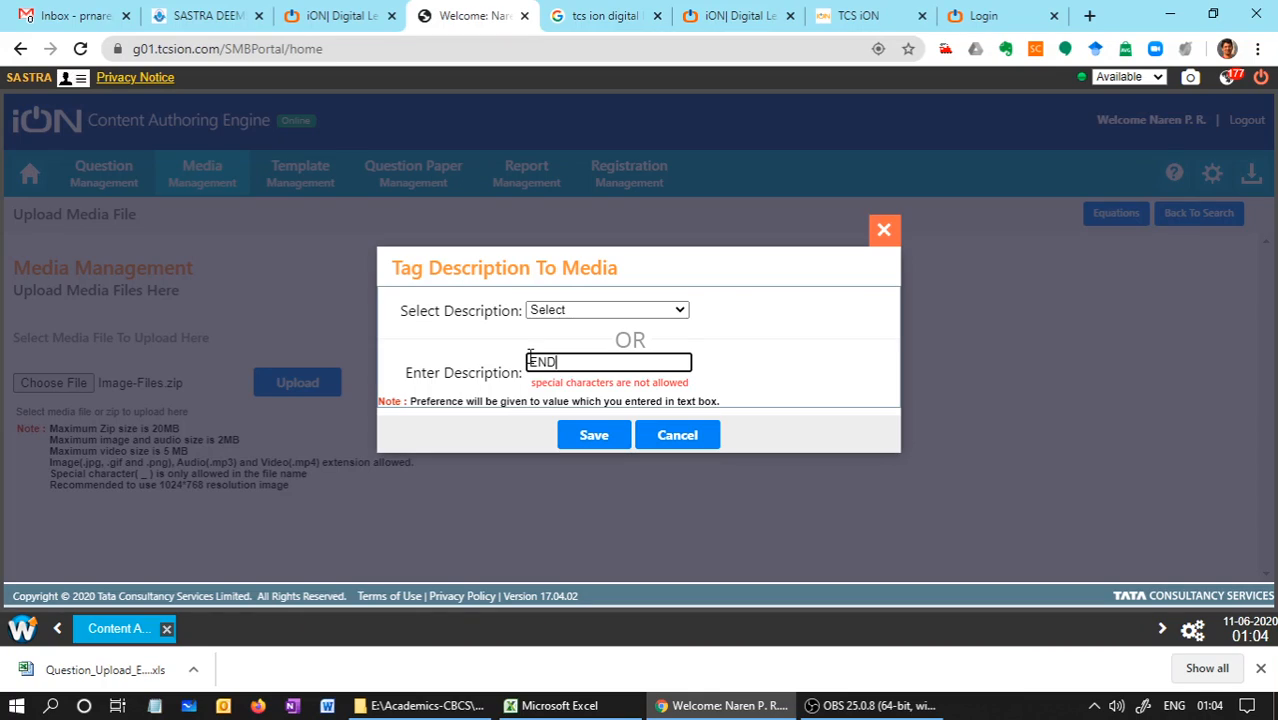
text(SEM0)
text(SH)
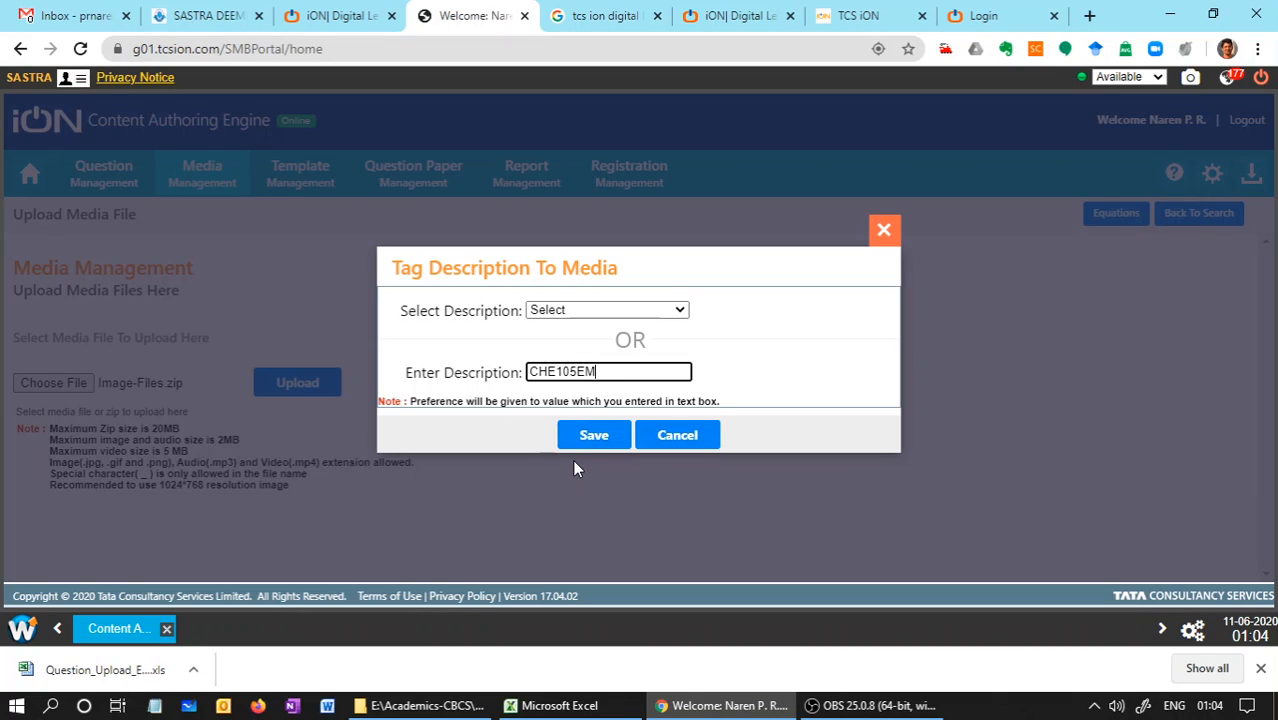
click(594, 436)
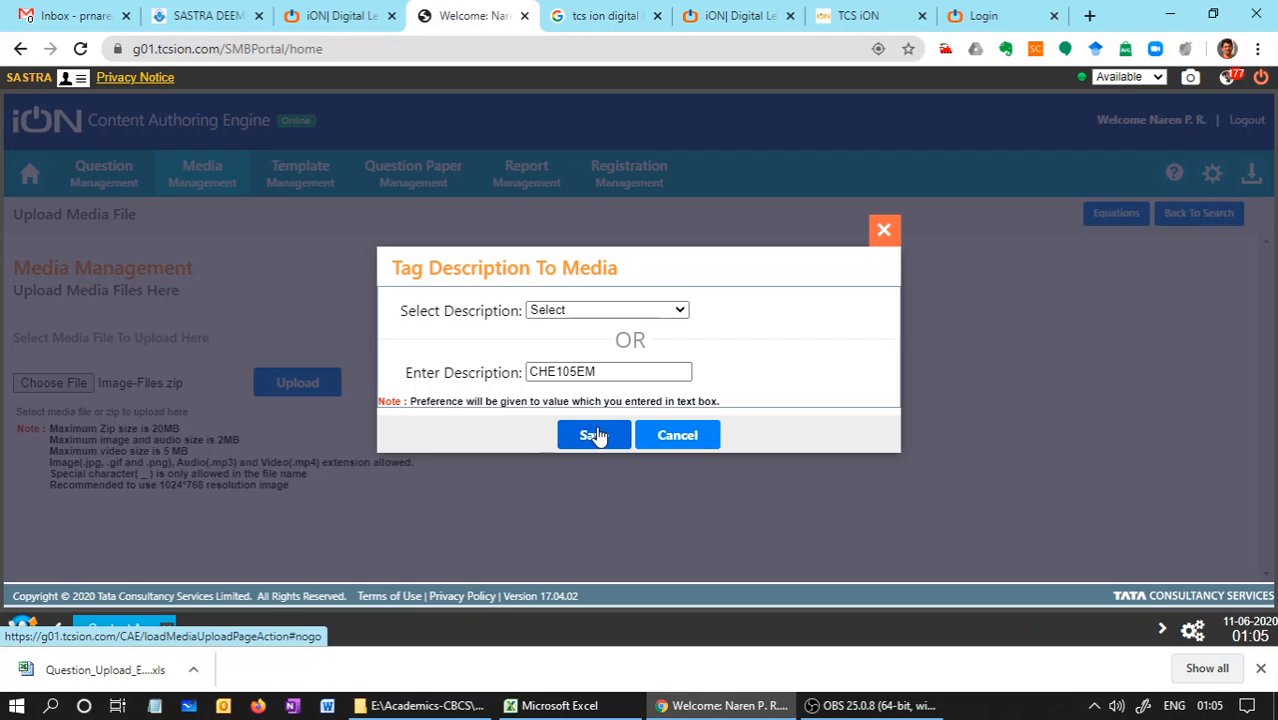
click(594, 436)
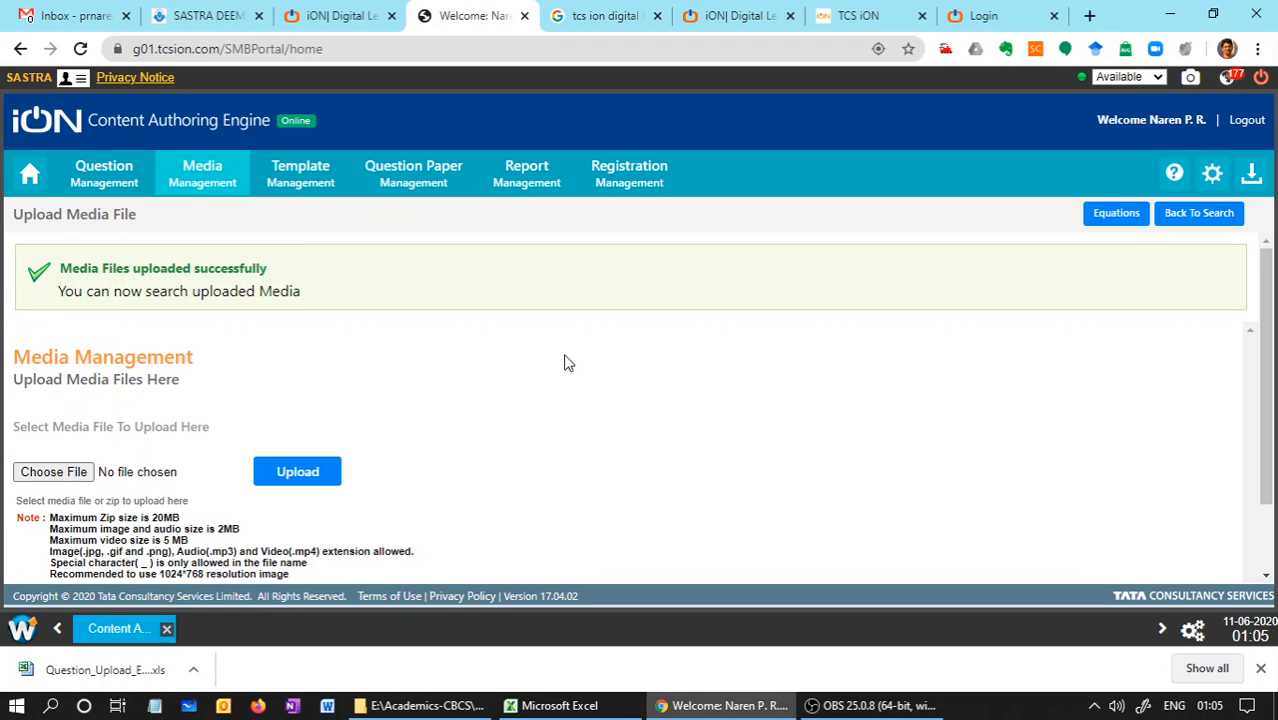
Search Media Management for the media files with the description CHE105EM
click(203, 177)
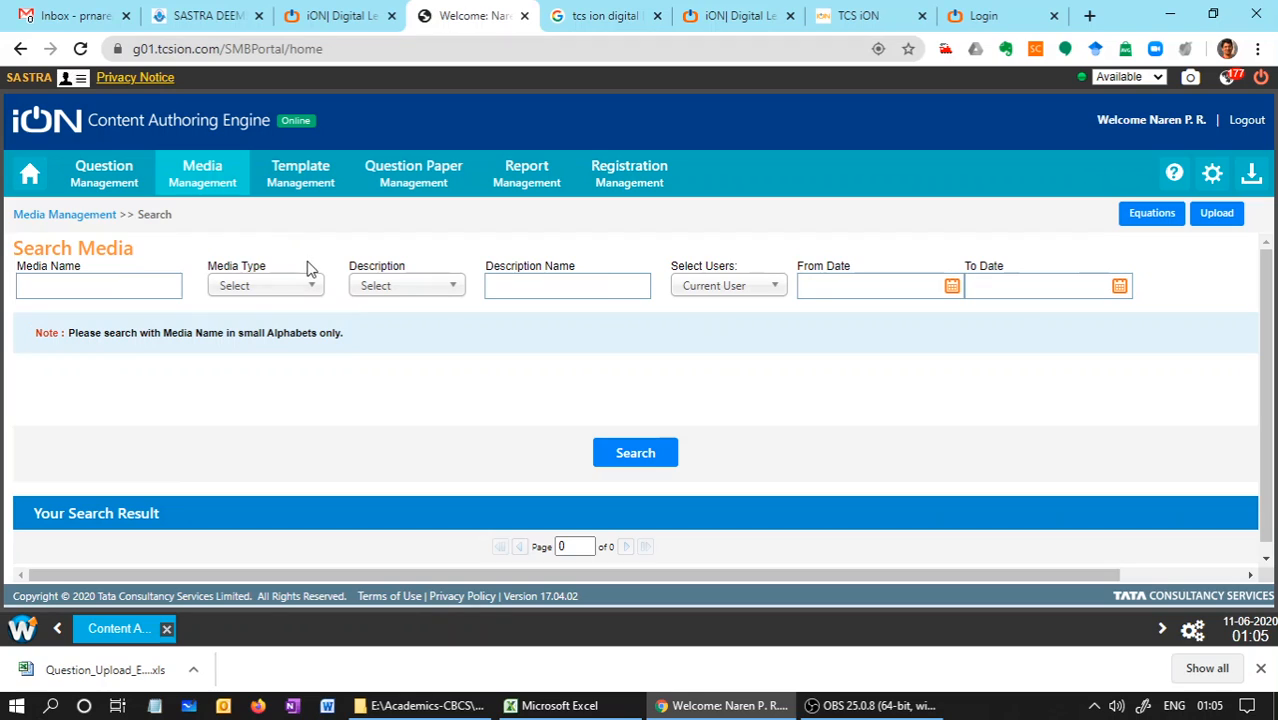
click(364, 292)
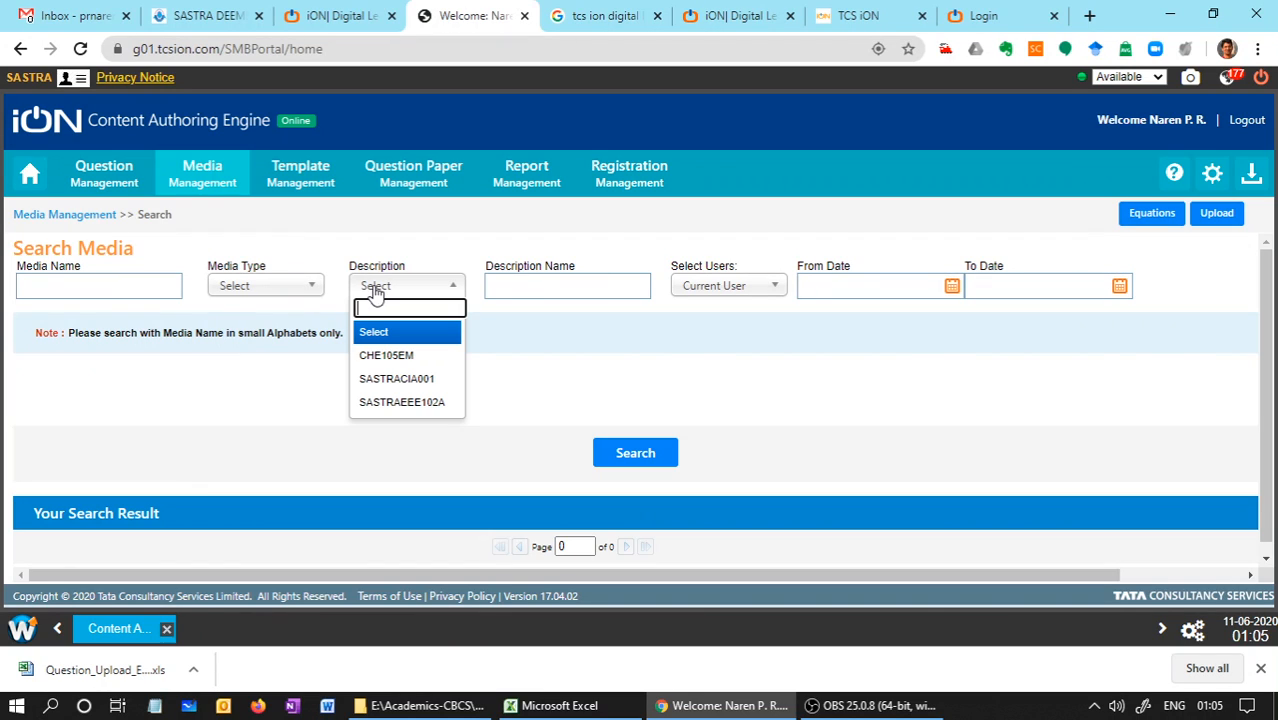
click(383, 360)
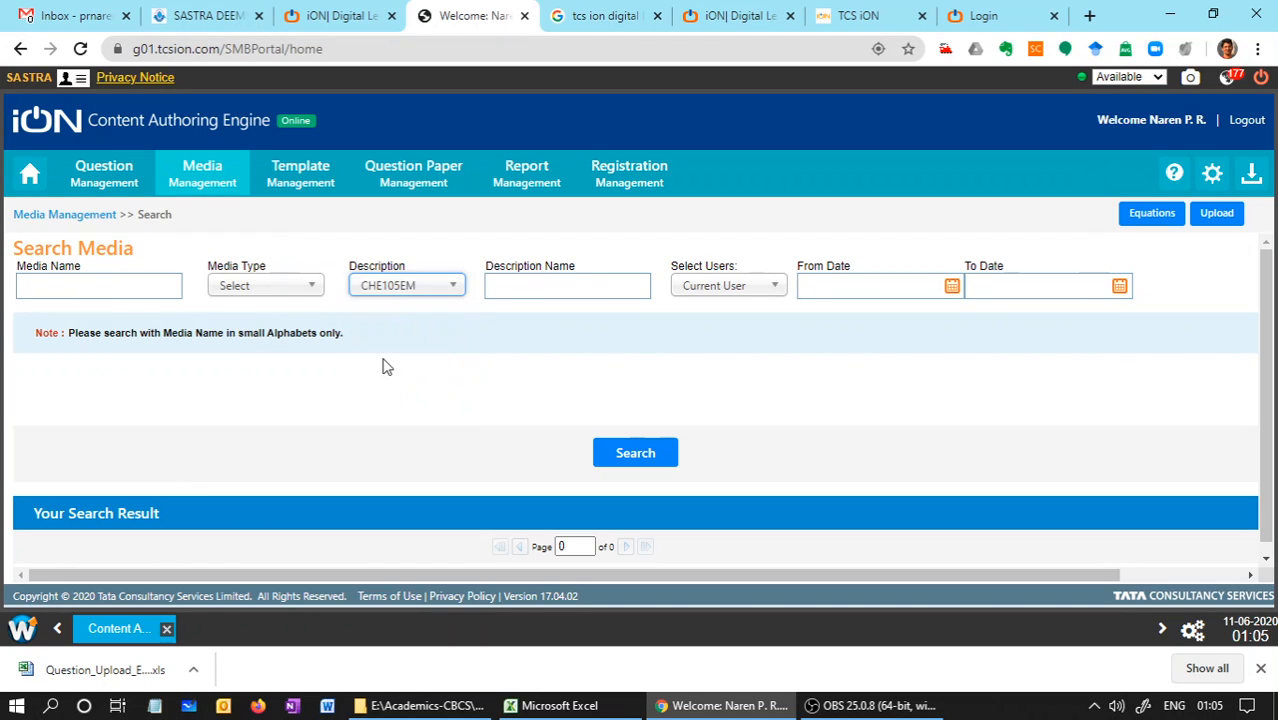
click(620, 455)
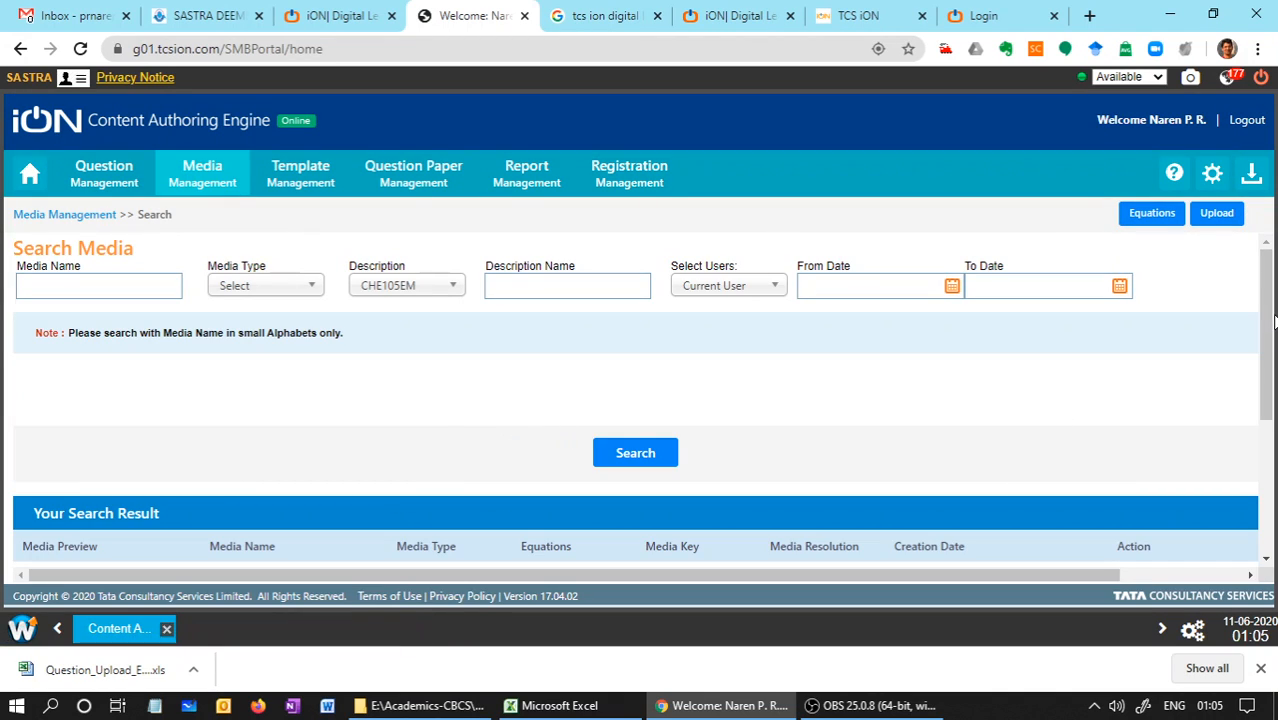
drag(1266, 320, 1263, 480)
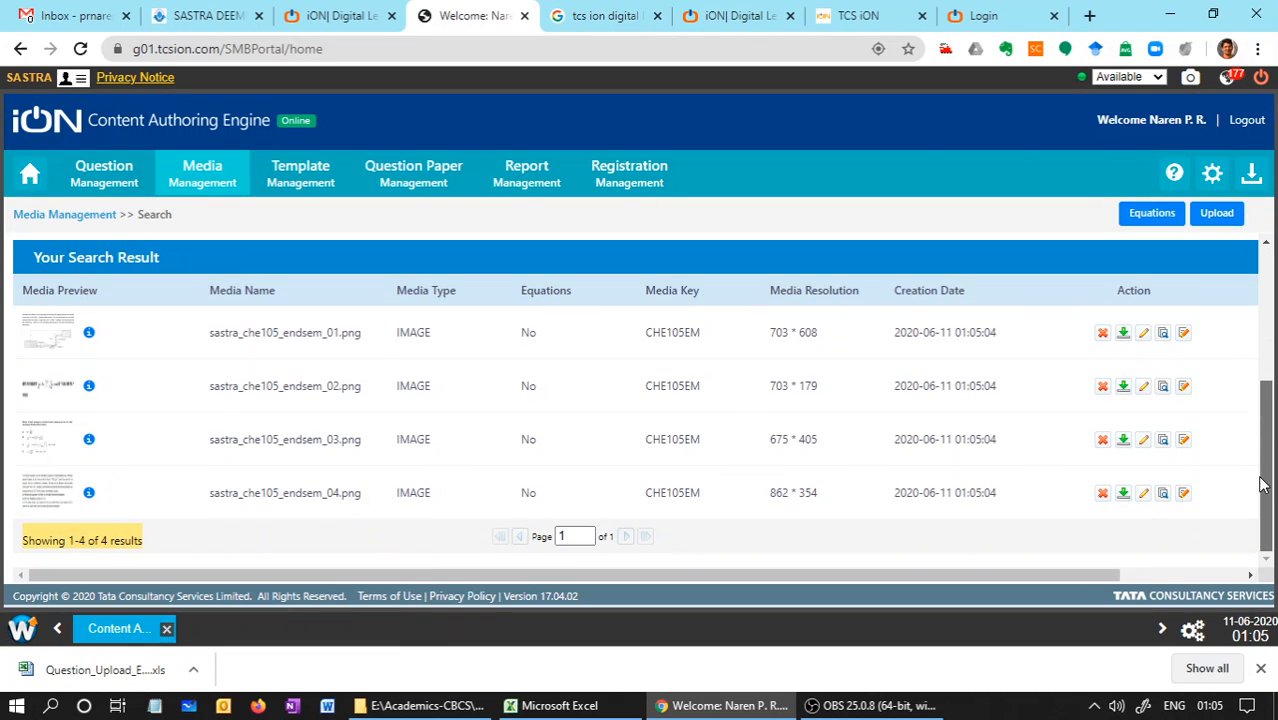
Preview the uploaded images sastra_che105_endsem_04.png and sastra_che105_endsem_03.png, closing each preview
click(29, 487)
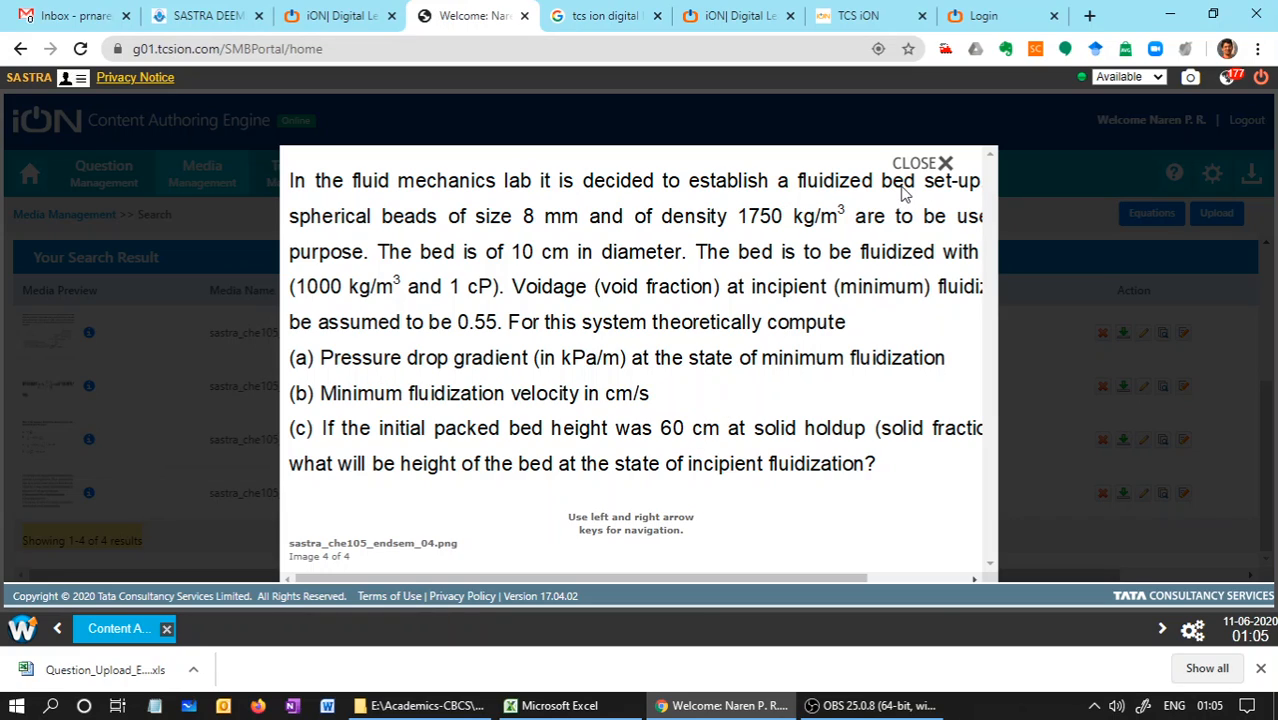
click(945, 163)
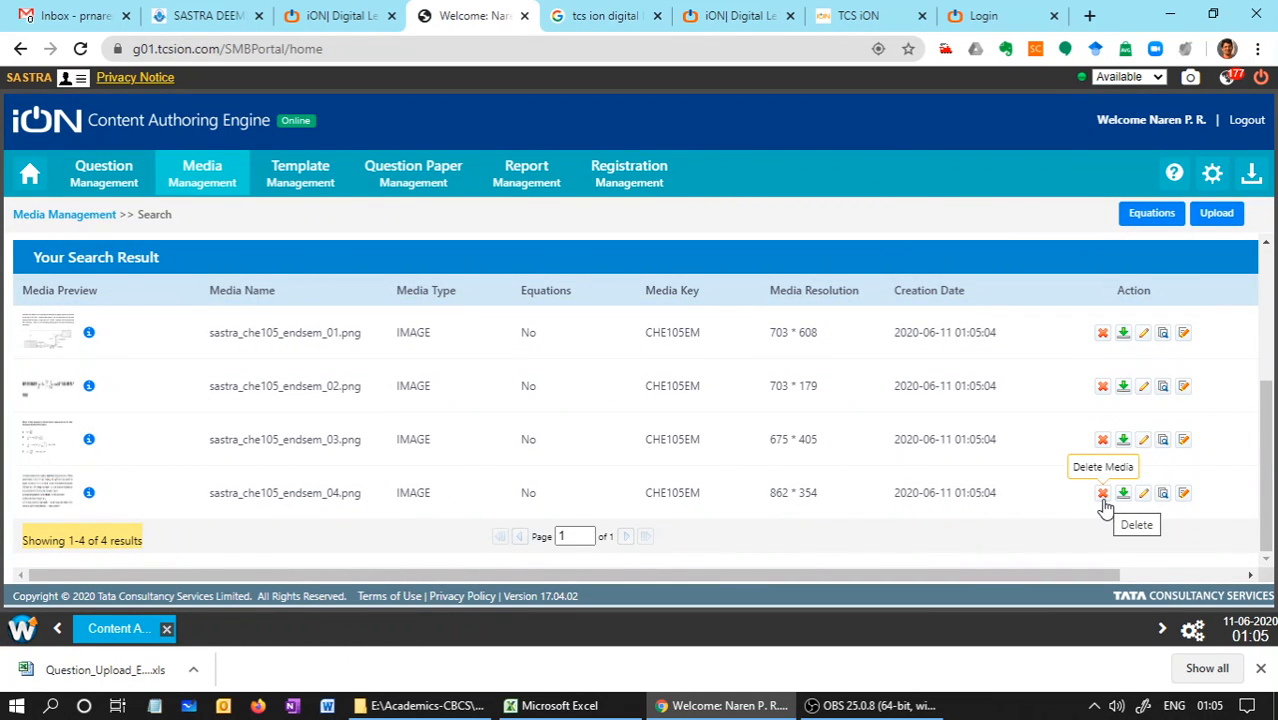
click(50, 440)
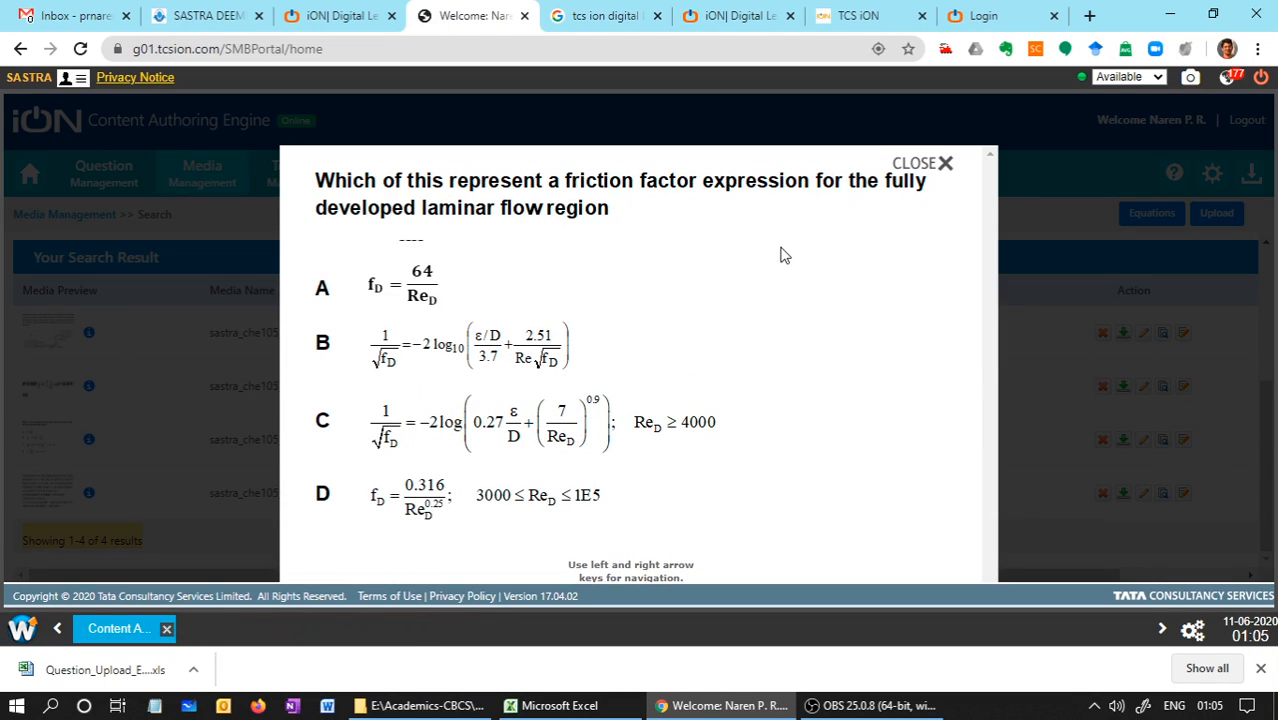
click(945, 165)
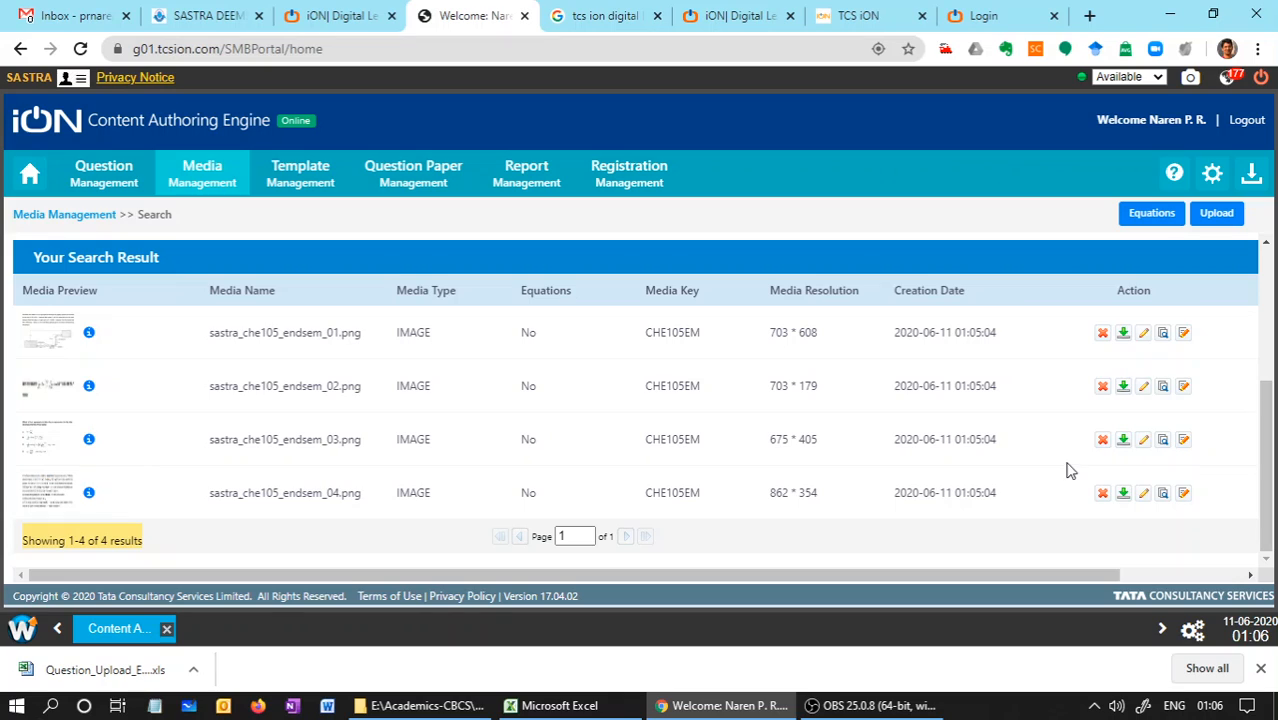
Preview the uploaded images sastra_che105_endsem_01.png, sastra_che105_endsem_02.png and sastra_che105_endsem_04.png one after another
click(32, 342)
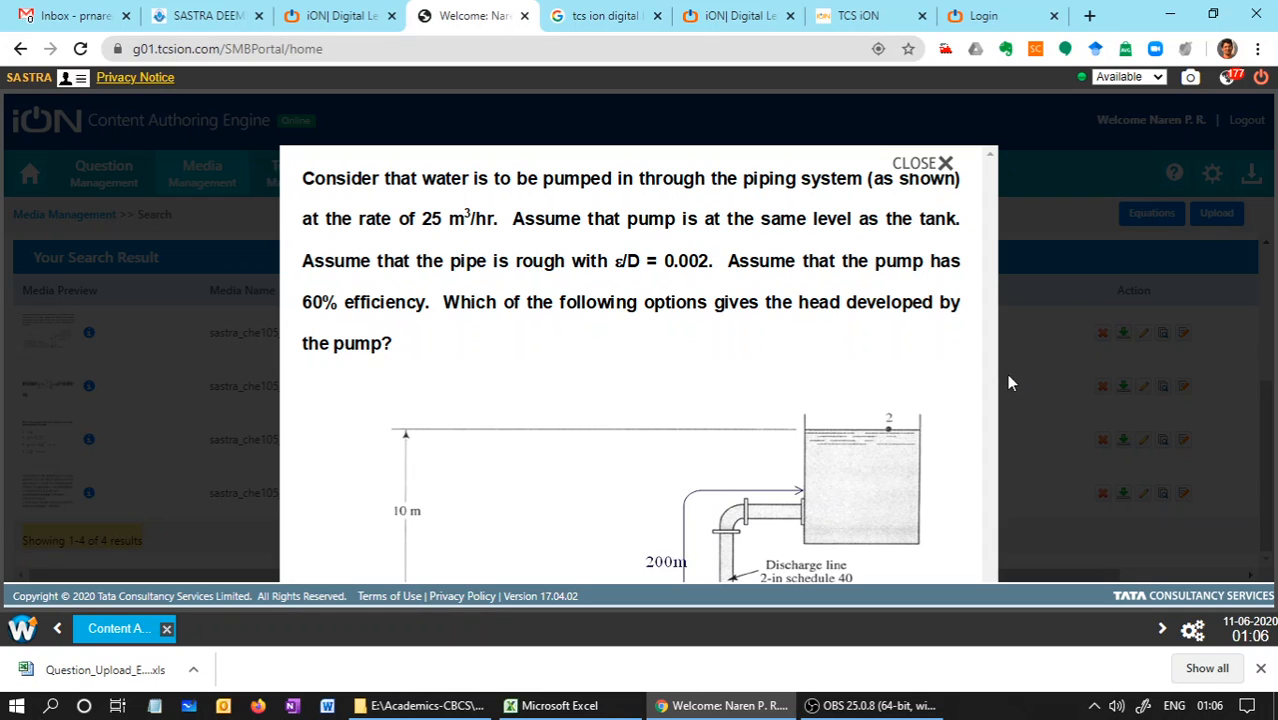
click(710, 390)
click(38, 403)
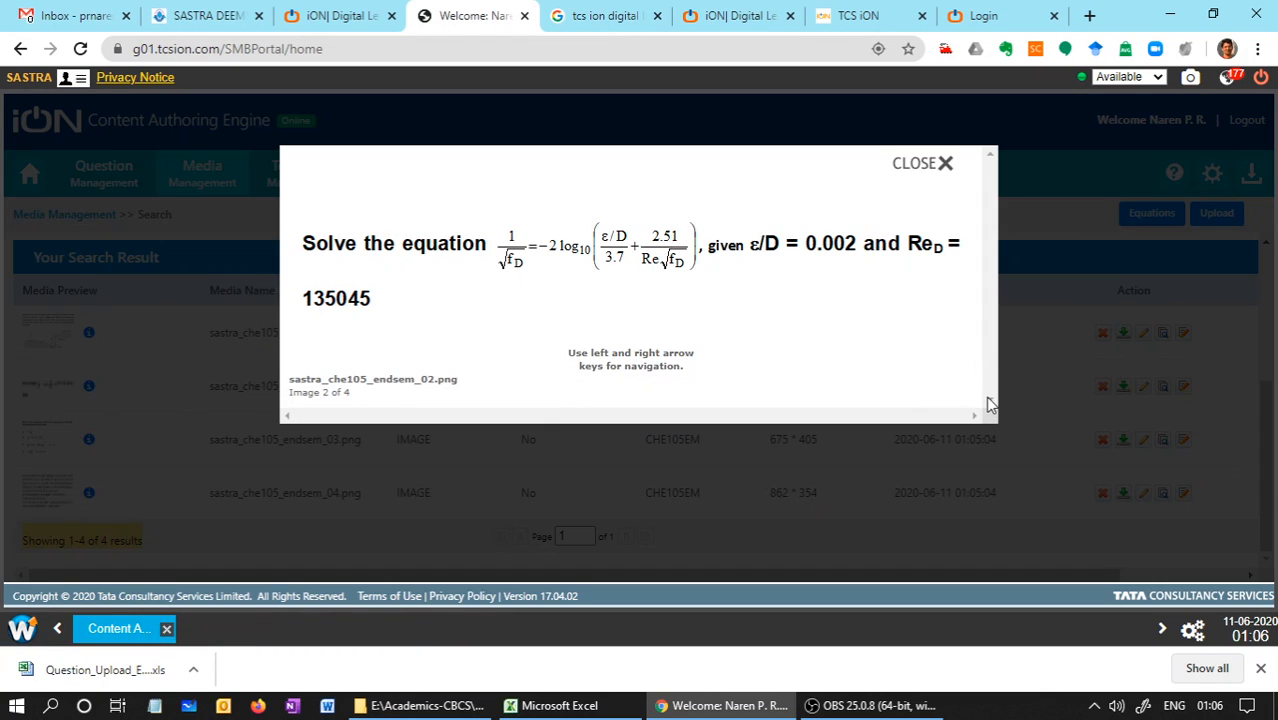
click(944, 165)
click(57, 505)
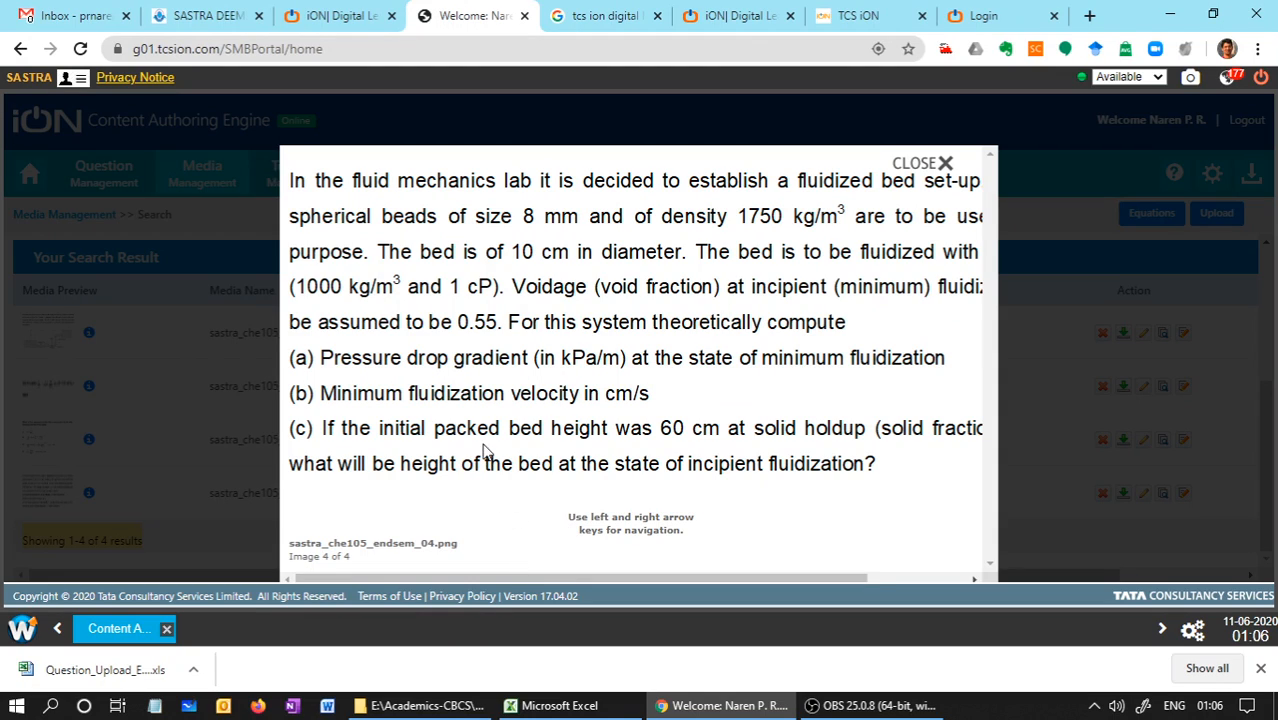
scroll(485, 450, up, 2)
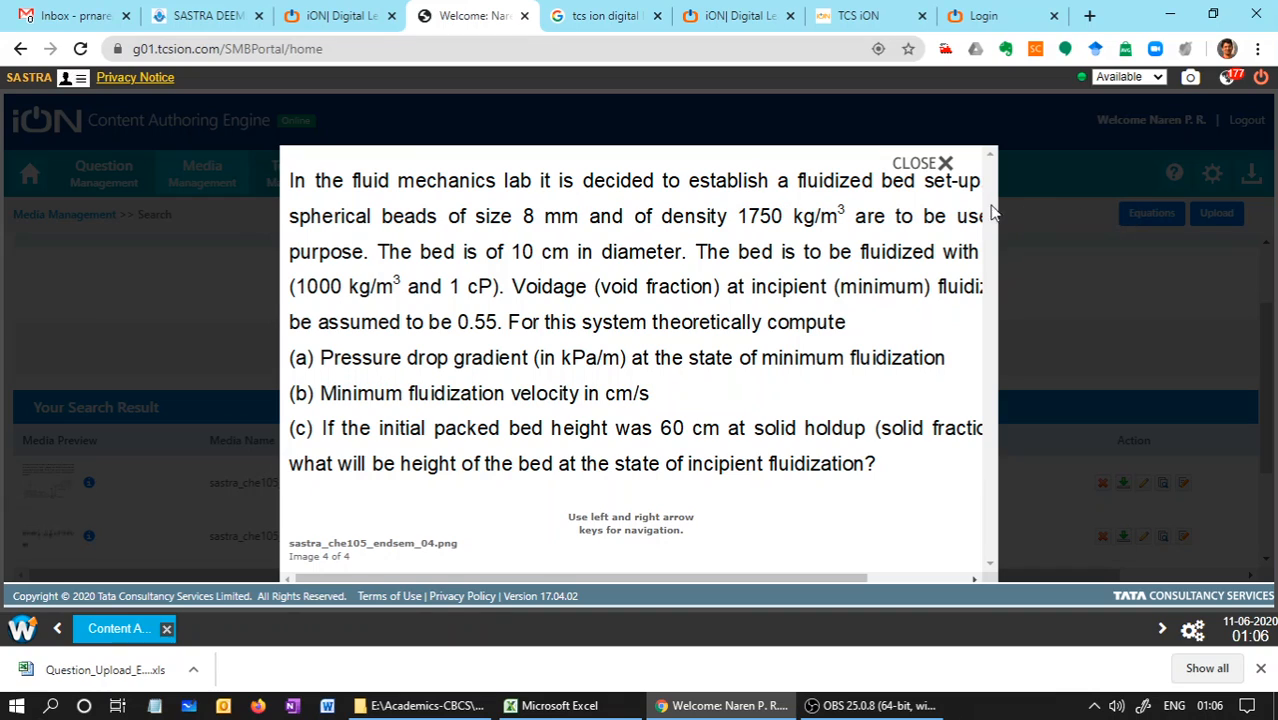
click(946, 163)
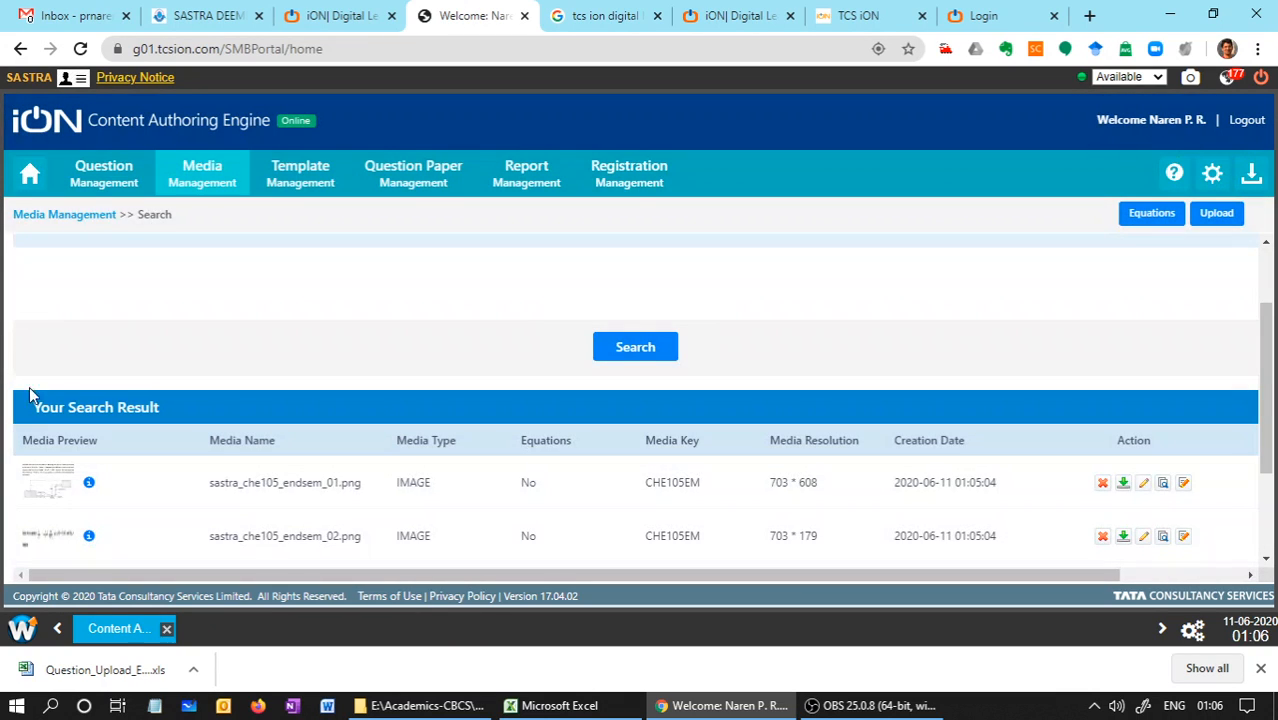
Preview sastra_che105_endsem_01.png, move to the previous image and back within the viewer, and review the list of media results
click(48, 488)
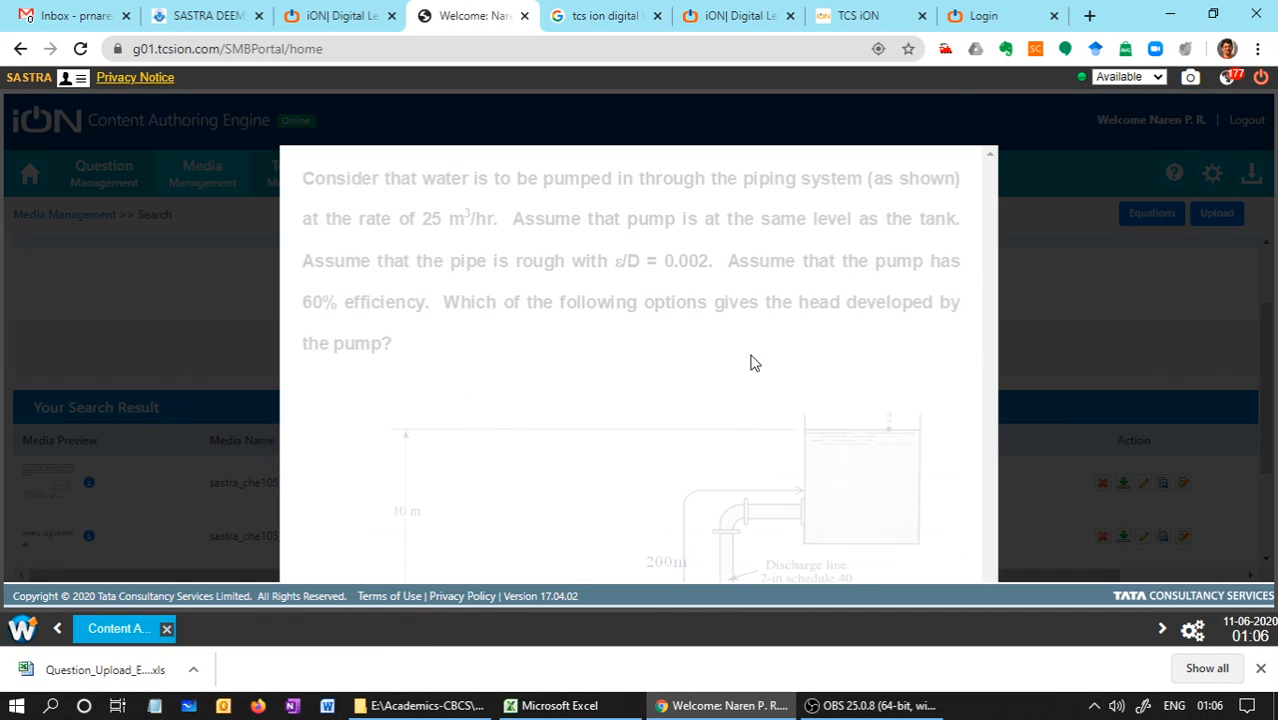
key(Left)
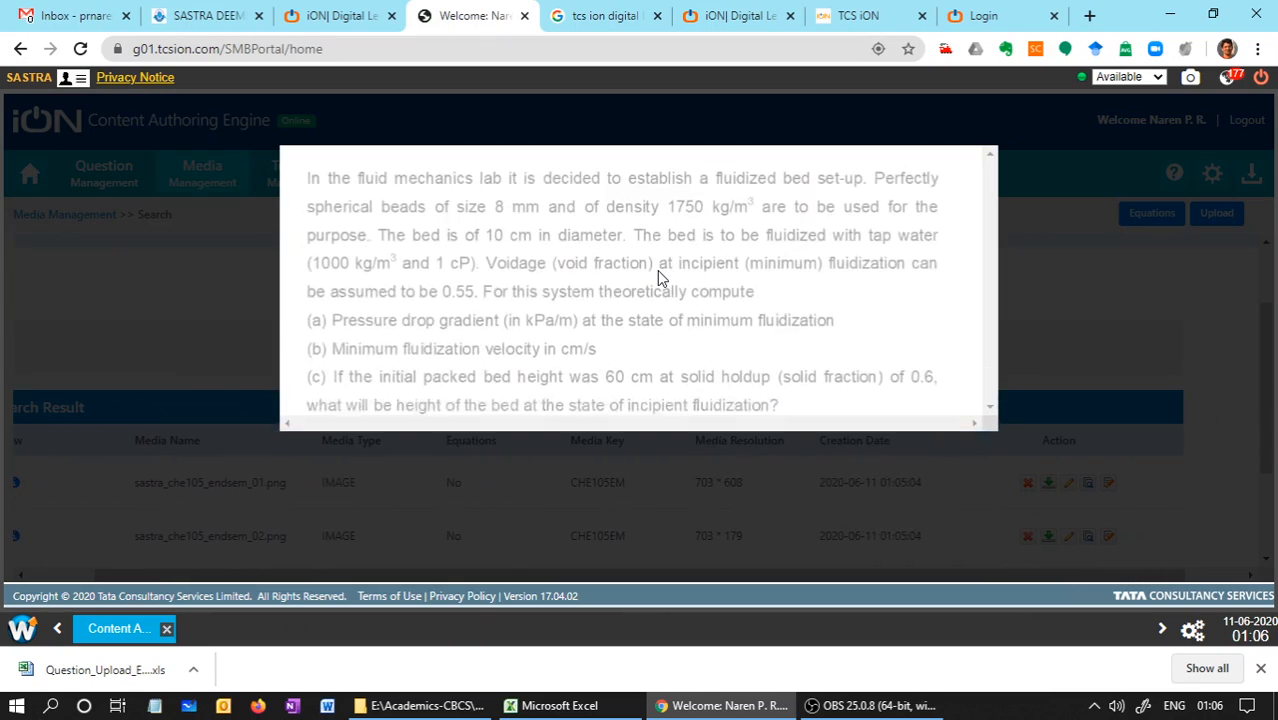
key(Right)
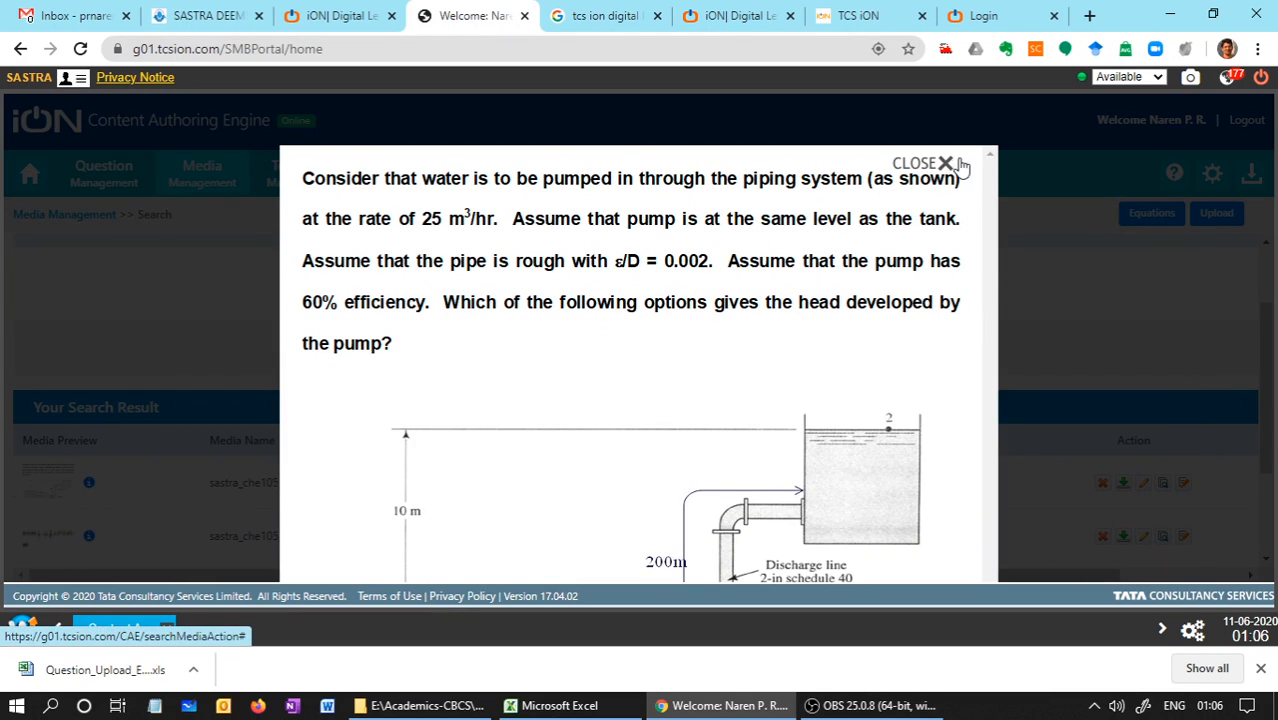
key(Escape)
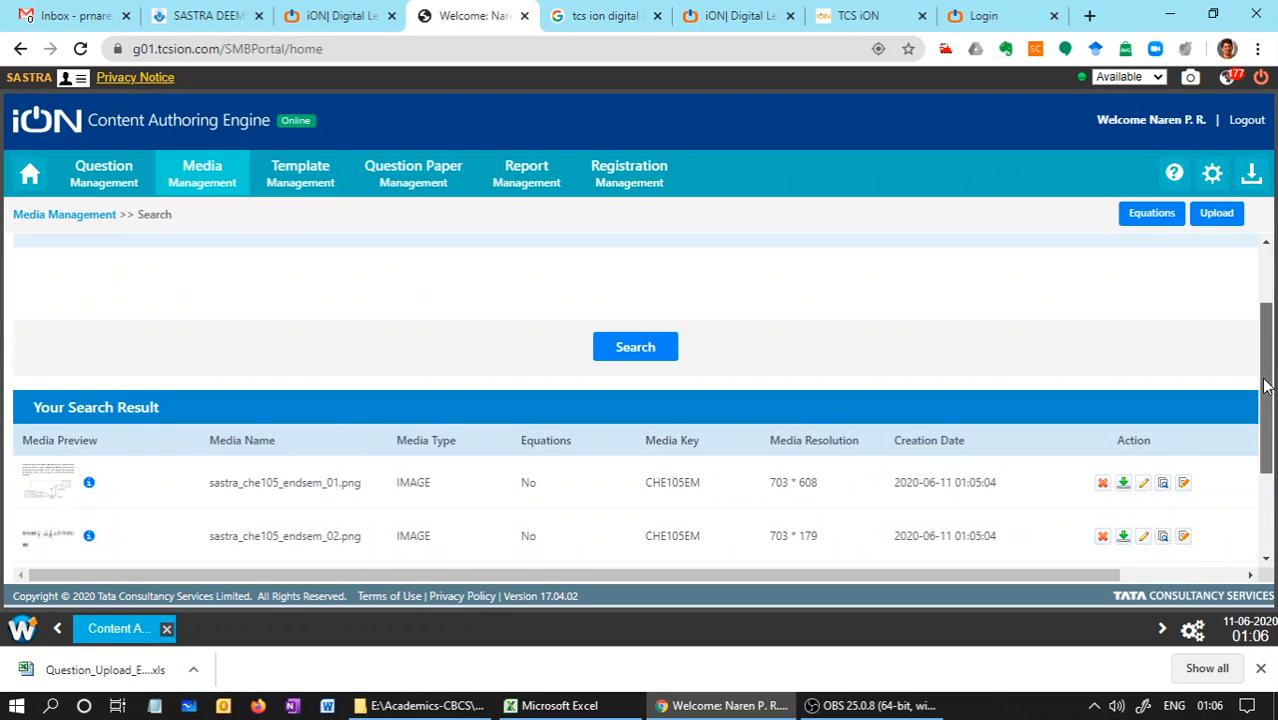
click(1268, 537)
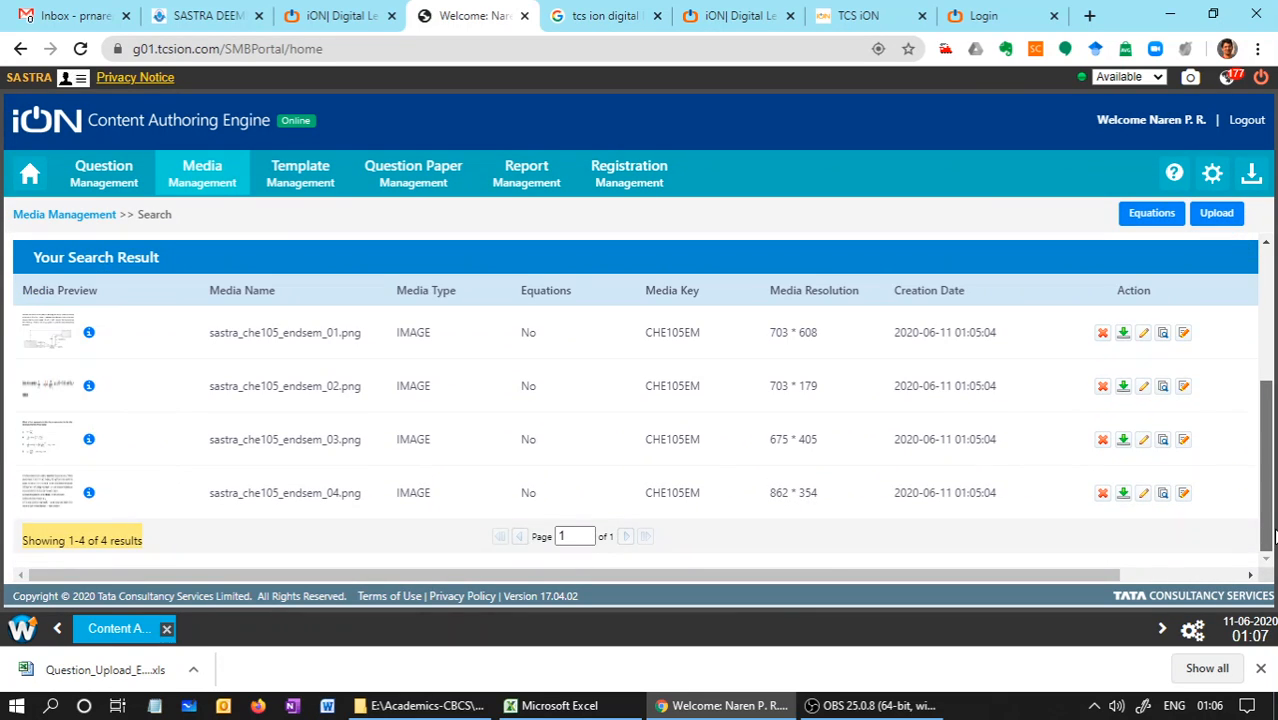
drag(1274, 508, 1274, 472)
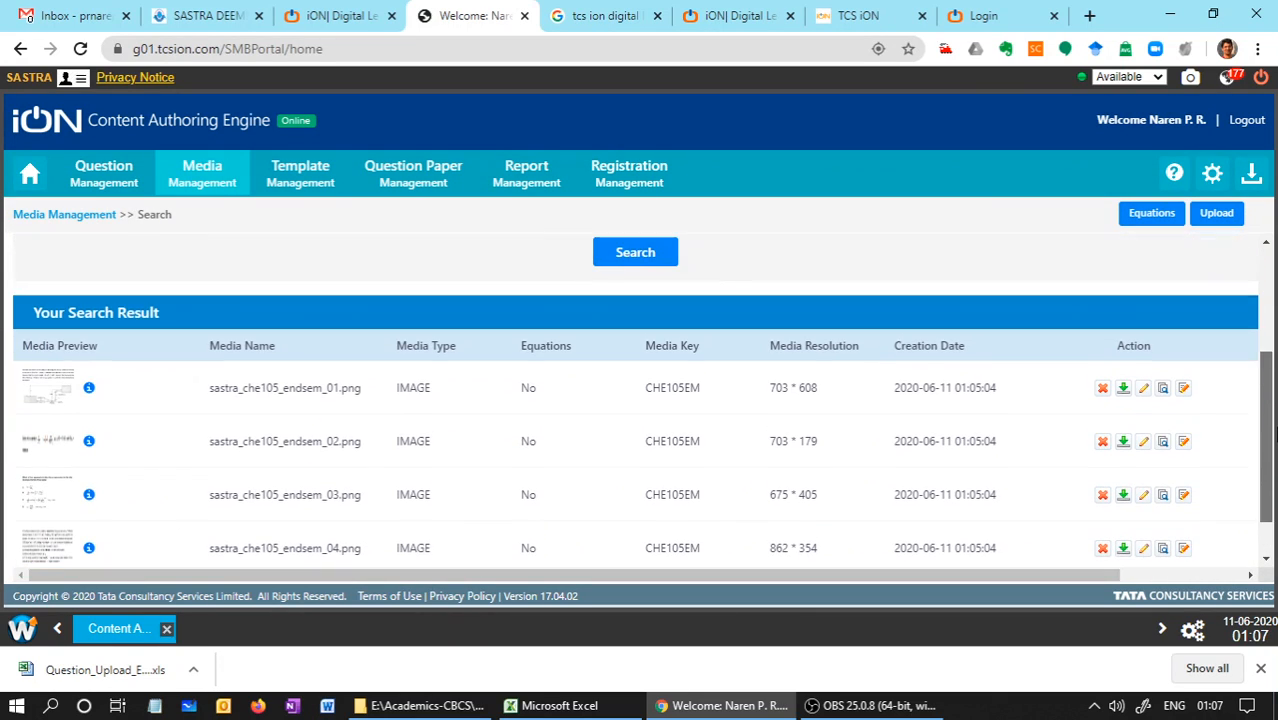
Open the question Excel upload page in Question Management and select CHE105-END-SEM-01-Question_Upload_Excel as the file to upload
click(104, 180)
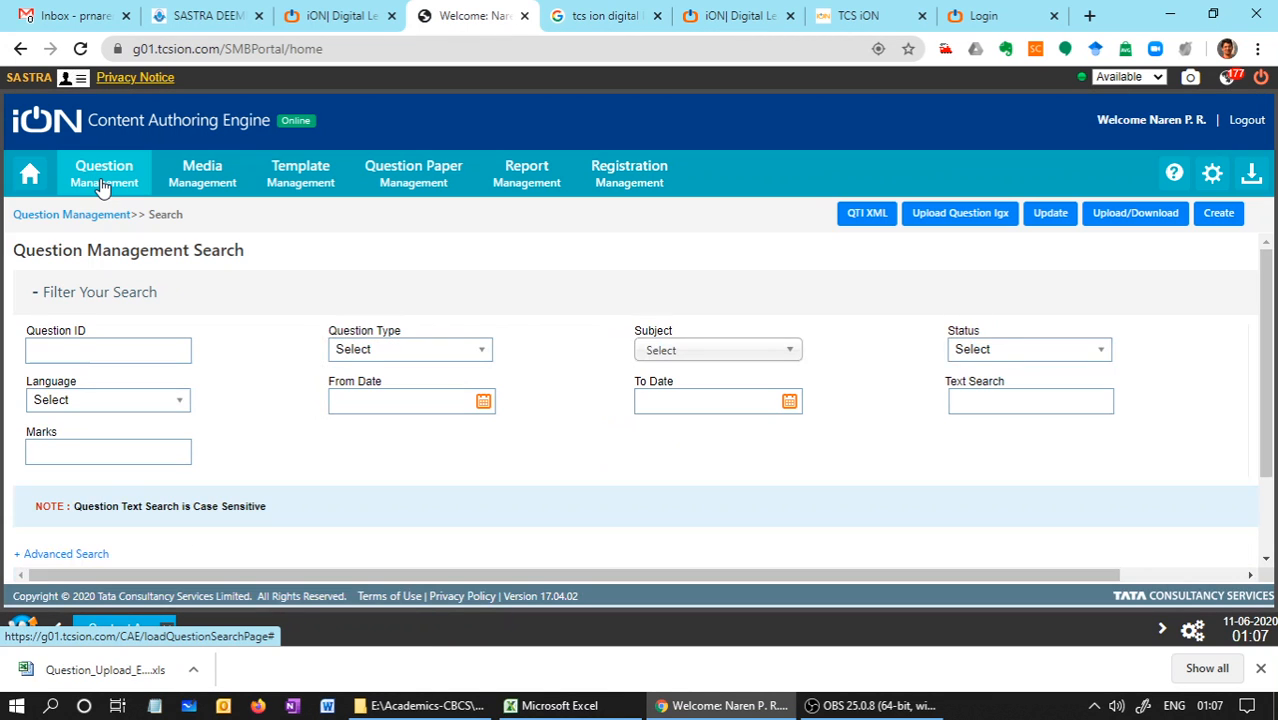
click(1148, 218)
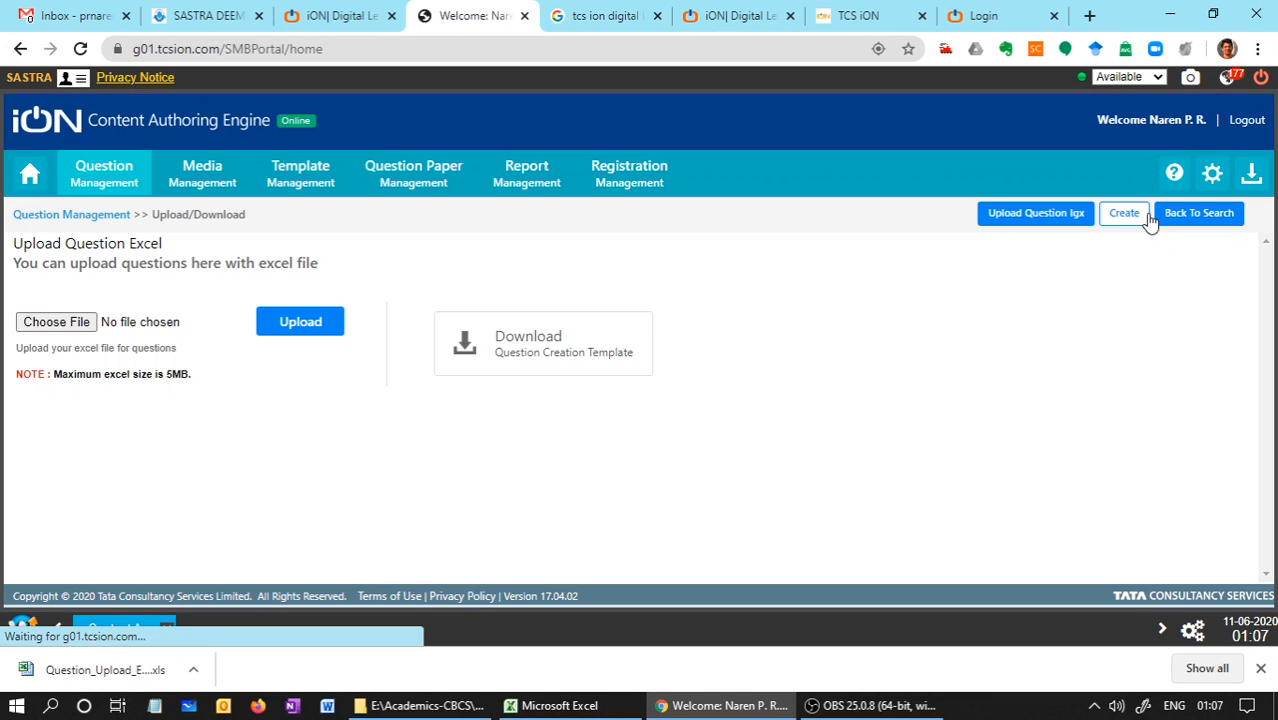
click(60, 329)
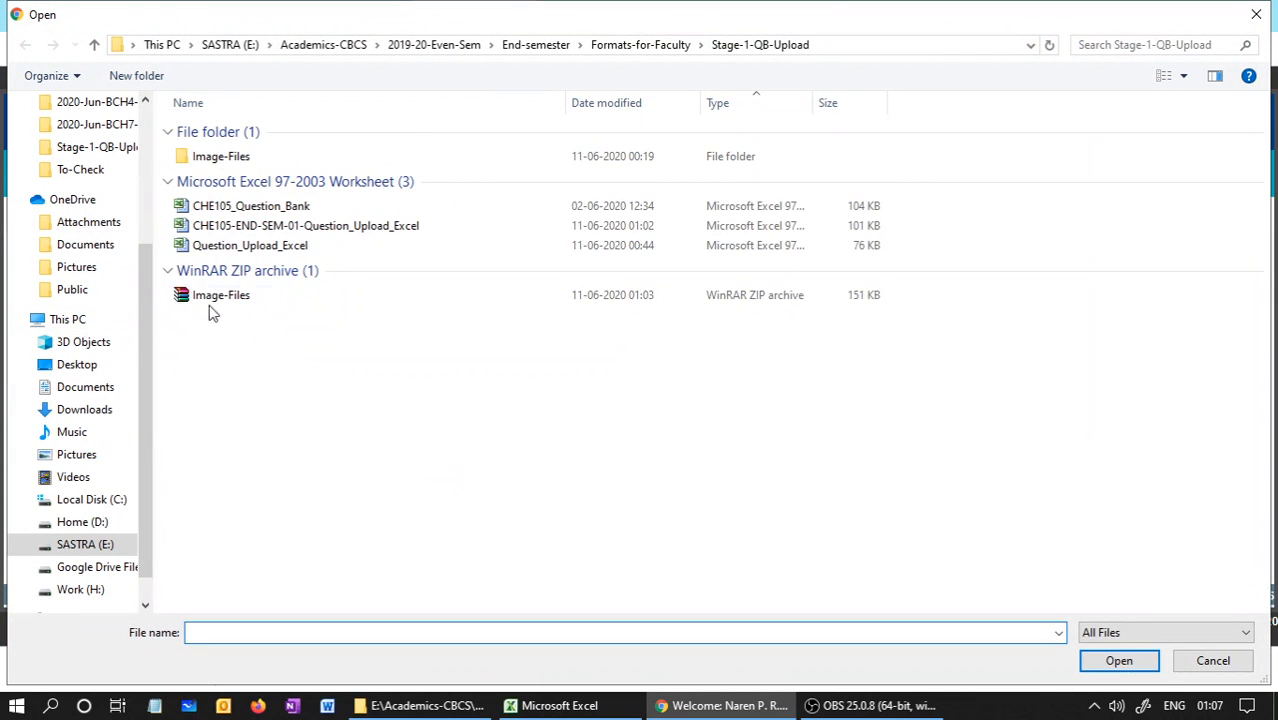
click(288, 224)
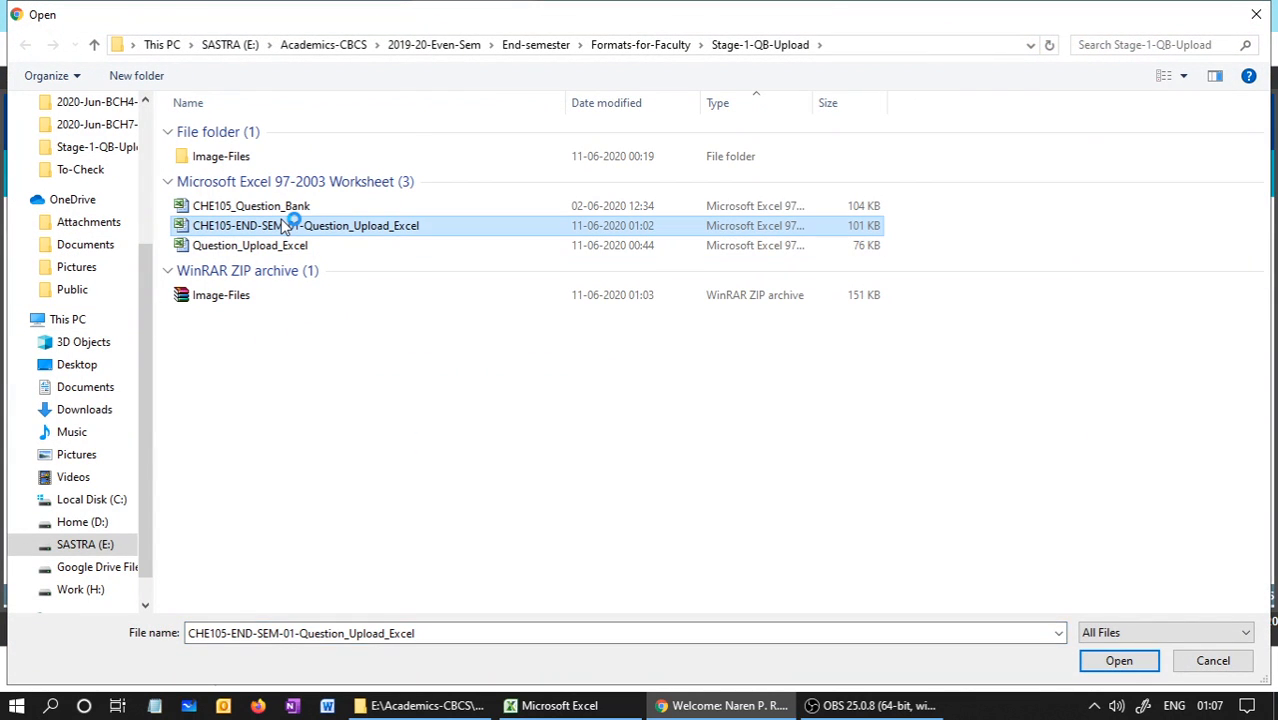
Open the CHE105-END-SEM-01-Question_Upload_Excel workbook in Excel, check its Configuration Details and English sheets, and close it
click(550, 705)
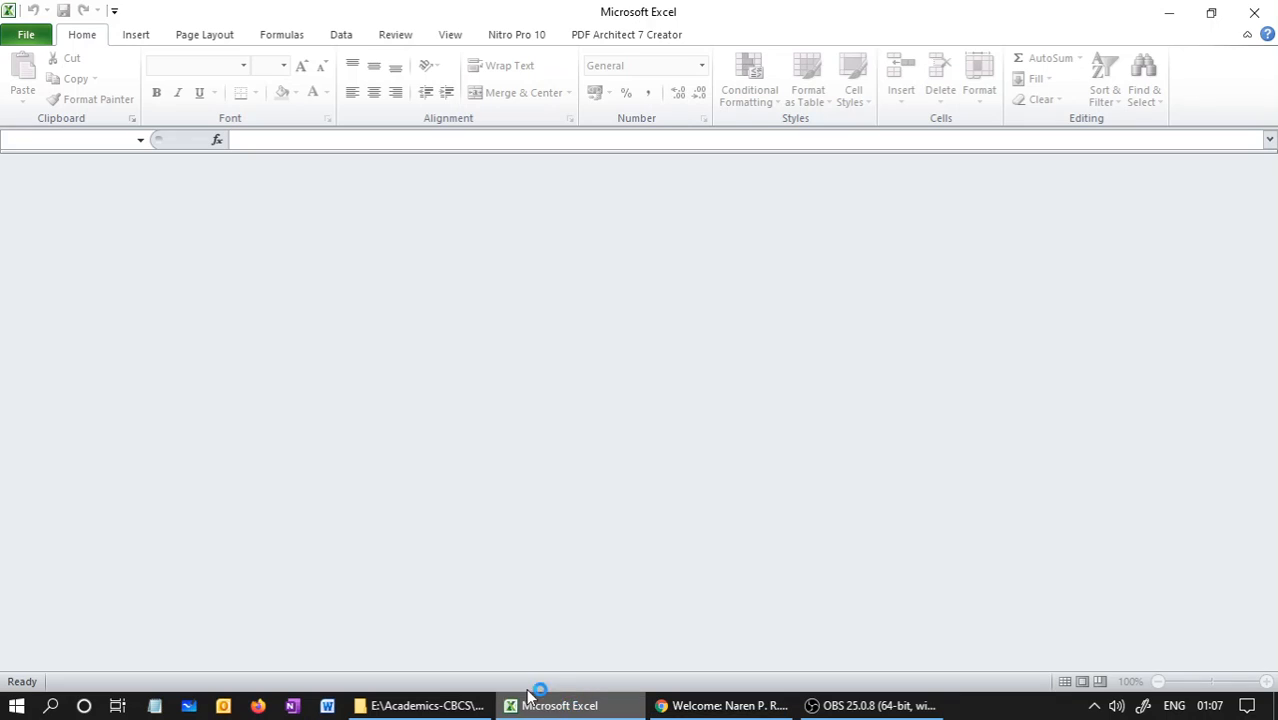
click(430, 705)
double_click(304, 297)
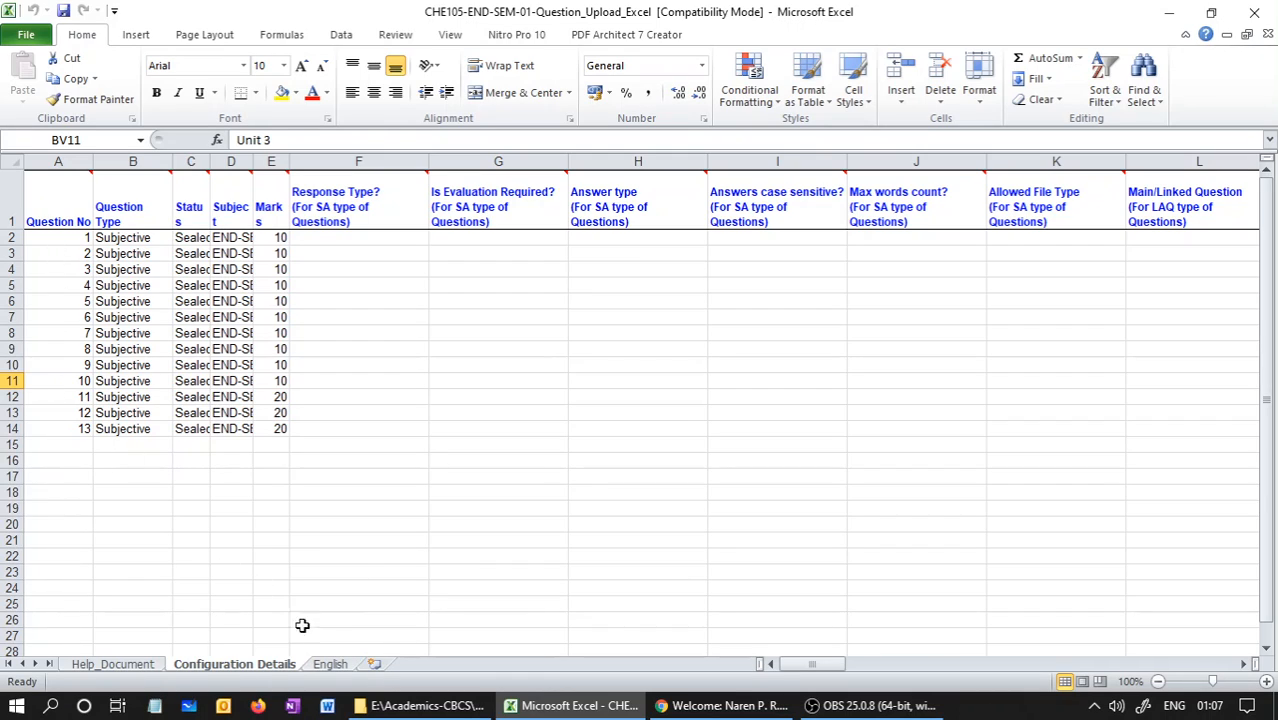
click(330, 664)
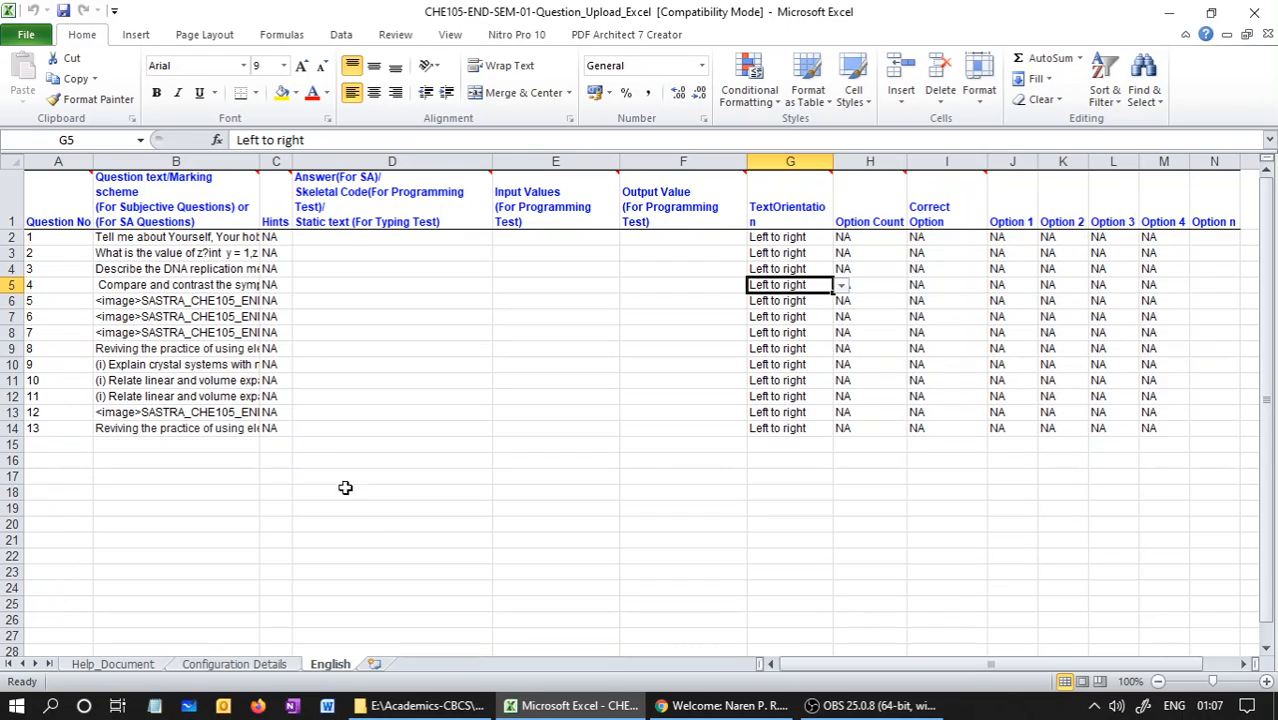
click(1266, 35)
Switch back to Chrome, confirm CHE105-END-SEM-01-Question_Upload_Excel as the chosen file, and upload it as the question Excel
click(747, 706)
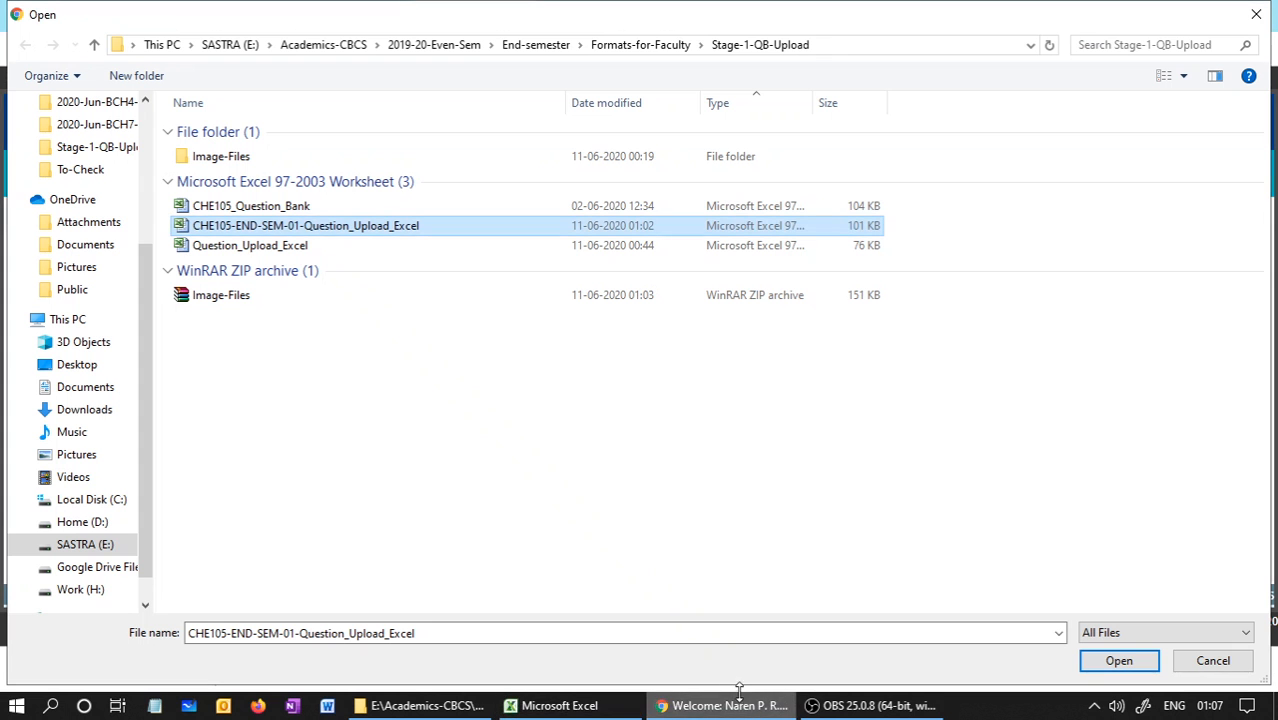
click(1128, 664)
click(279, 329)
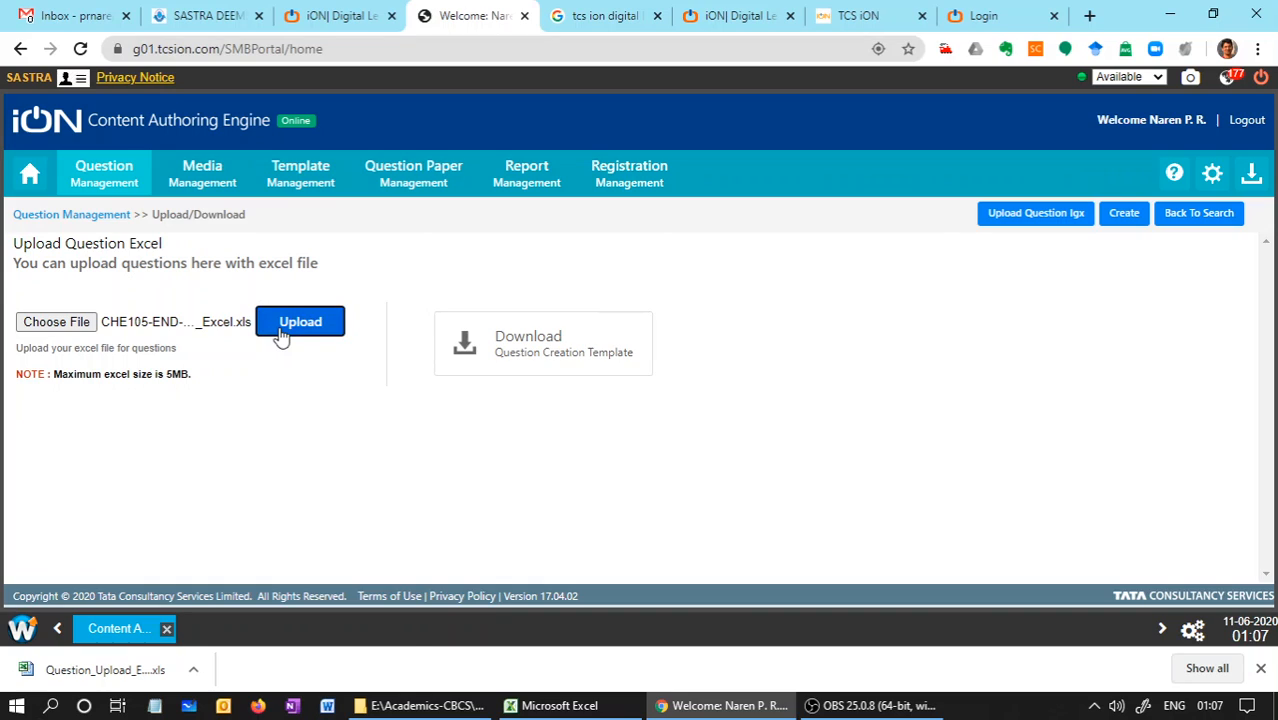
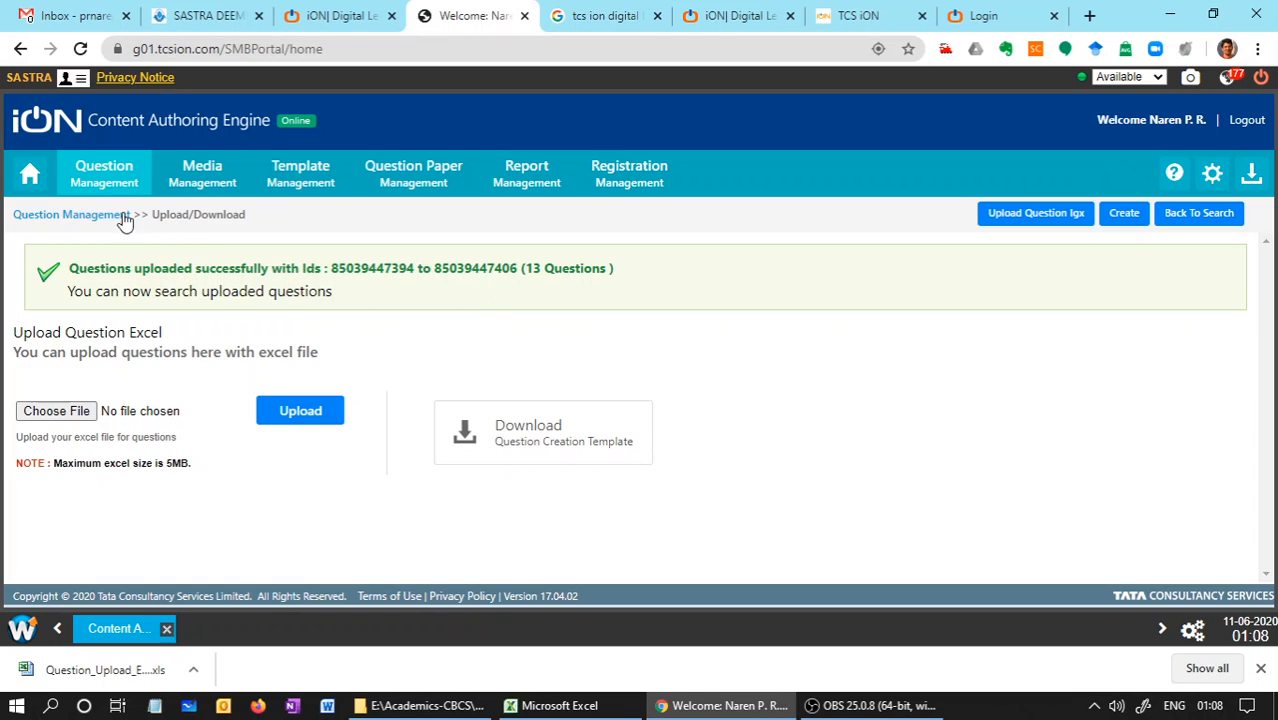
Search Question Management for the questions of subject END-SEM-01
click(91, 185)
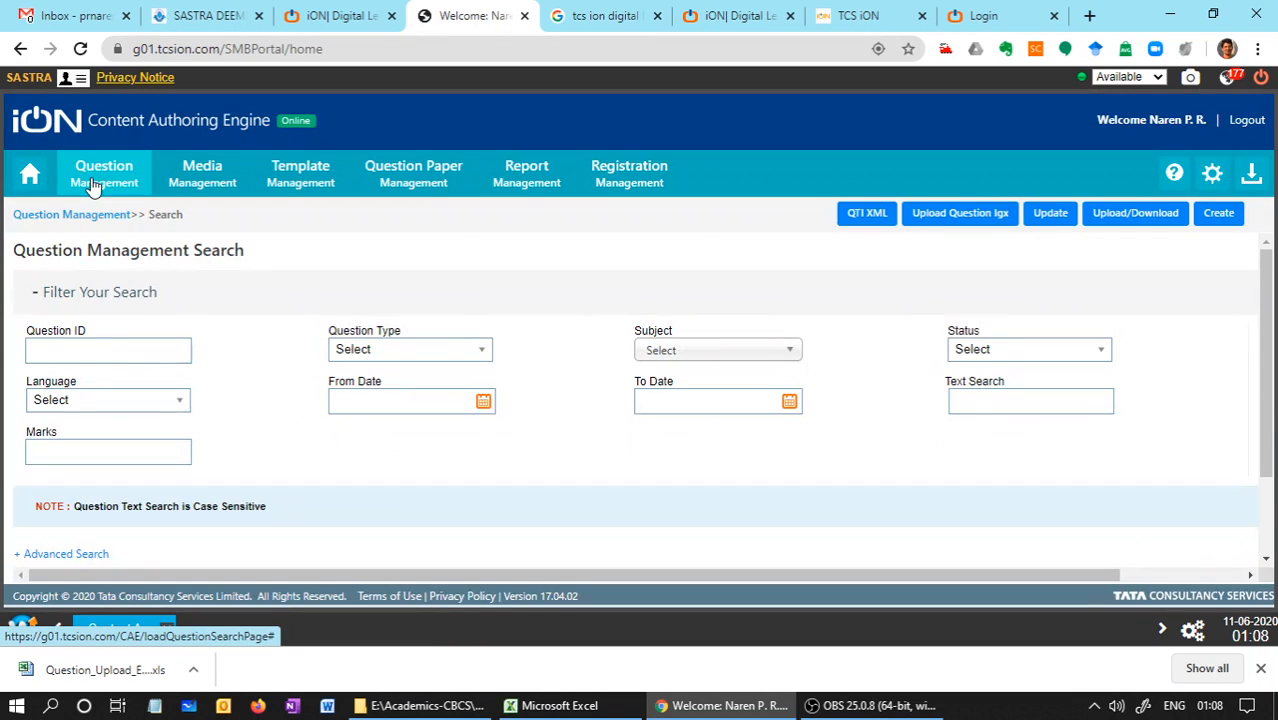
click(660, 356)
text(end)
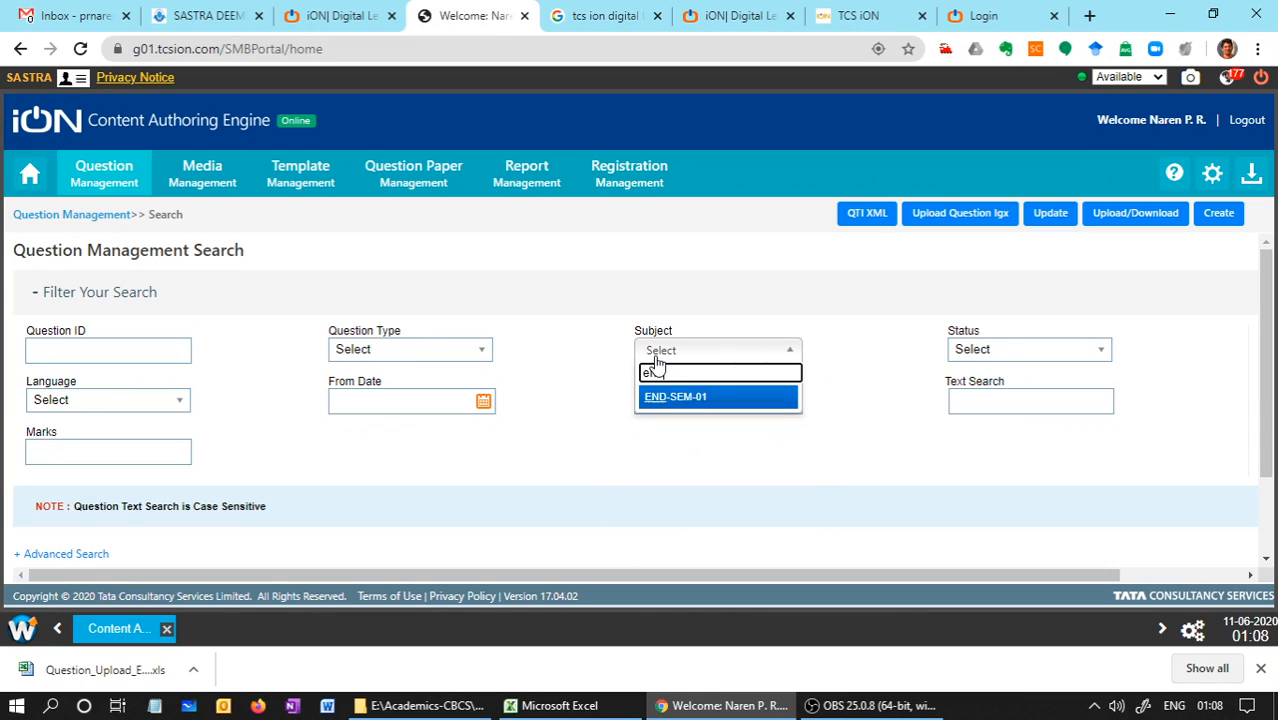
click(655, 398)
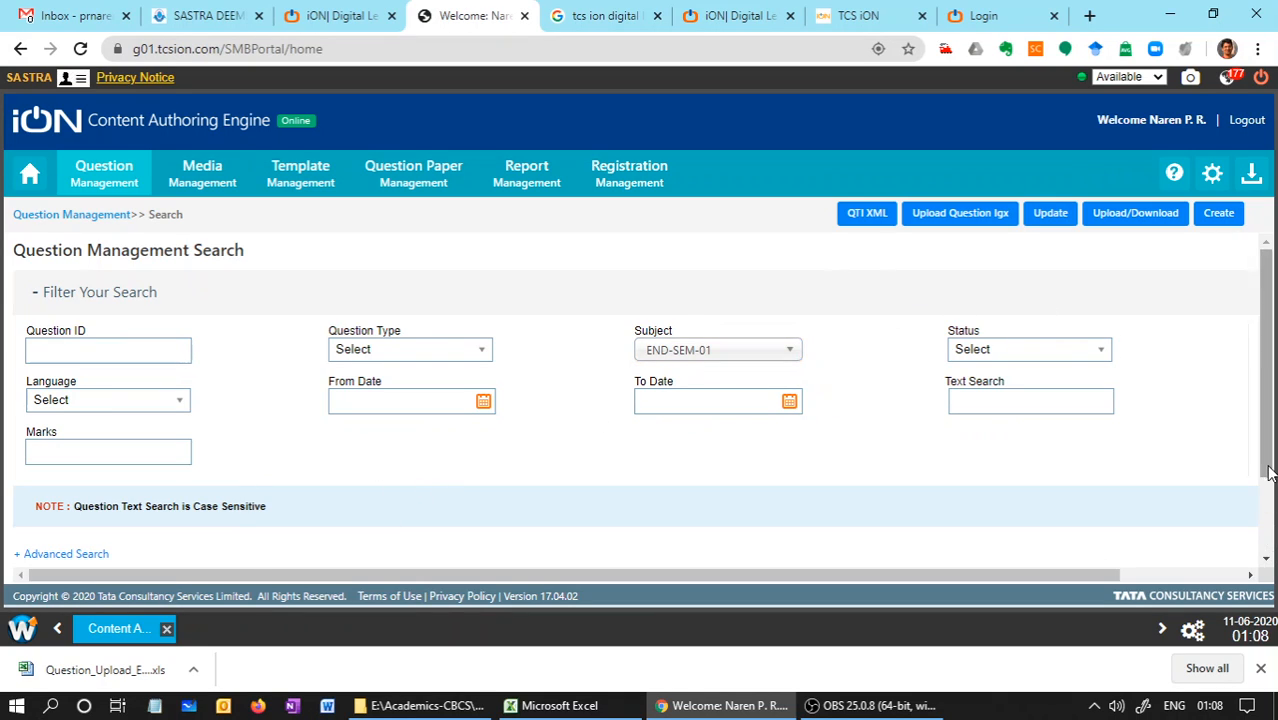
scroll(1272, 456, down, 2)
click(423, 539)
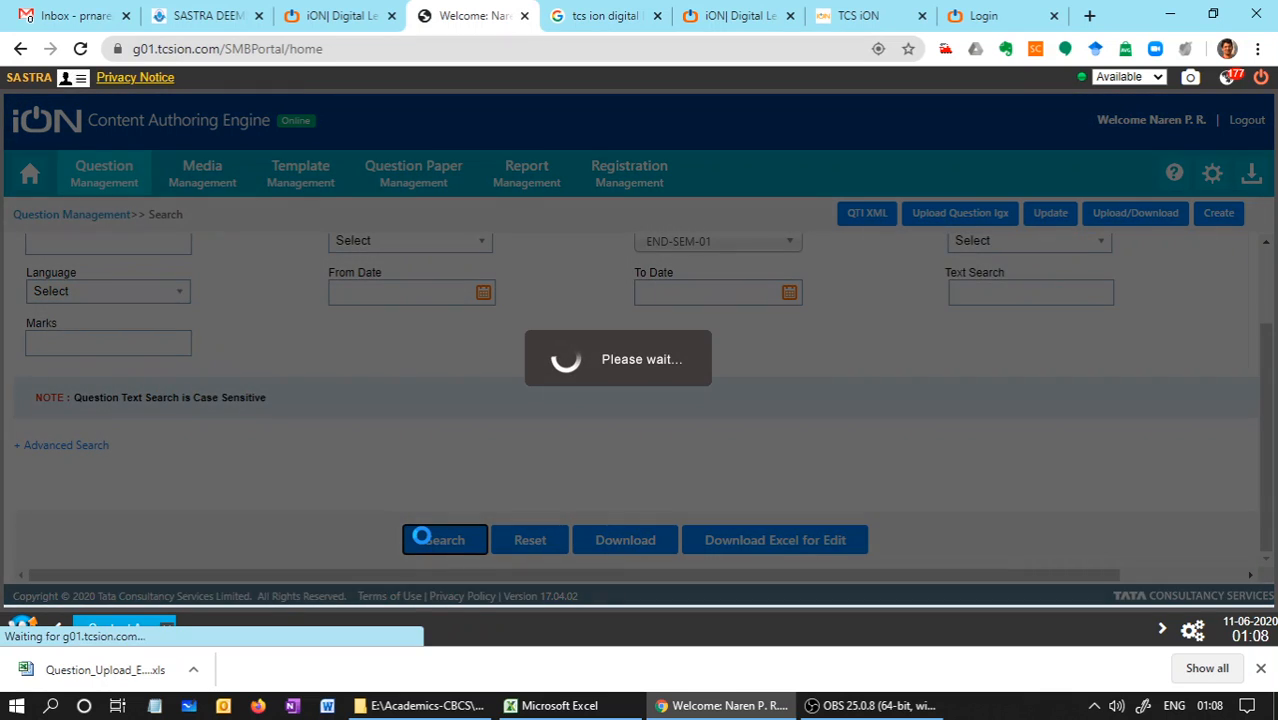
Review the END-SEM-01 question results on both pages, then return to the first page and check the text of the top two questions
scroll(1272, 462, down, 5)
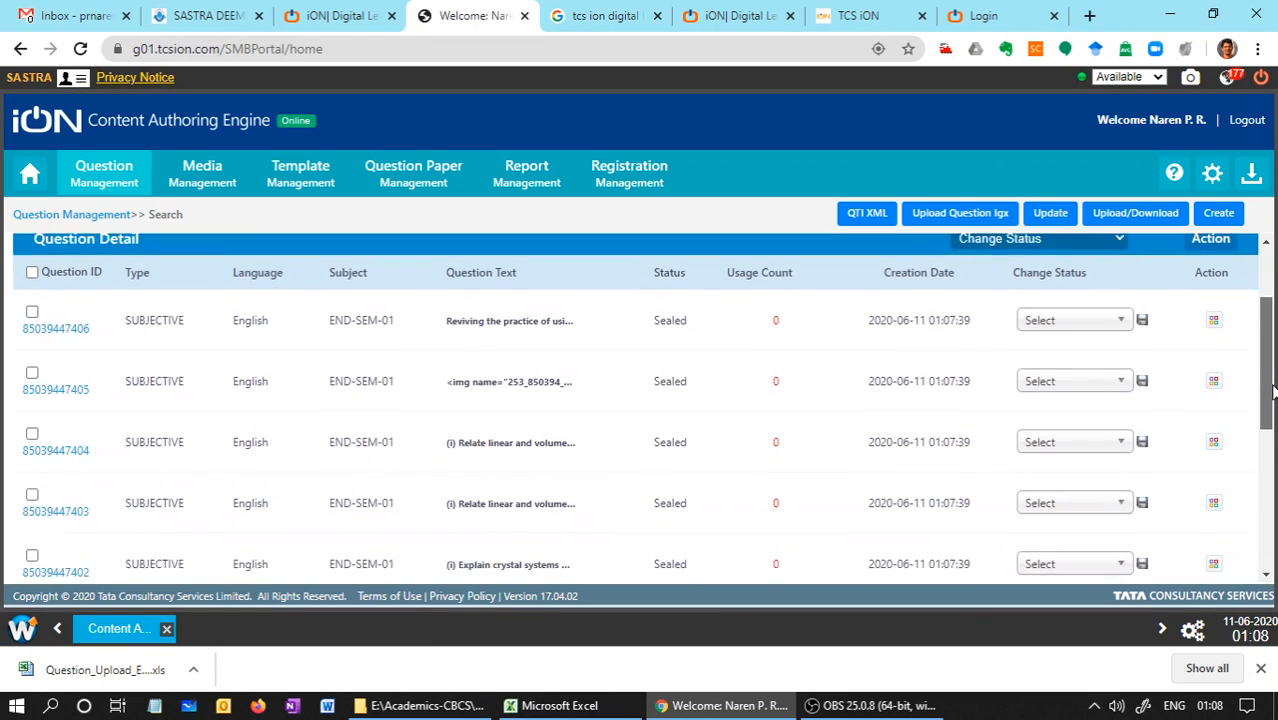
scroll(1272, 462, down, 3)
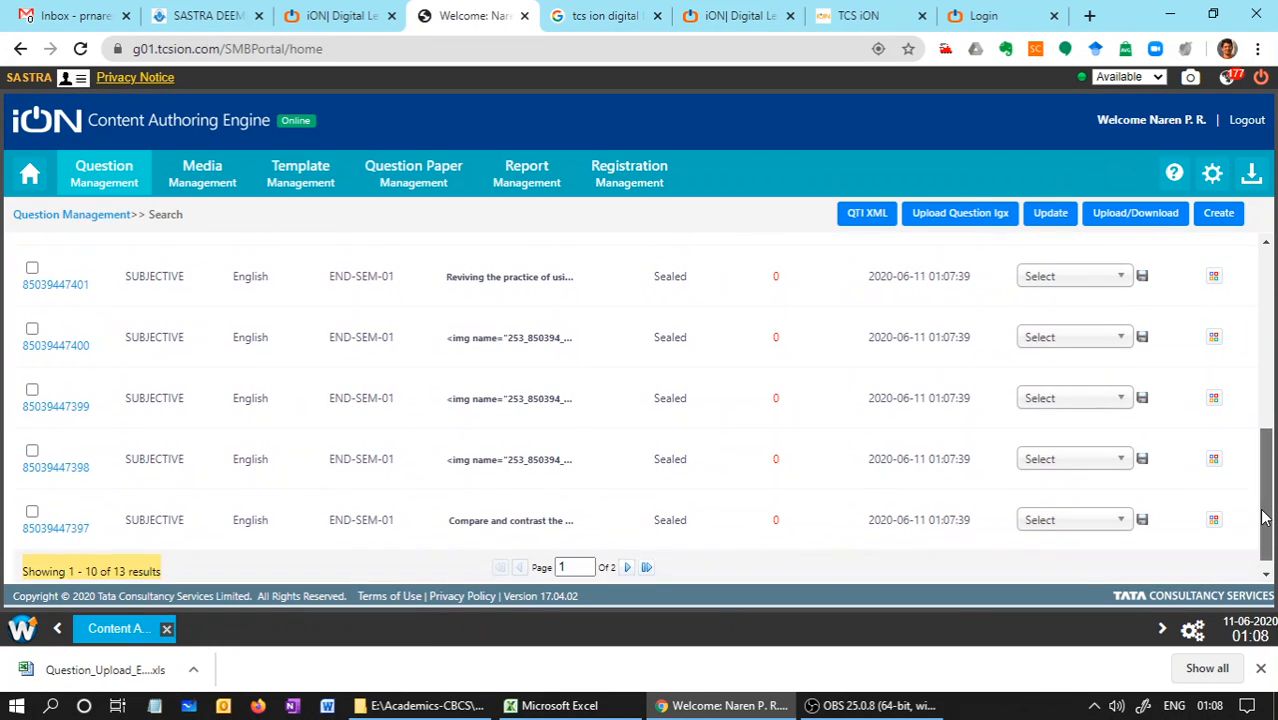
click(627, 568)
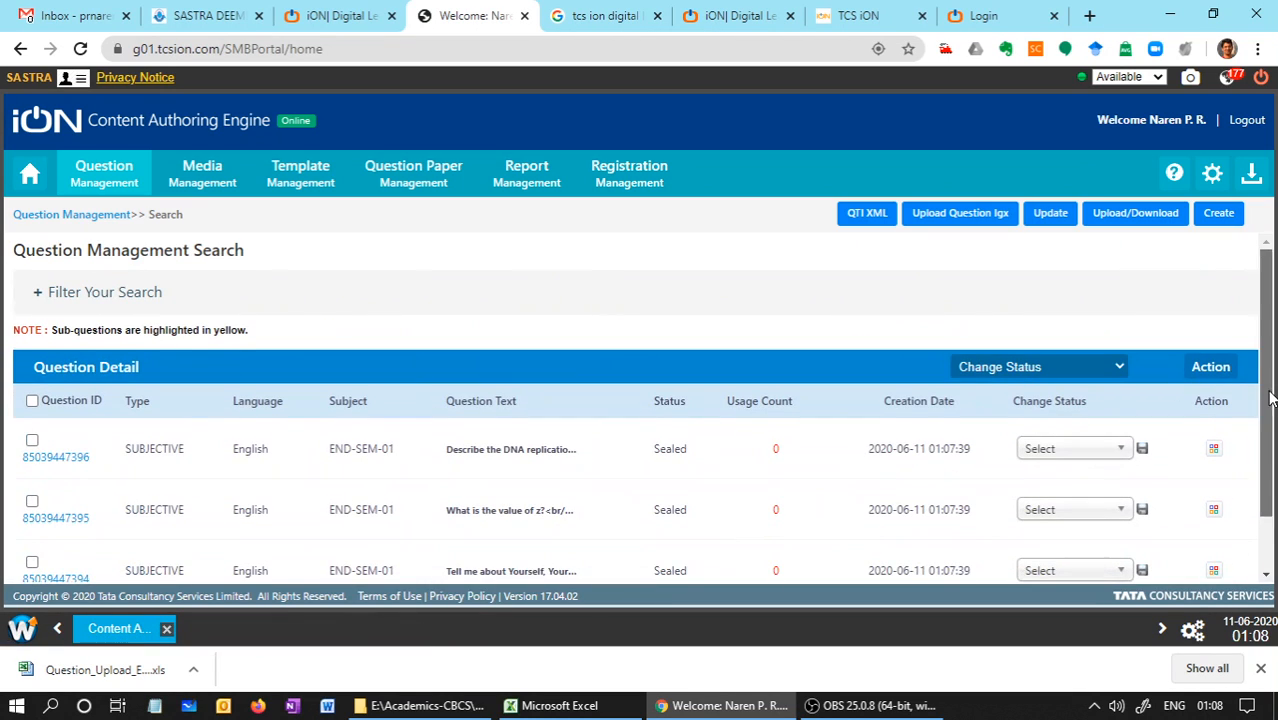
scroll(1272, 398, down, 2)
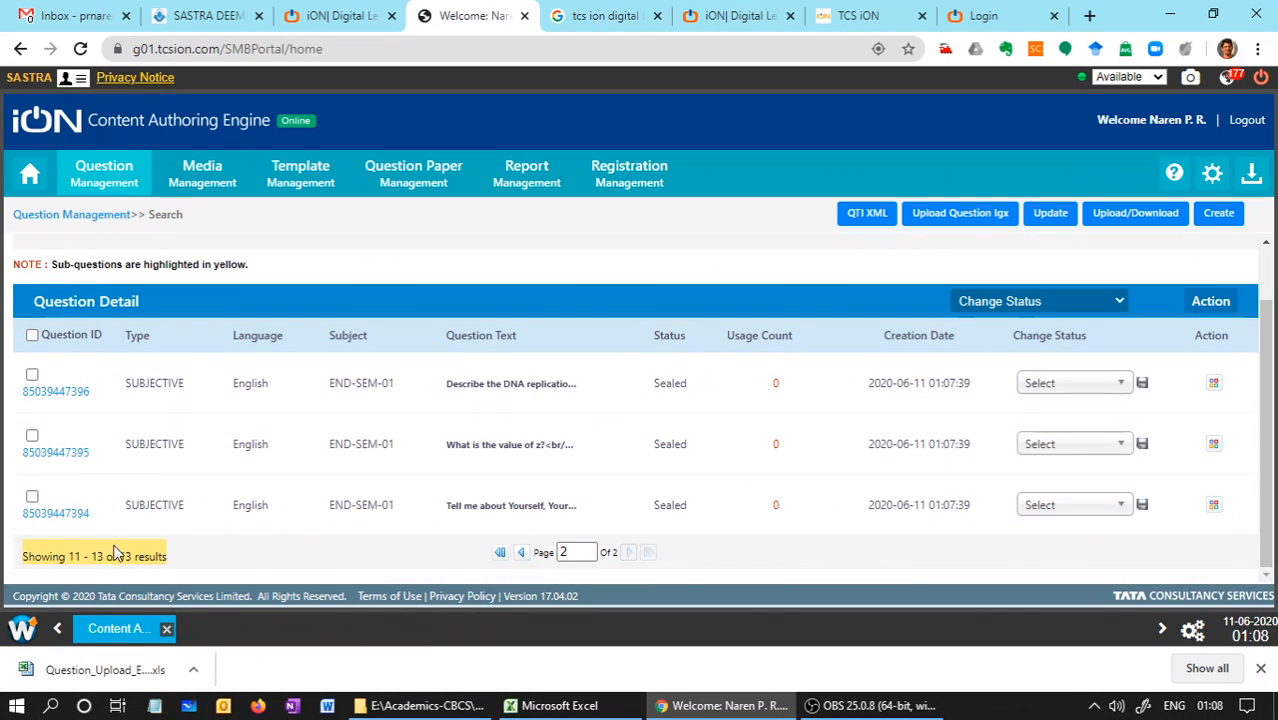
click(519, 555)
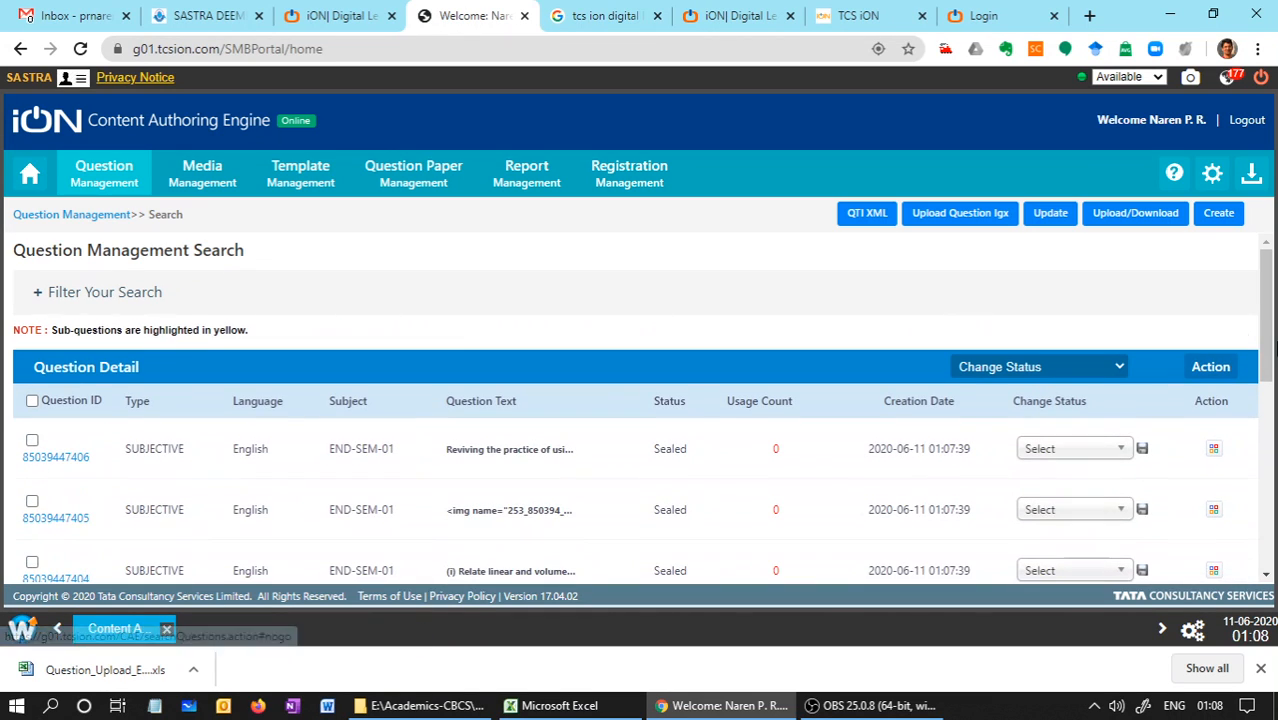
scroll(1268, 345, down, 2)
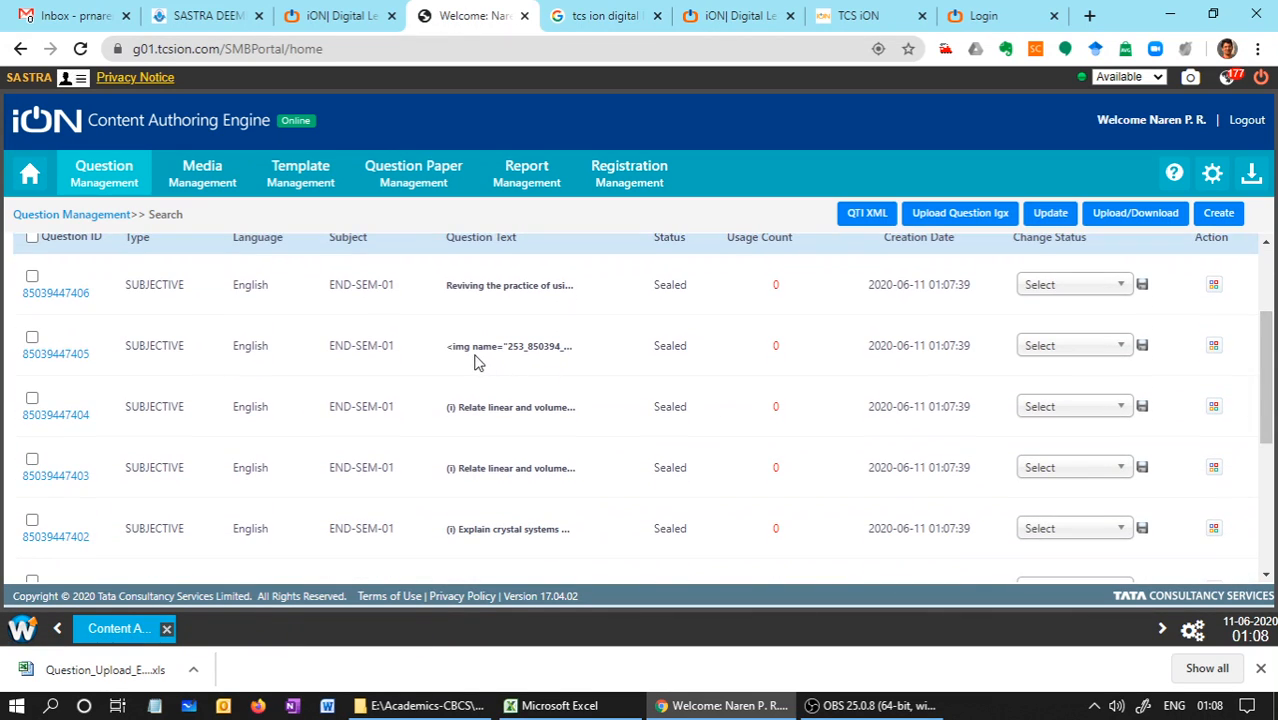
drag(465, 289, 558, 290)
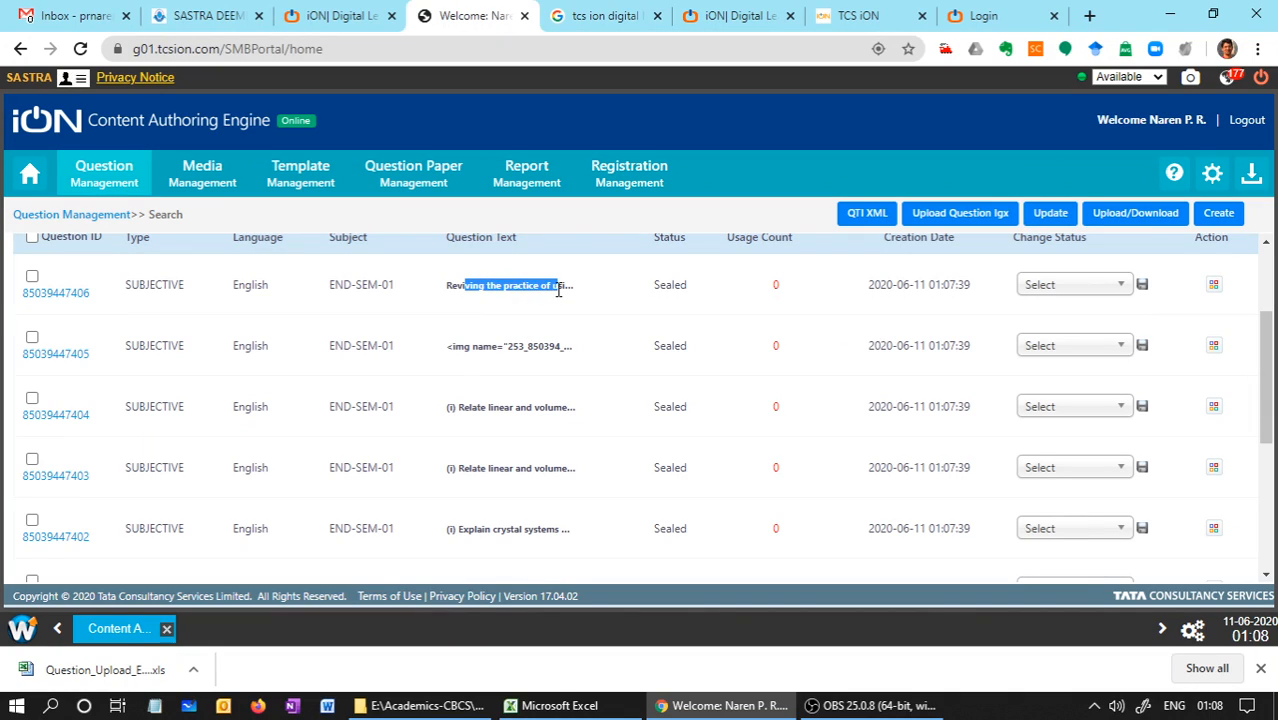
drag(455, 348, 482, 345)
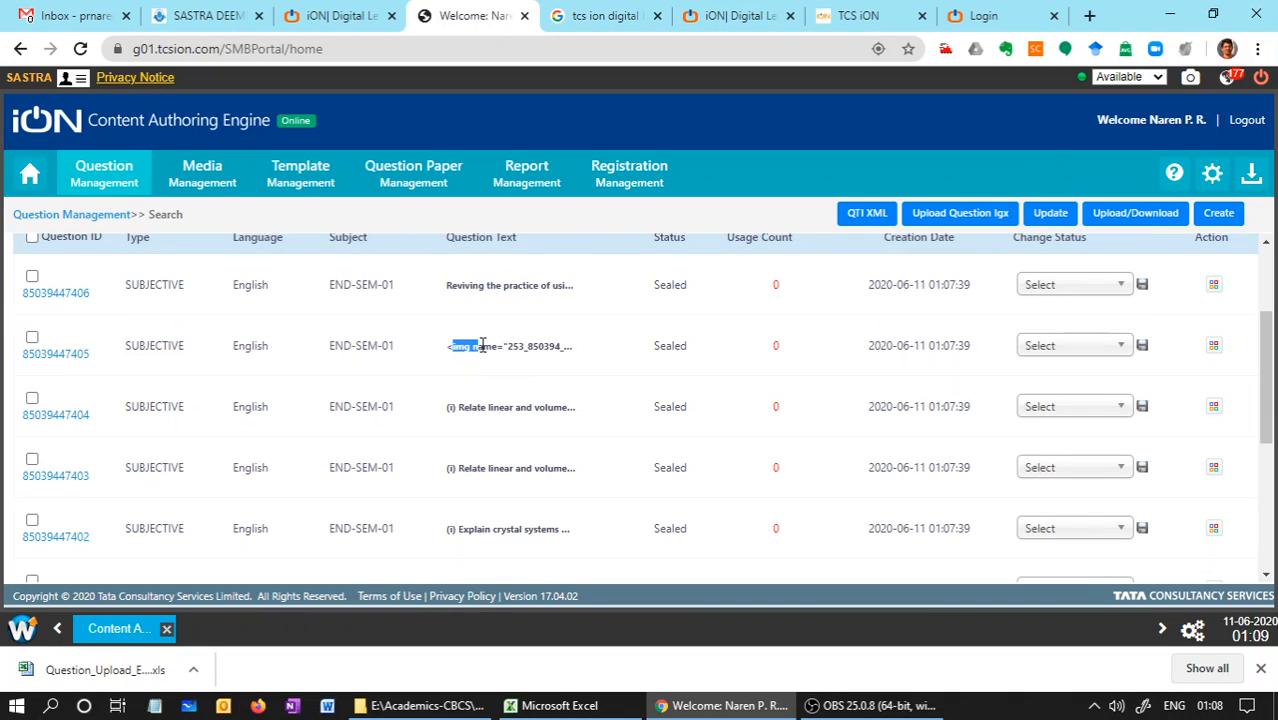
click(64, 296)
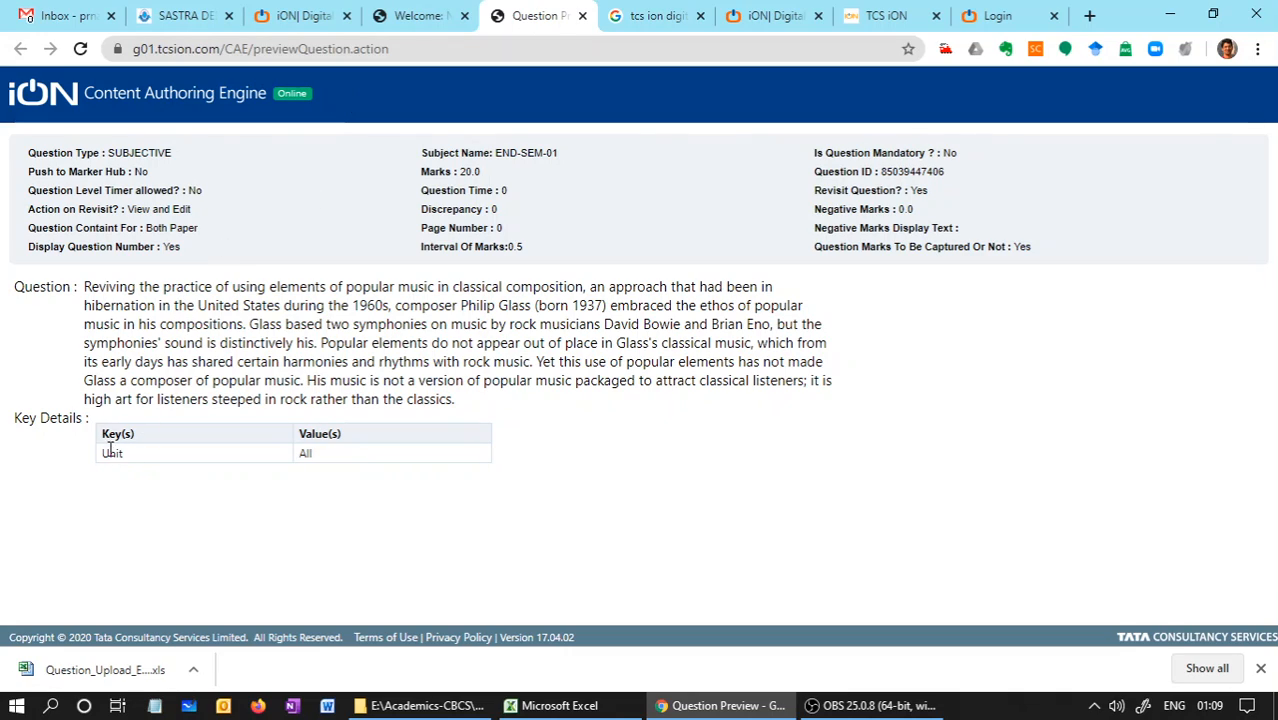
drag(103, 454, 305, 456)
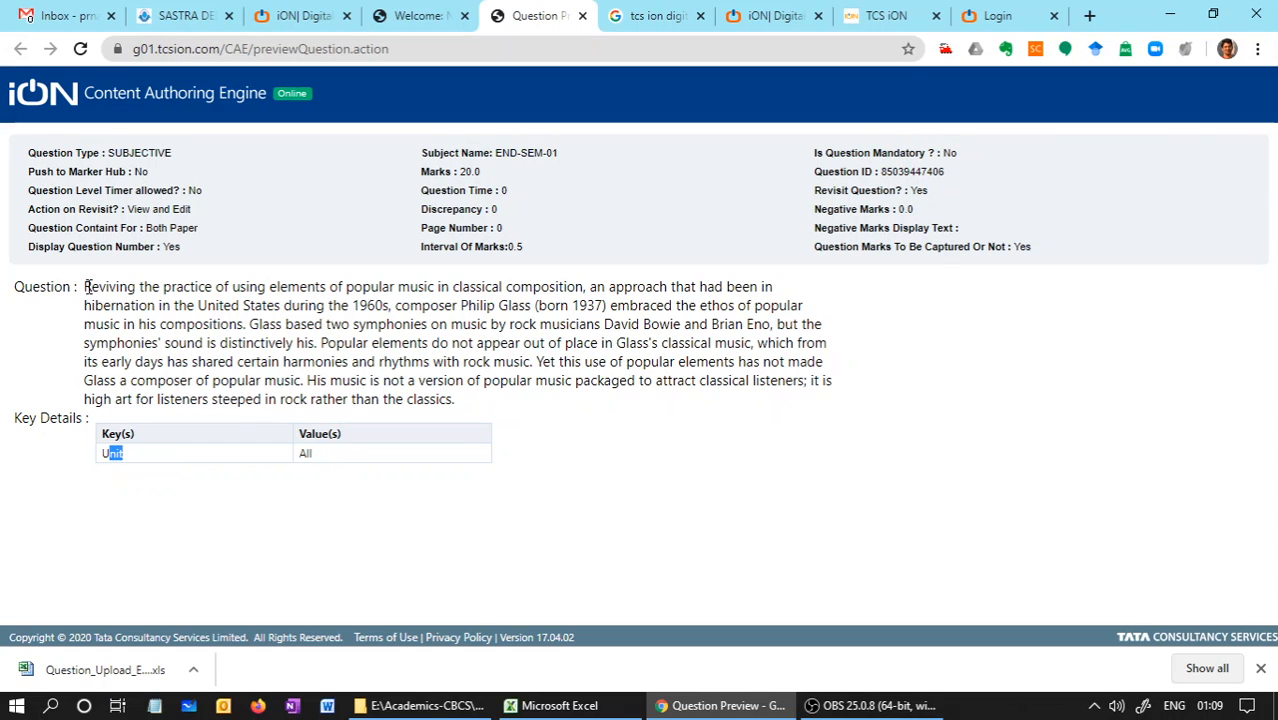
drag(86, 287, 458, 414)
Switch to File Explorer, open CHE105-END-SEM-01-Question_Upload_Excel in Excel, and view its Configuration Details and English sheets
click(455, 706)
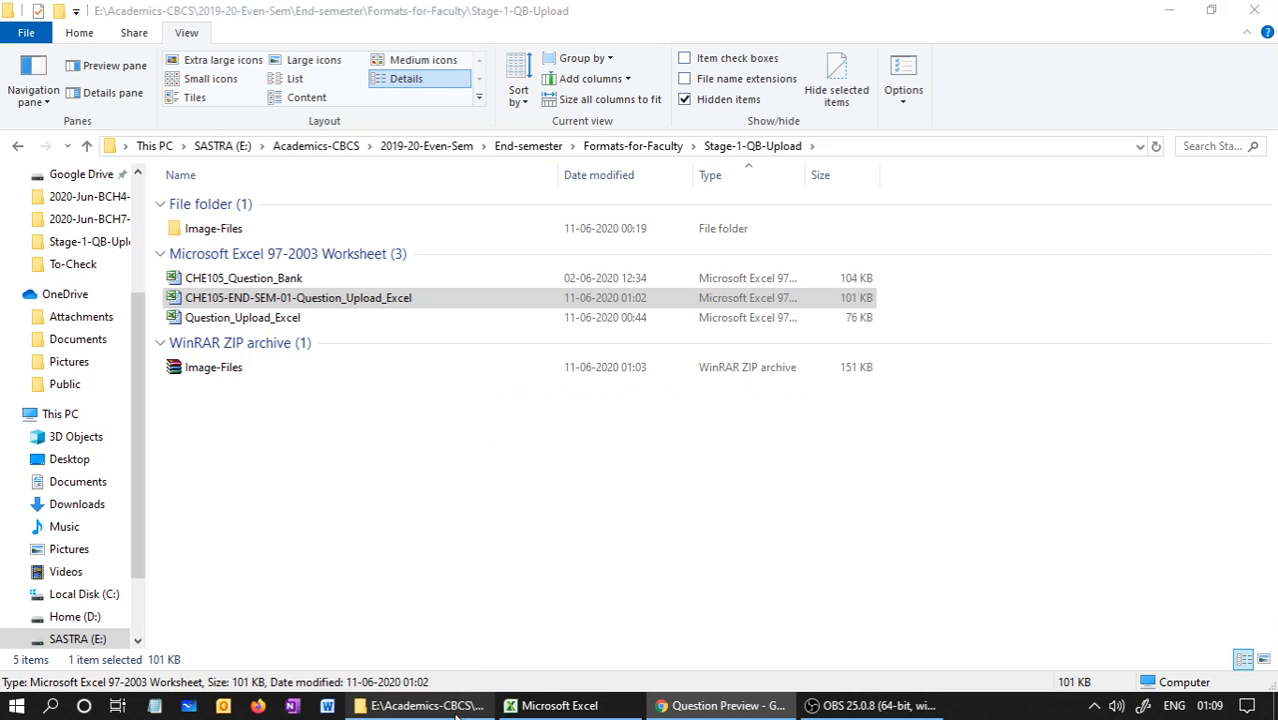
double_click(251, 298)
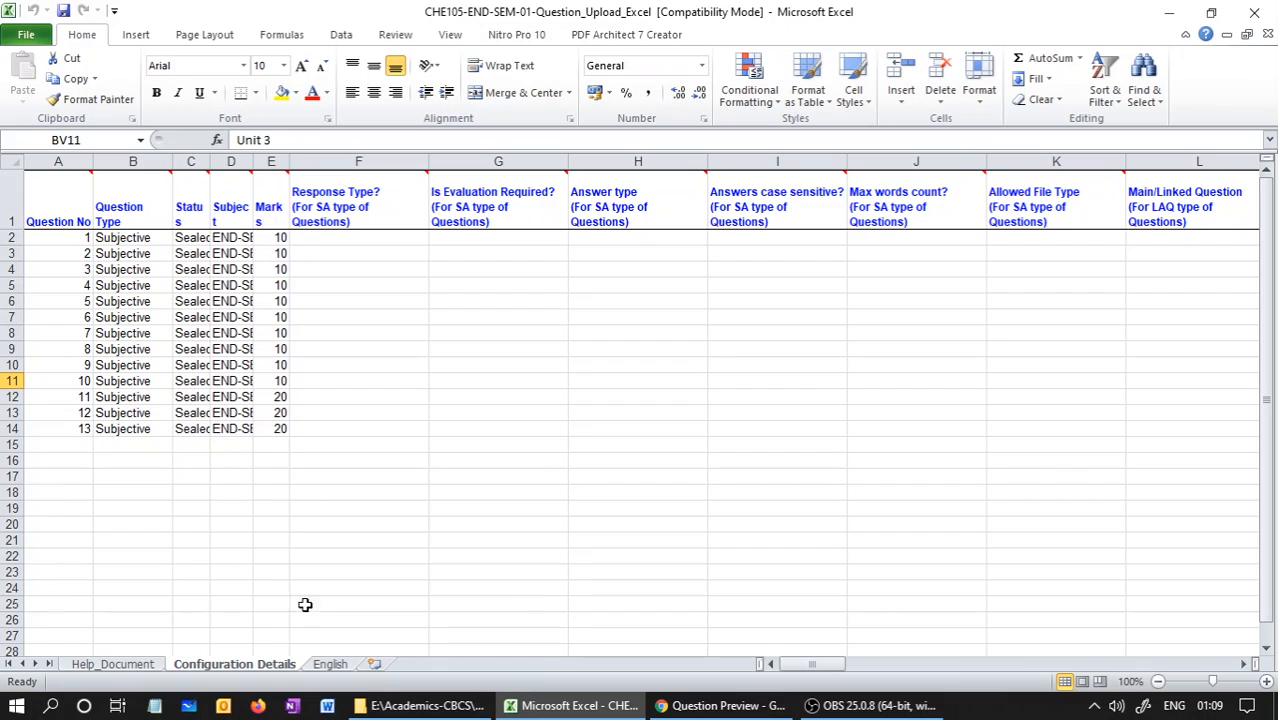
click(321, 664)
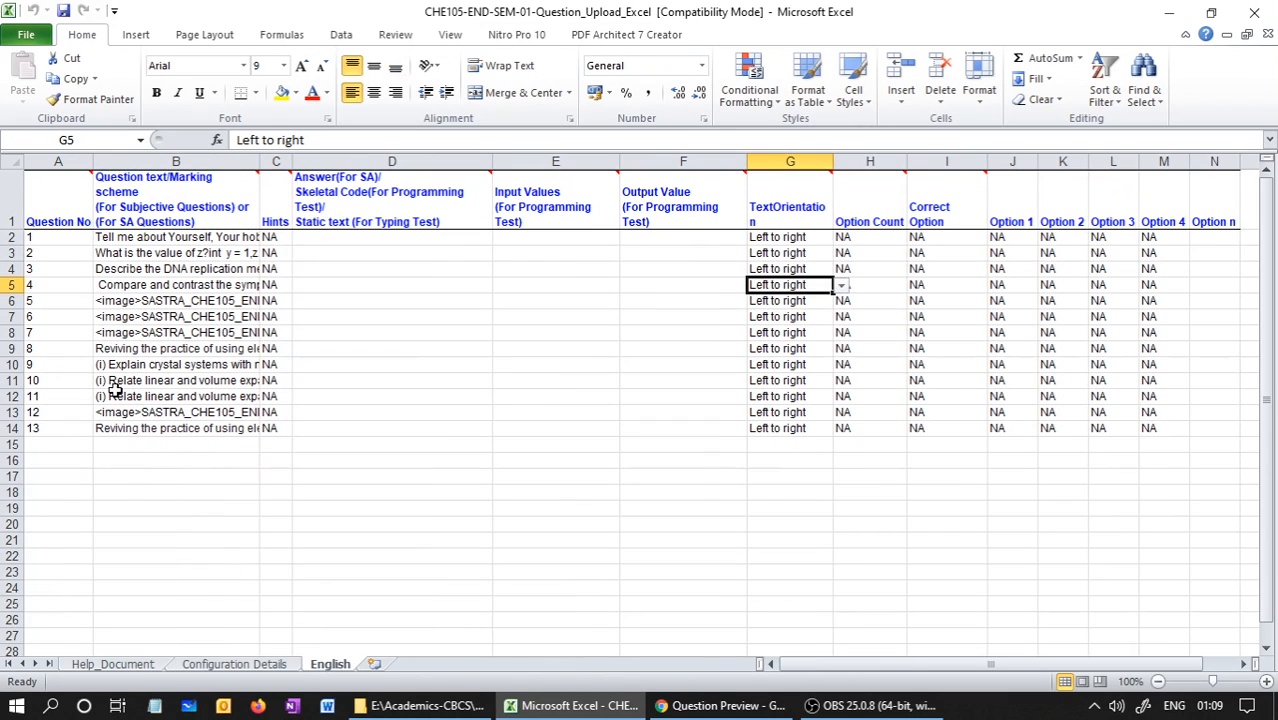
Switch back to Chrome, check the previewed question's unit value and marks, and close the preview
click(724, 706)
click(305, 453)
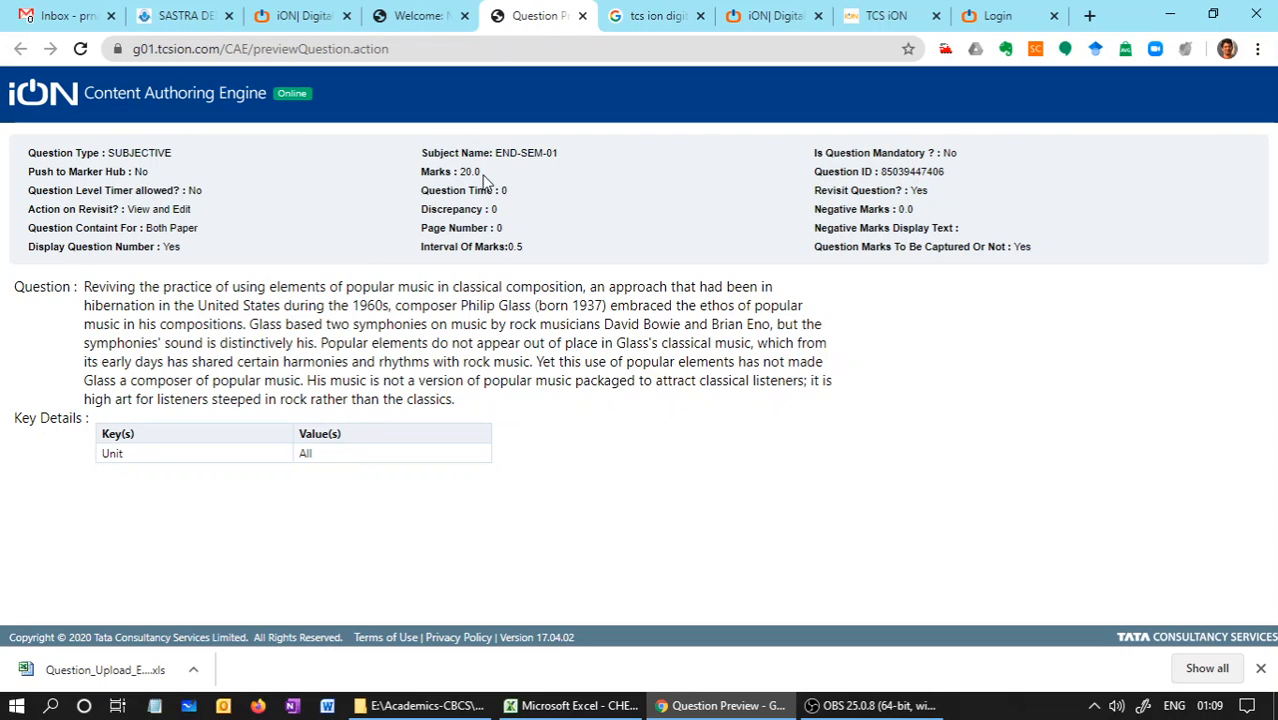
click(582, 16)
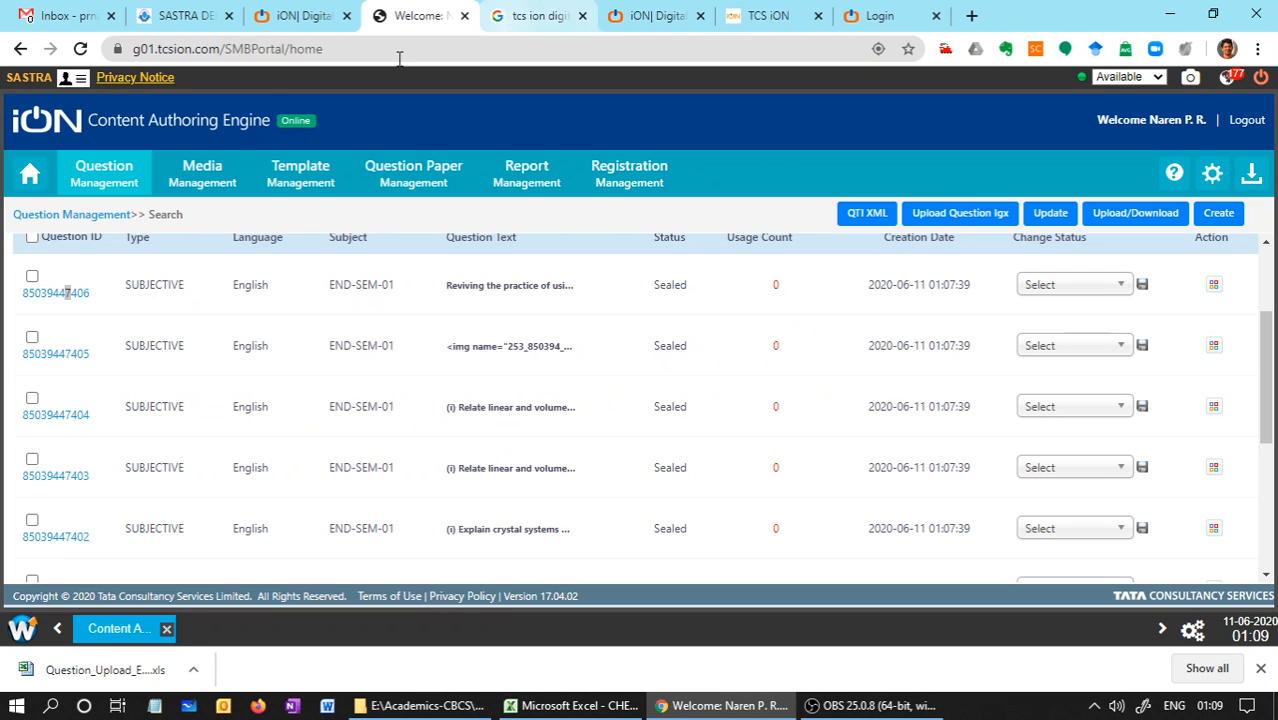
click(57, 481)
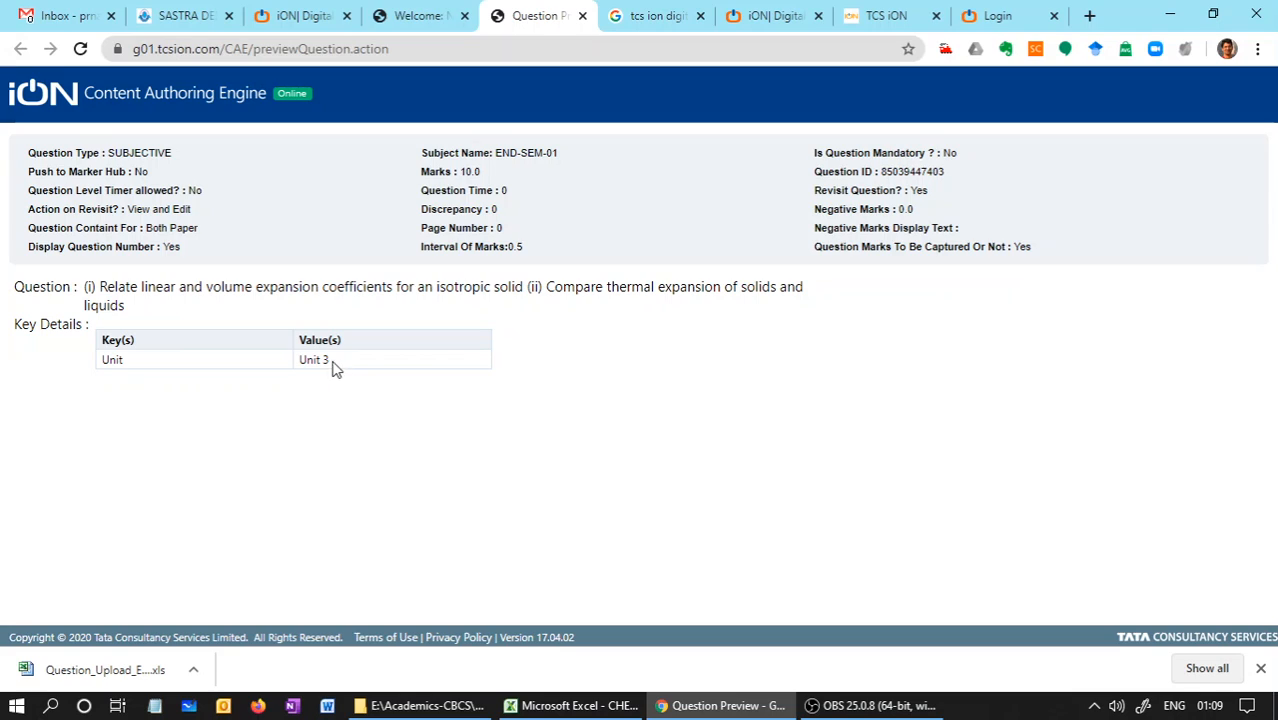
drag(336, 369, 301, 366)
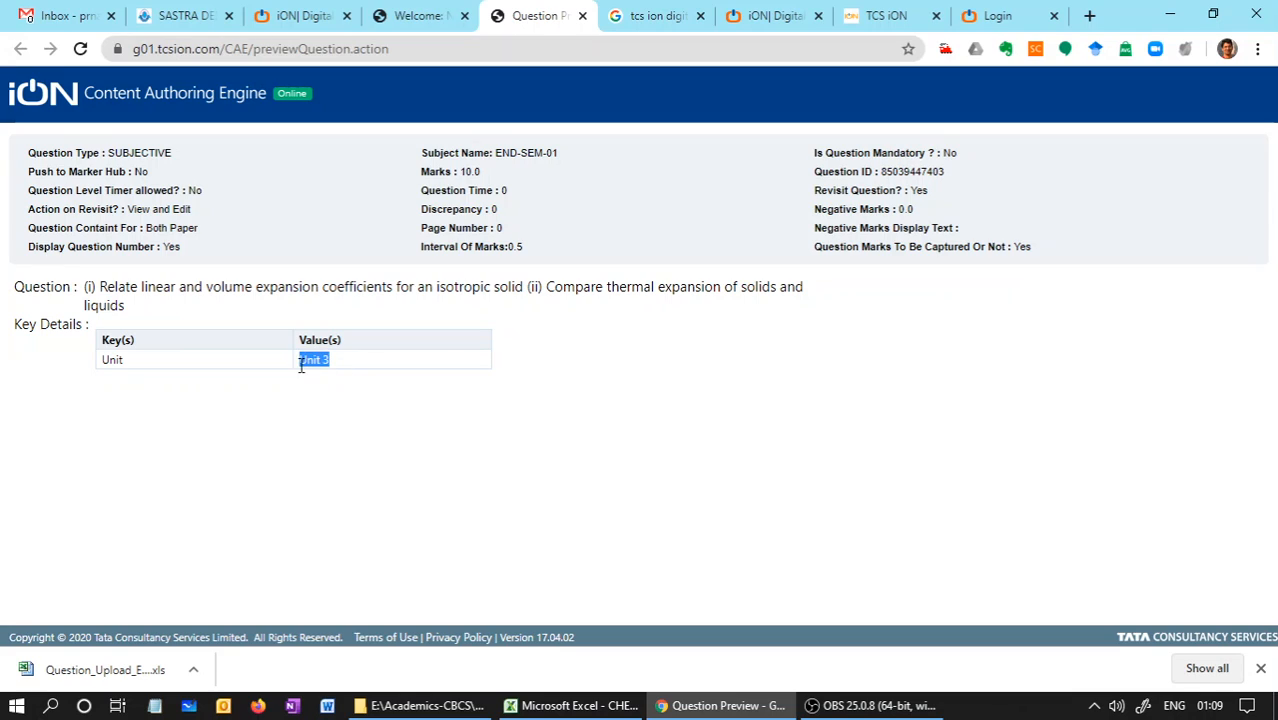
click(582, 16)
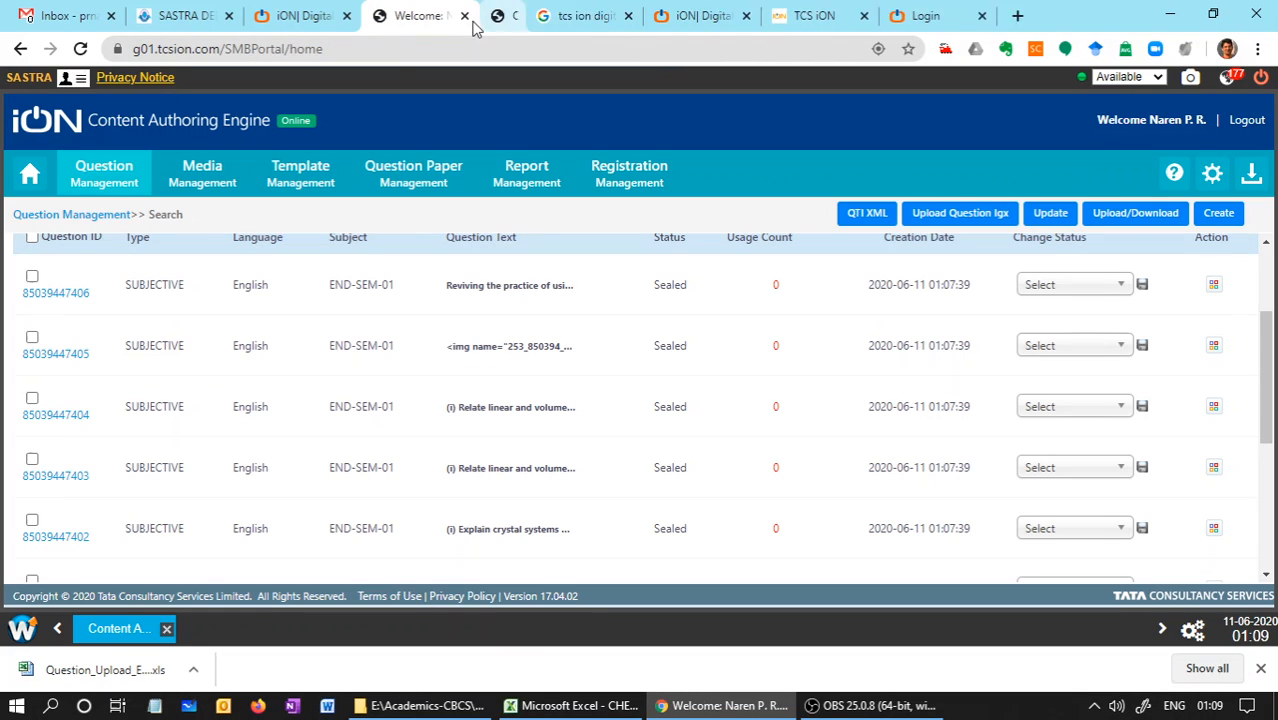
click(77, 354)
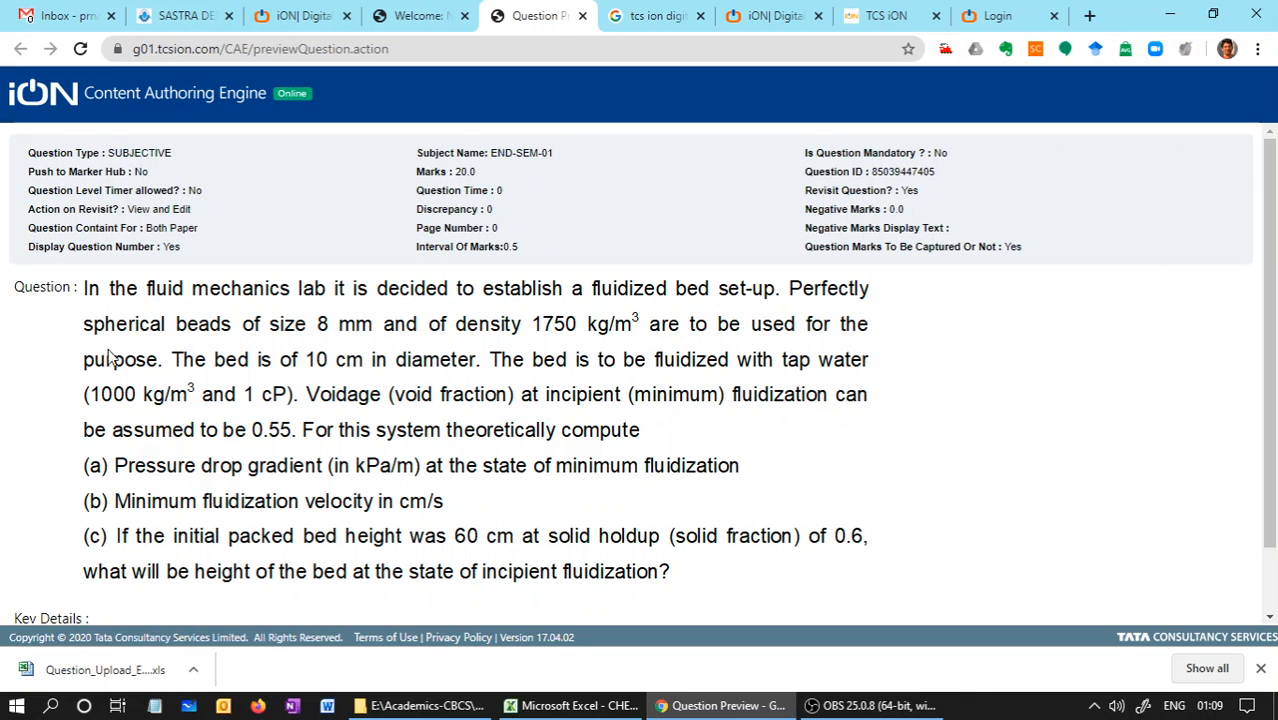
drag(1271, 384, 1275, 503)
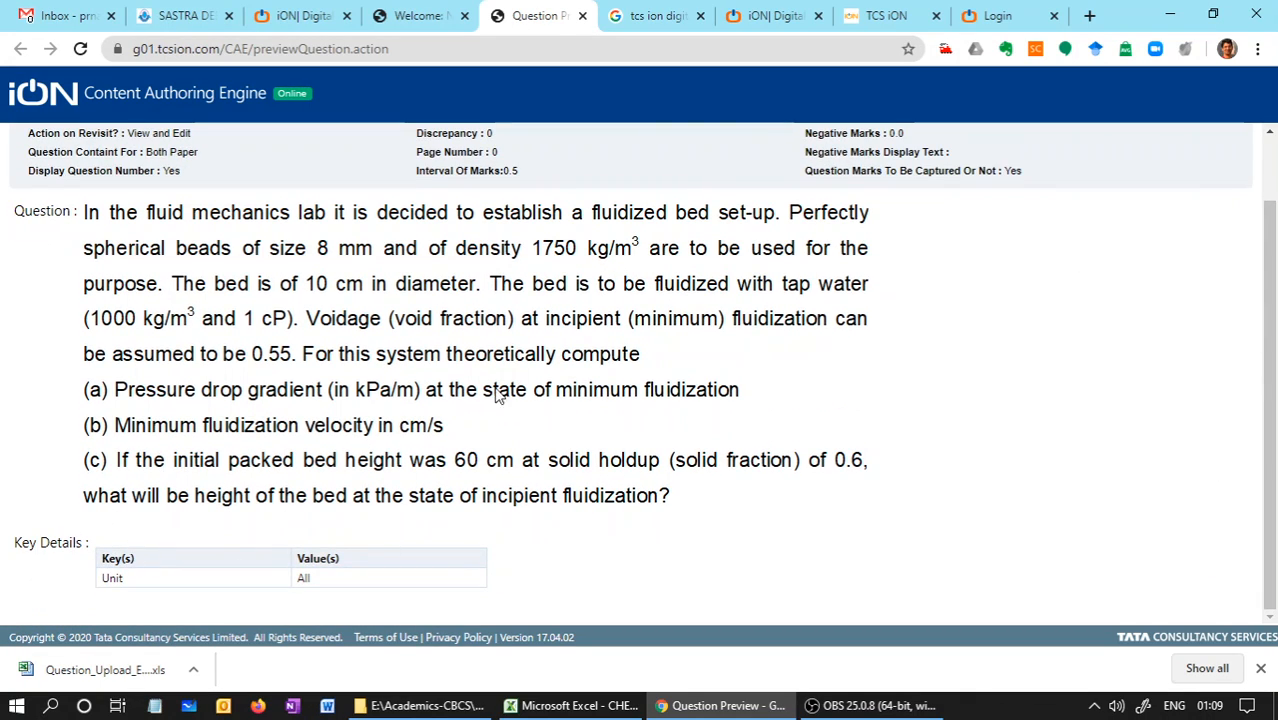
click(583, 16)
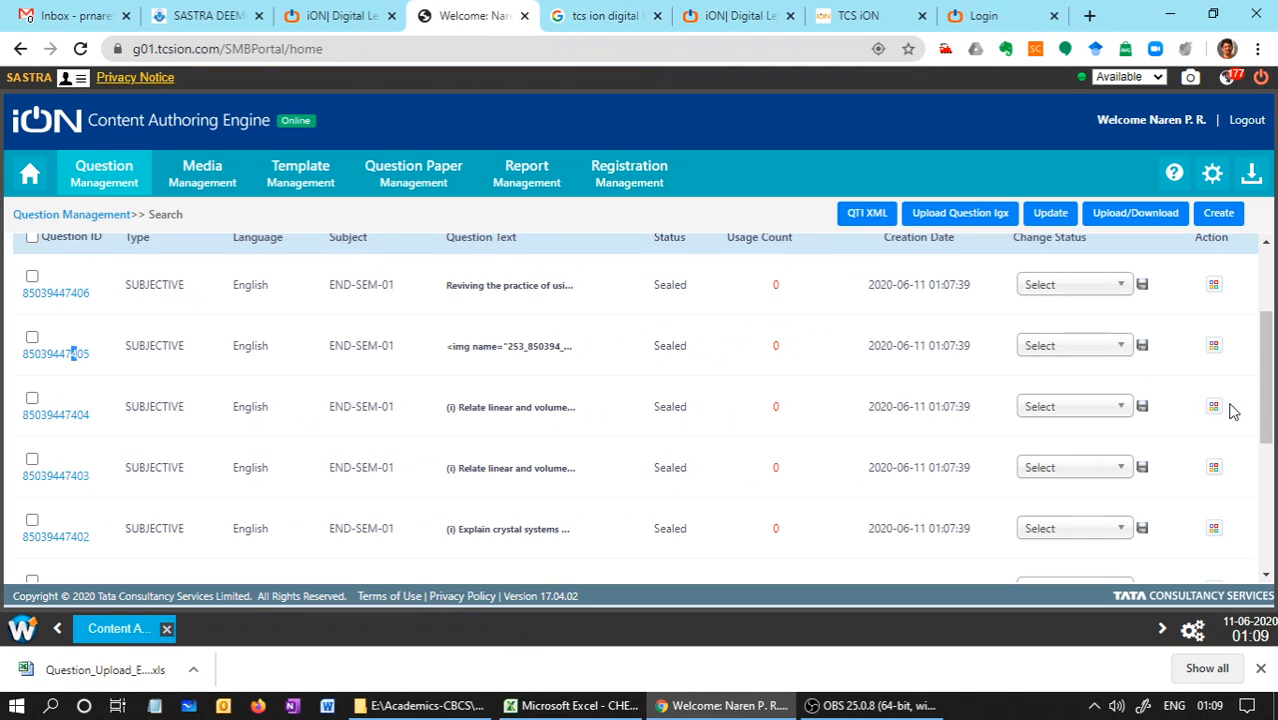
drag(1267, 400, 1267, 520)
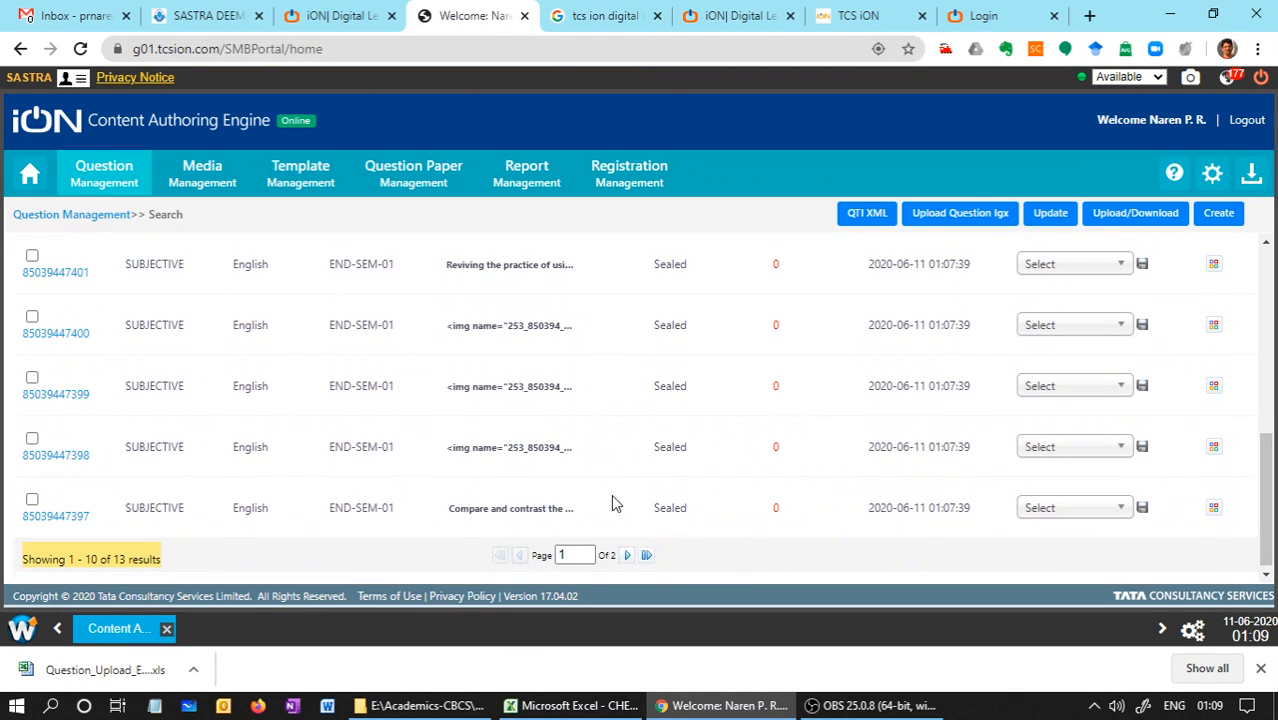
click(62, 334)
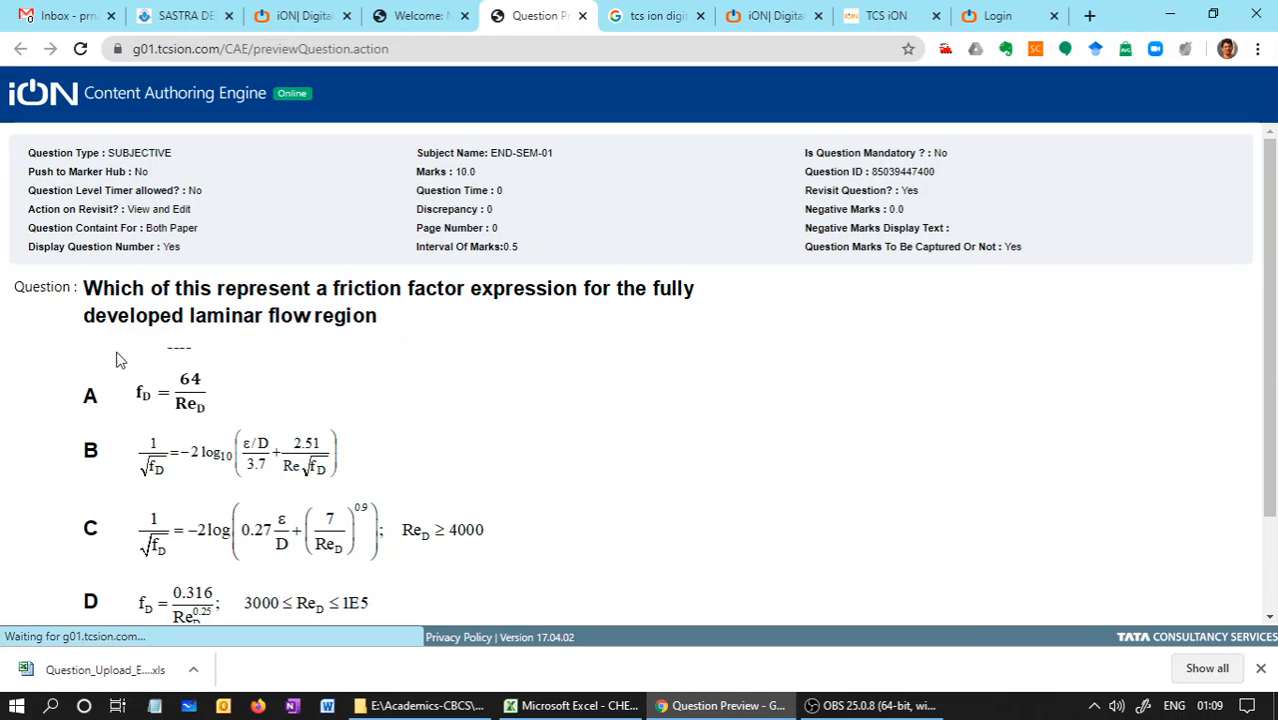
drag(1273, 375, 1277, 537)
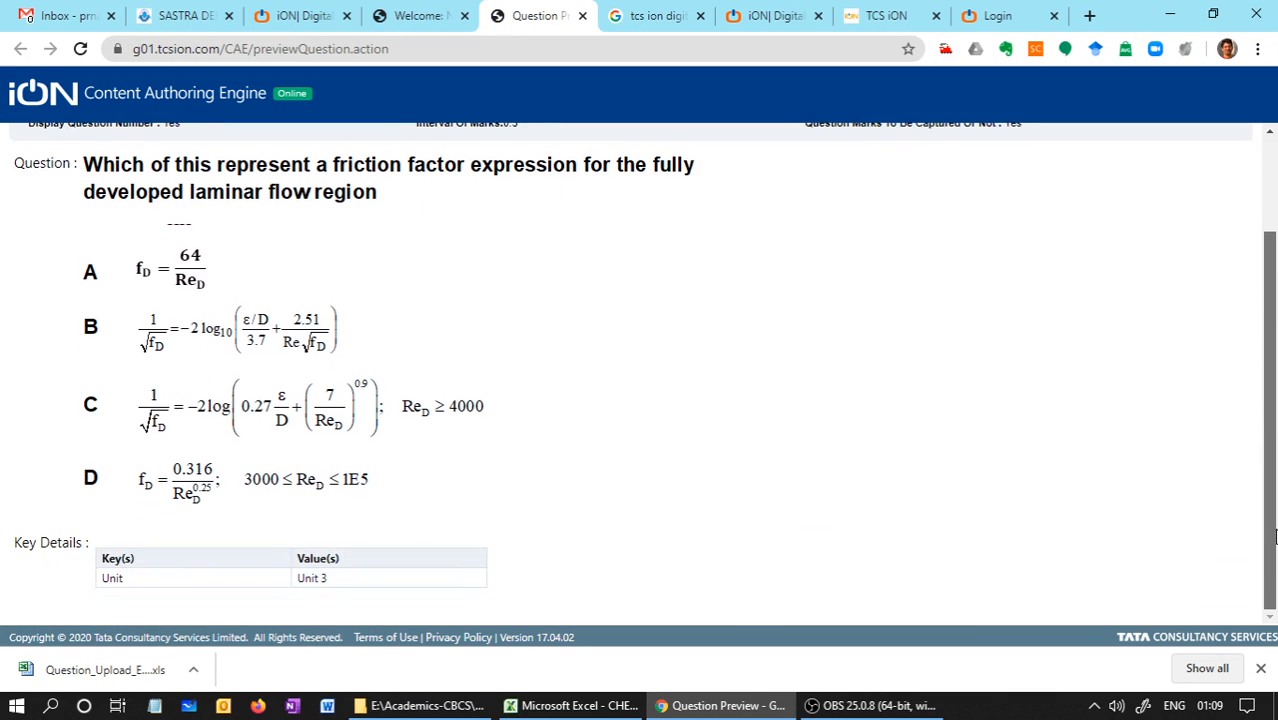
click(581, 17)
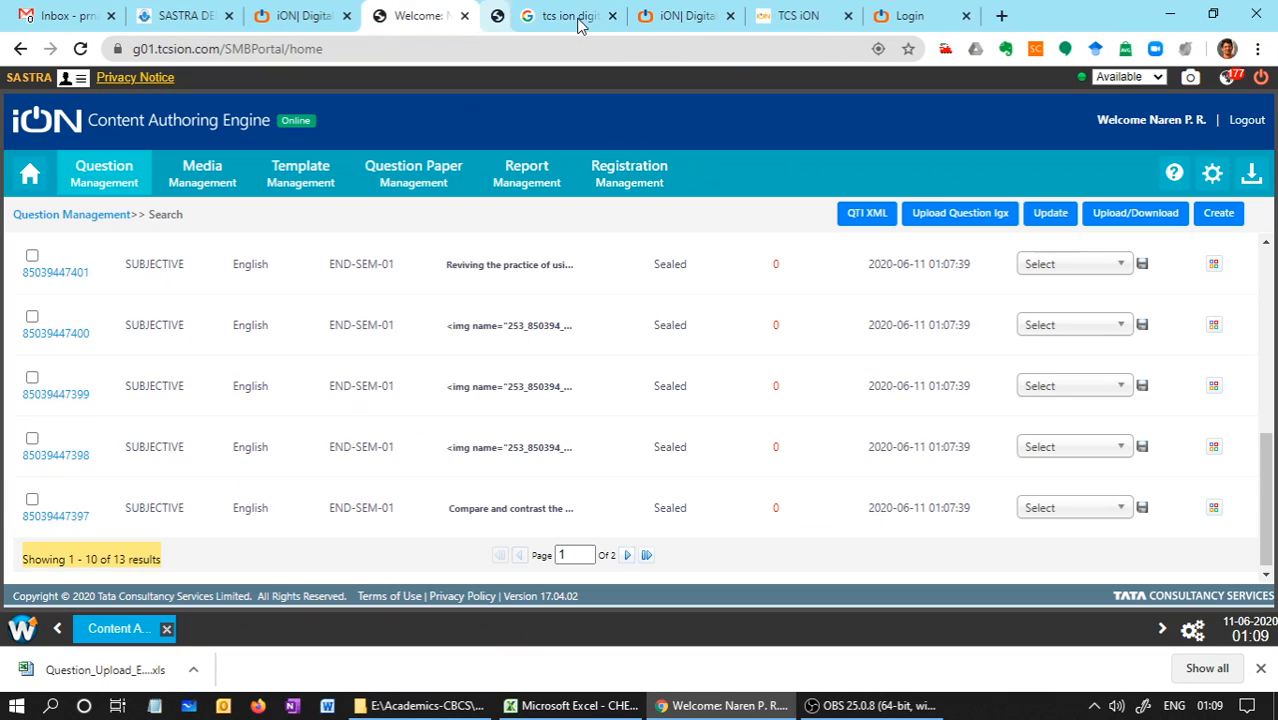
click(52, 457)
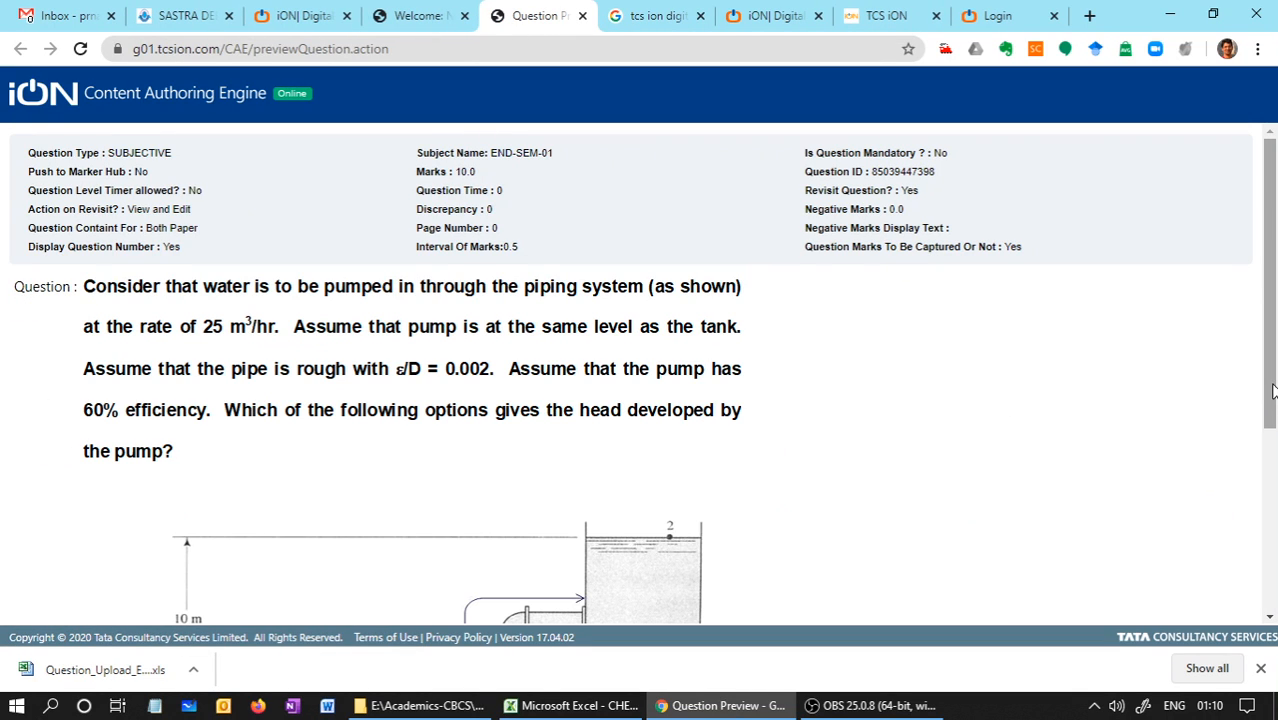
drag(1272, 390, 1274, 567)
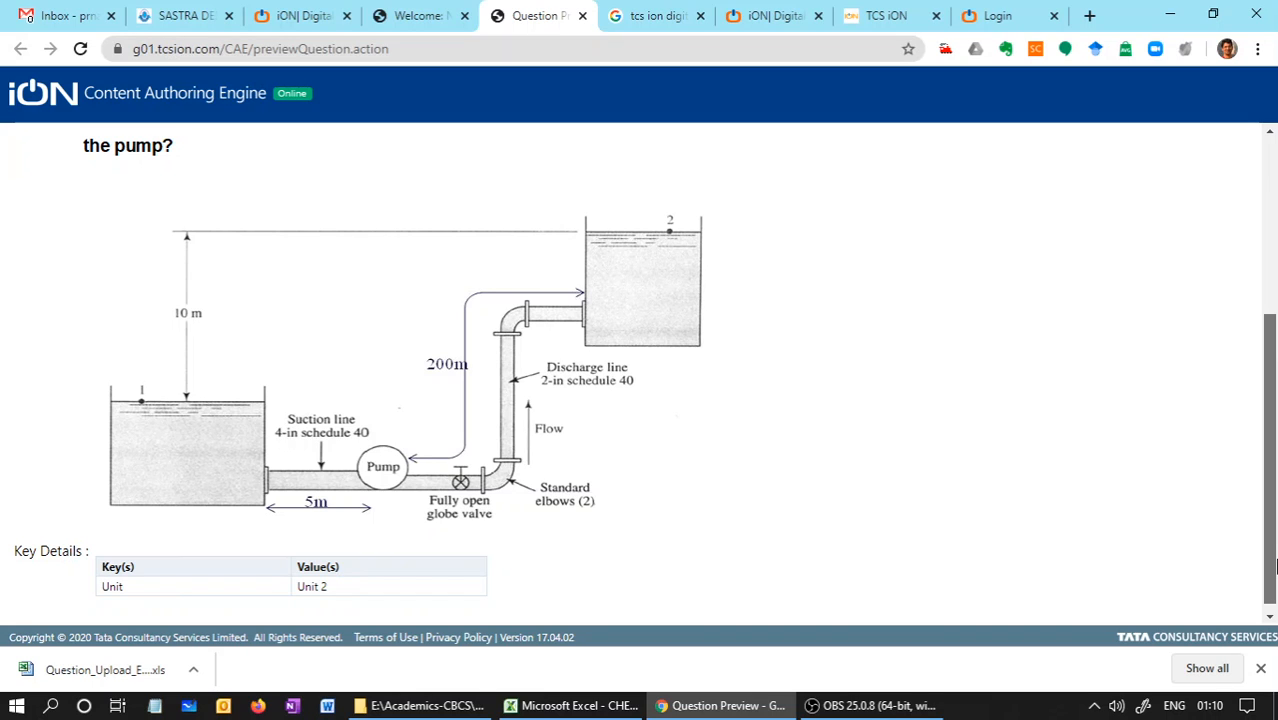
drag(1275, 567, 1273, 462)
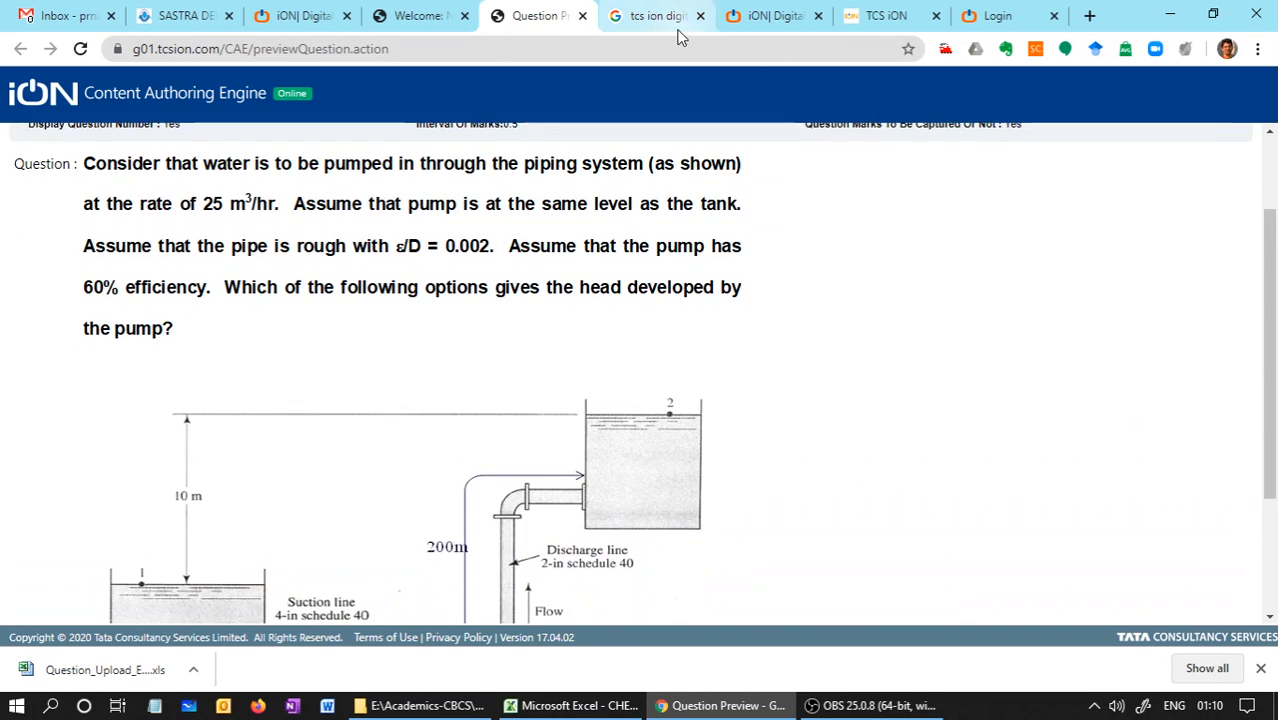
click(582, 16)
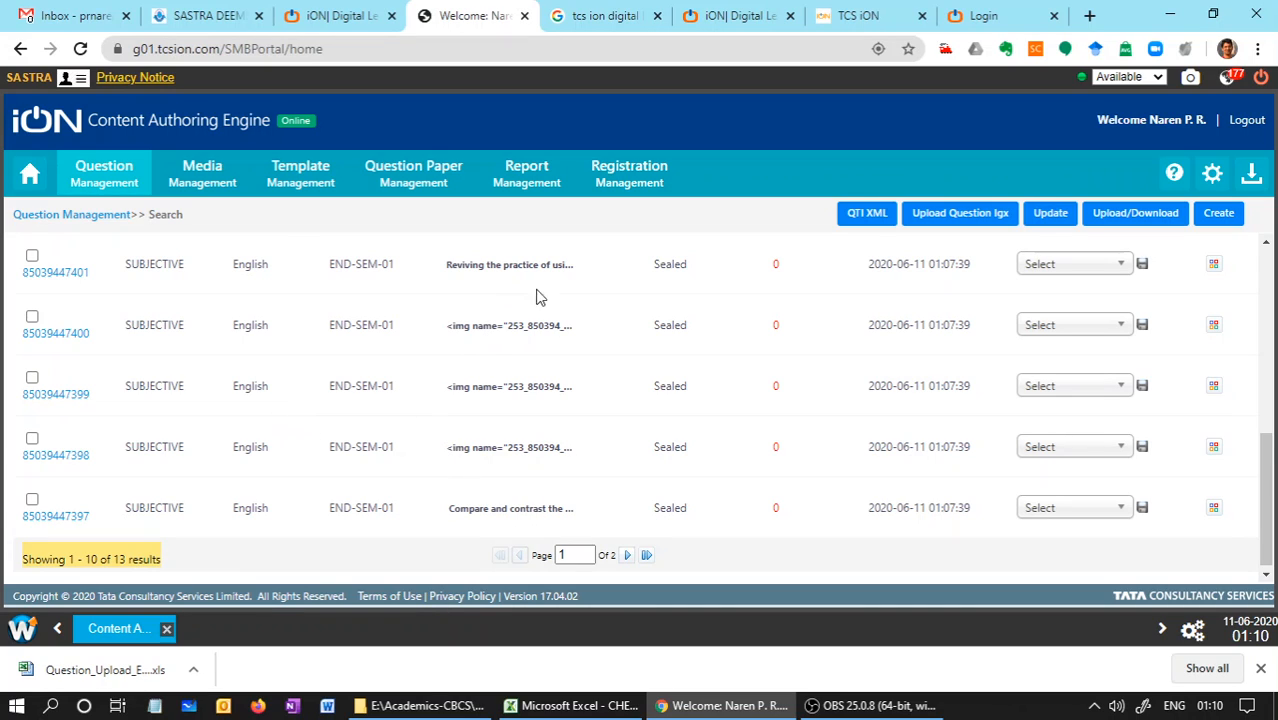
drag(1272, 466, 1272, 416)
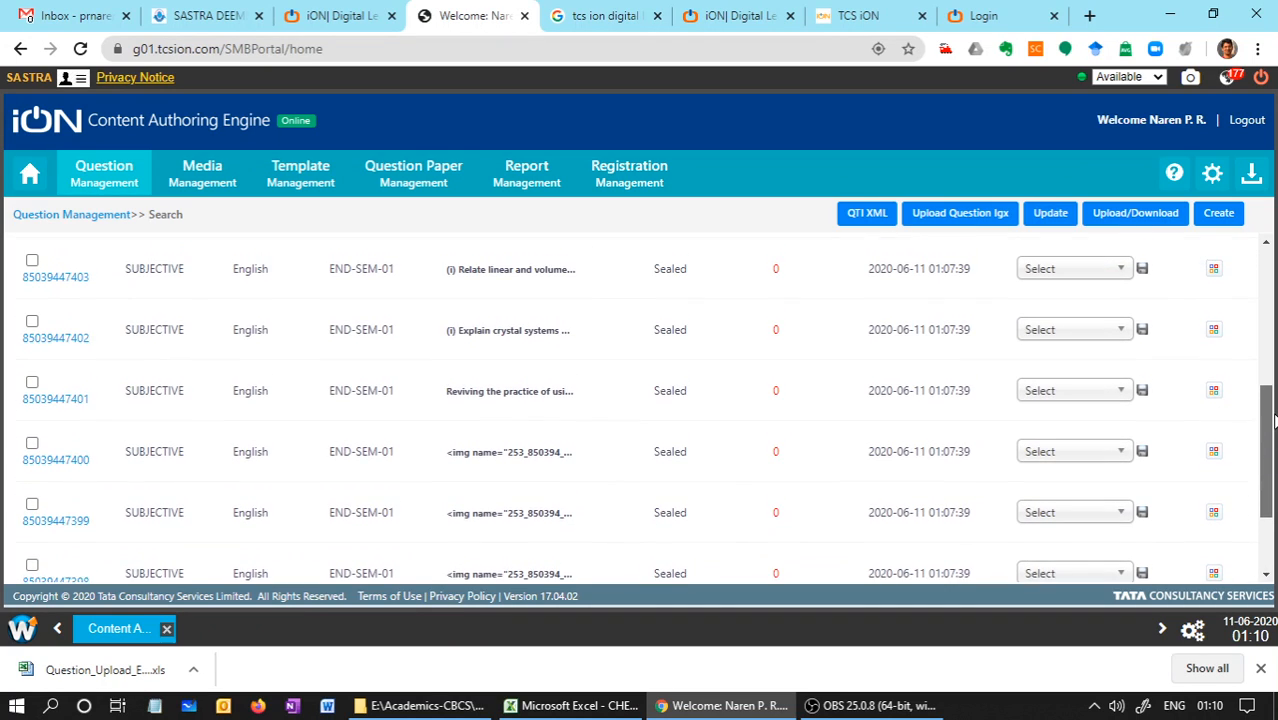
drag(446, 398, 576, 397)
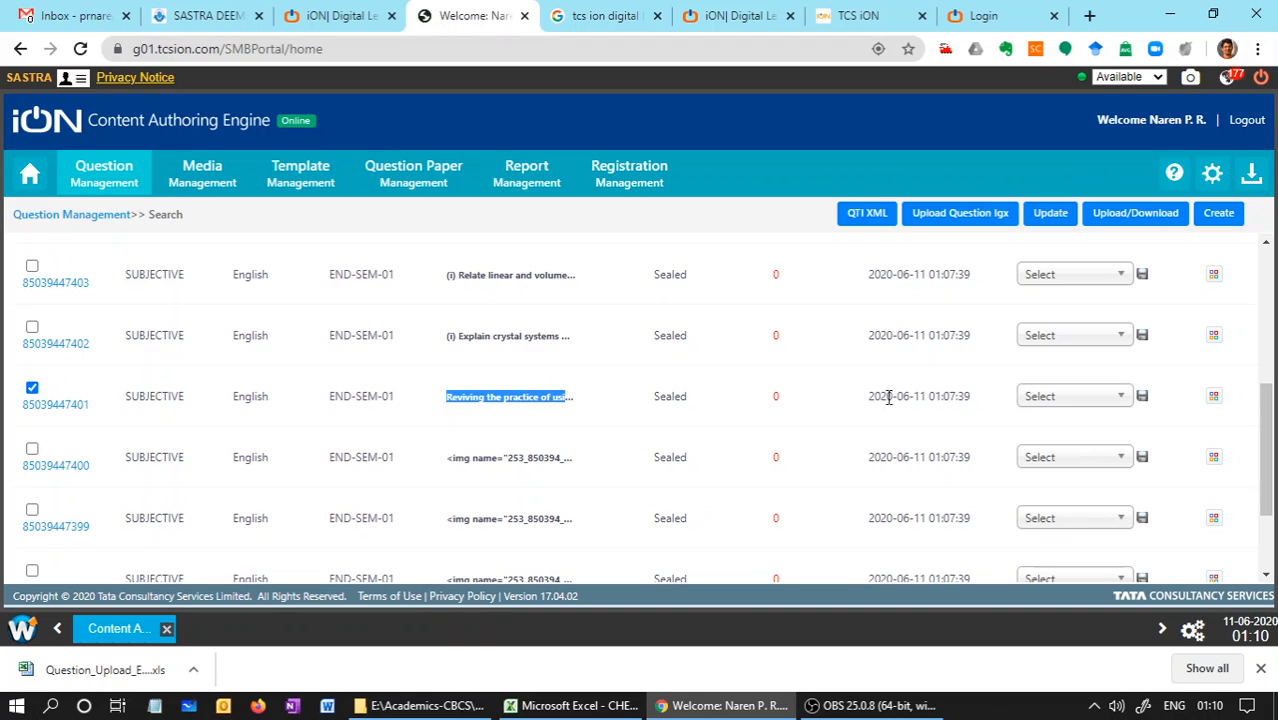
click(1033, 398)
drag(1121, 470, 1127, 555)
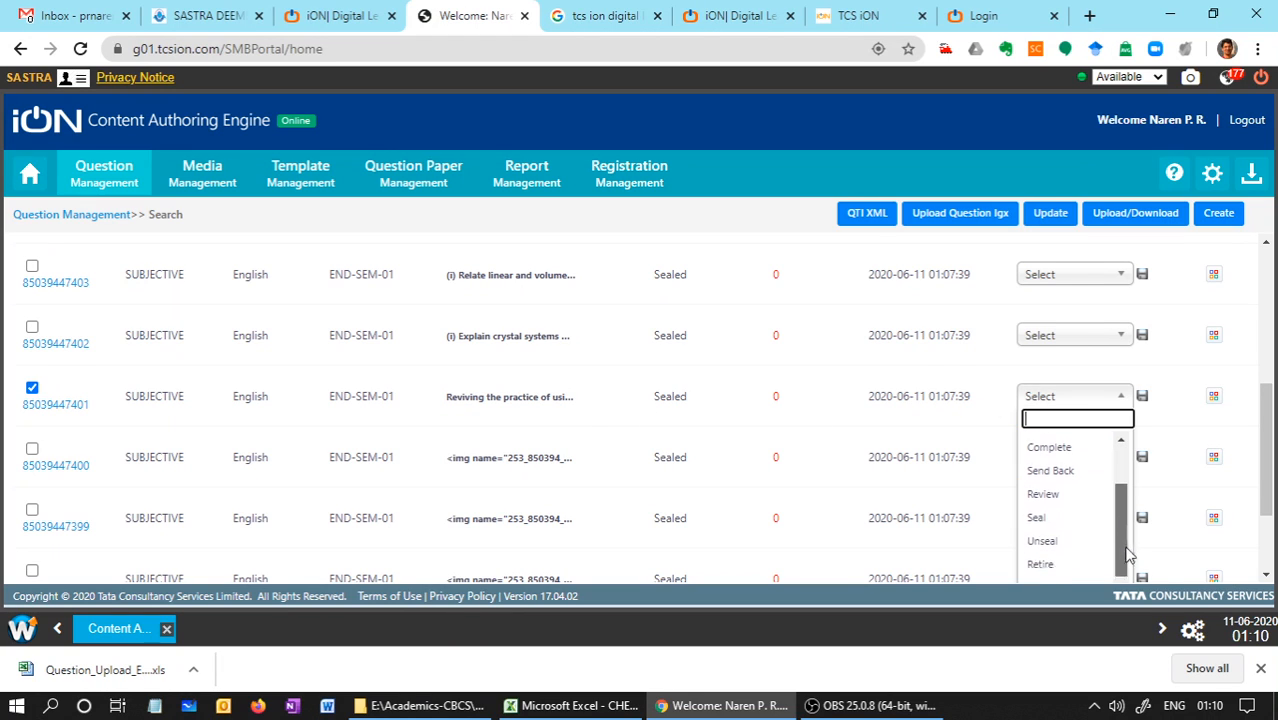
click(1043, 540)
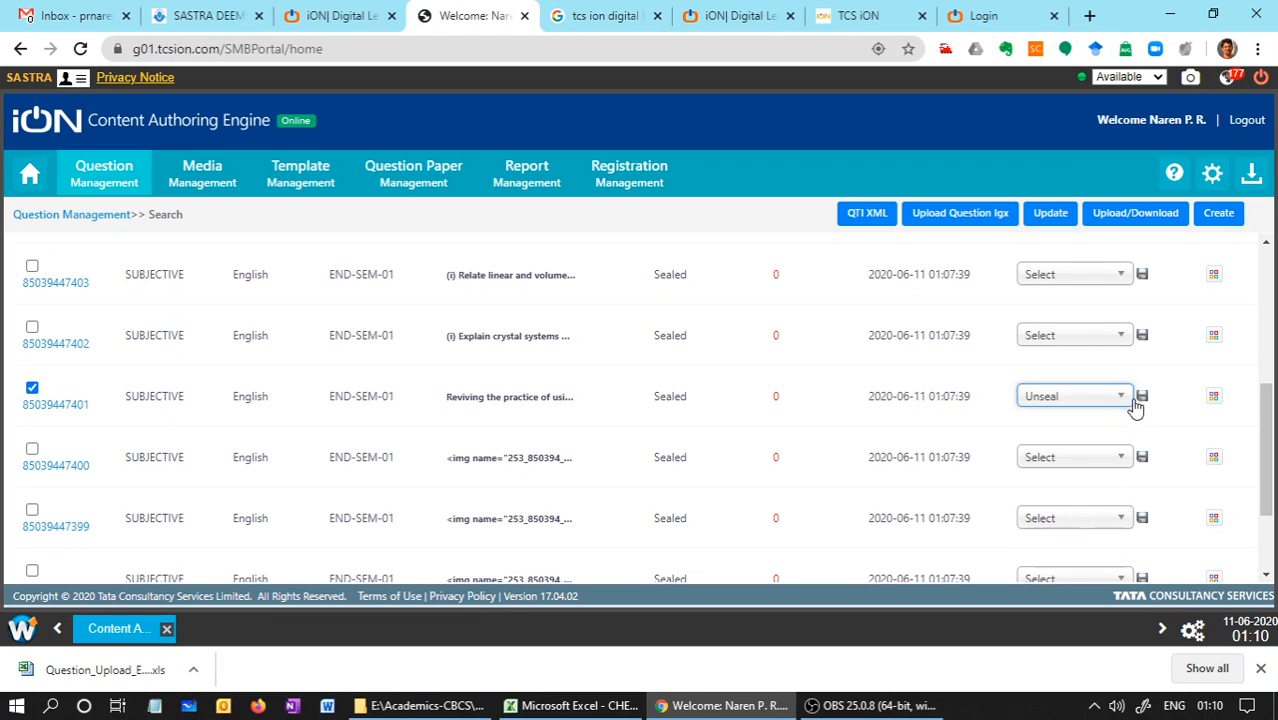
click(1141, 398)
click(528, 353)
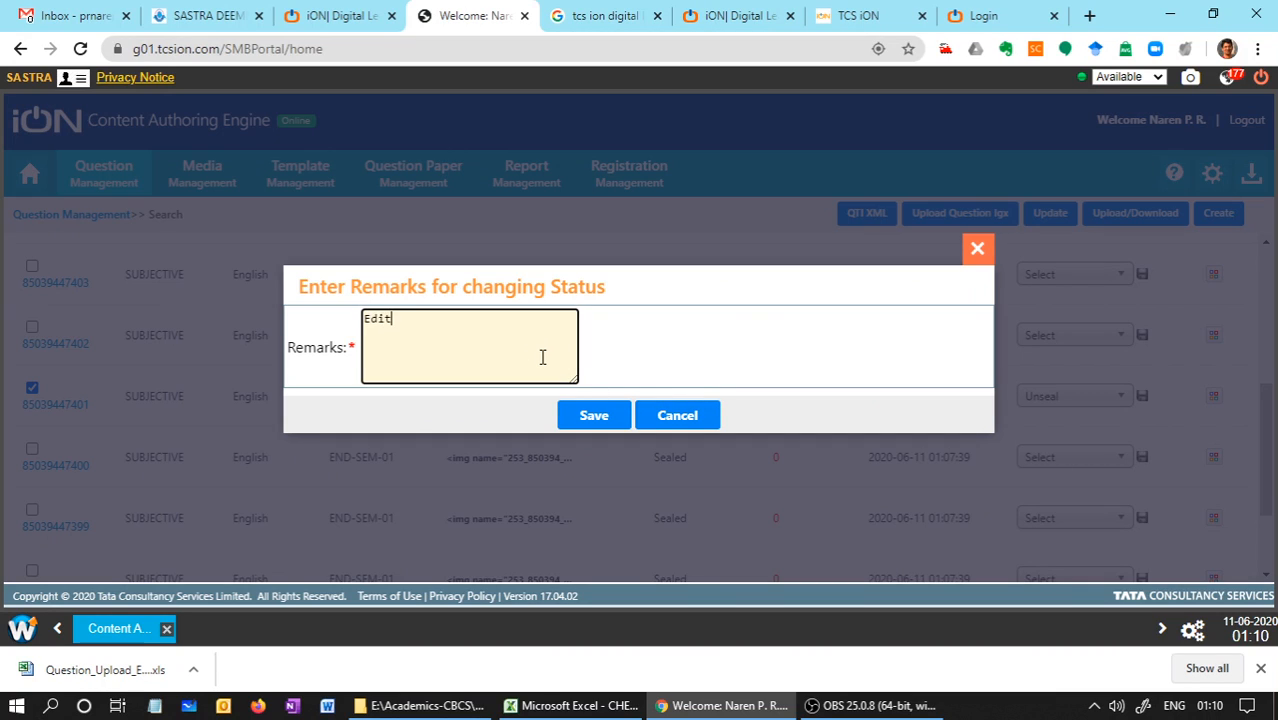
click(580, 418)
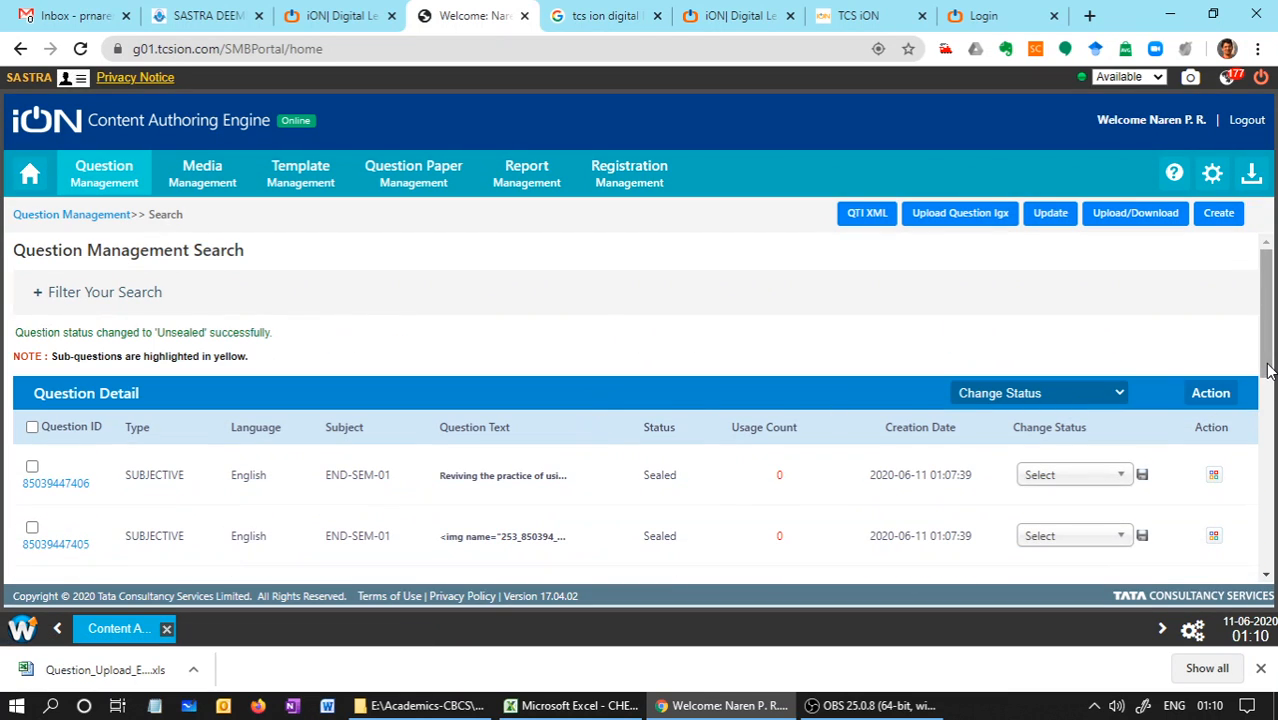
scroll(1275, 405, down, 3)
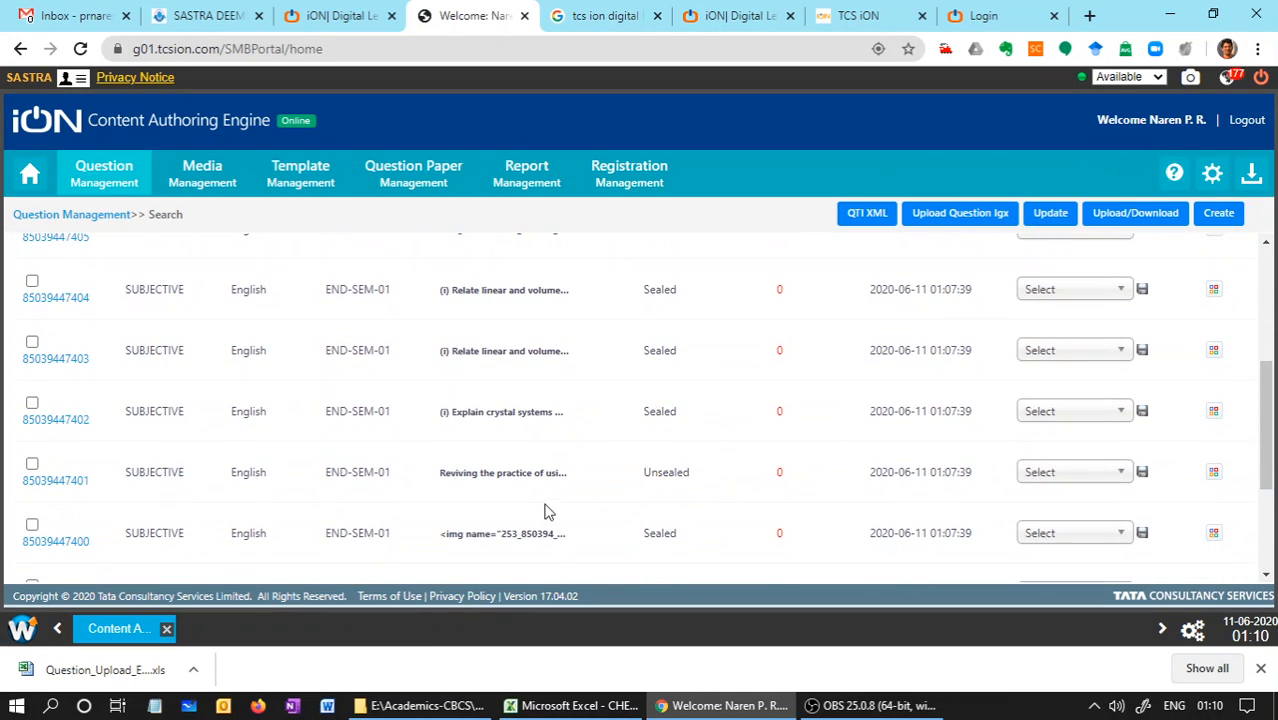
click(32, 463)
click(1214, 473)
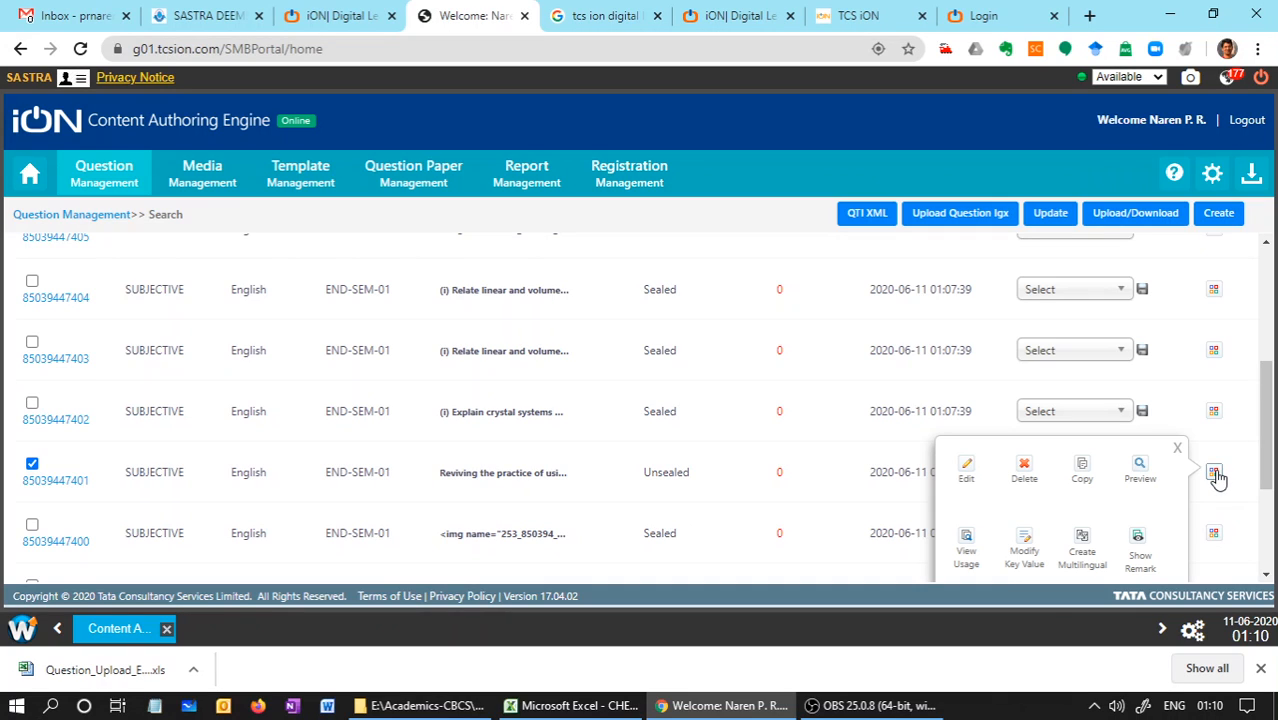
click(965, 478)
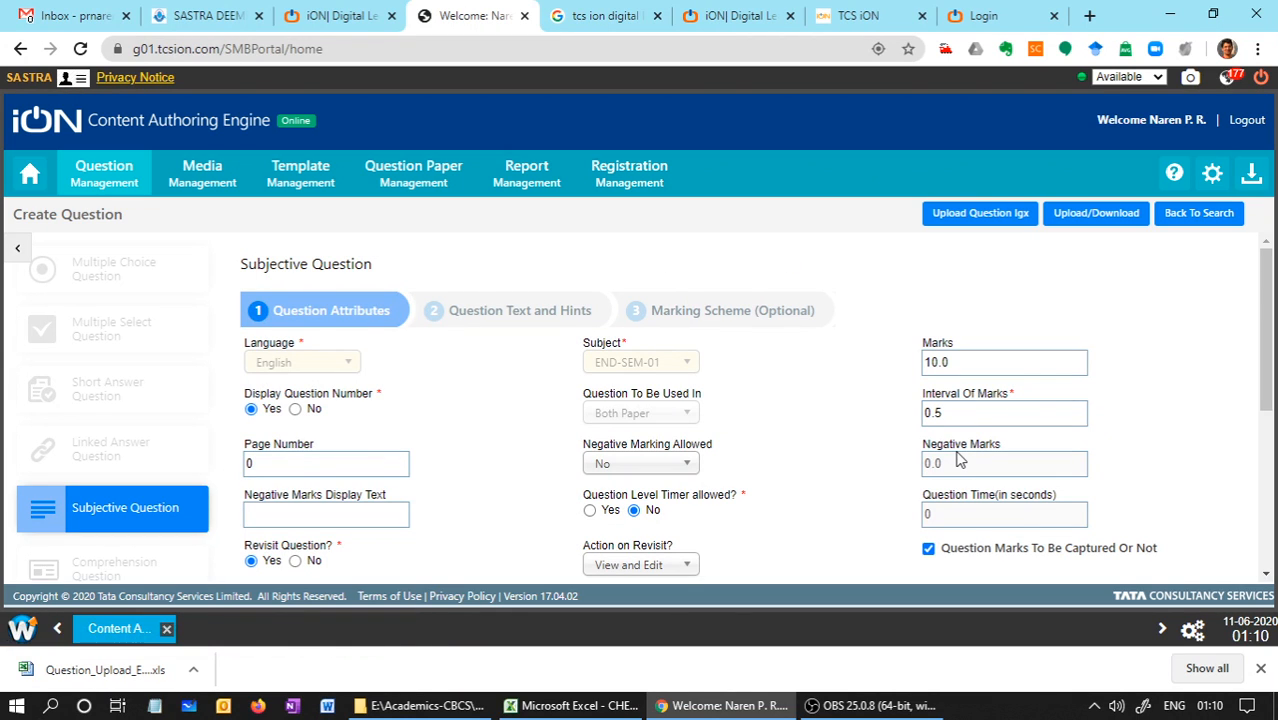
drag(1268, 313, 1270, 330)
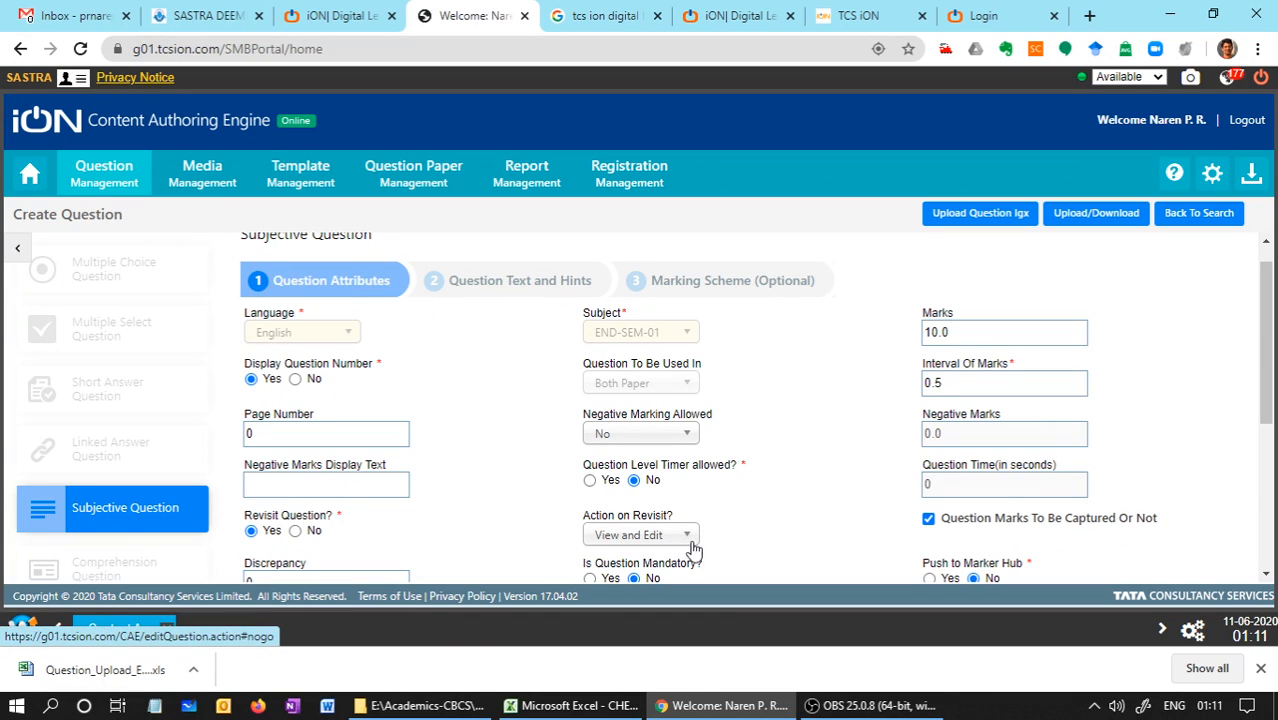
mouse_move(1274, 420)
mouse_down()
mouse_move(1272, 484)
mouse_move(1260, 404)
mouse_up()
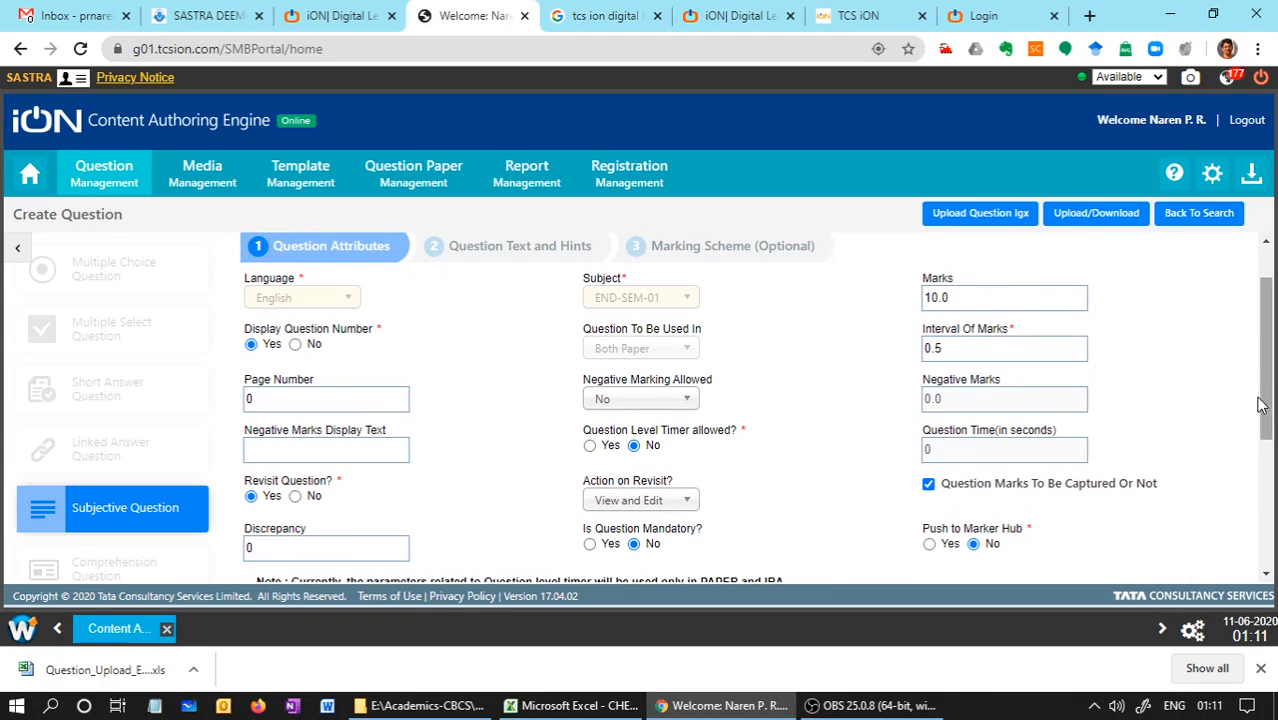
Append "I will add this line during edit" to the end of the question text
click(529, 265)
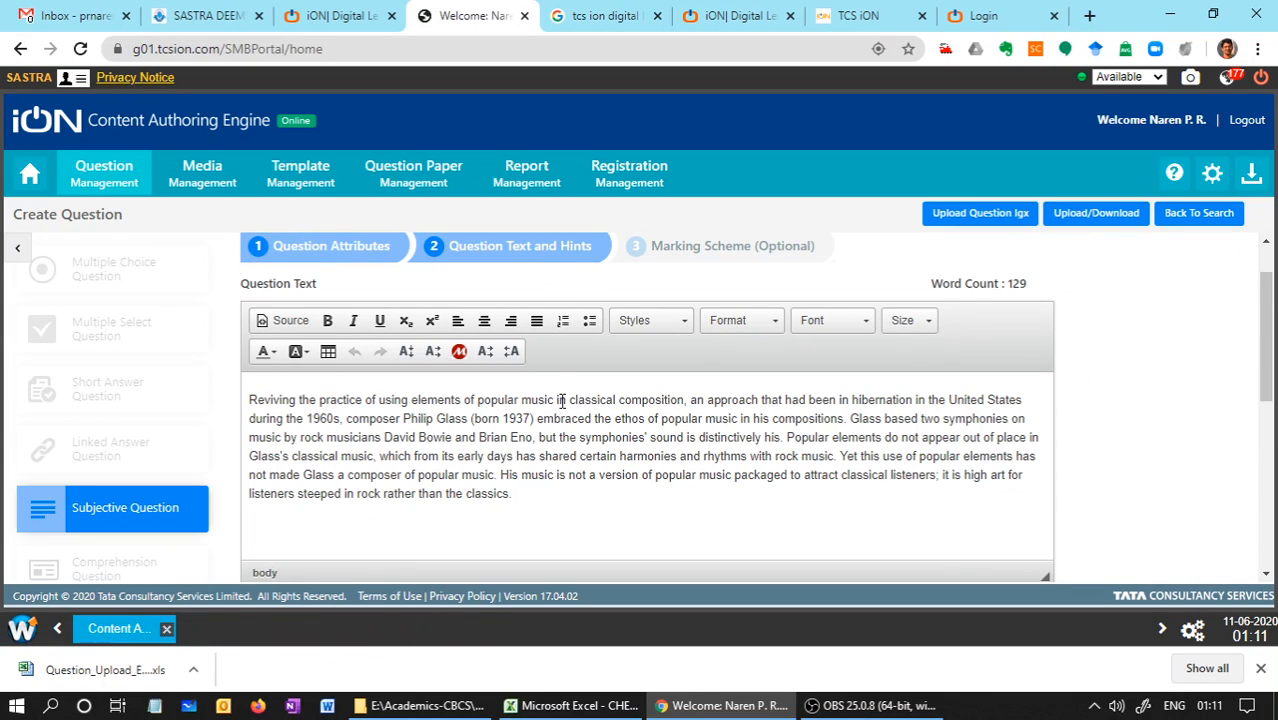
text(I will add this line)
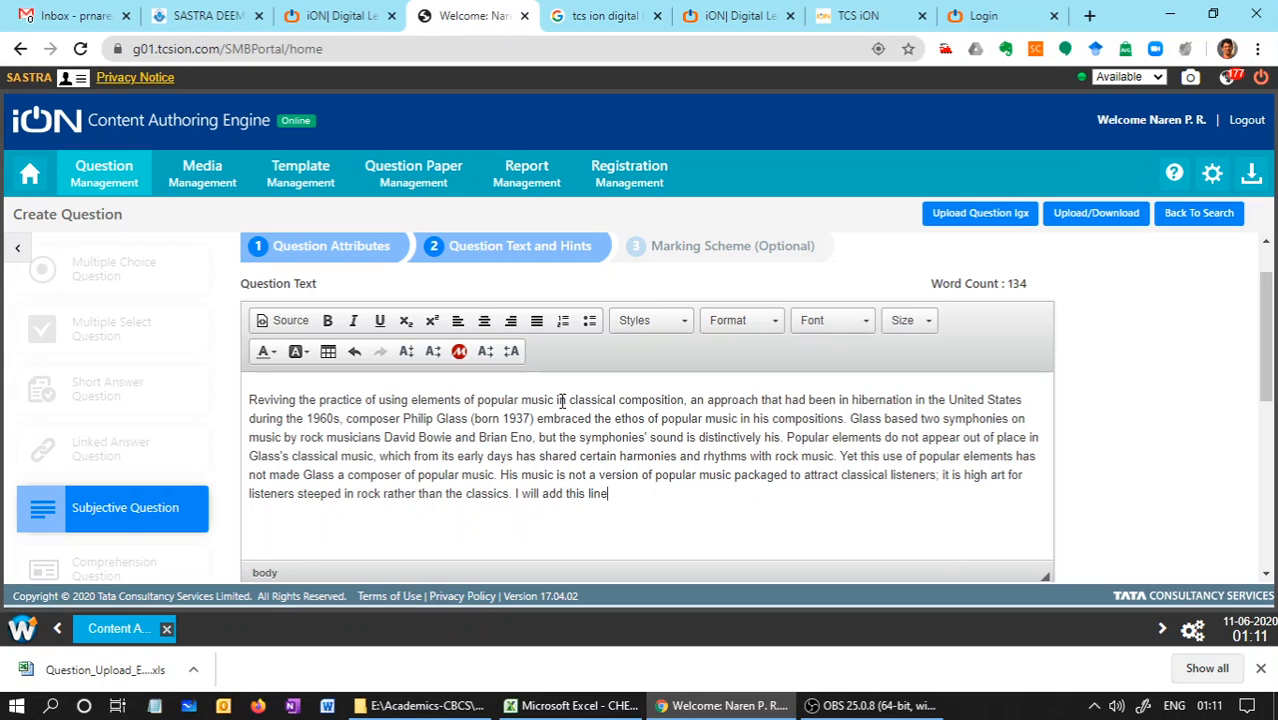
scroll(562, 400, up, 1)
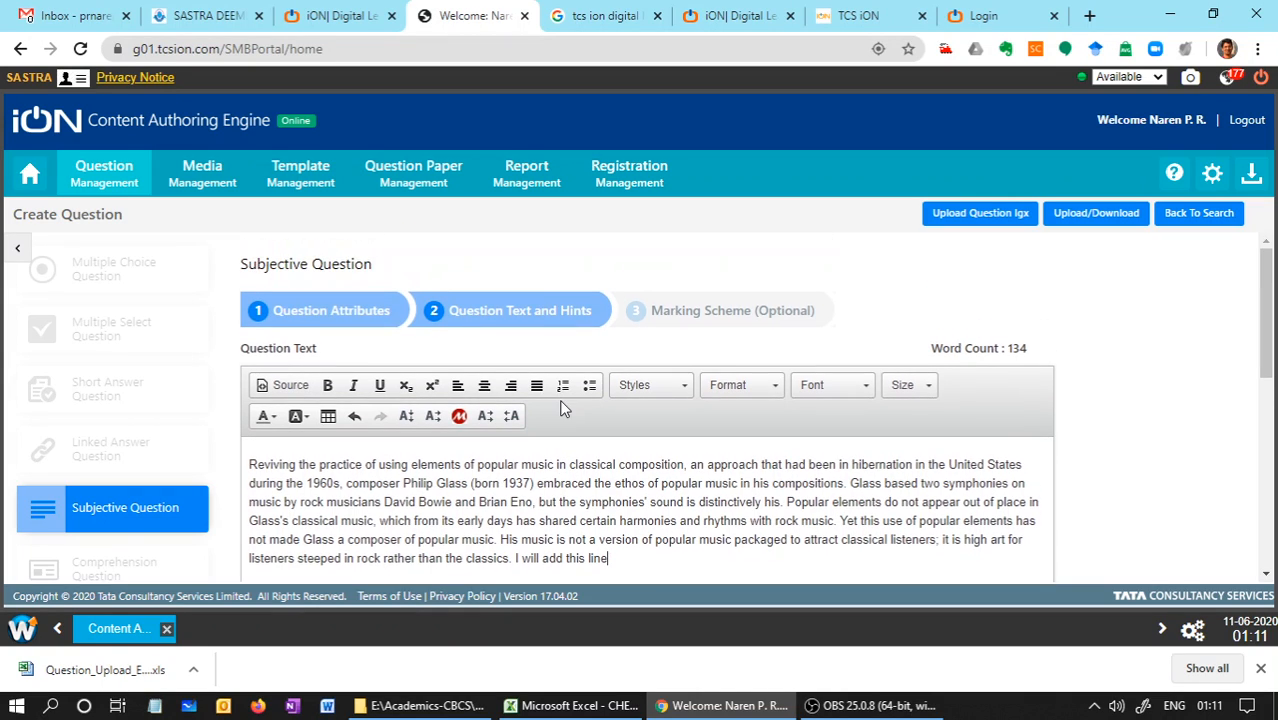
text(ine during edit)
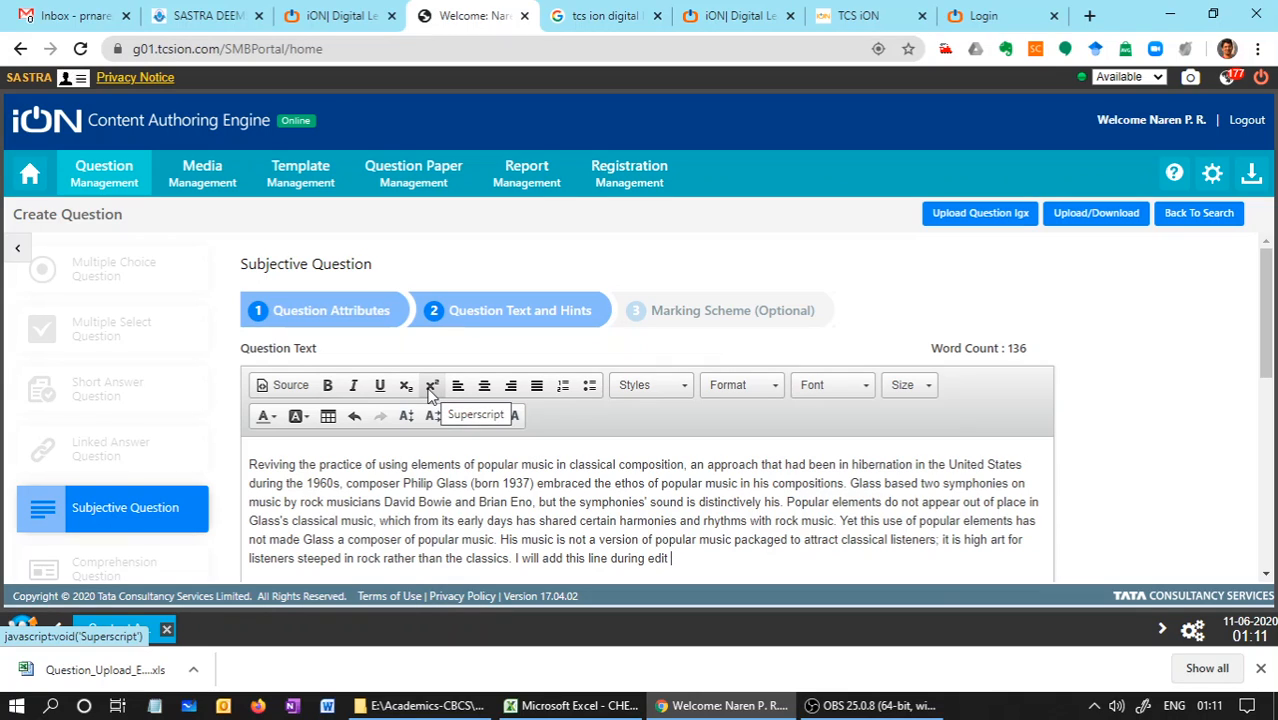
Format the word "music" after "His" in the question text as superscript and save the edited question
scroll(545, 490, down, 1)
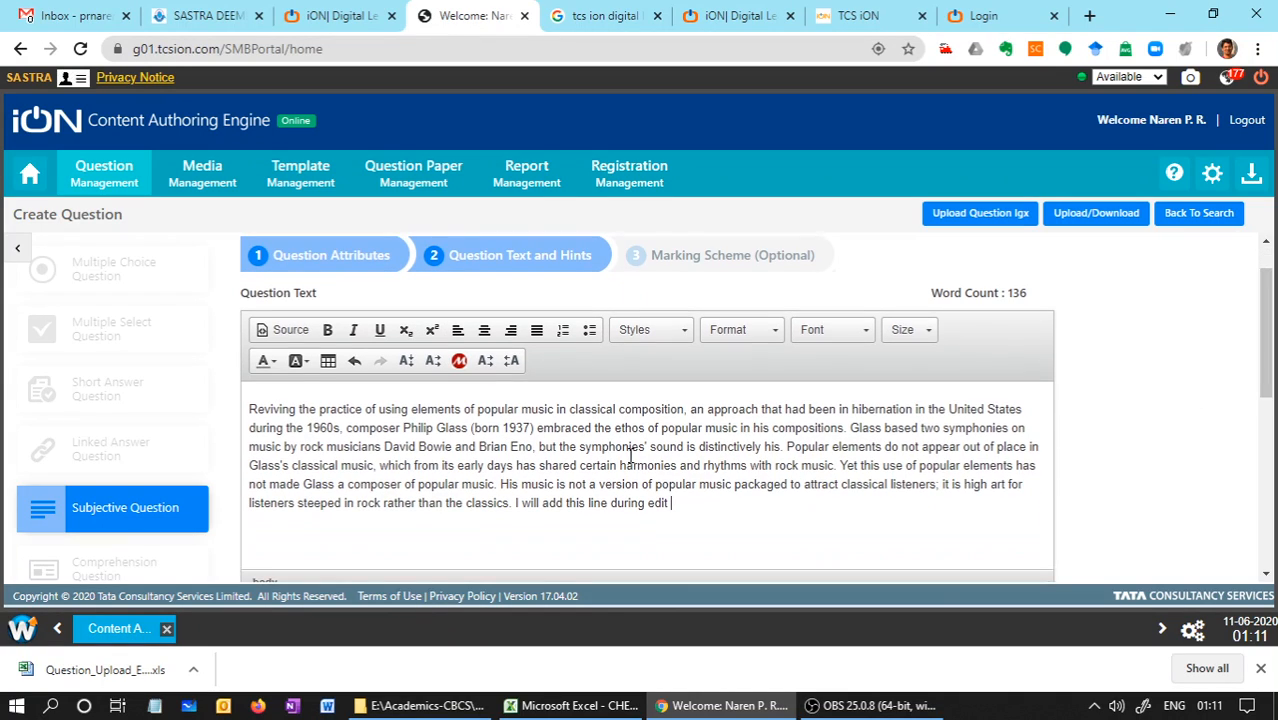
drag(554, 487, 520, 487)
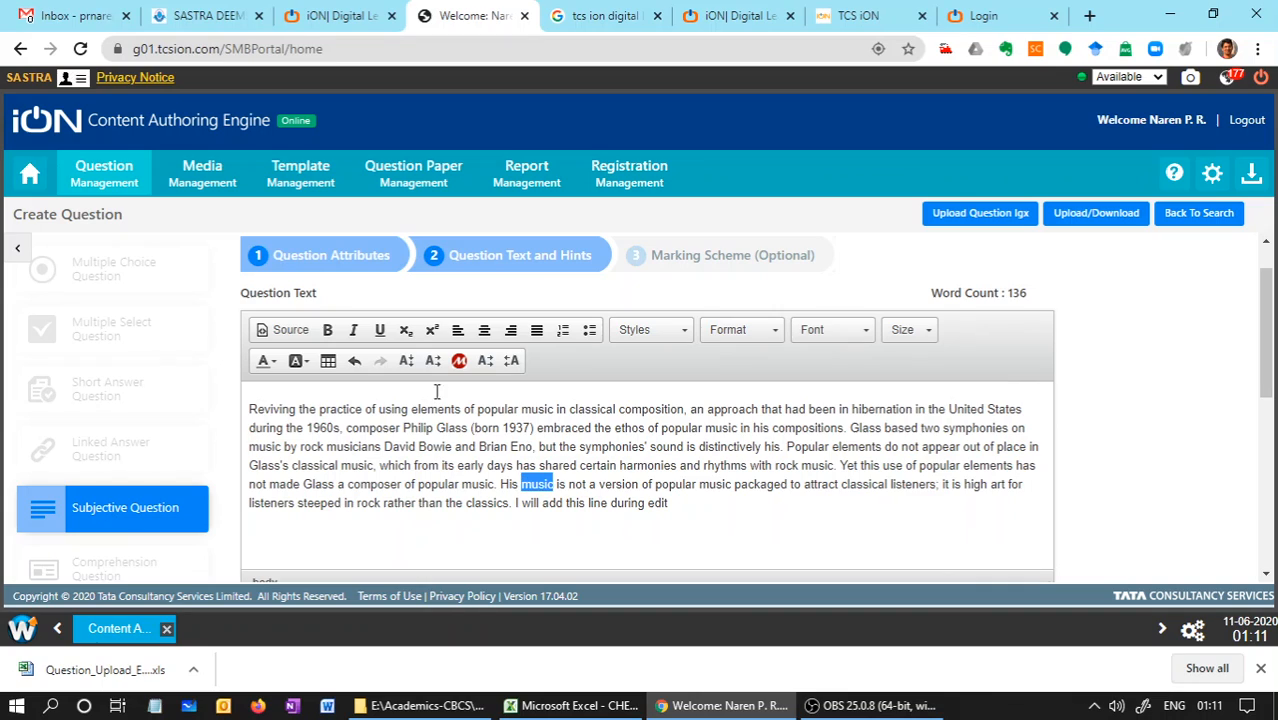
click(430, 331)
click(718, 492)
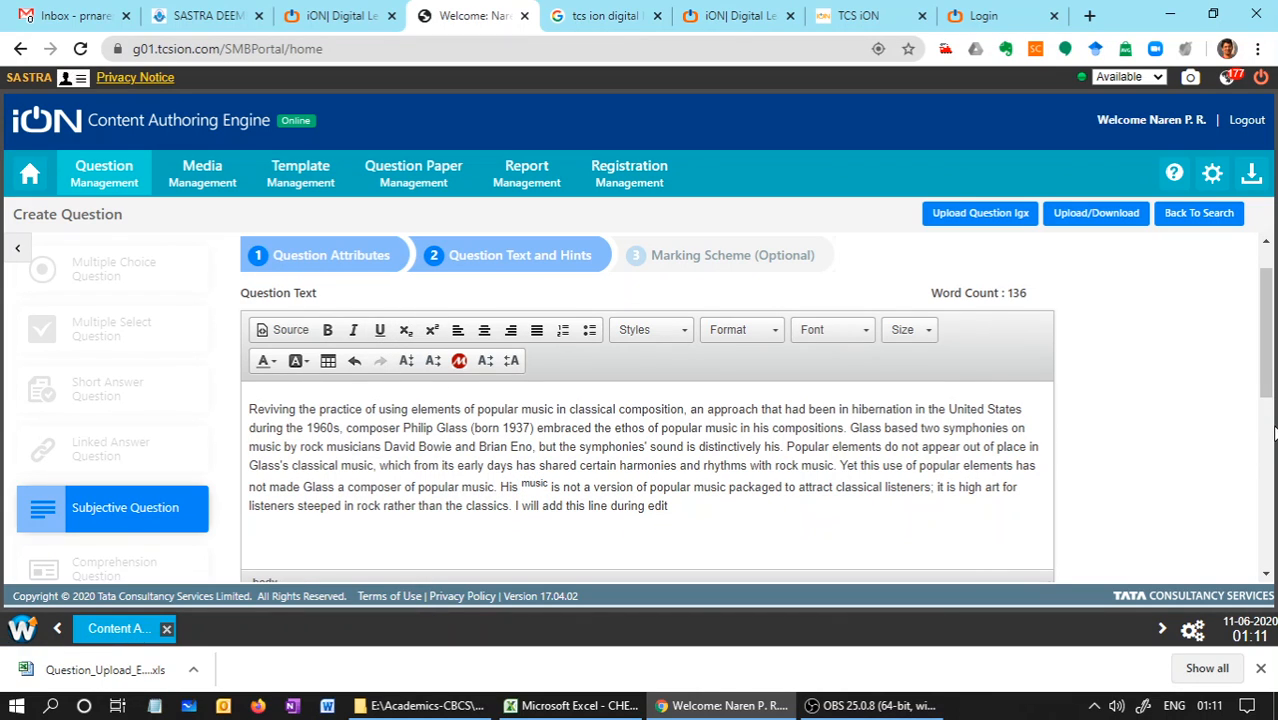
drag(1270, 392, 1253, 584)
click(600, 554)
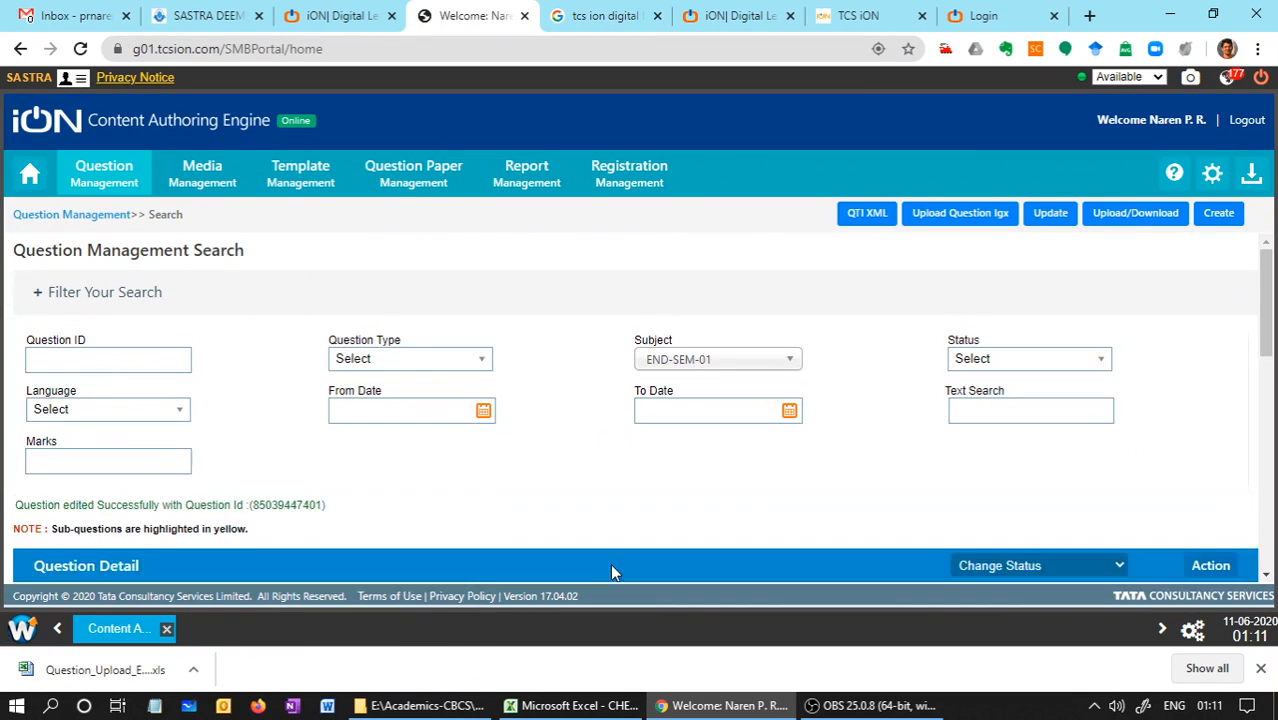
drag(1268, 352, 1268, 470)
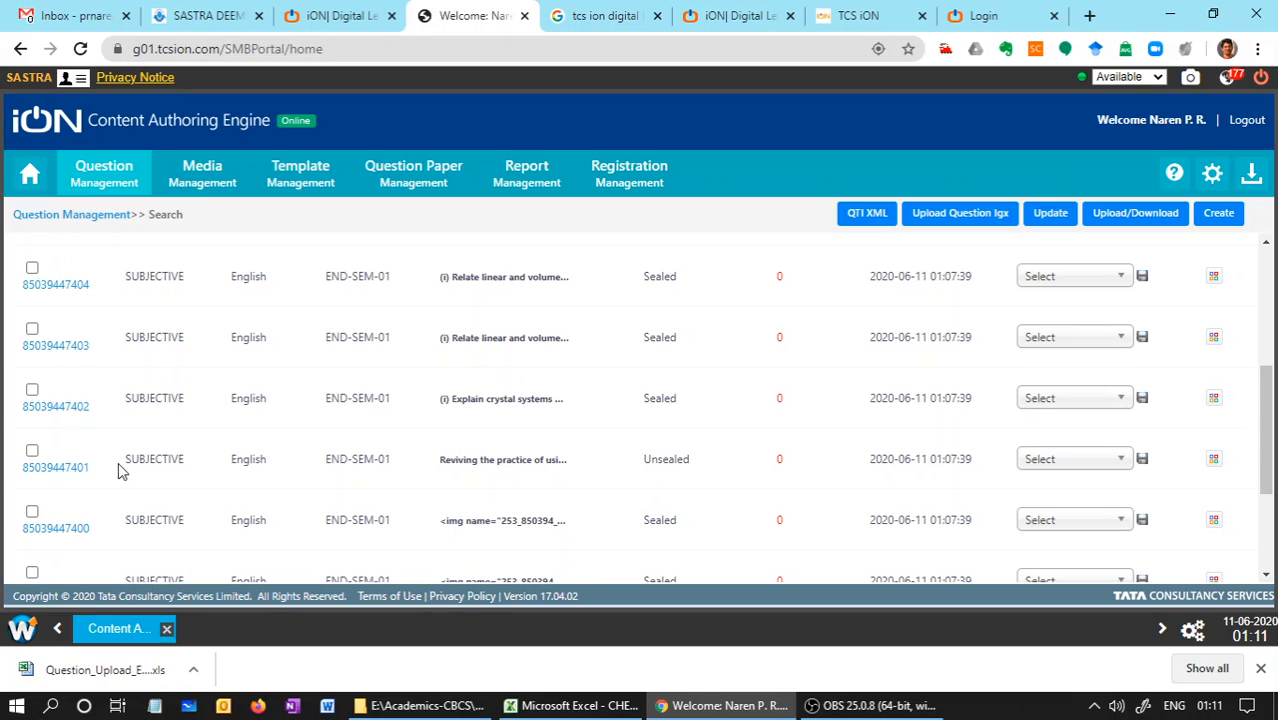
click(70, 470)
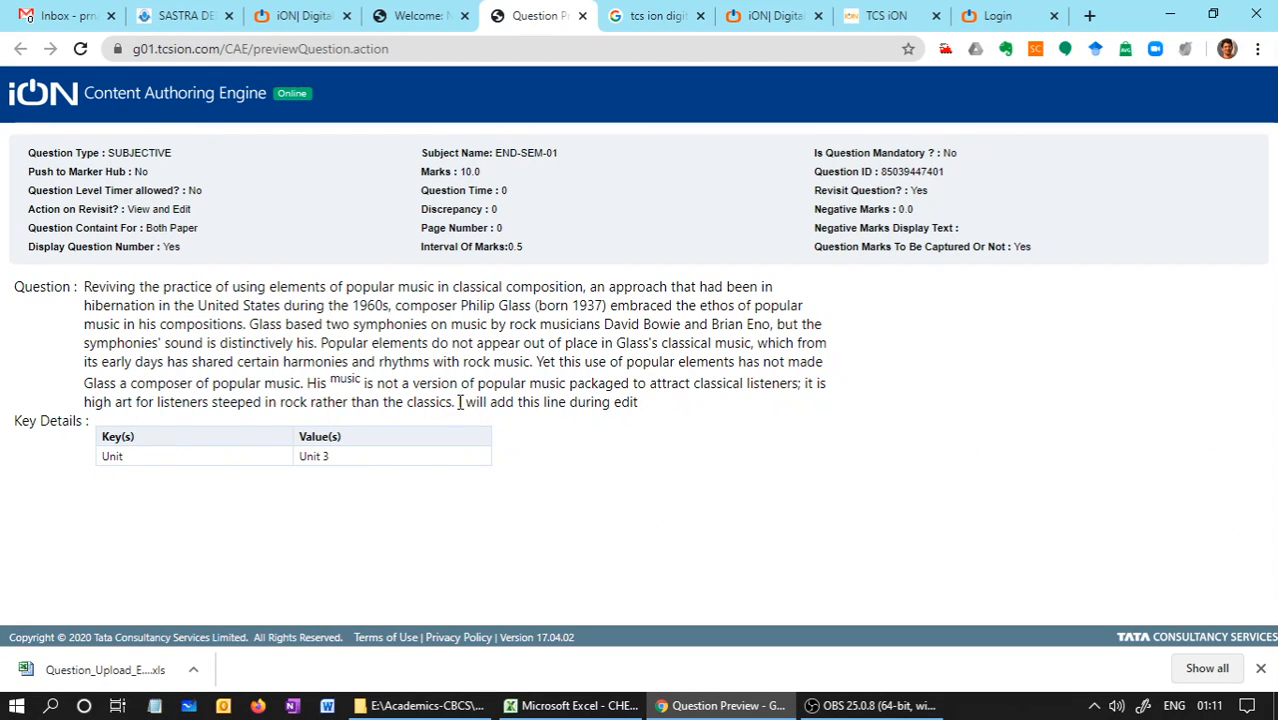
drag(458, 401, 651, 391)
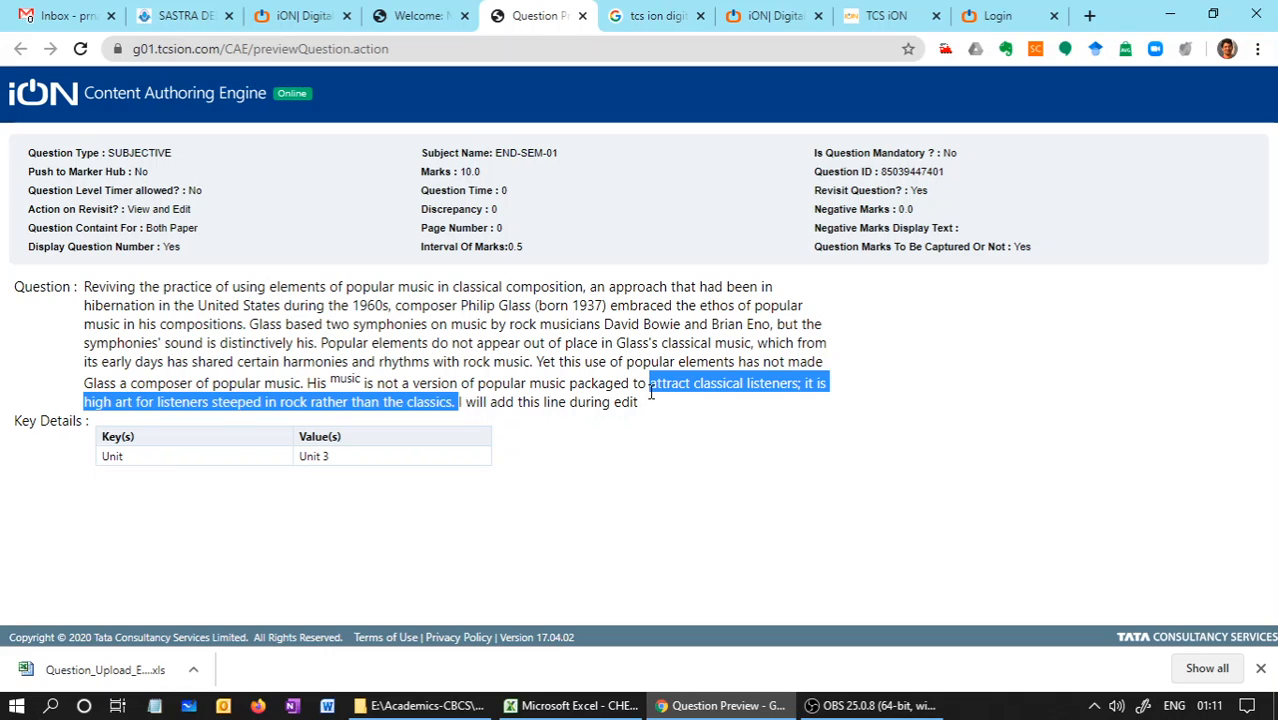
drag(331, 381, 364, 383)
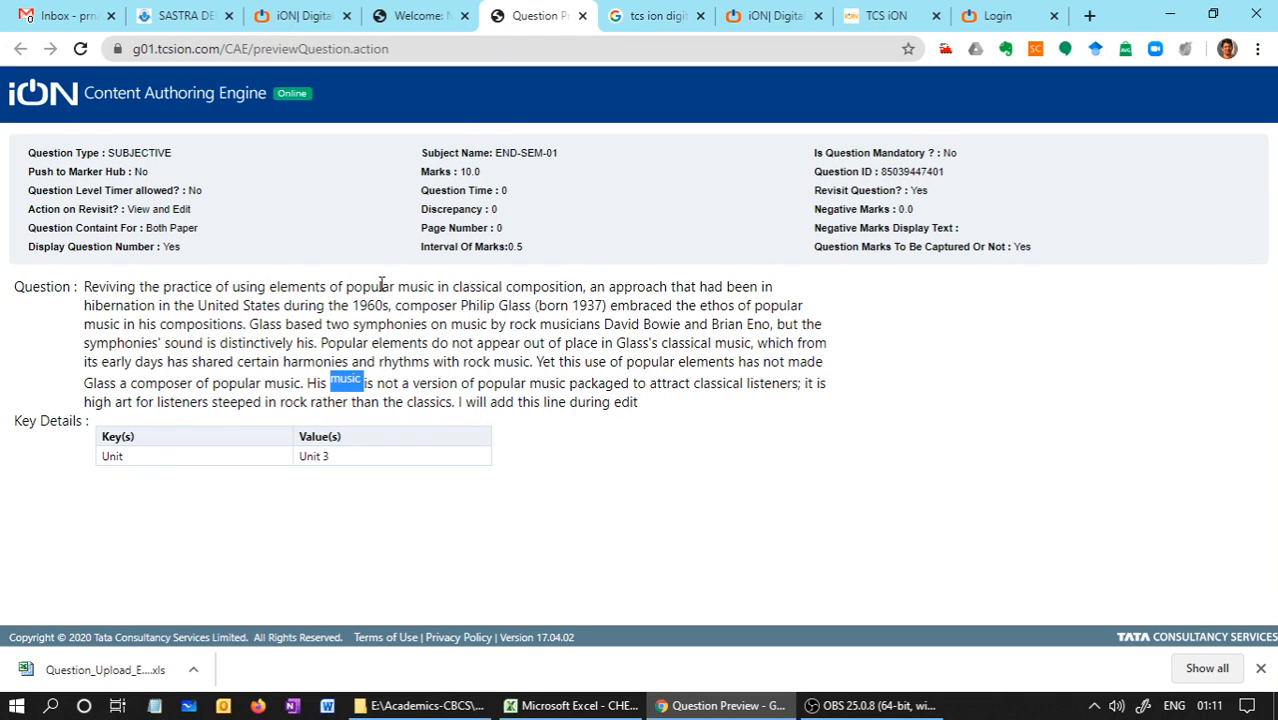
click(582, 16)
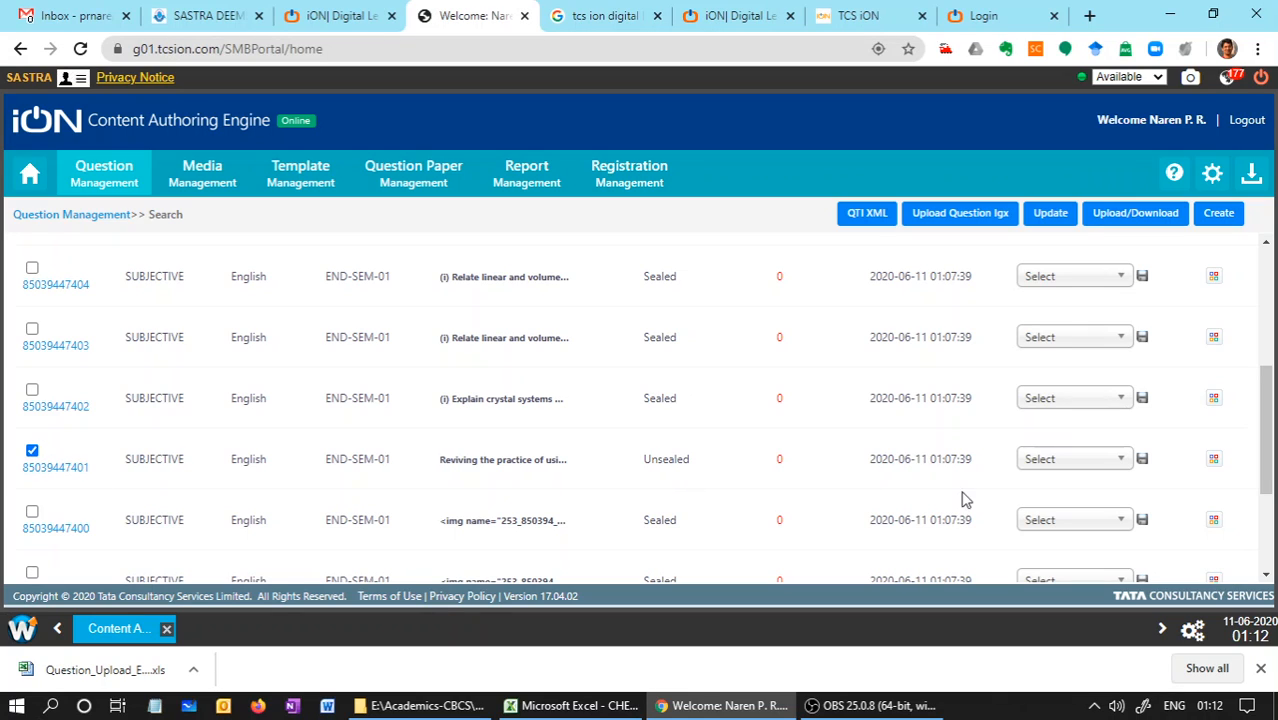
click(1050, 462)
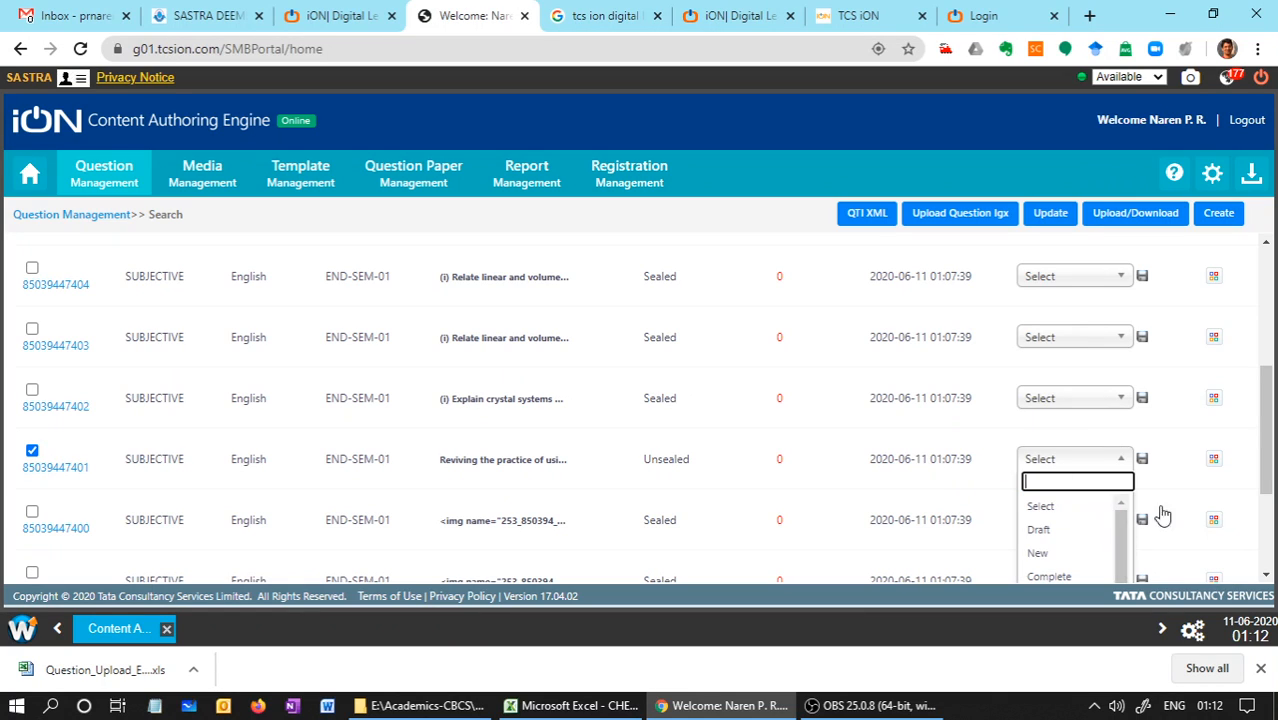
scroll(1267, 470, down, 1)
scroll(1267, 478, down, 1)
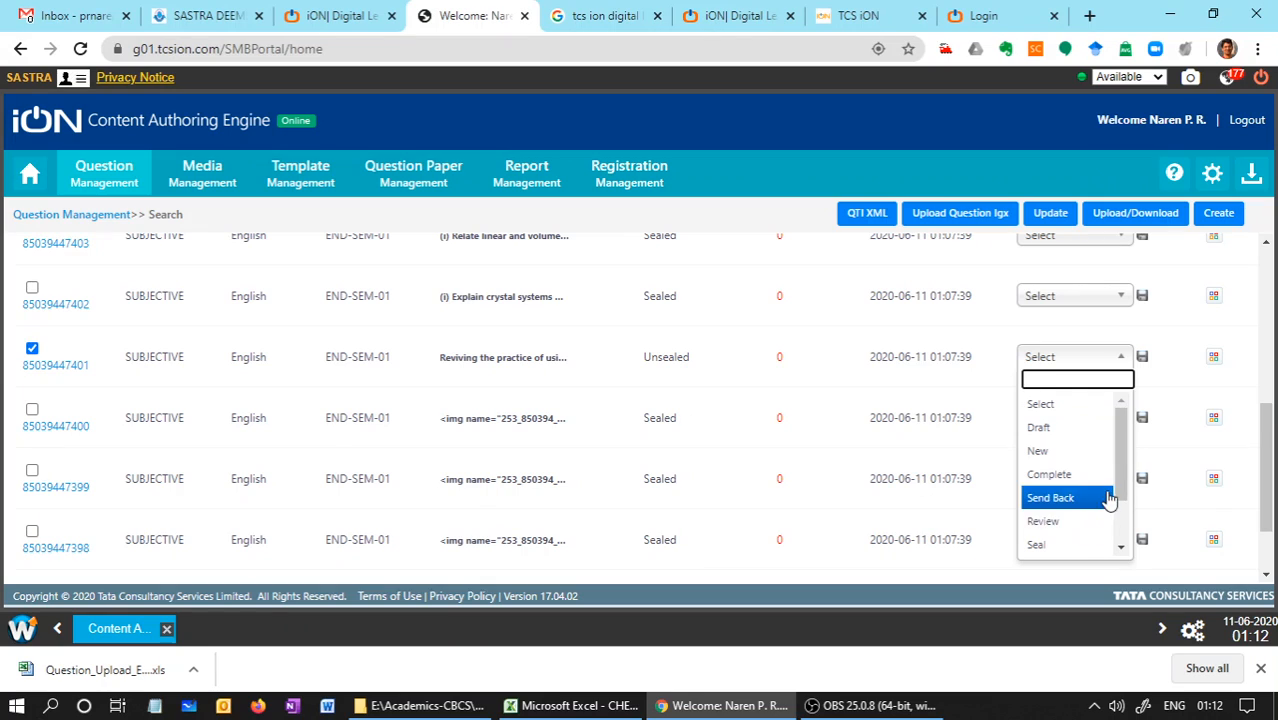
scroll(1070, 500, down, 2)
click(1063, 510)
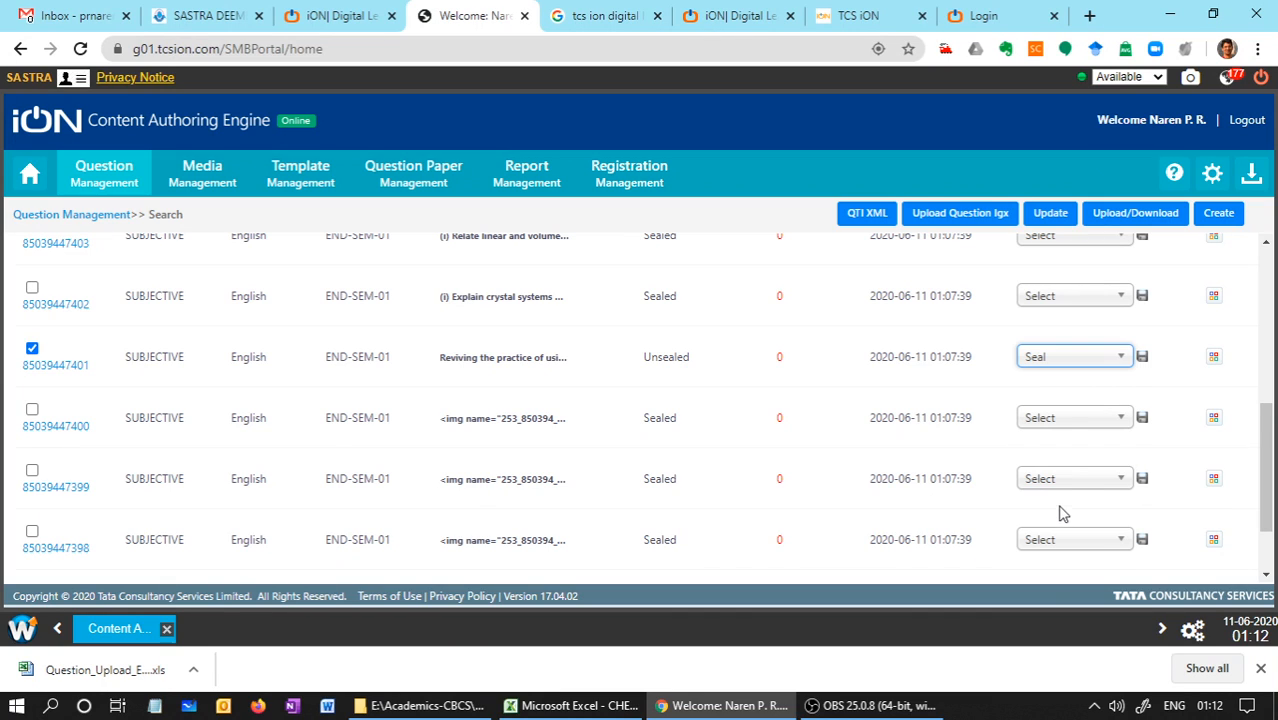
click(1142, 357)
click(518, 340)
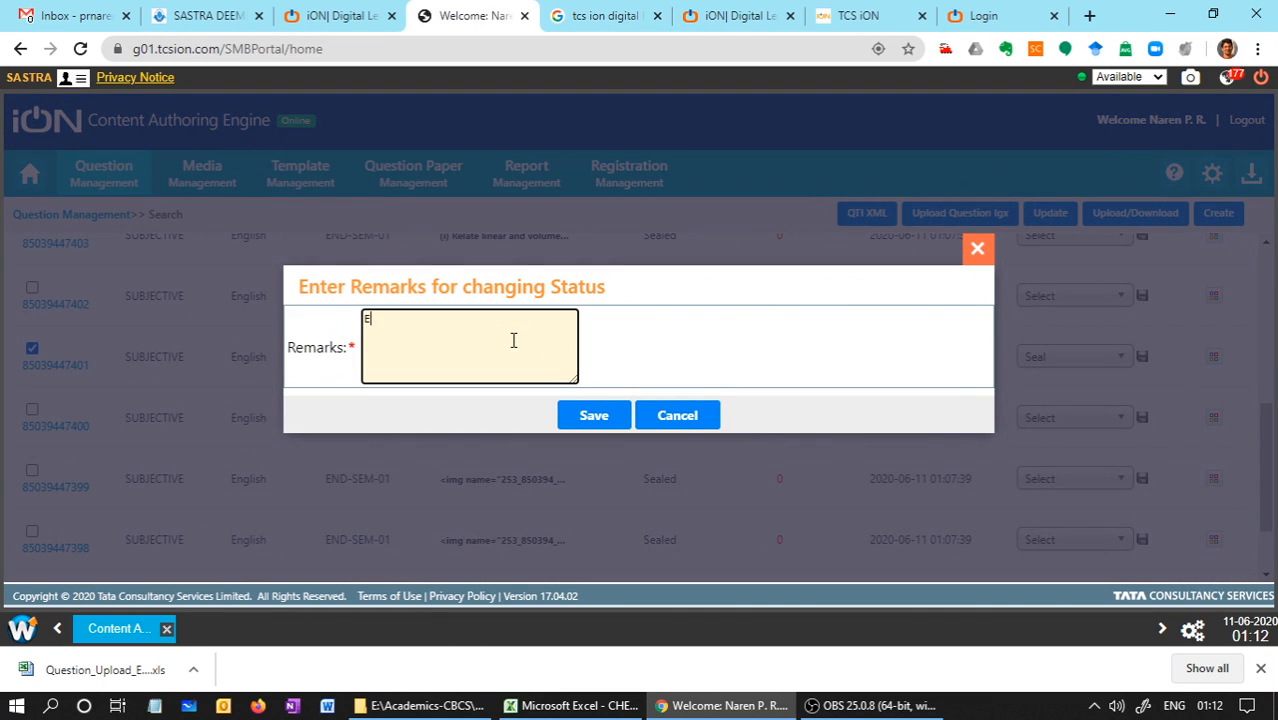
text(Editing compelted)
click(585, 421)
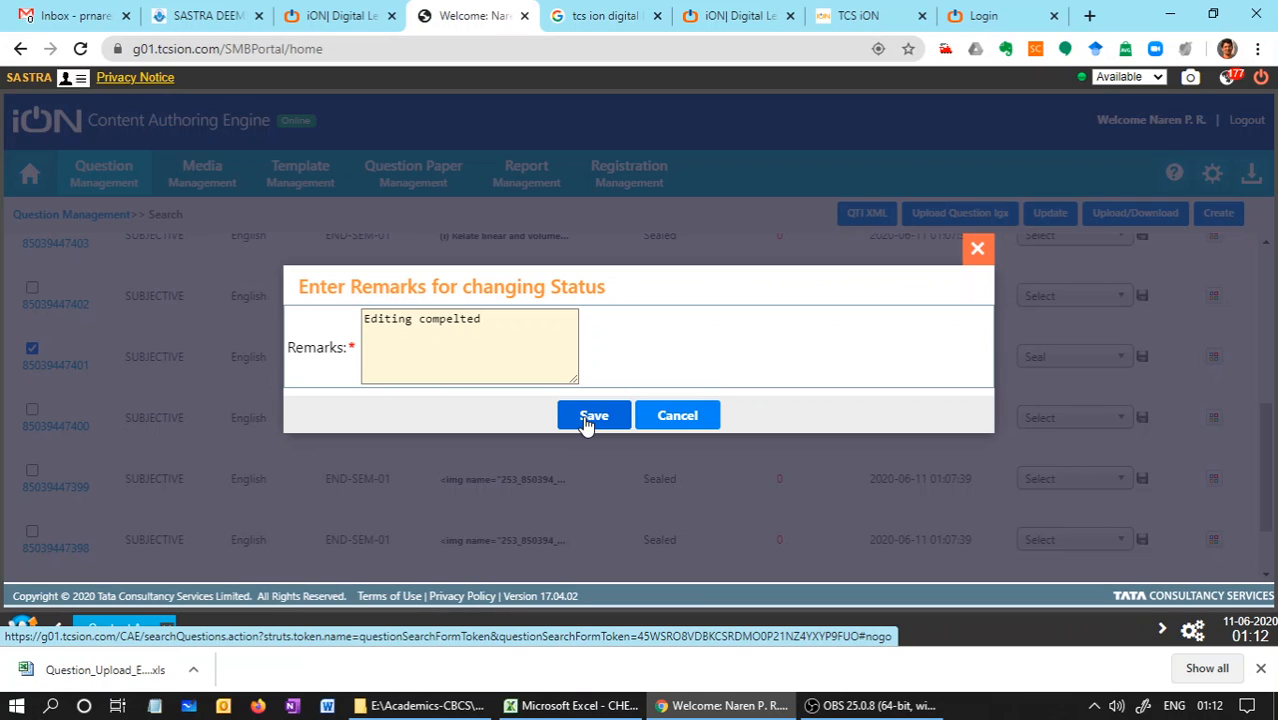
click(588, 420)
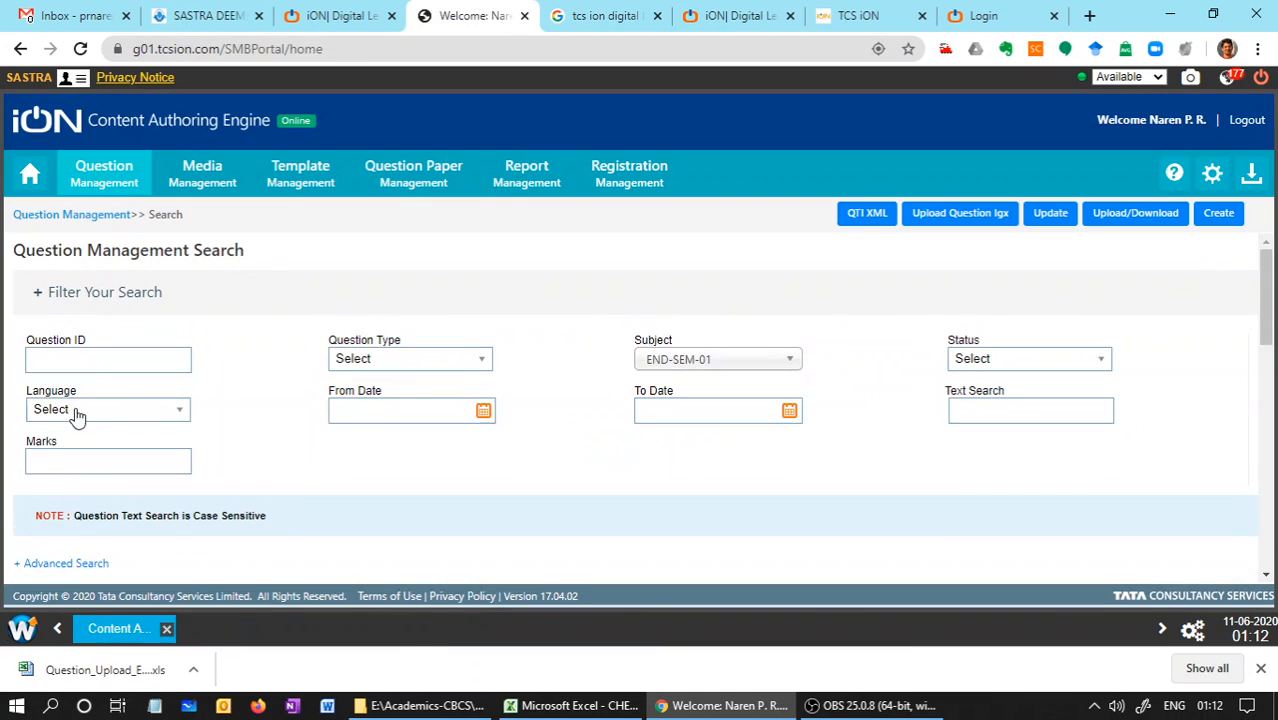
drag(1267, 362, 1269, 479)
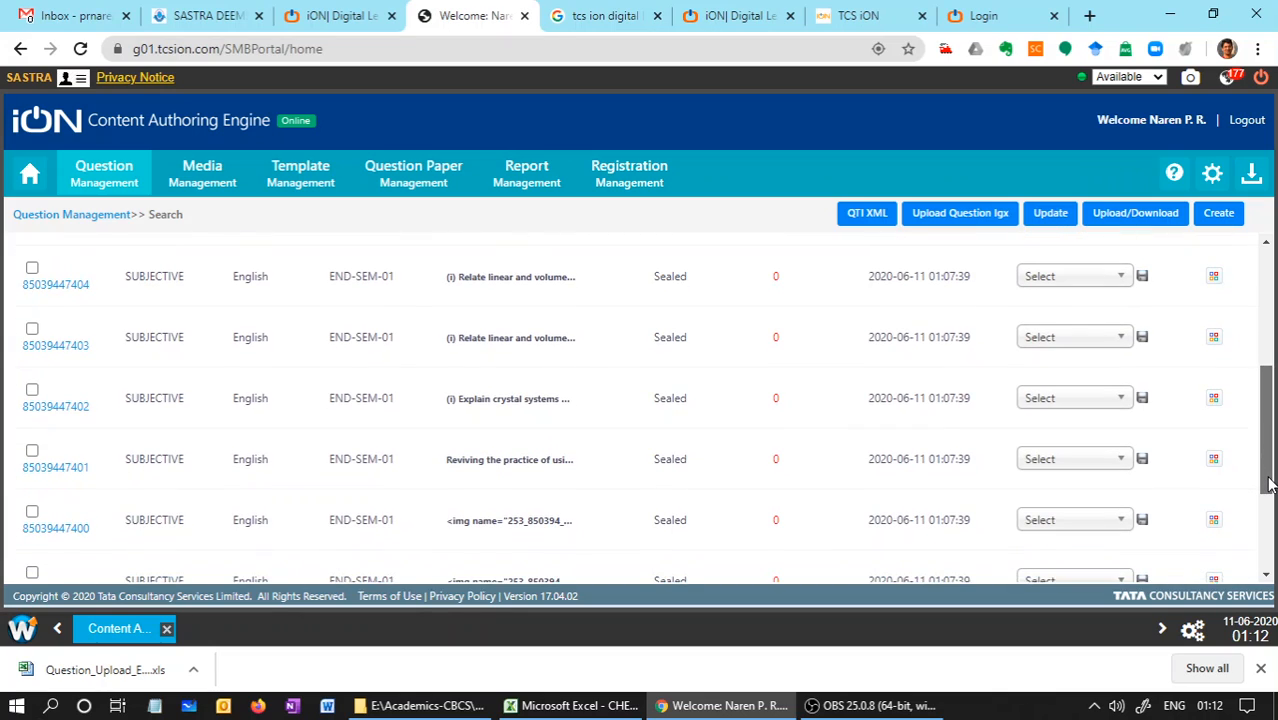
click(71, 470)
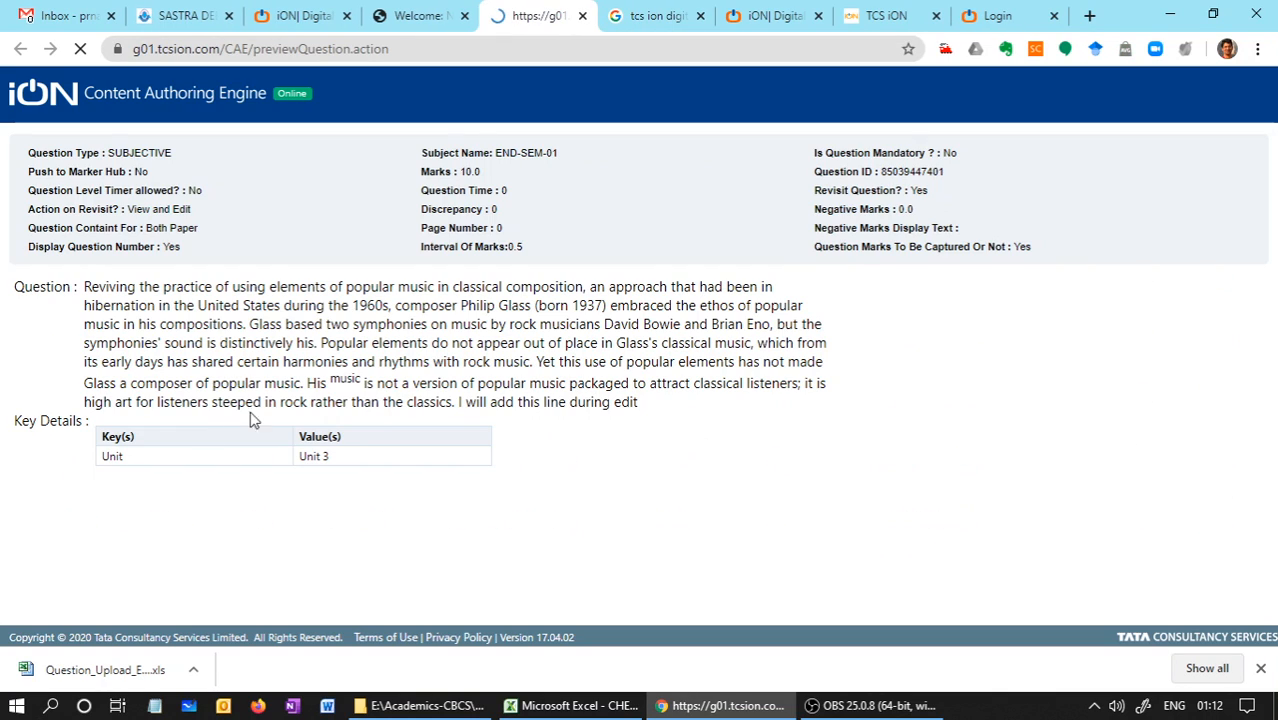
click(583, 16)
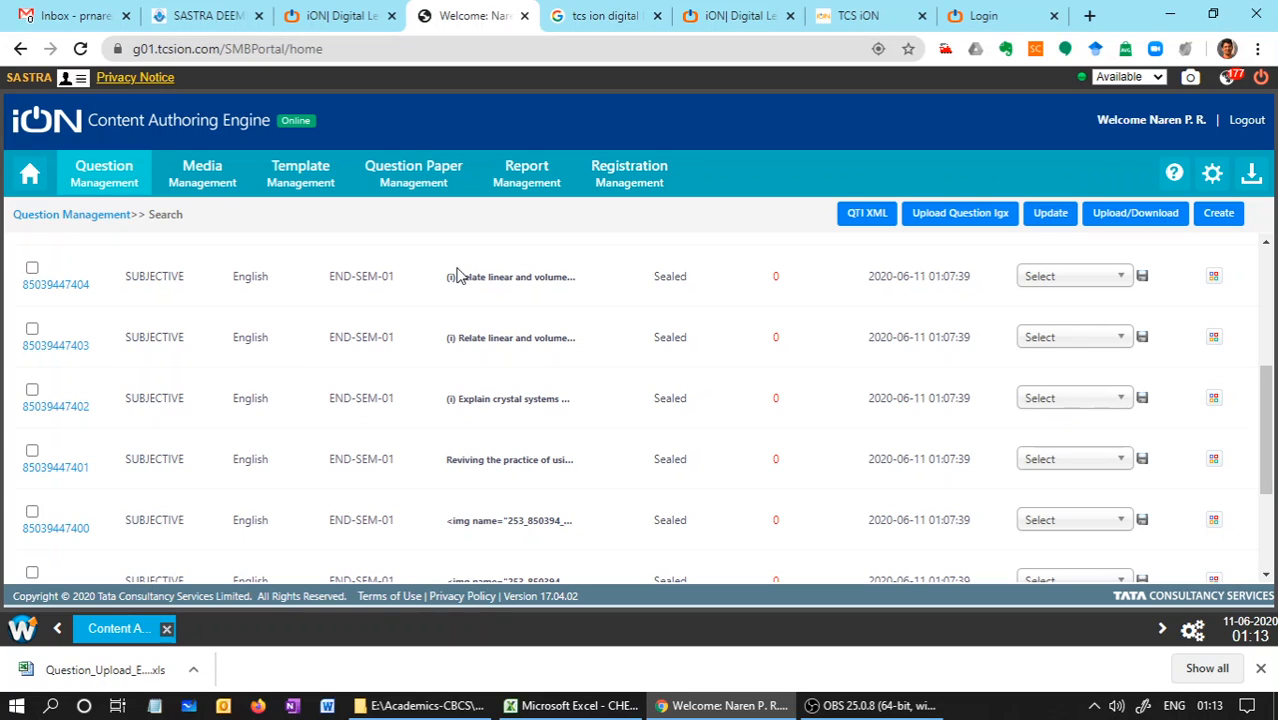
Try to delete all the questions on the current results page in bulk
drag(1265, 402, 1274, 309)
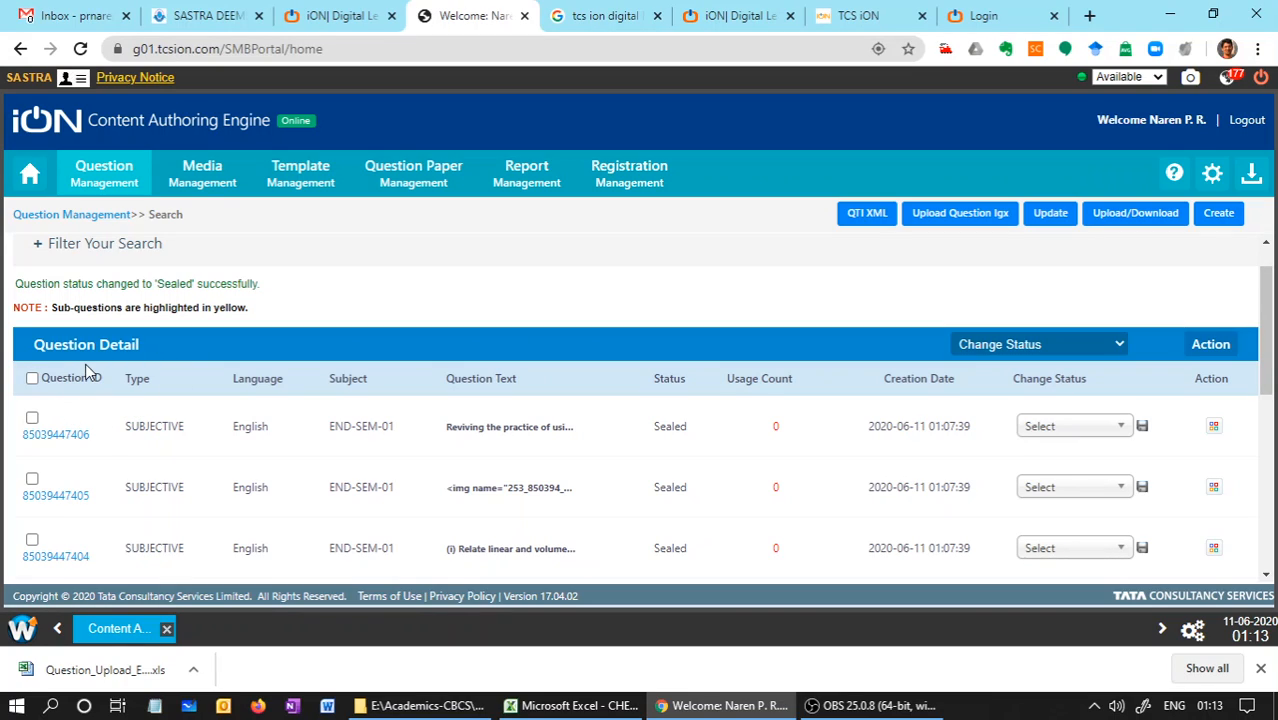
click(32, 379)
click(1083, 342)
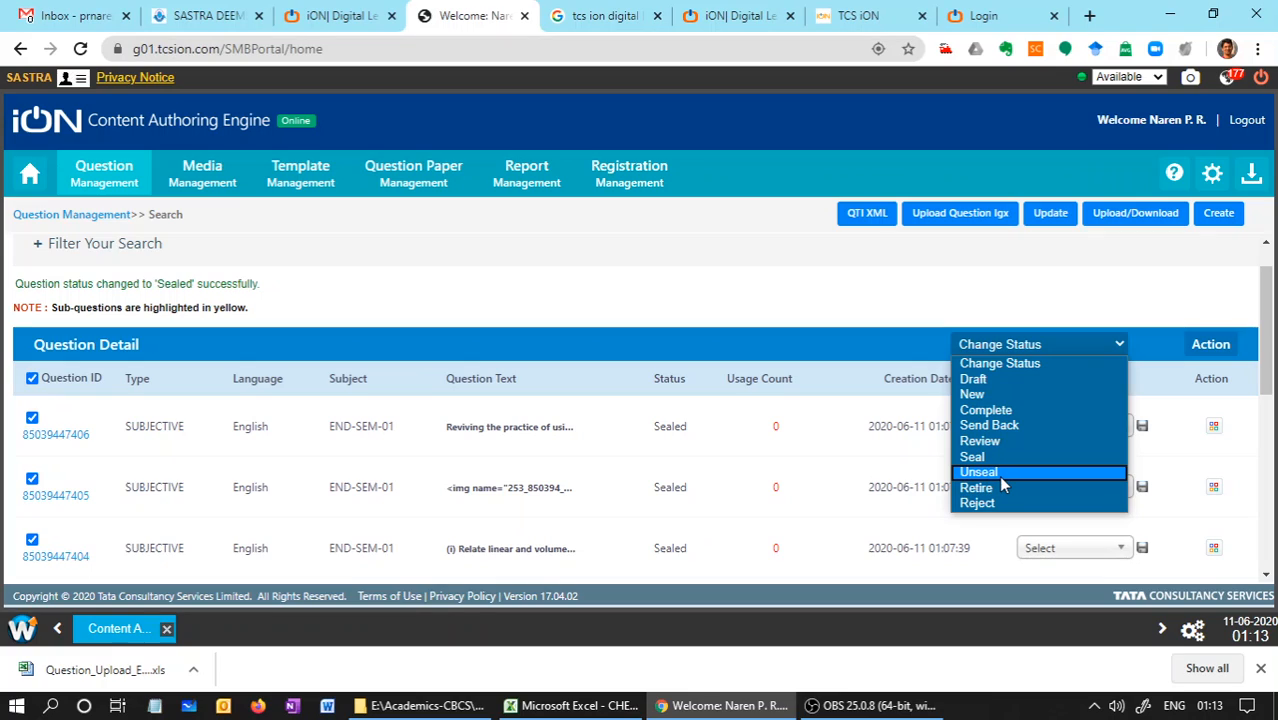
click(1190, 310)
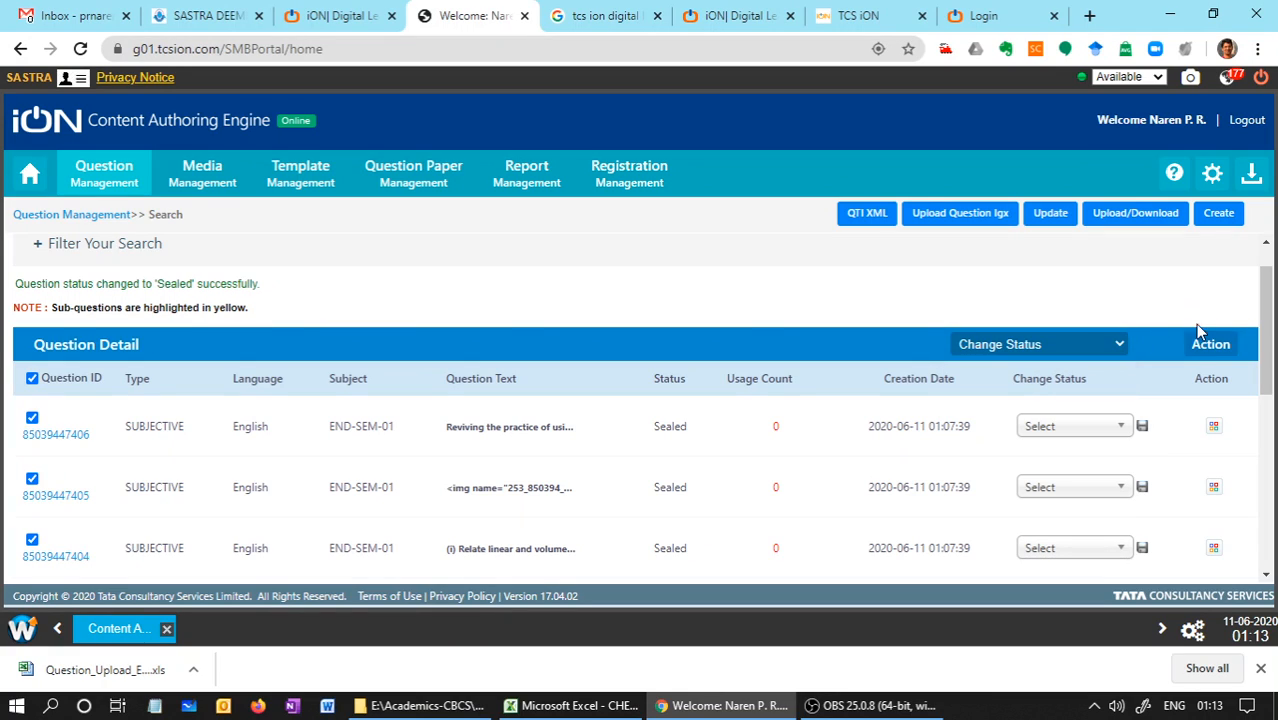
click(1203, 345)
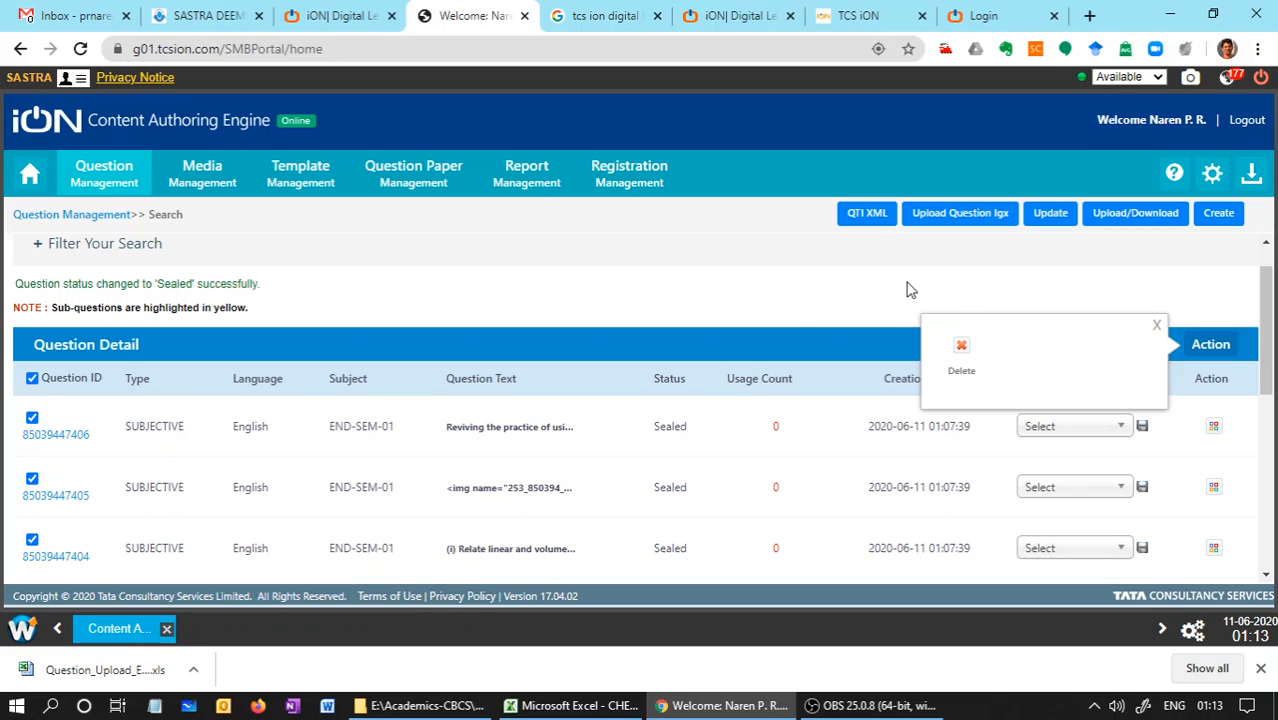
click(961, 345)
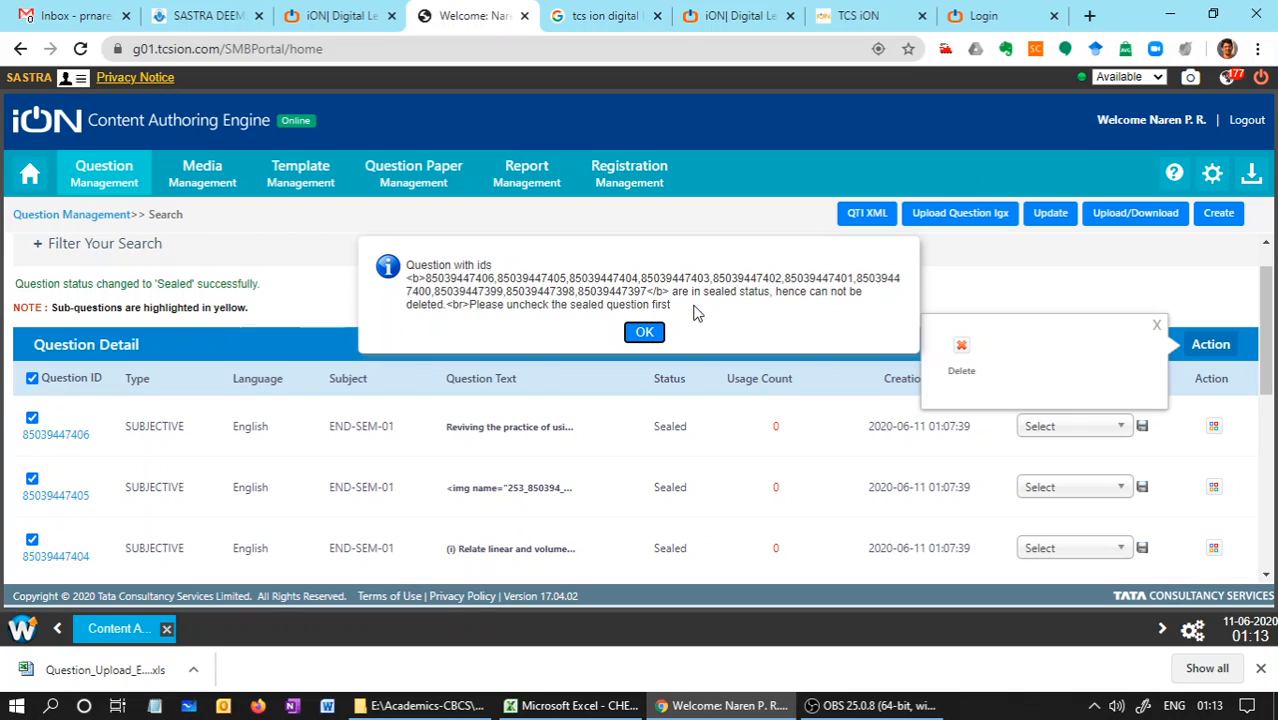
click(644, 335)
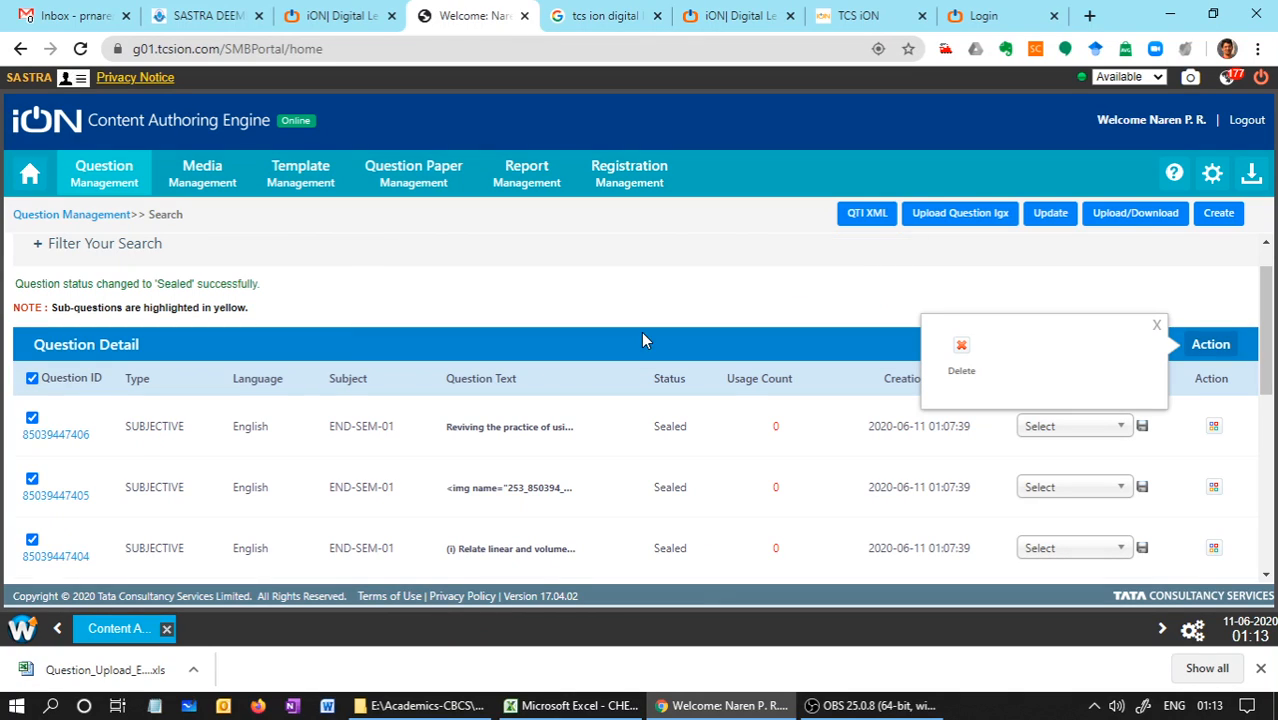
click(1155, 325)
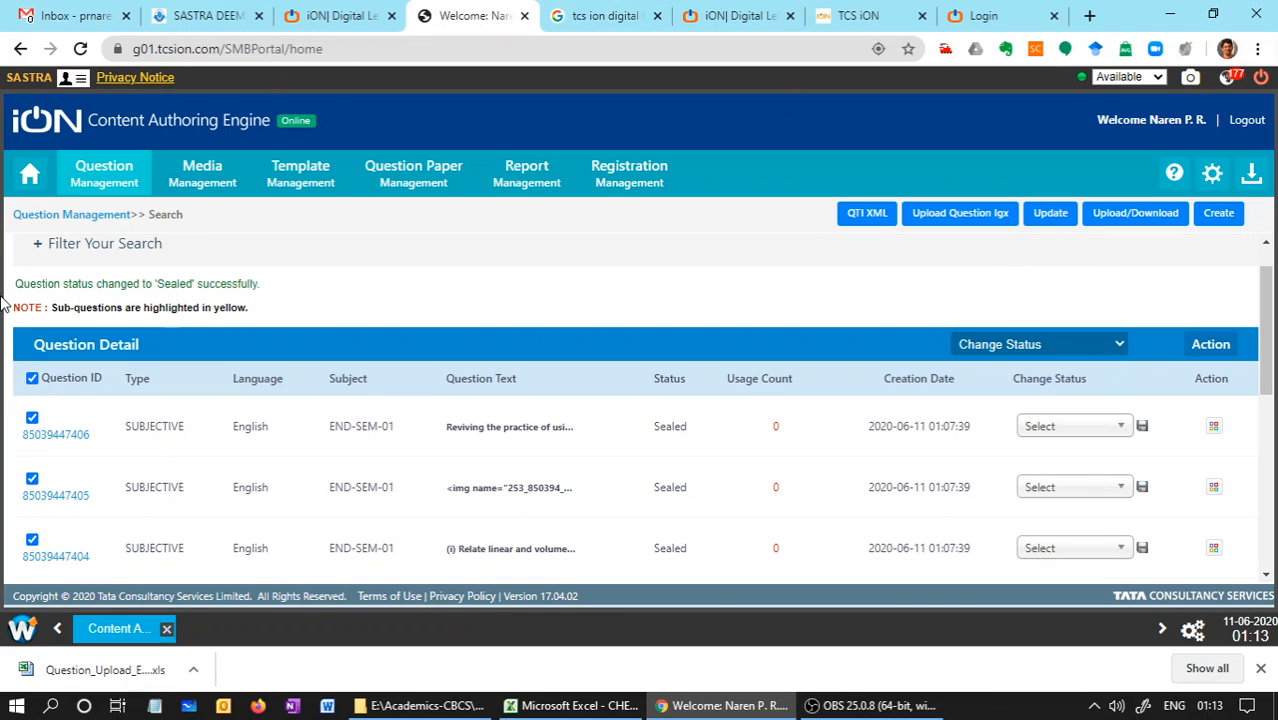
Retire all the questions on the current results page in bulk with the remark "Retire and chang"
click(1015, 349)
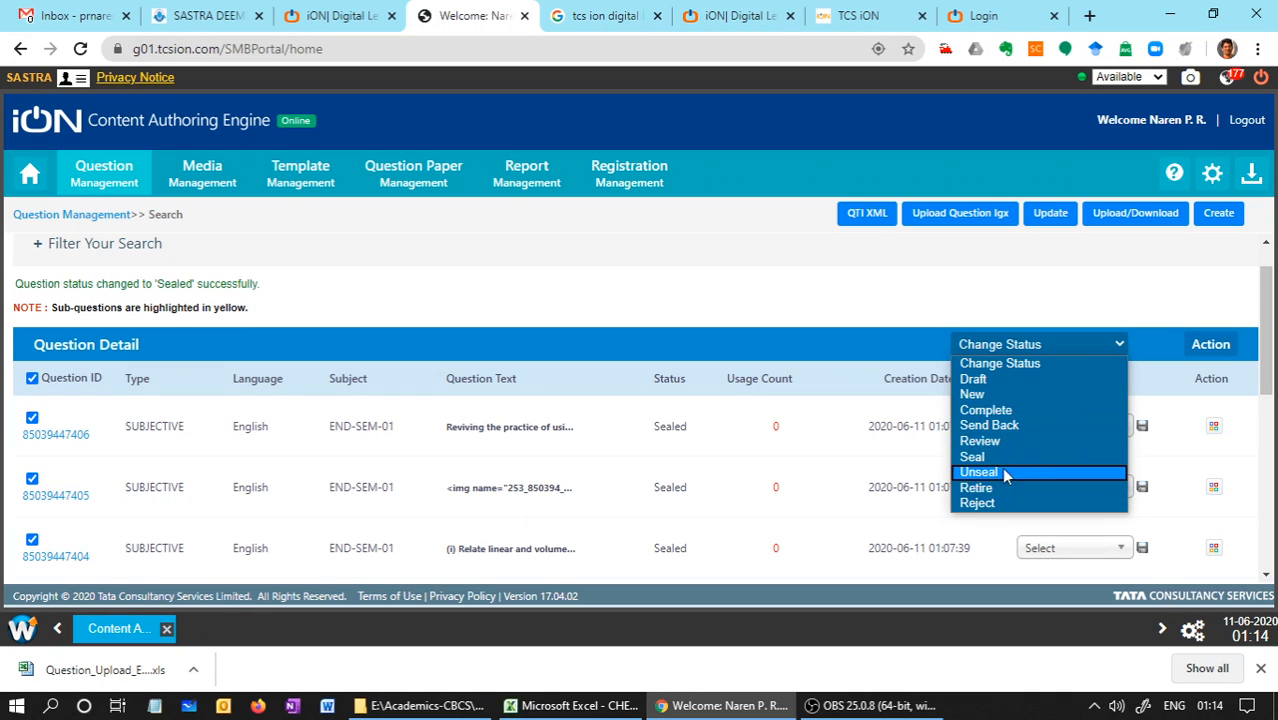
click(847, 307)
mouse_move(1270, 328)
mouse_down()
mouse_move(1272, 552)
mouse_move(1270, 350)
mouse_up()
click(32, 395)
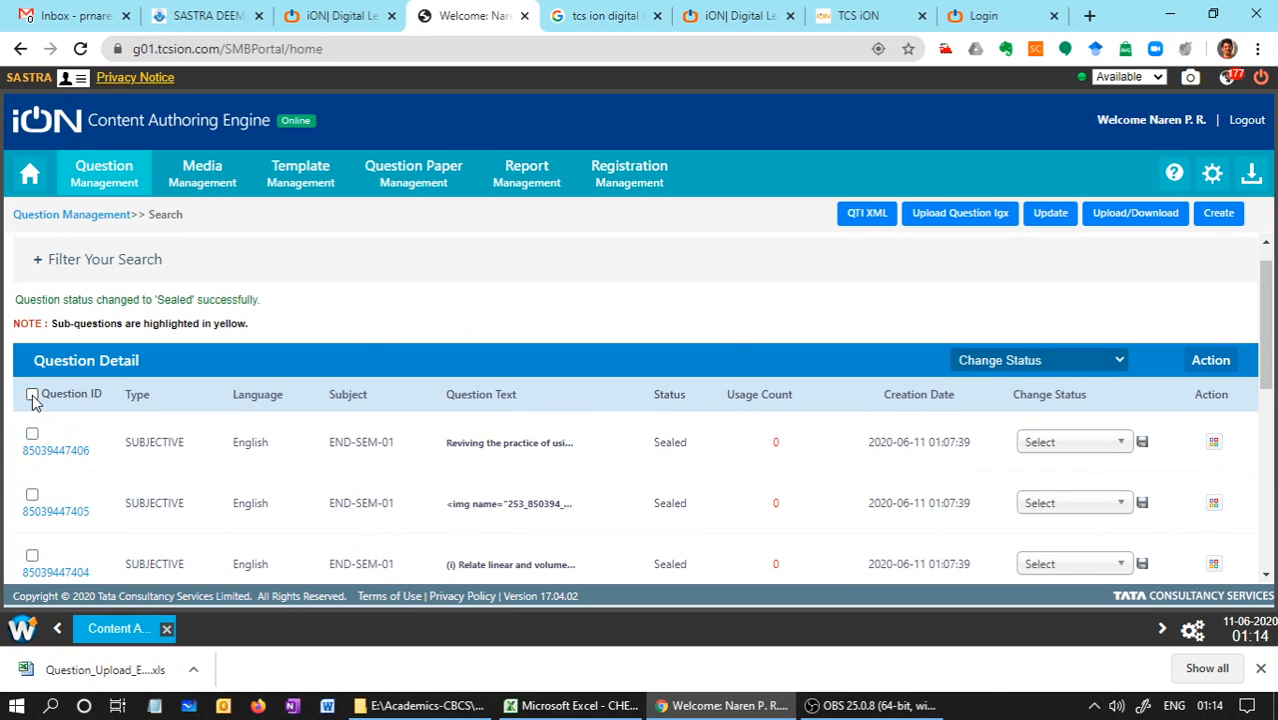
click(32, 395)
click(986, 362)
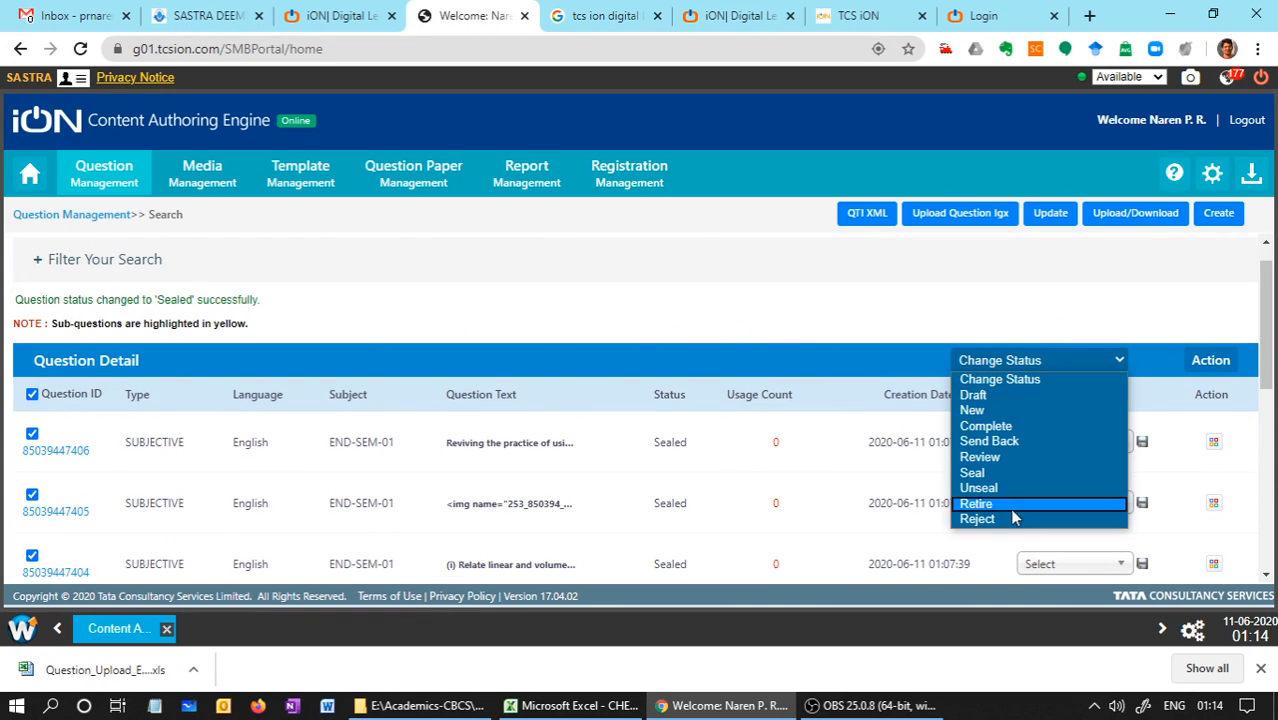
click(1000, 503)
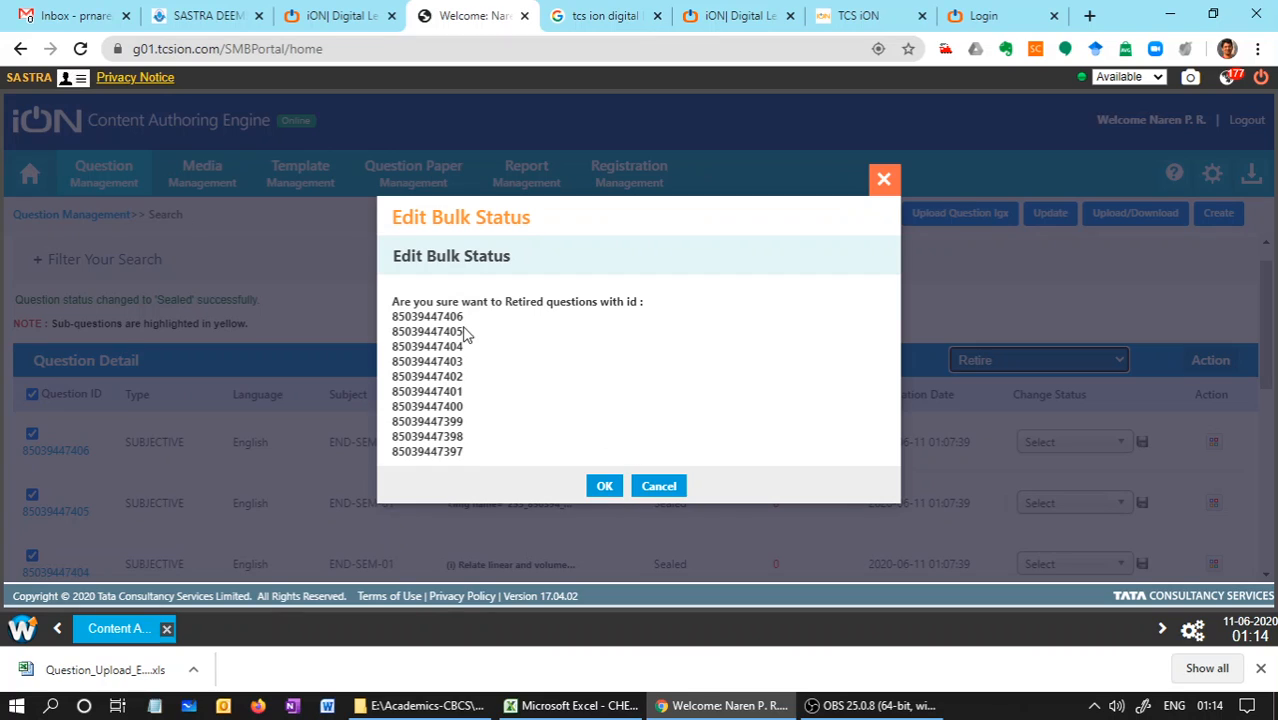
click(605, 487)
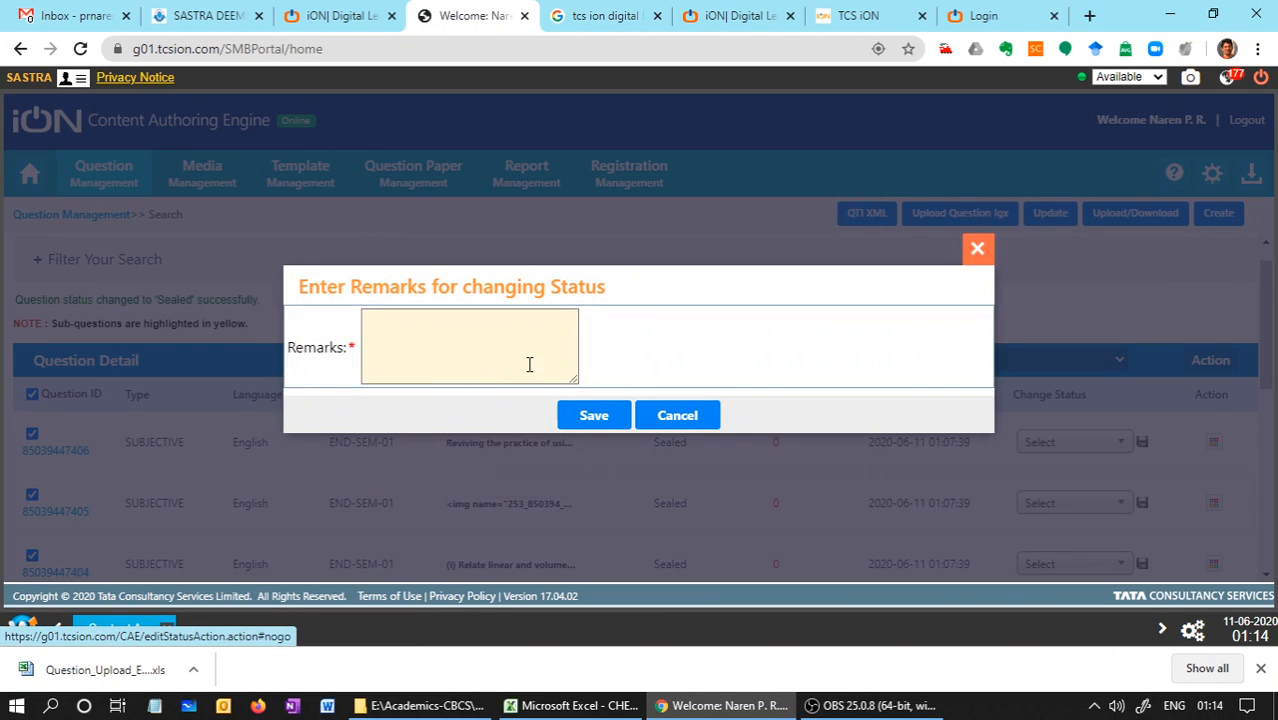
click(524, 364)
text(Retire and change)
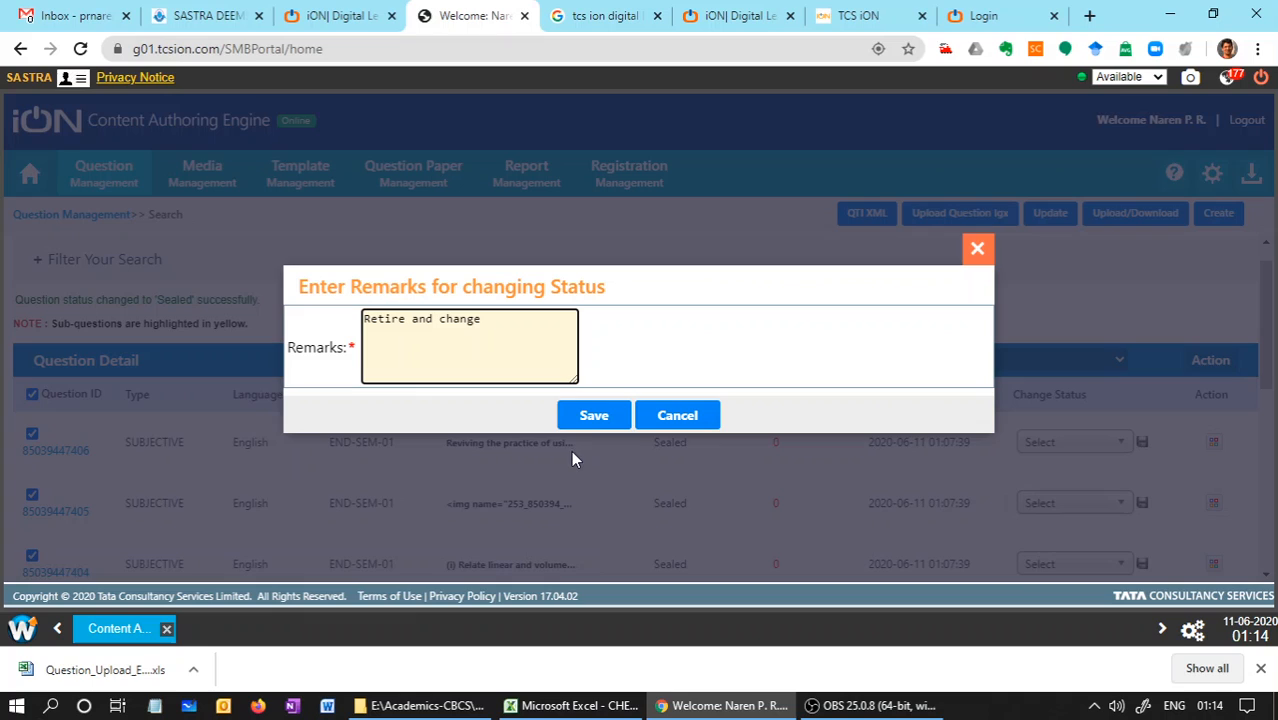
click(591, 416)
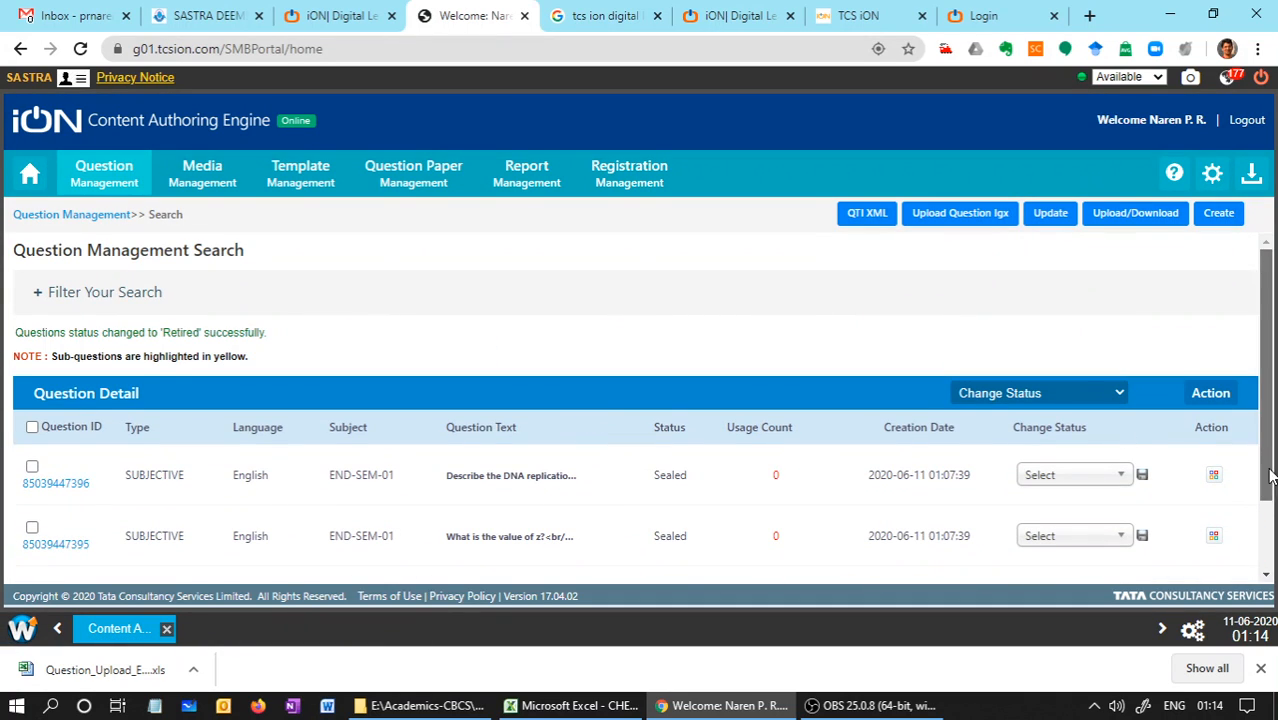
Retire the remaining END-SEM-01 questions in bulk with a remark beginning "retire the Q" and check the question list
drag(1273, 463, 1268, 534)
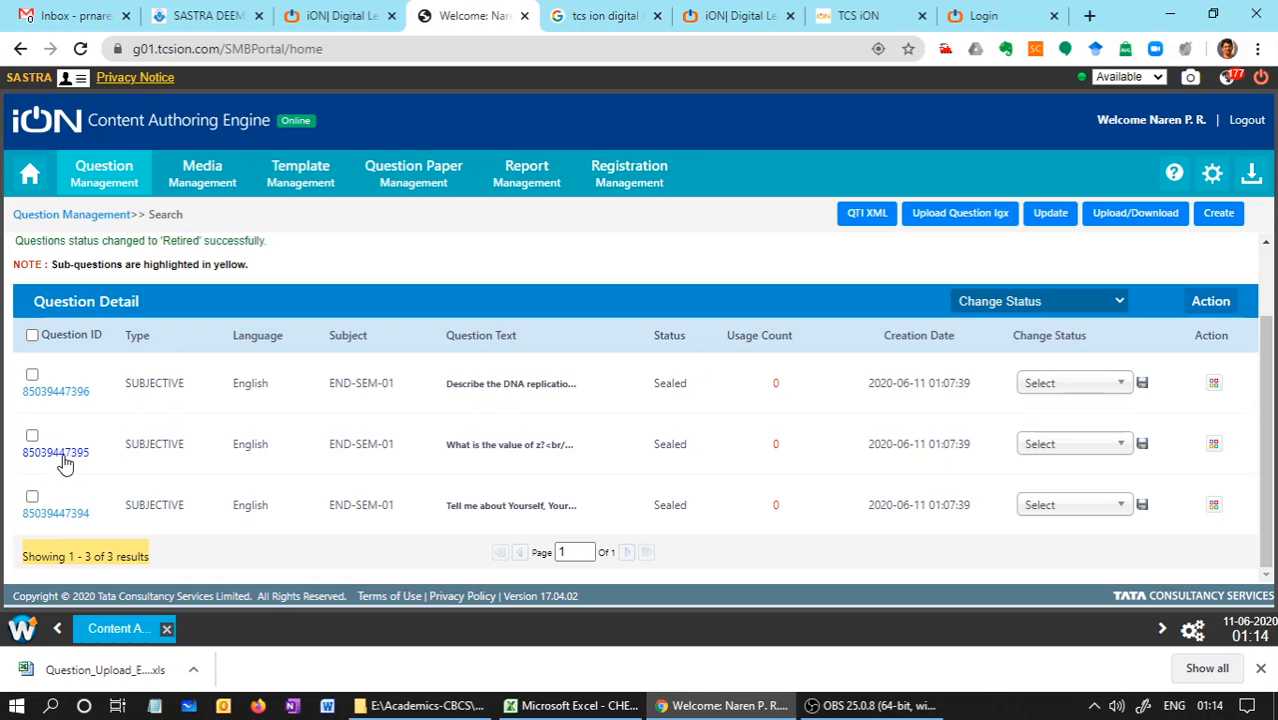
click(1068, 305)
click(990, 443)
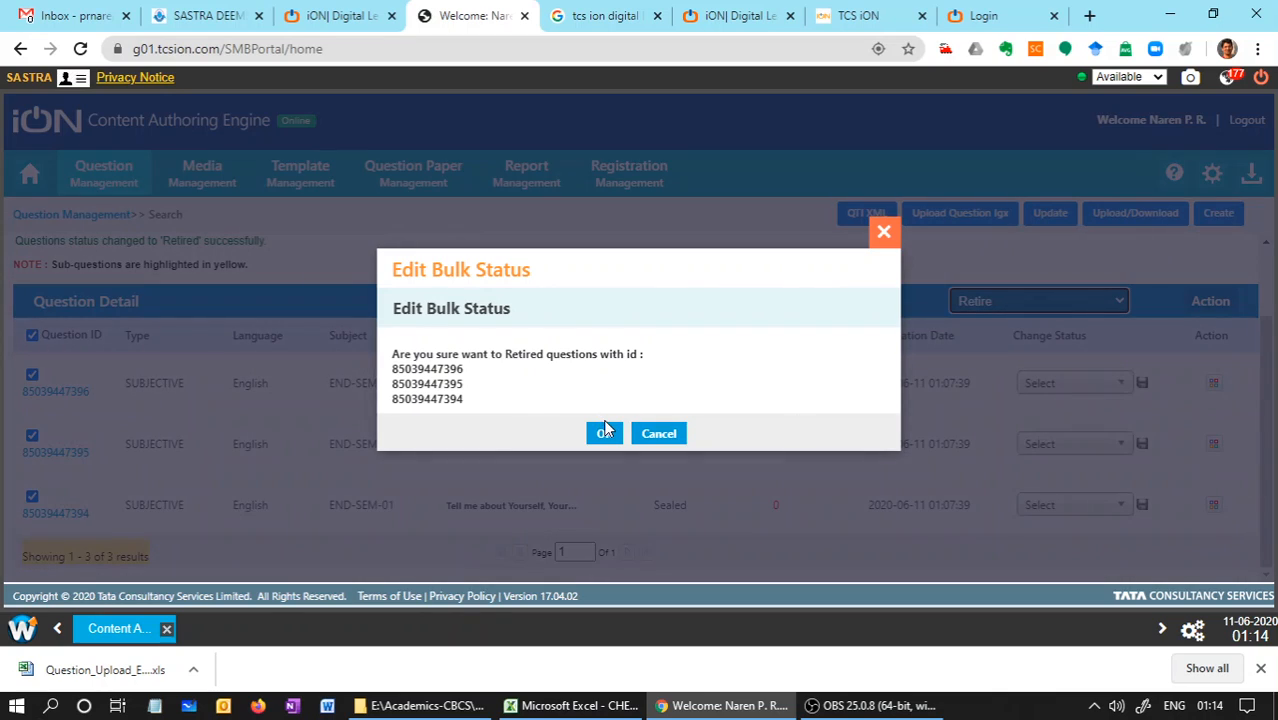
click(604, 431)
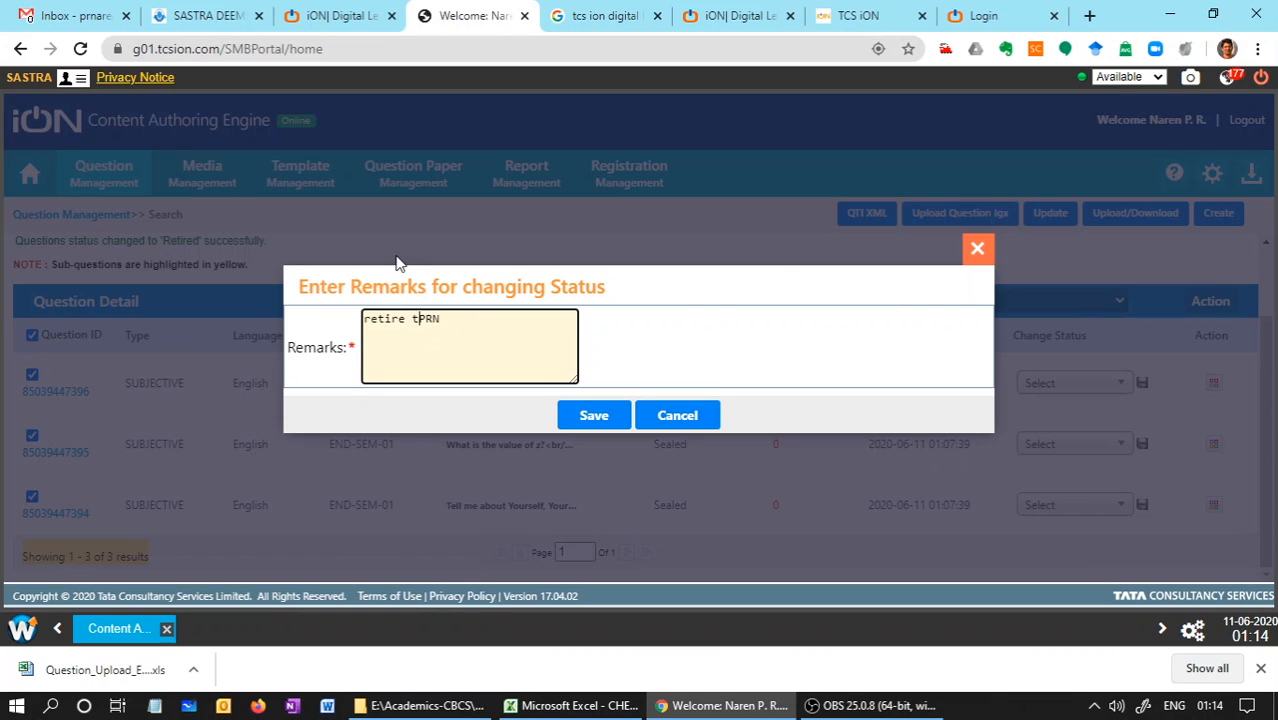
text(he Q)
key(Return)
click(593, 414)
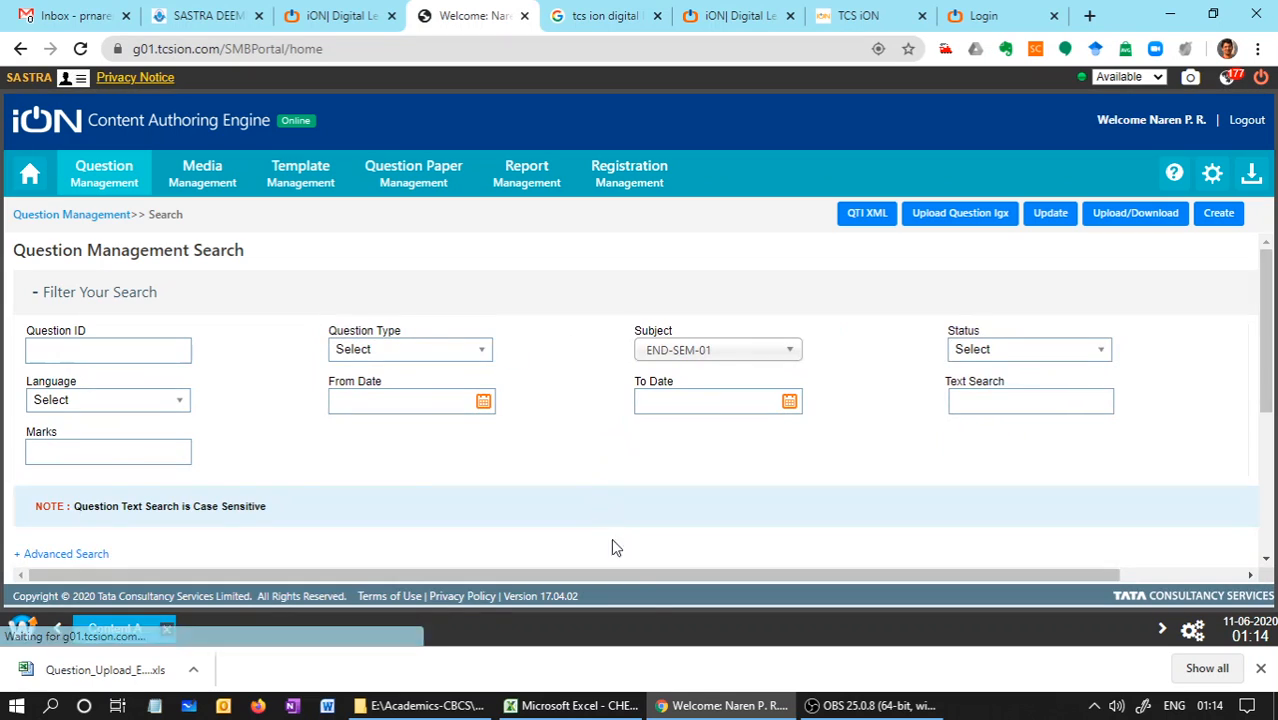
drag(1262, 312, 1256, 440)
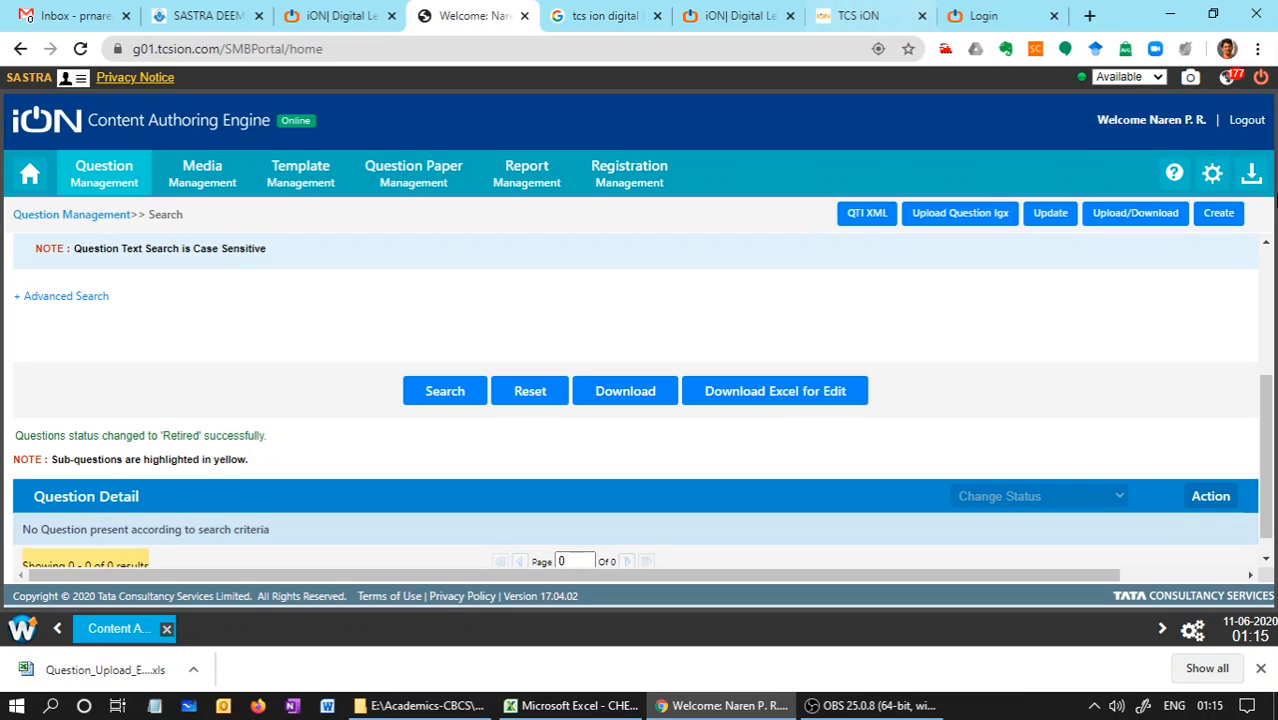
drag(1266, 510, 1270, 408)
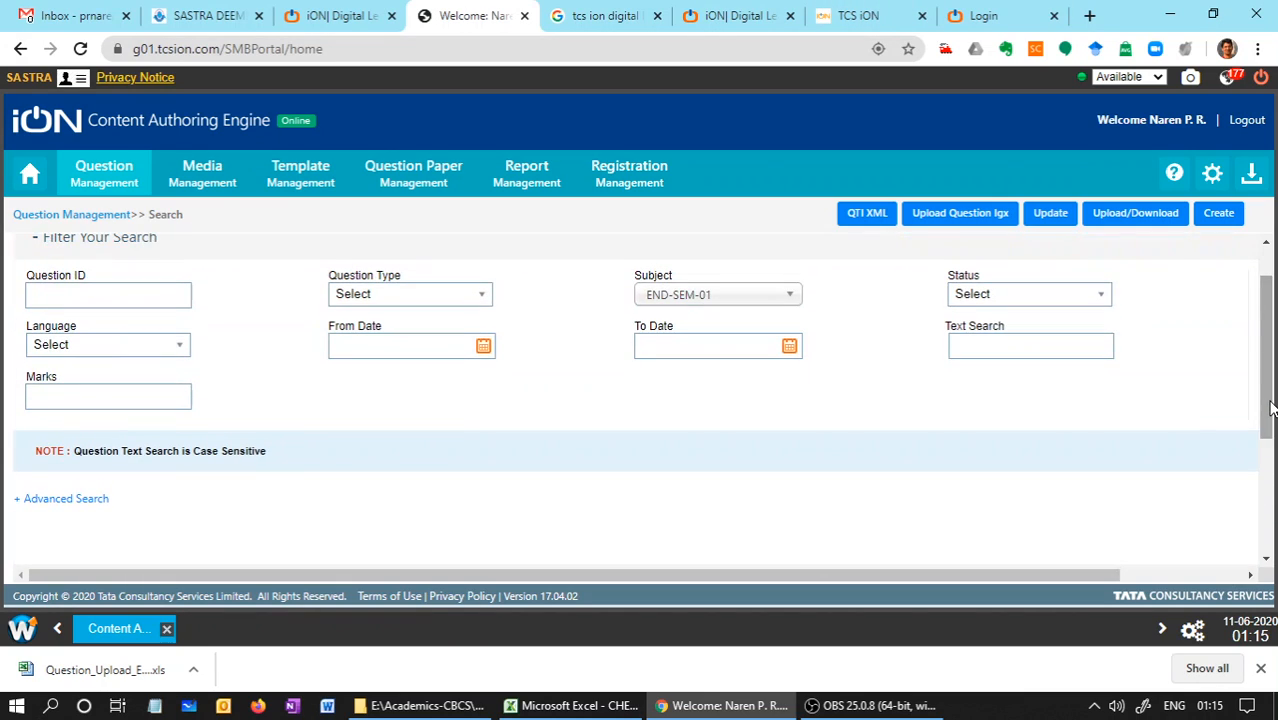
Open the CHE105-END-SEM-01-Question_Upload_Excel workbook and review the question texts on the English sheet
click(435, 704)
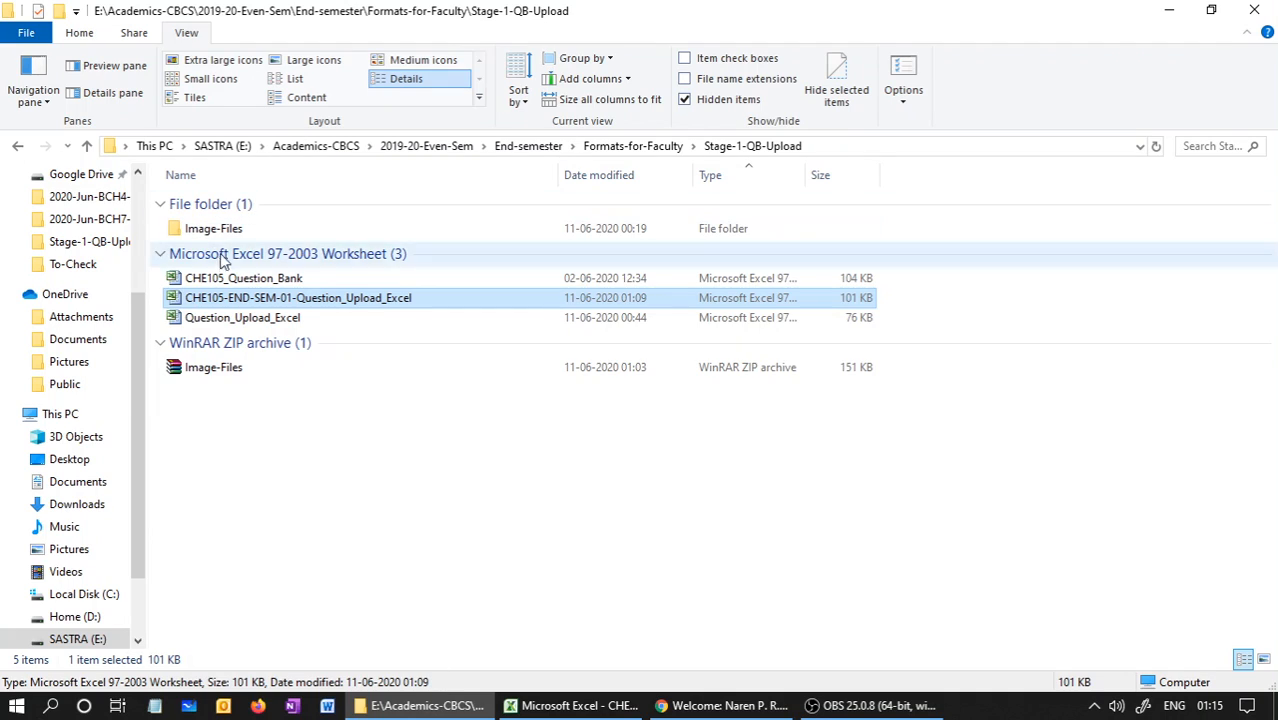
double_click(230, 302)
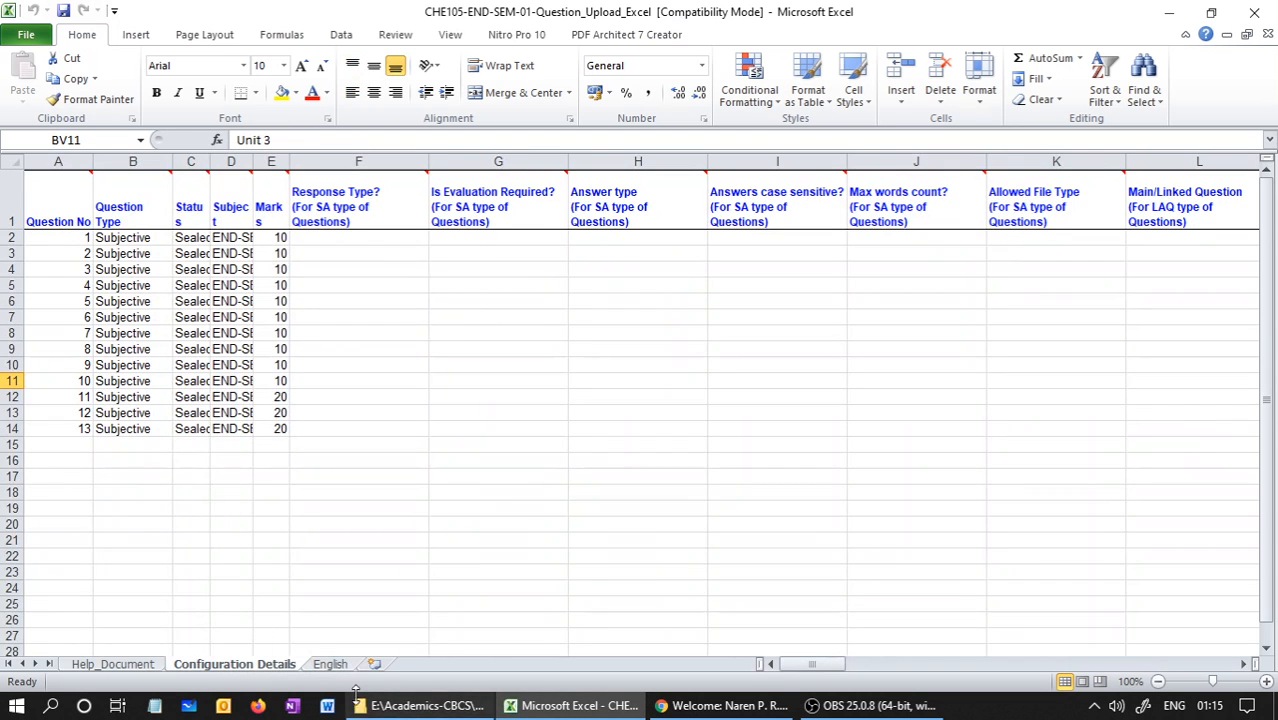
click(331, 664)
click(213, 241)
drag(213, 255, 205, 415)
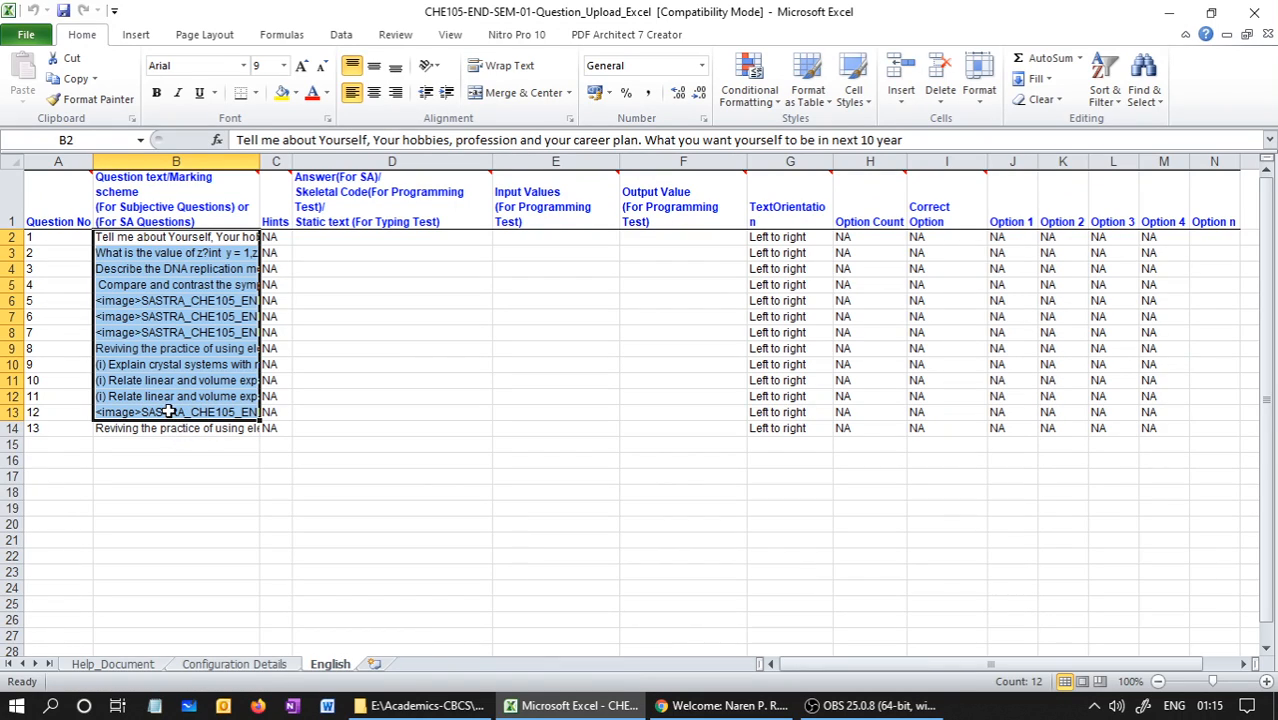
click(170, 412)
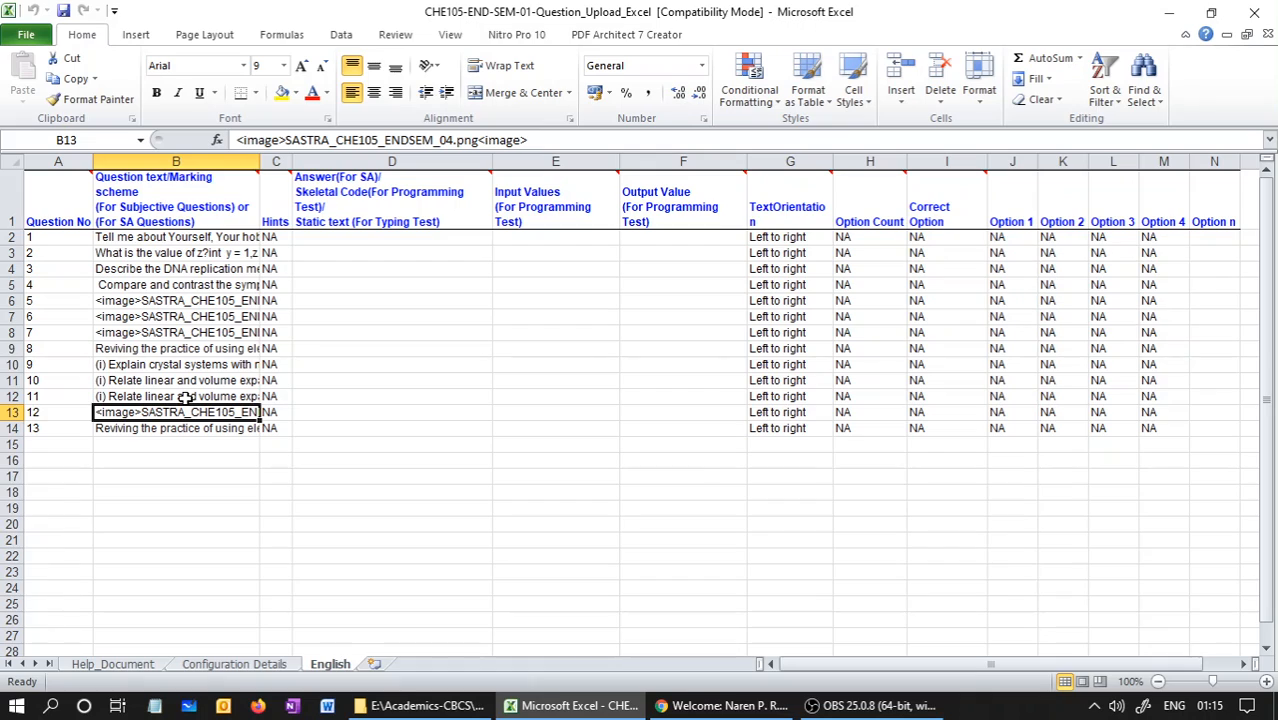
Switch to File Explorer and view the question images in the Image-Files folder
click(398, 706)
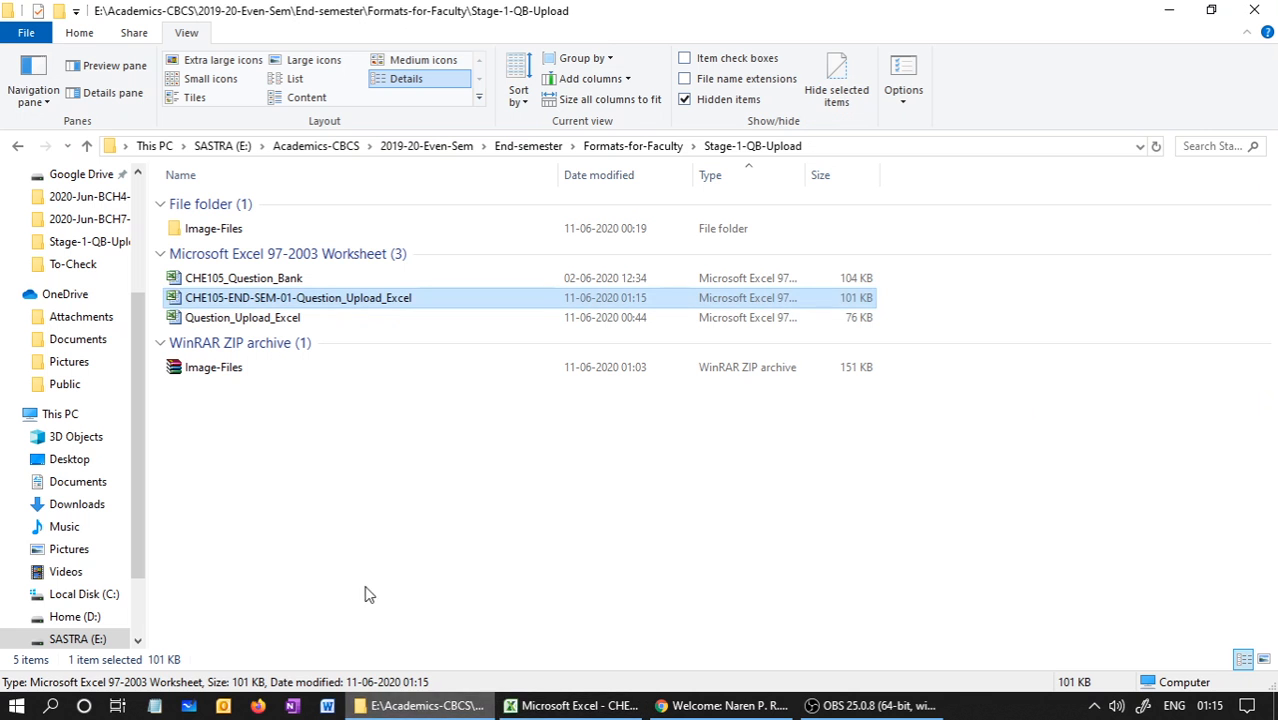
click(318, 480)
double_click(228, 231)
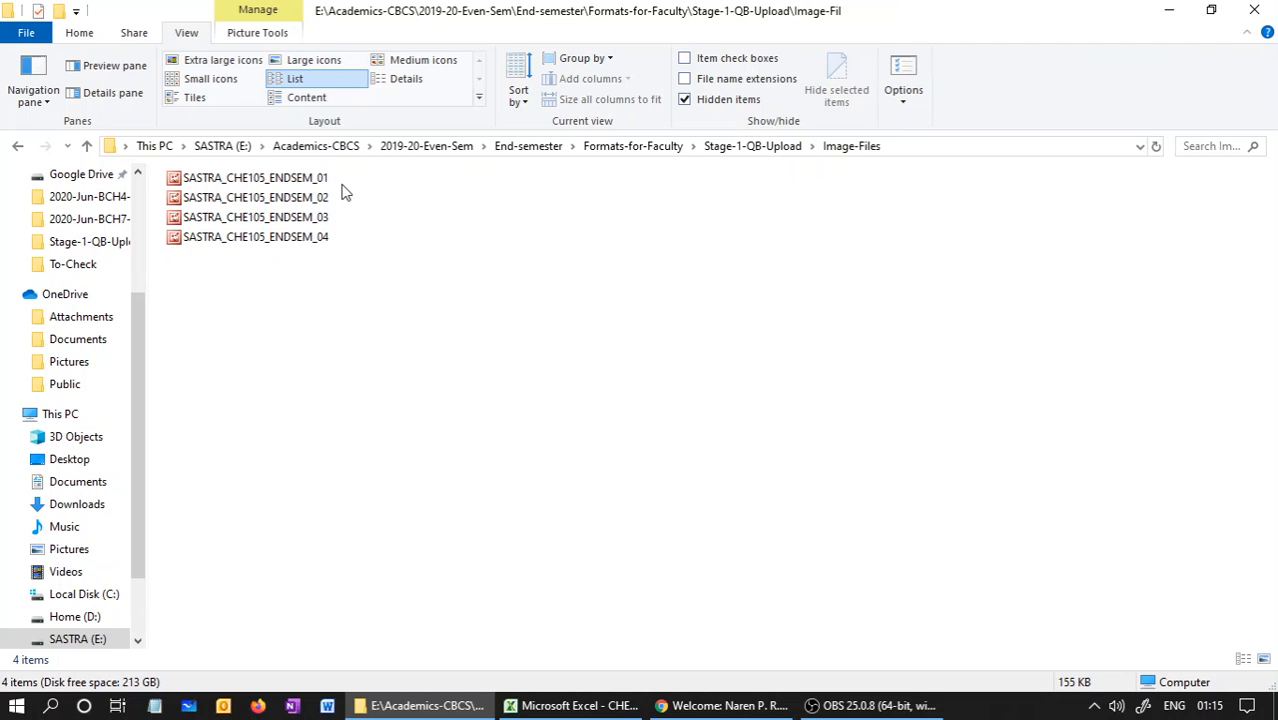
Switch to Excel and check the image file references for questions 12, 7 and 6 against the image names
click(562, 702)
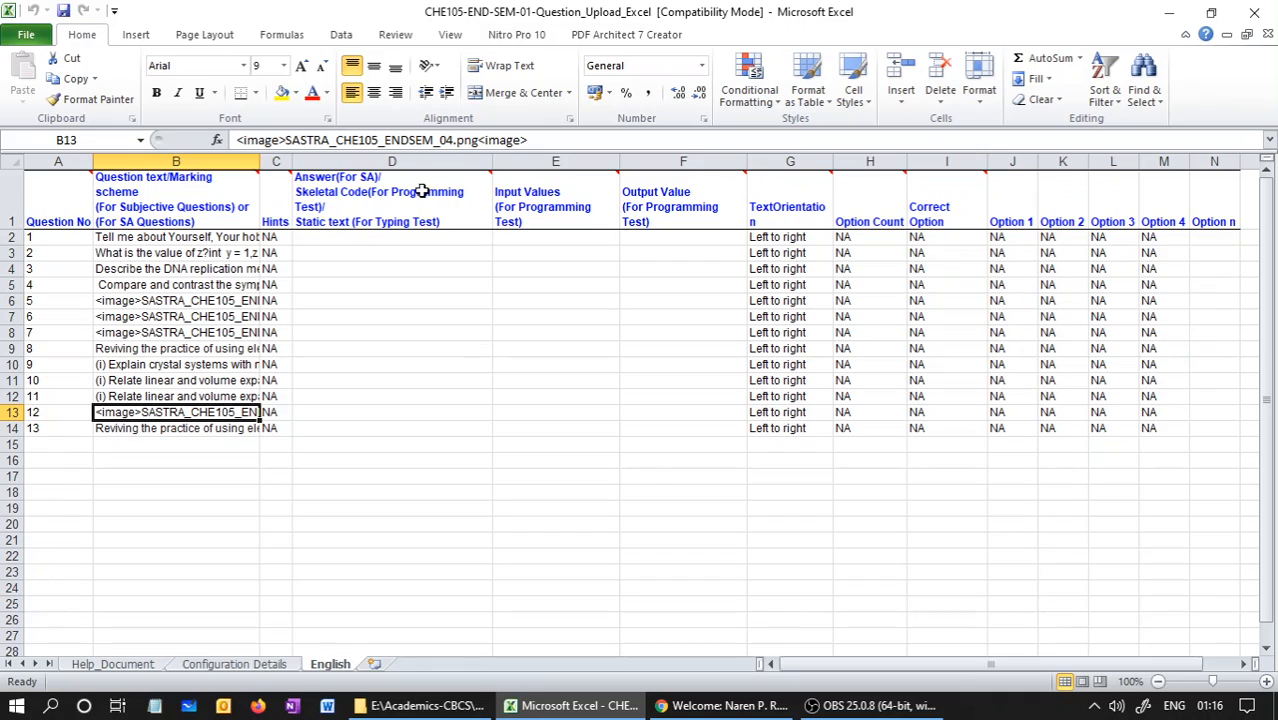
click(452, 140)
click(218, 333)
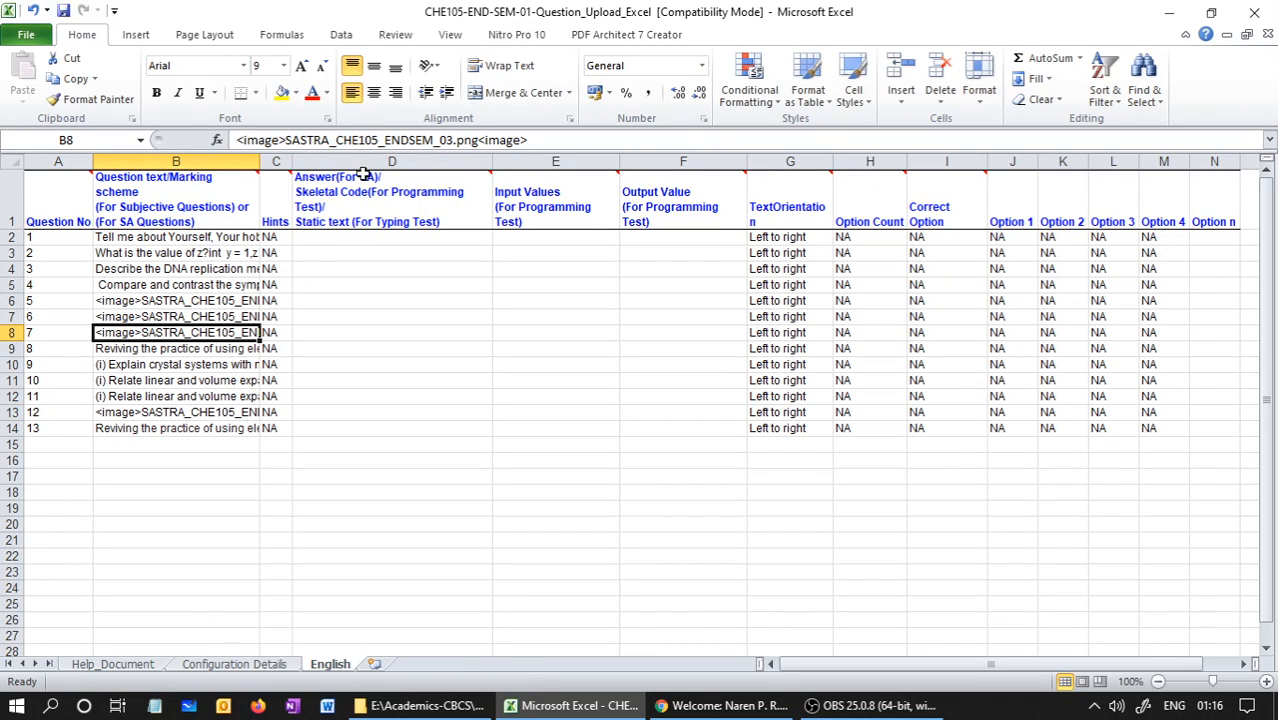
click(440, 140)
click(240, 288)
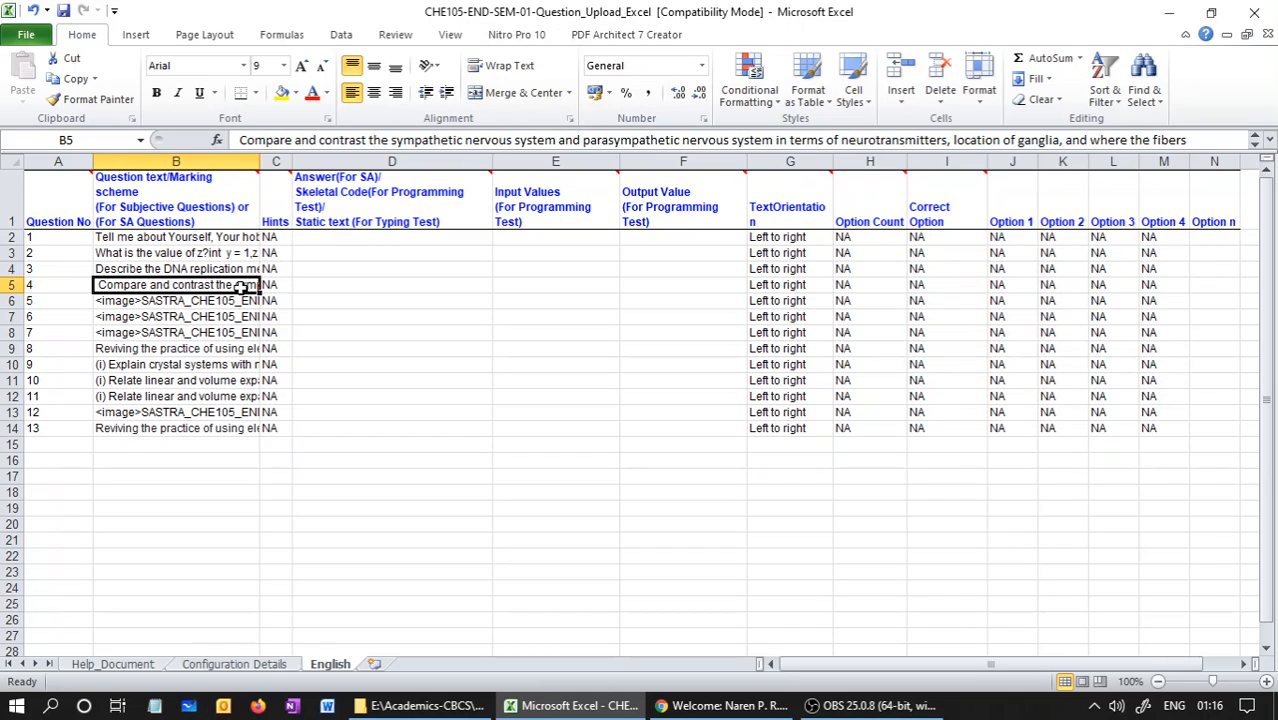
click(166, 318)
click(439, 140)
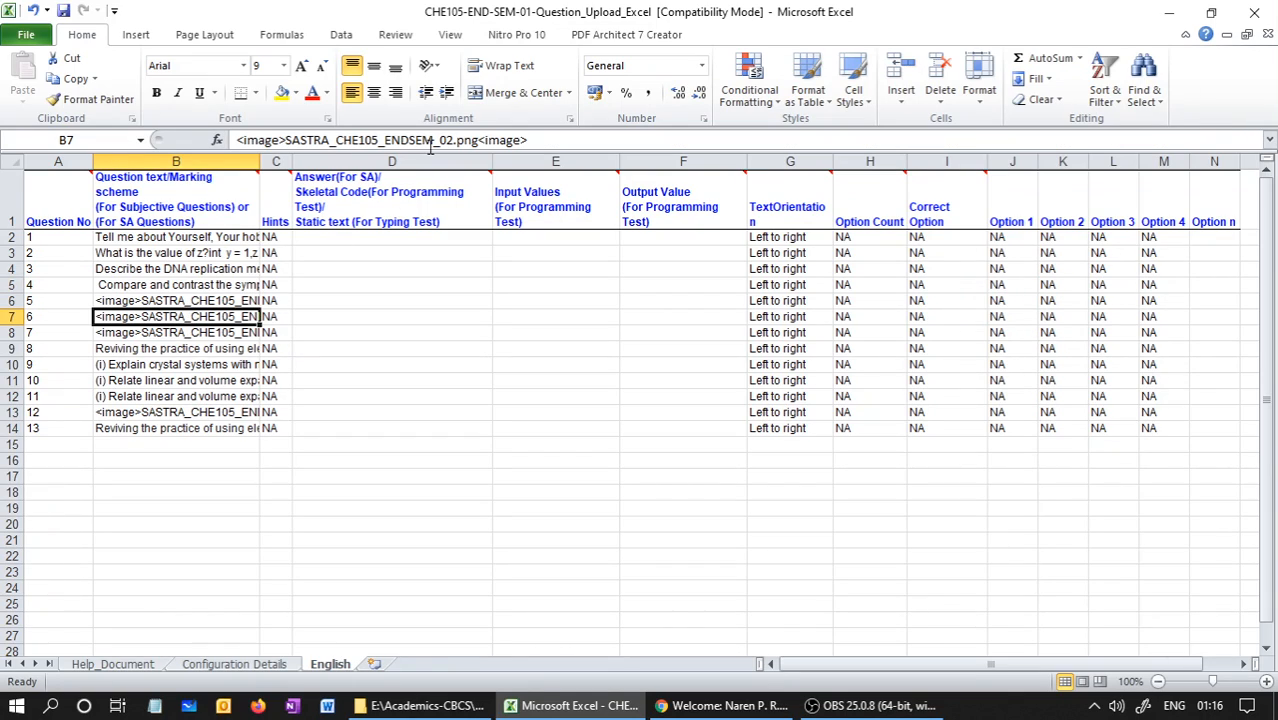
click(198, 268)
Switch to the TCS iON Content Authoring Engine and upload the CHE105-END-SEM-01-Question_Upload_Excel workbook as a question Excel
click(684, 706)
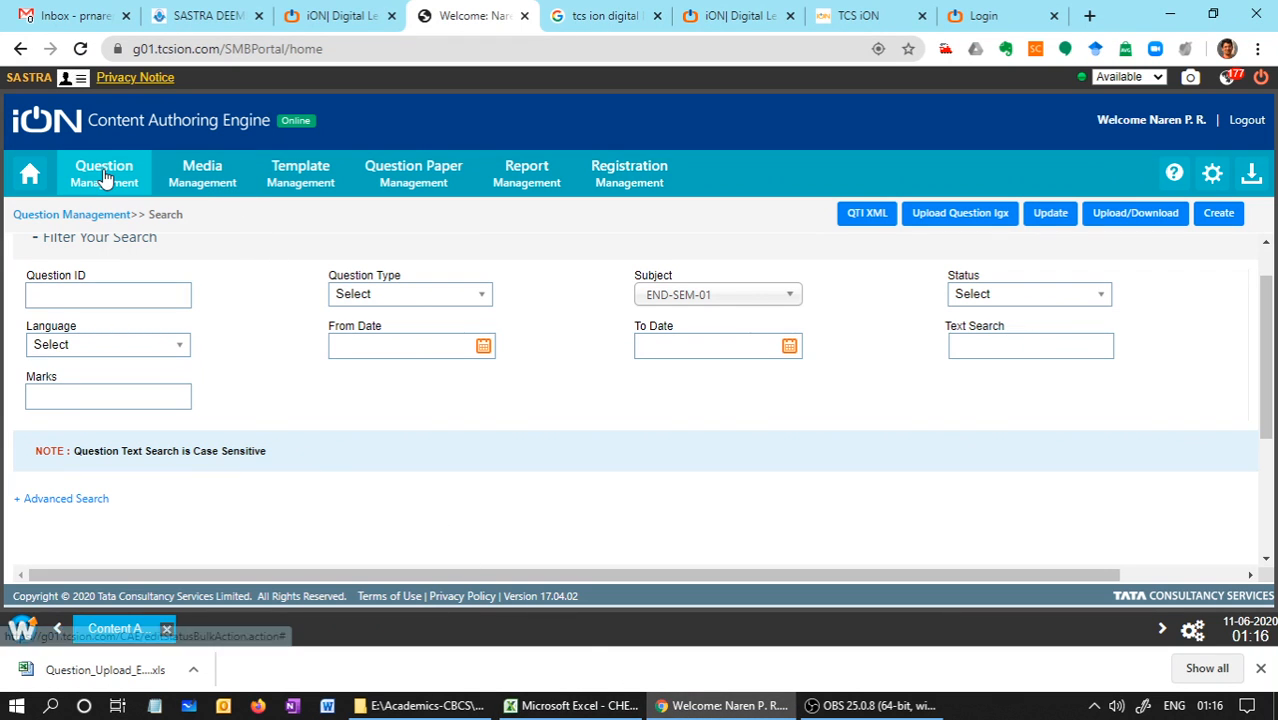
click(1158, 210)
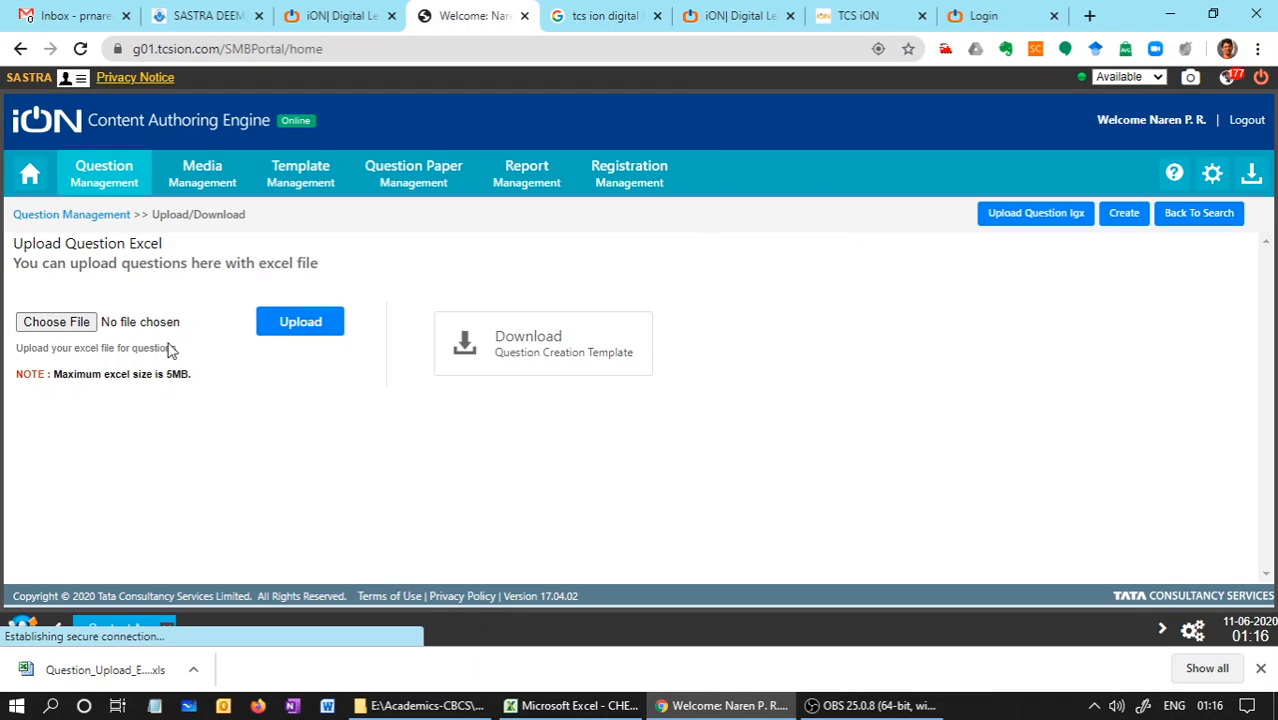
click(72, 326)
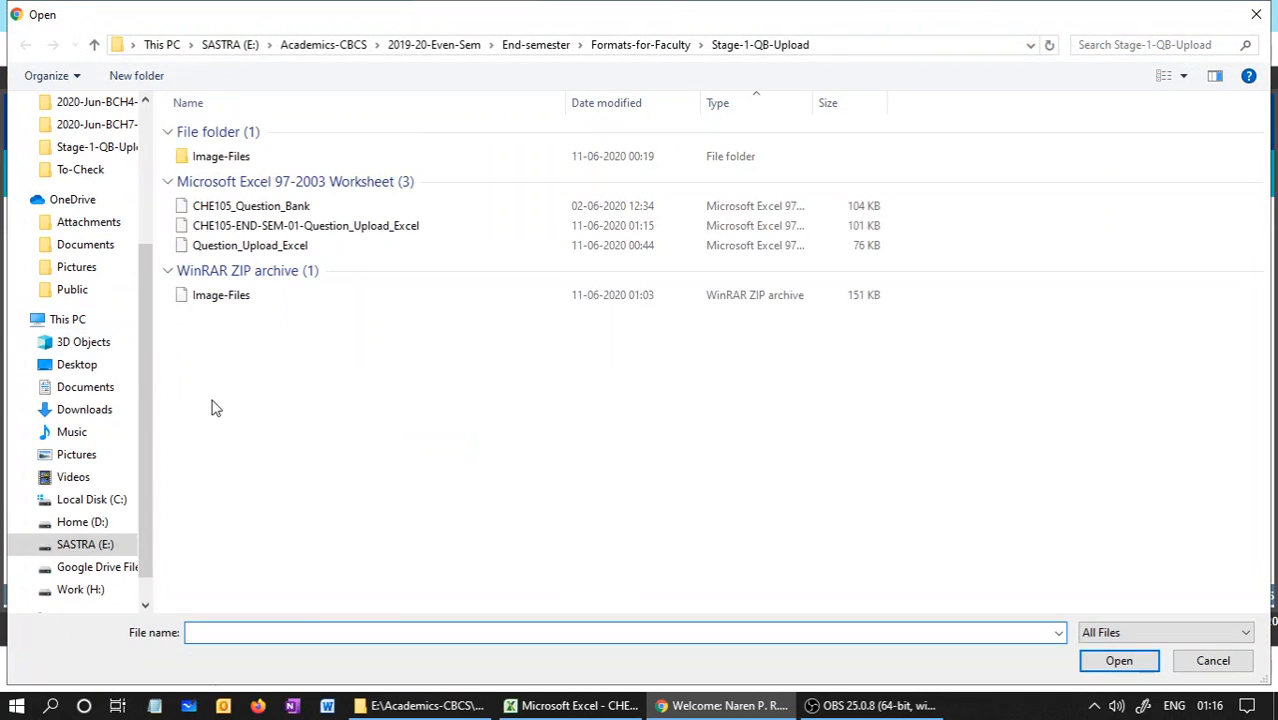
click(310, 245)
click(312, 227)
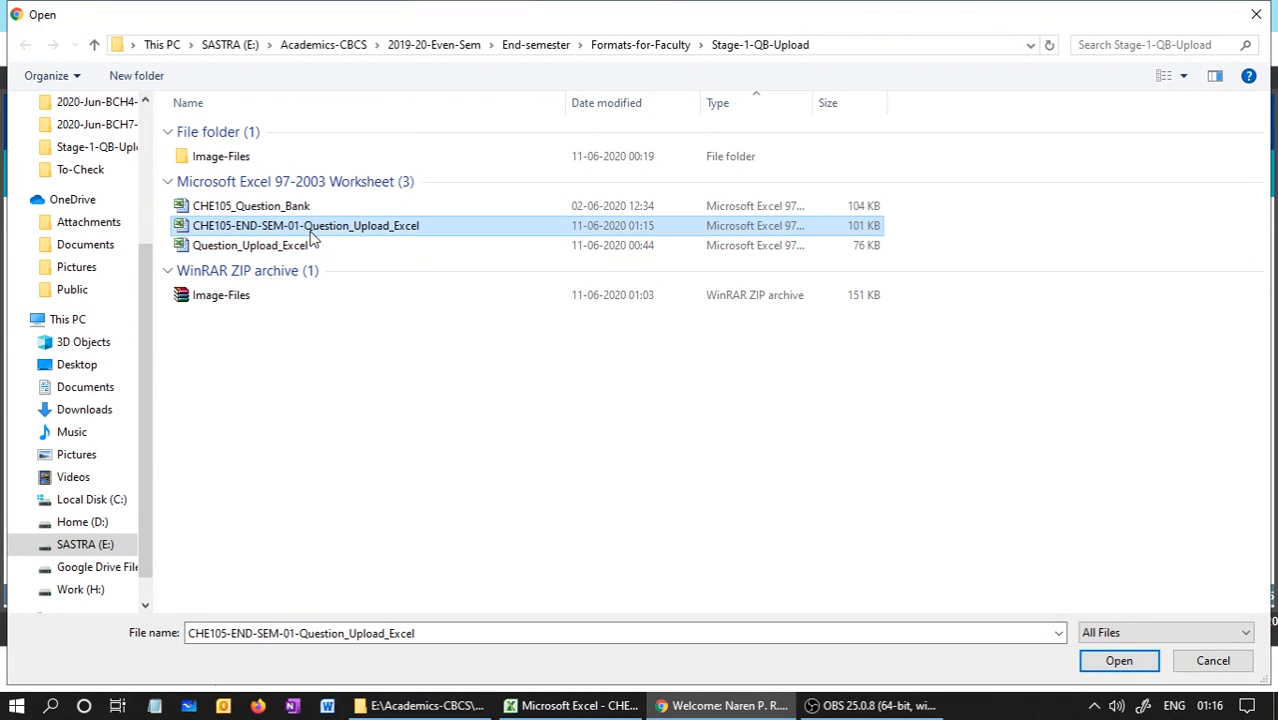
click(1116, 660)
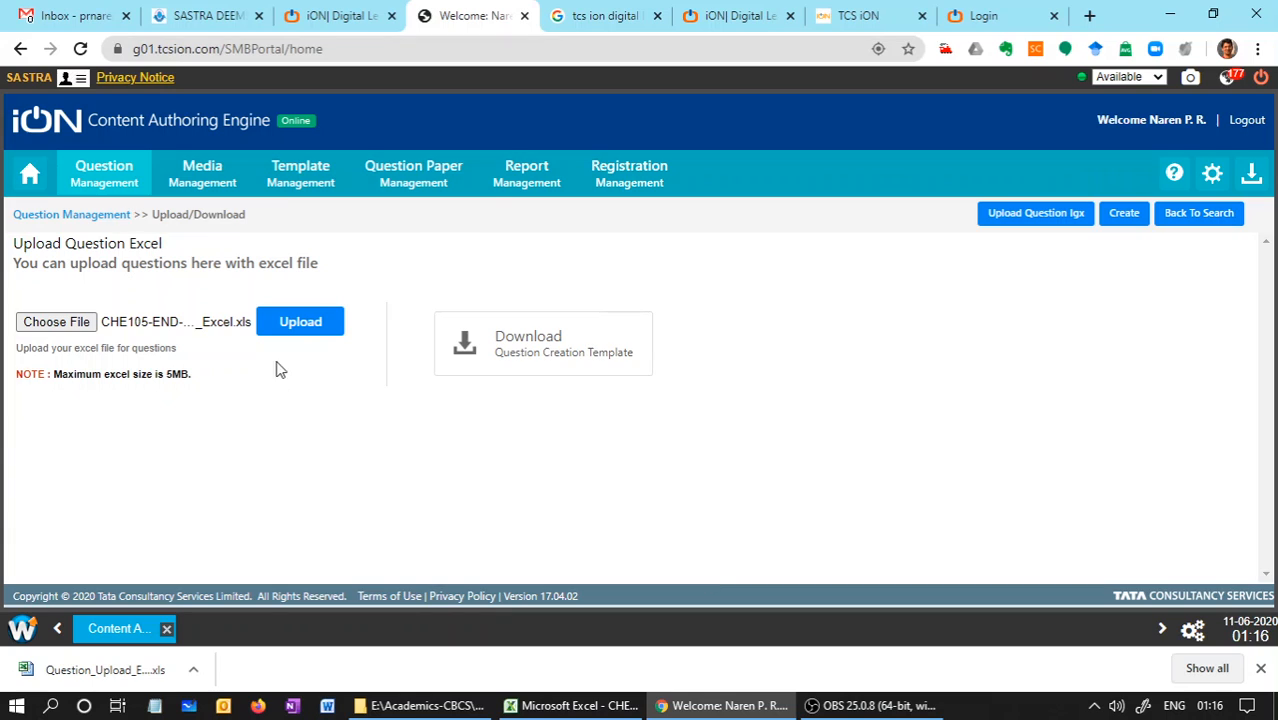
click(296, 327)
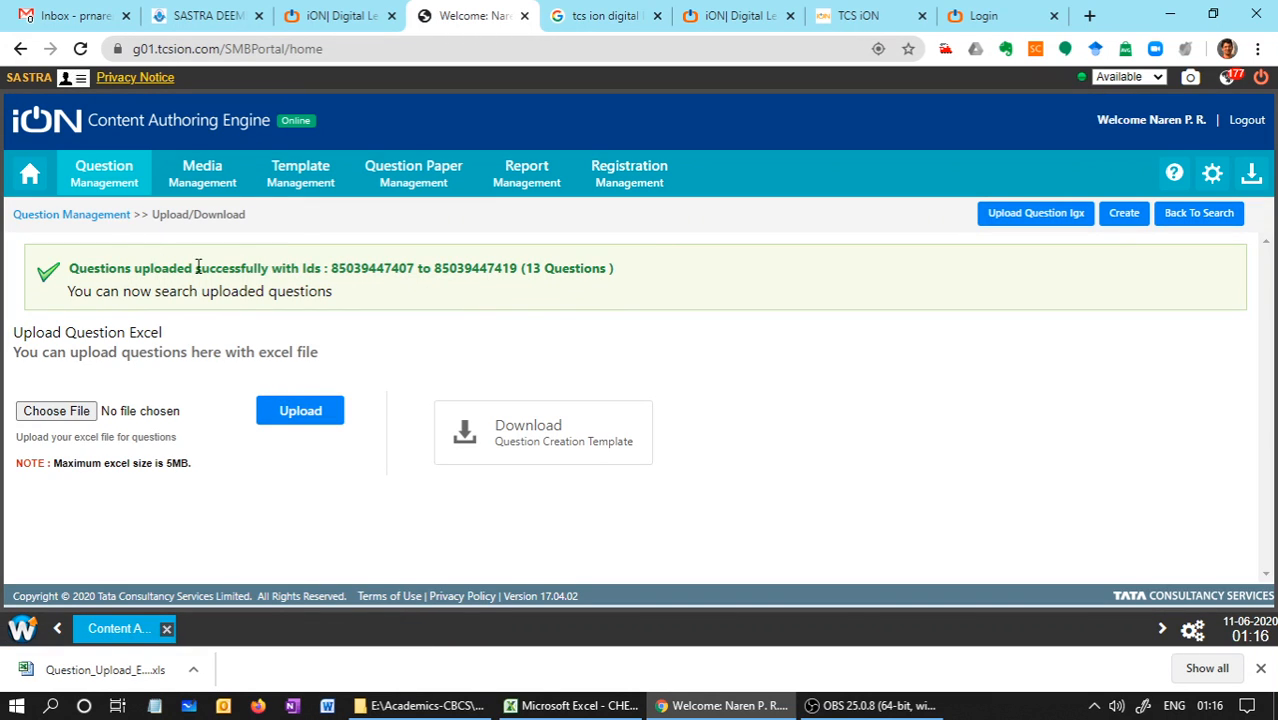
Search the questions by subject END-SEM-01 and check the uploaded entries in the question list
click(108, 176)
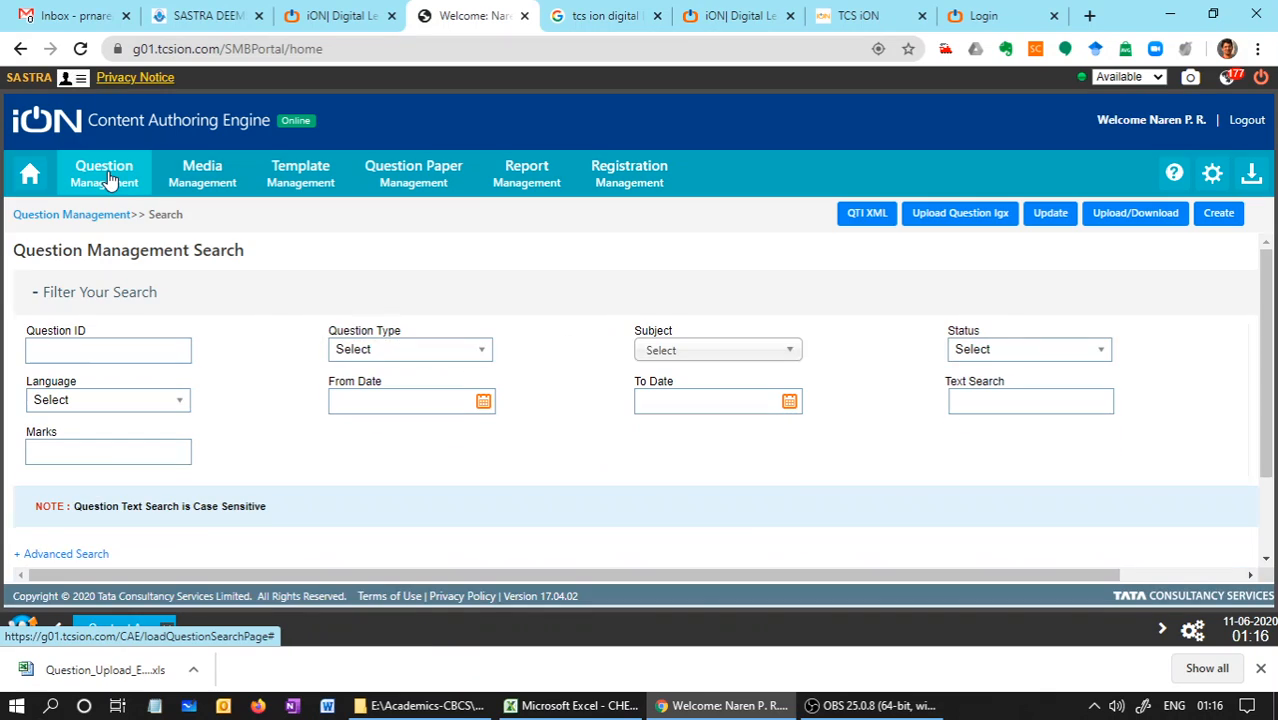
click(720, 356)
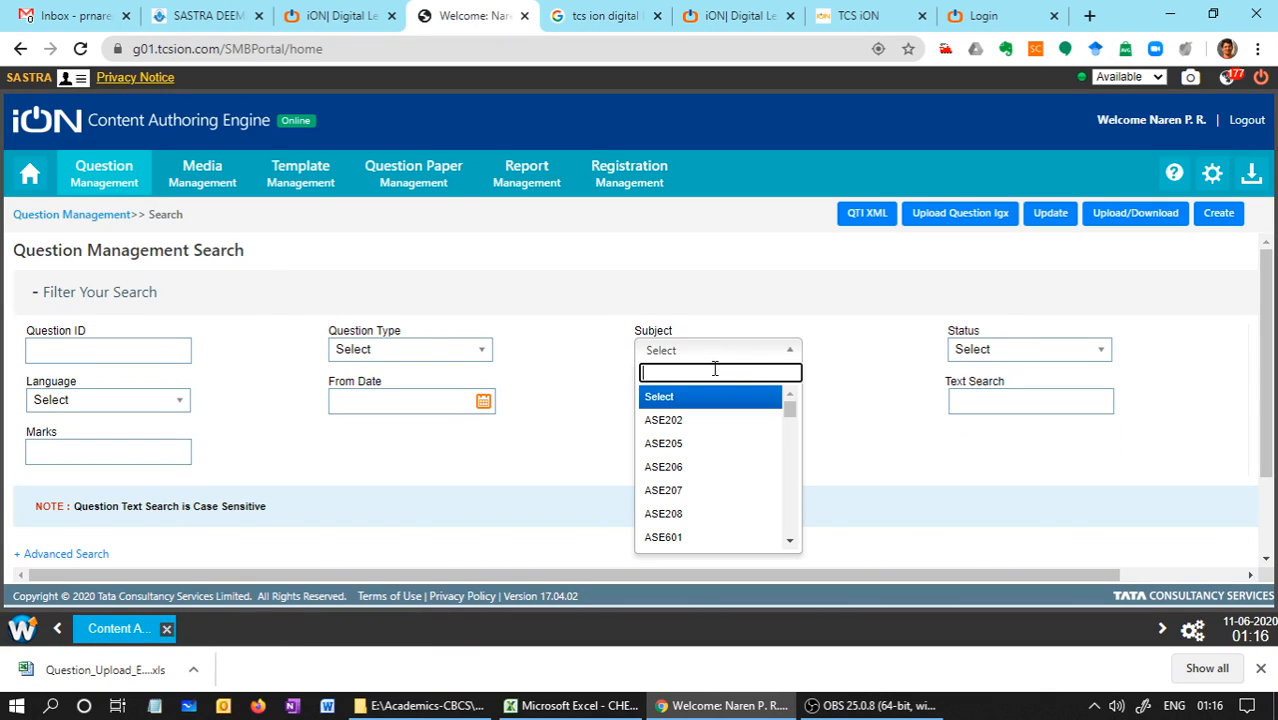
text(end)
click(664, 398)
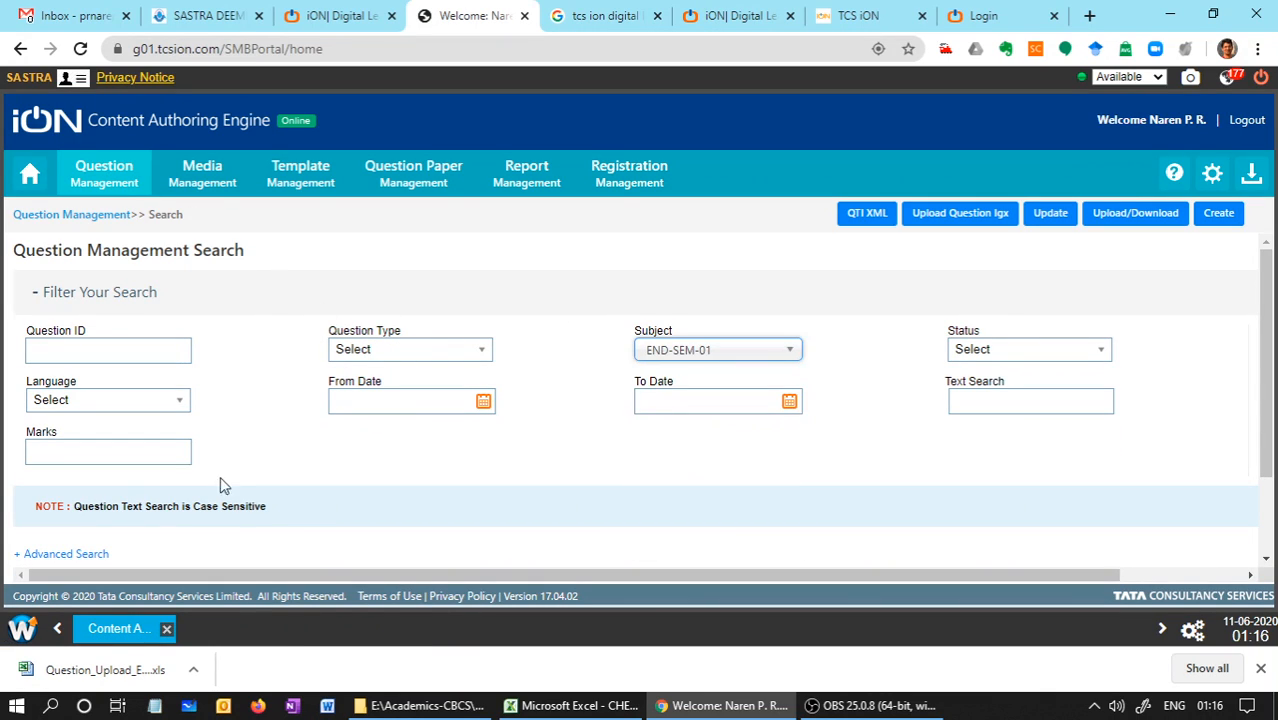
drag(1267, 460, 1250, 596)
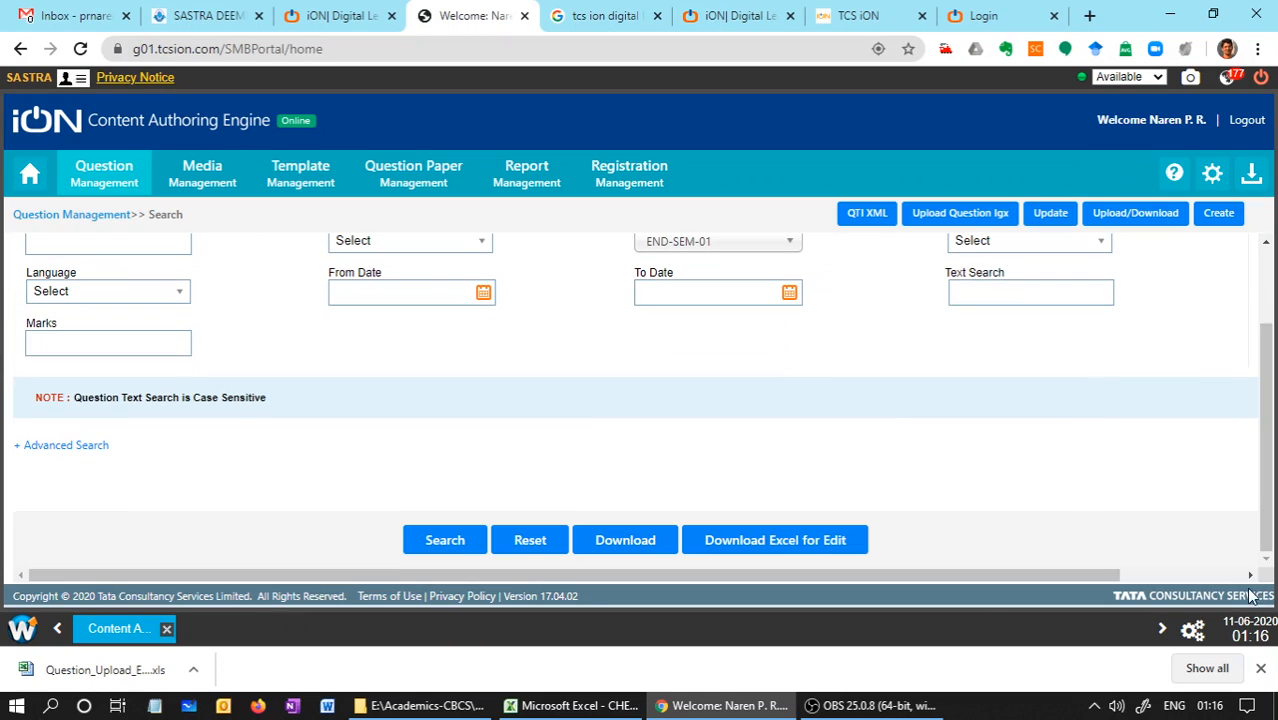
click(440, 542)
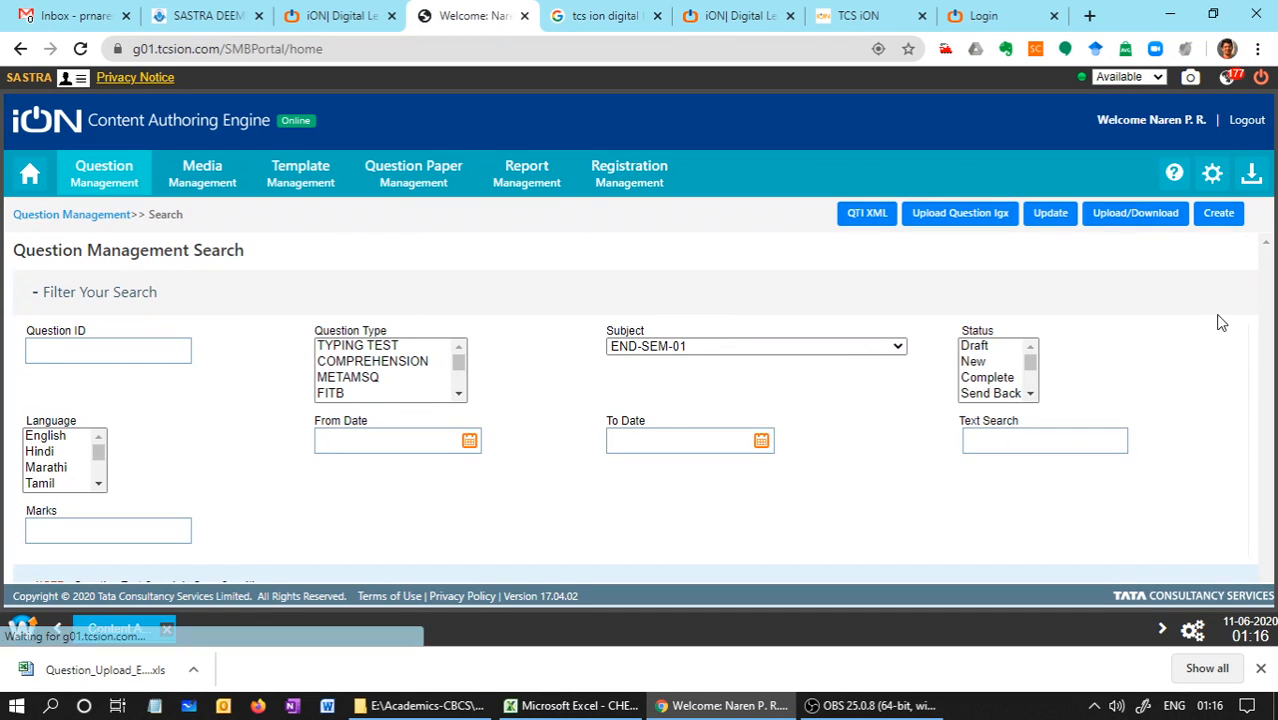
mouse_move(1271, 297)
mouse_down()
mouse_move(1273, 532)
mouse_move(1263, 315)
mouse_up()
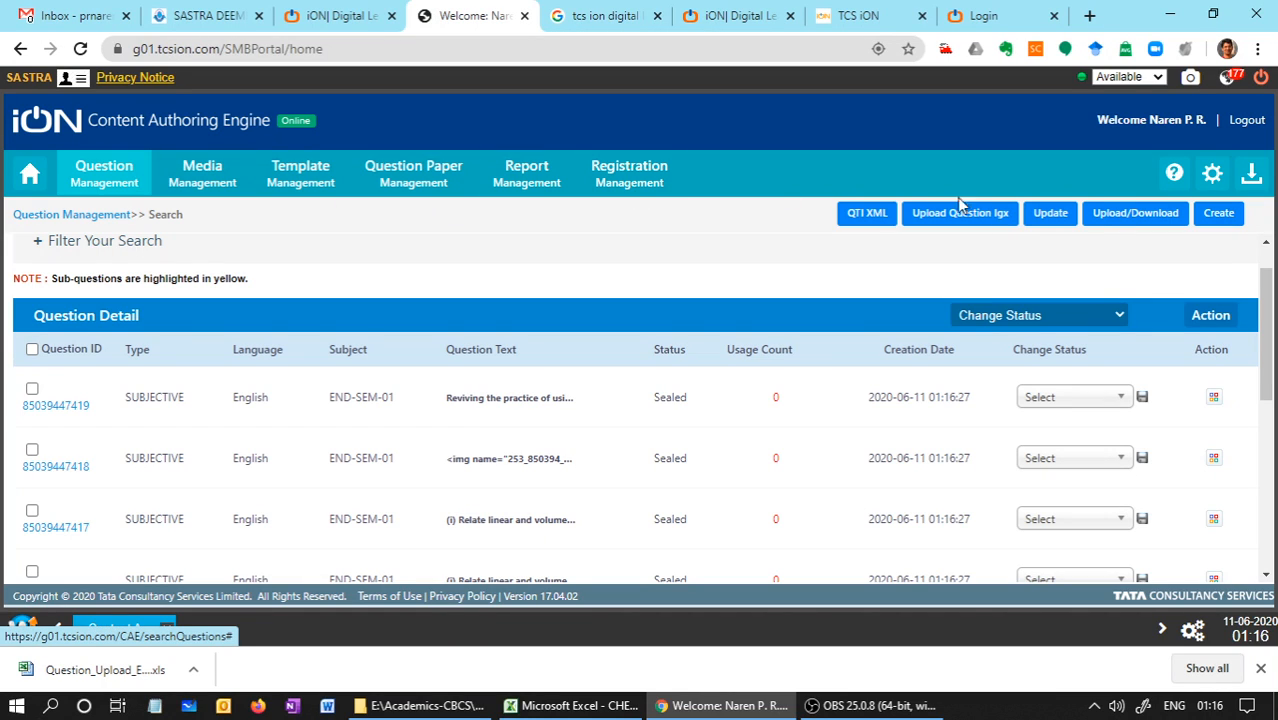
Switch to Excel and review the question types, marks, paper usage and unit assignments on the Configuration Details sheet
click(528, 703)
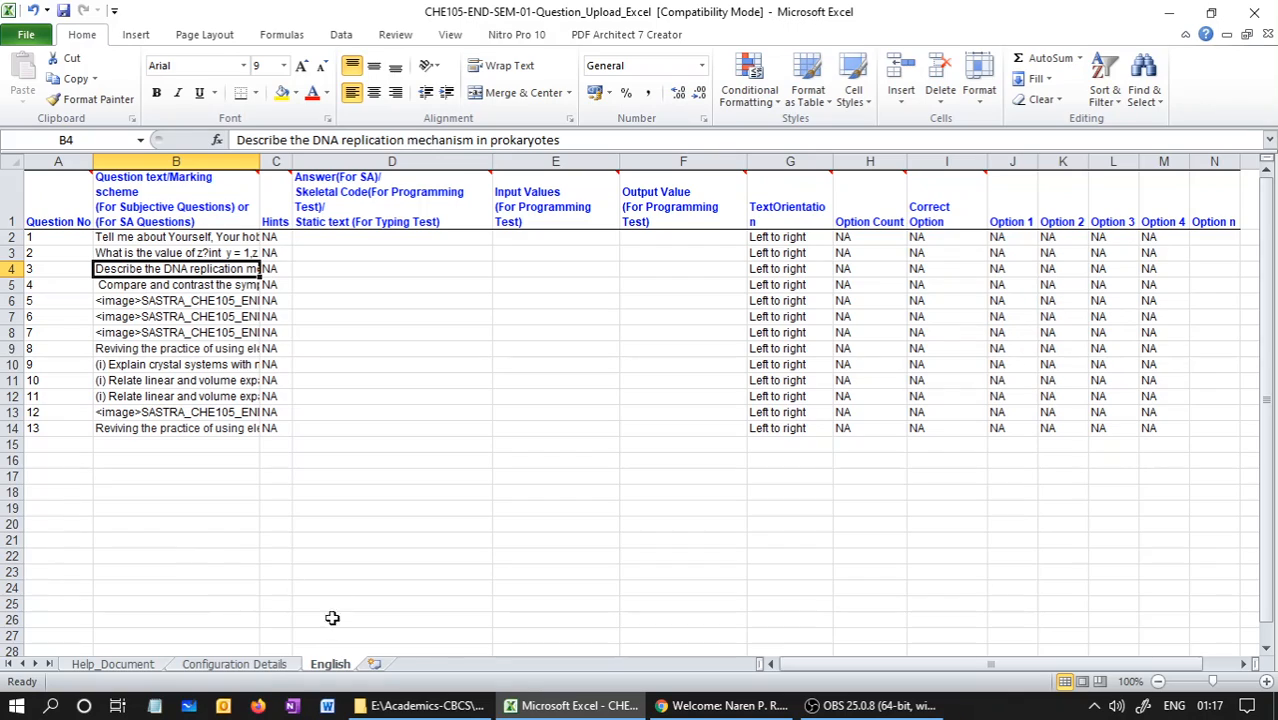
click(262, 668)
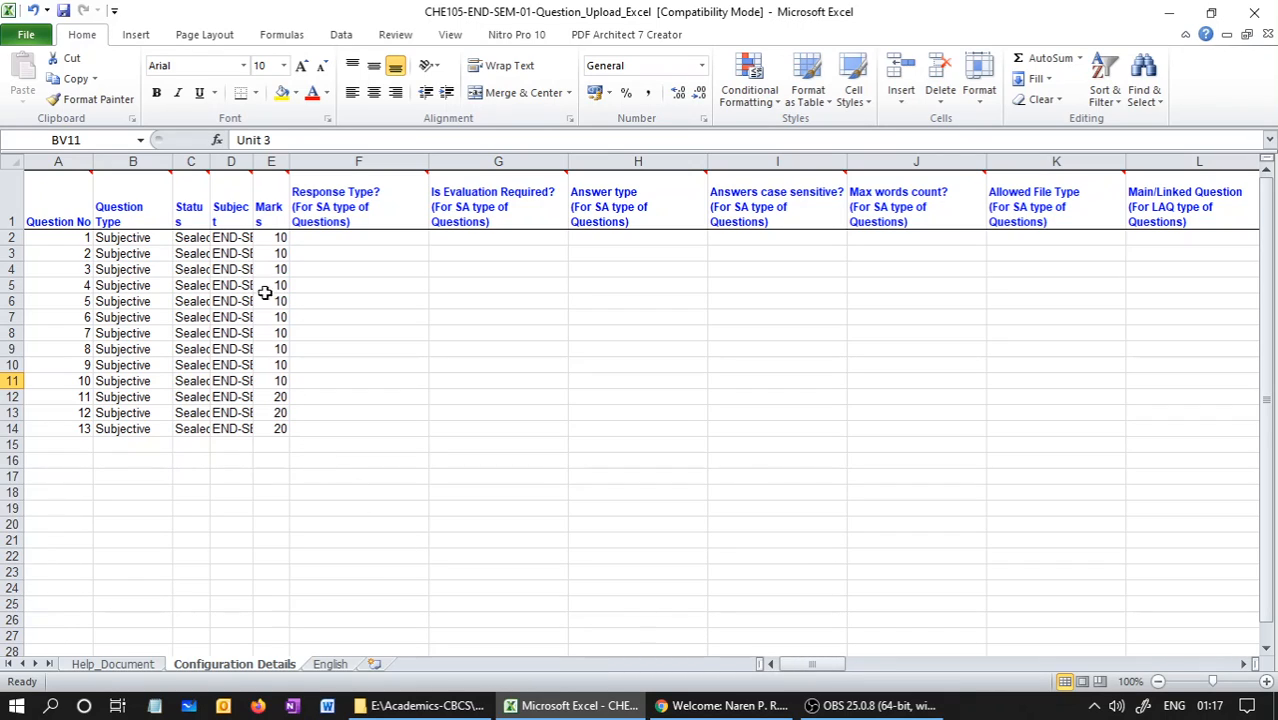
scroll(270, 265, down, 1)
drag(1271, 379, 1268, 360)
click(54, 239)
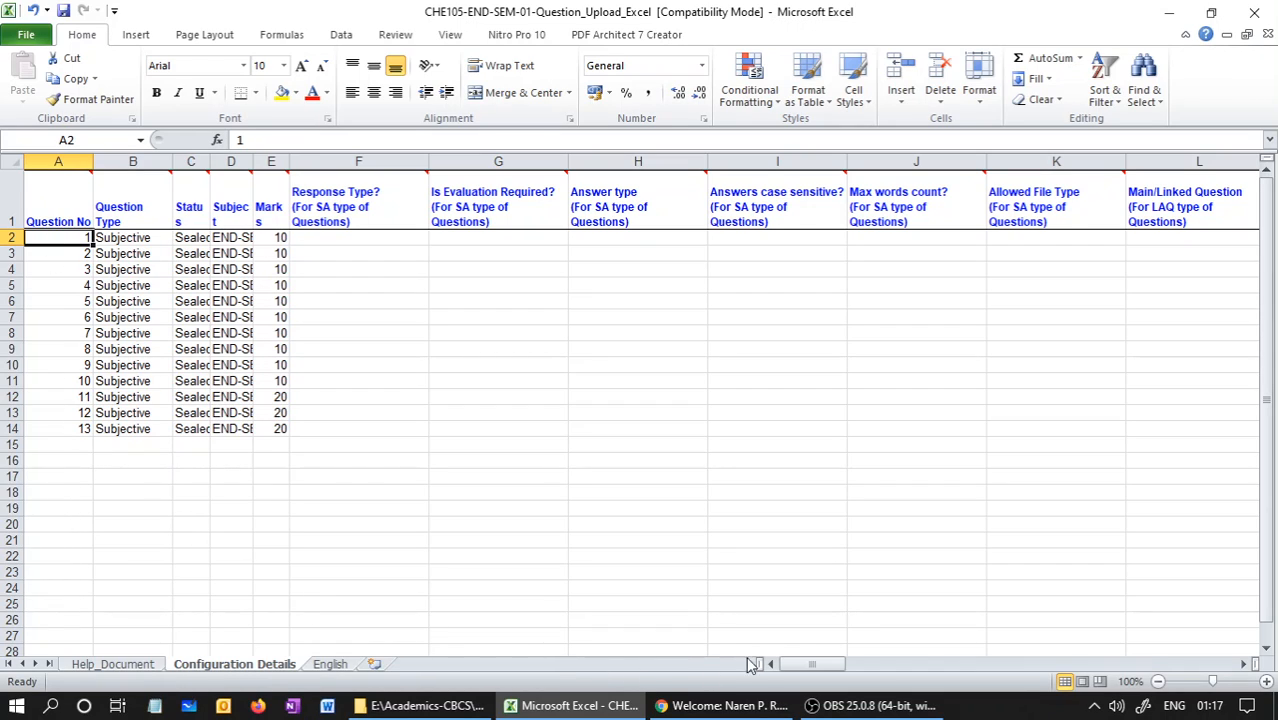
drag(838, 666, 1105, 672)
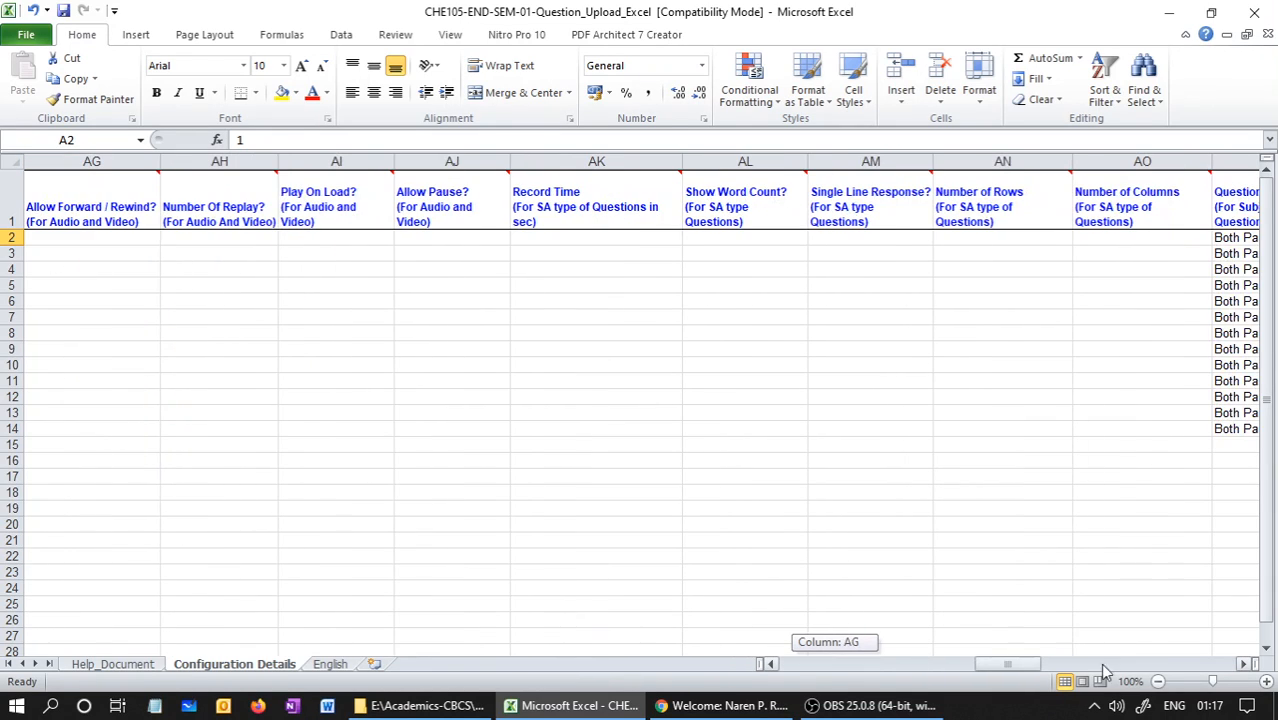
click(1226, 662)
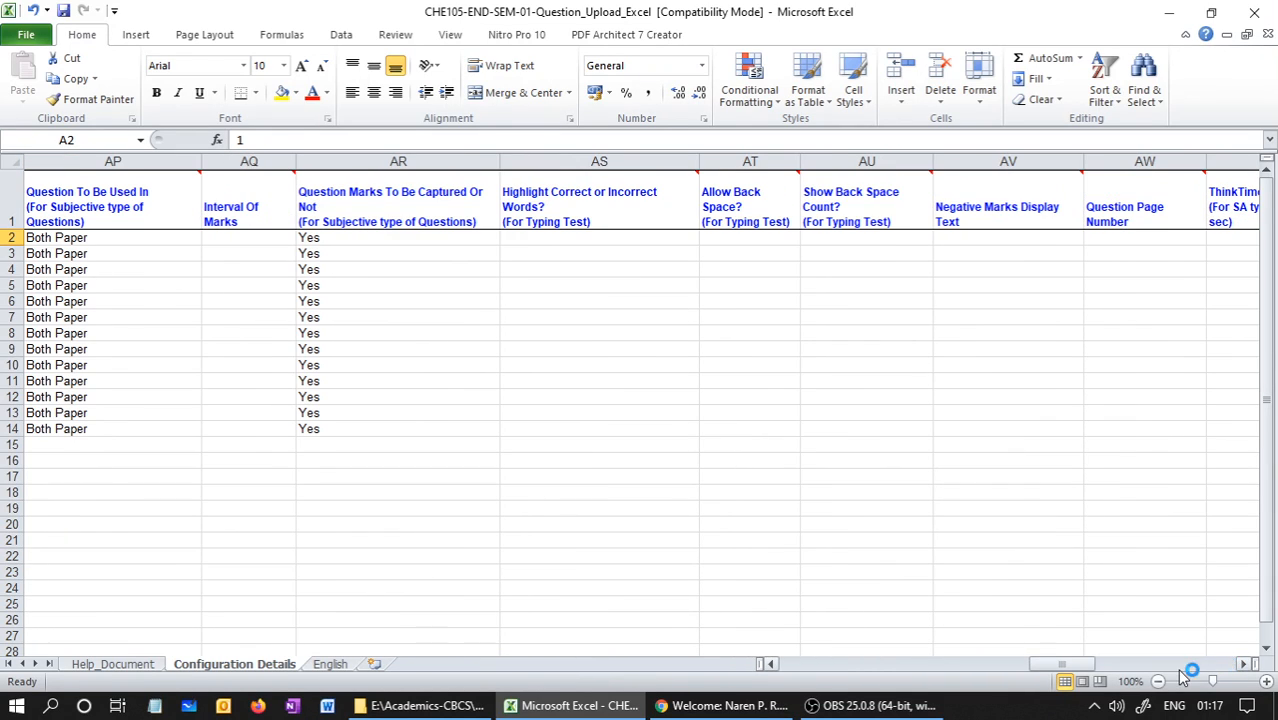
click(1082, 681)
click(1199, 664)
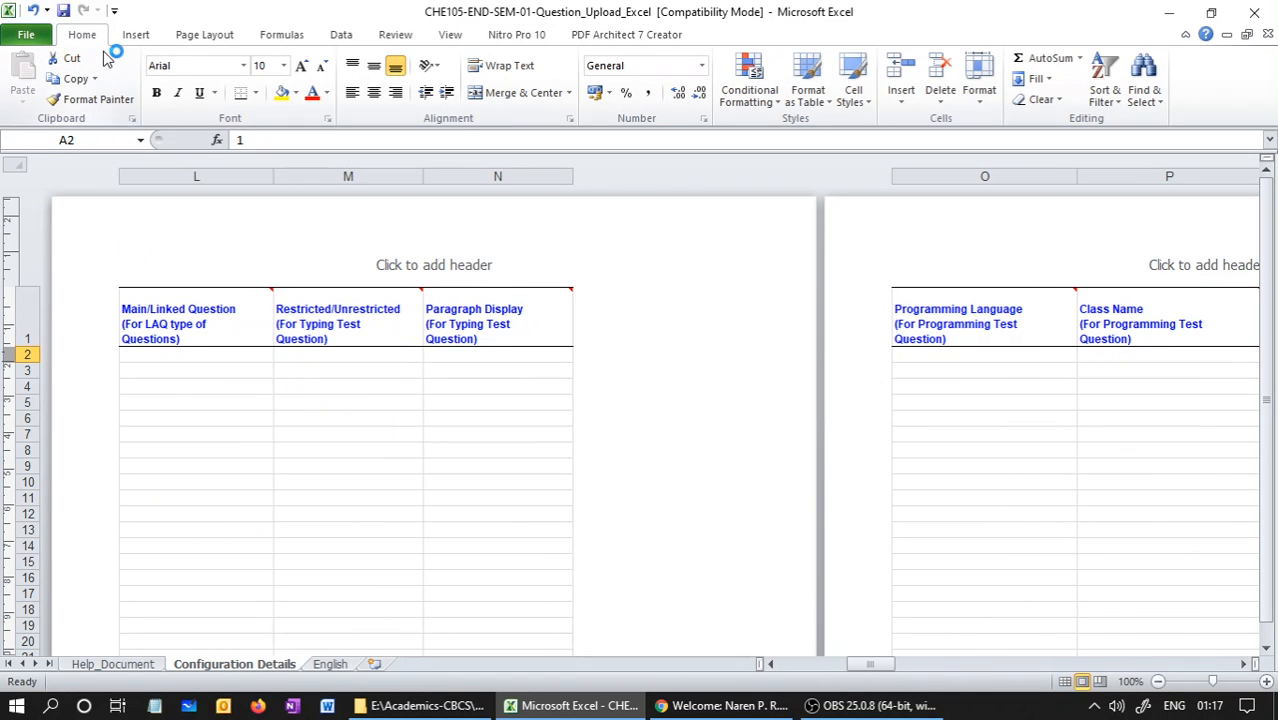
click(145, 665)
click(228, 664)
click(1066, 682)
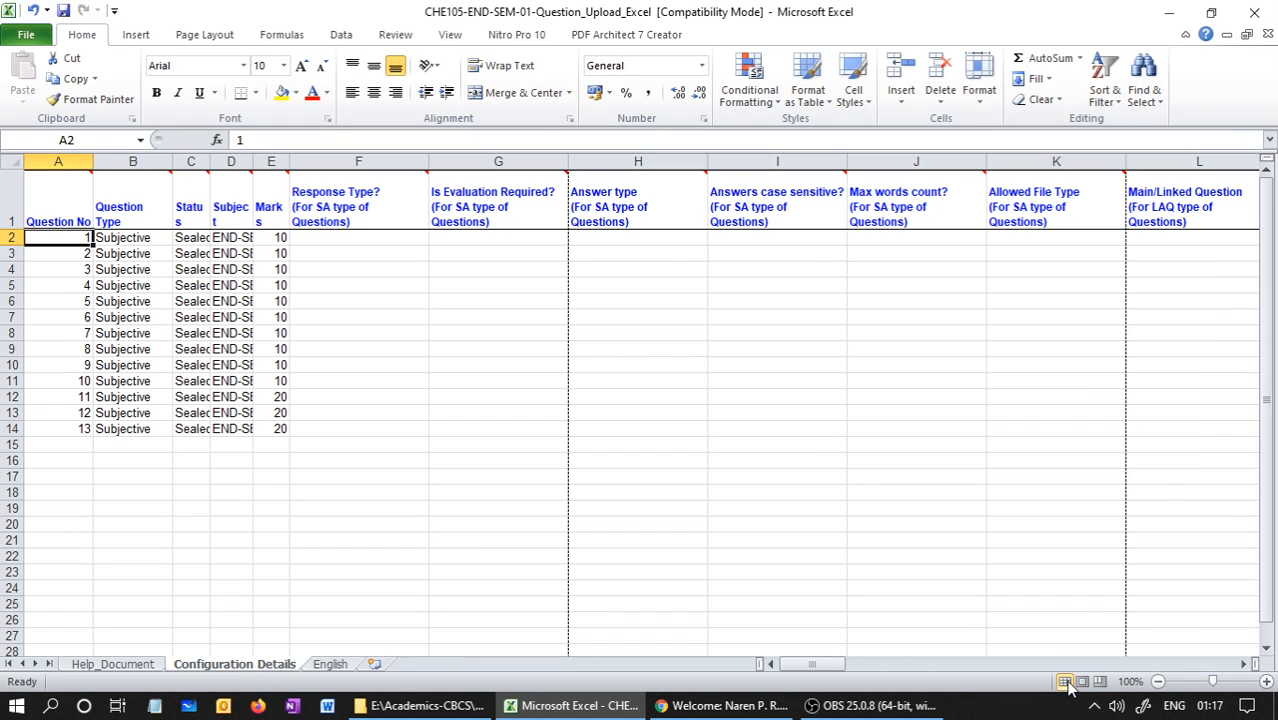
drag(819, 665, 1205, 665)
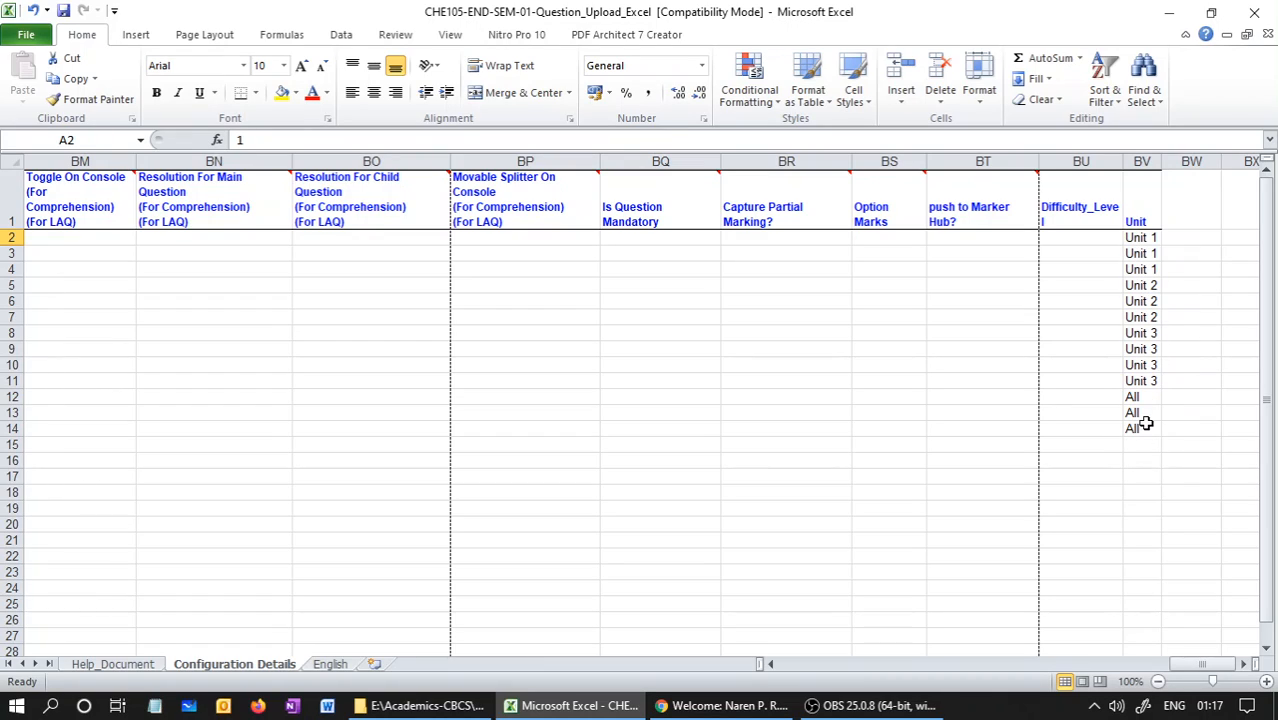
Switch back to the Content Authoring Engine, view the Media Management search page and return to Question Management
mouse_move(713, 716)
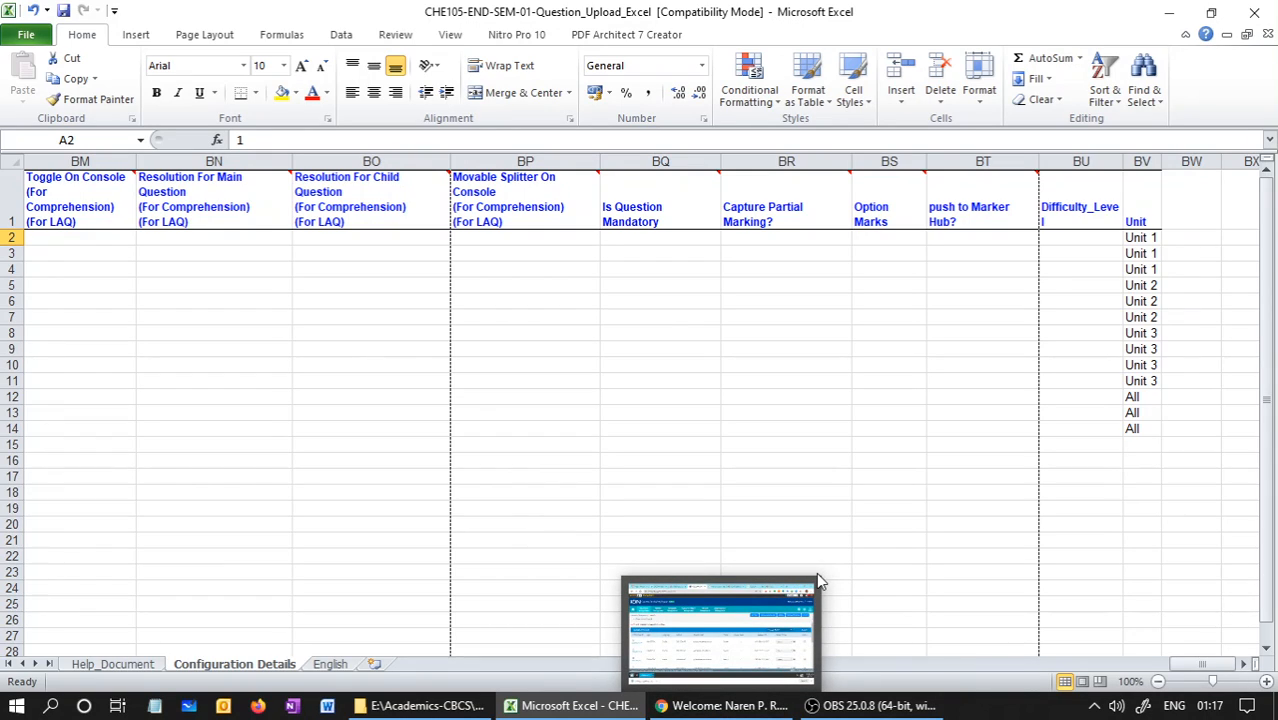
click(720, 705)
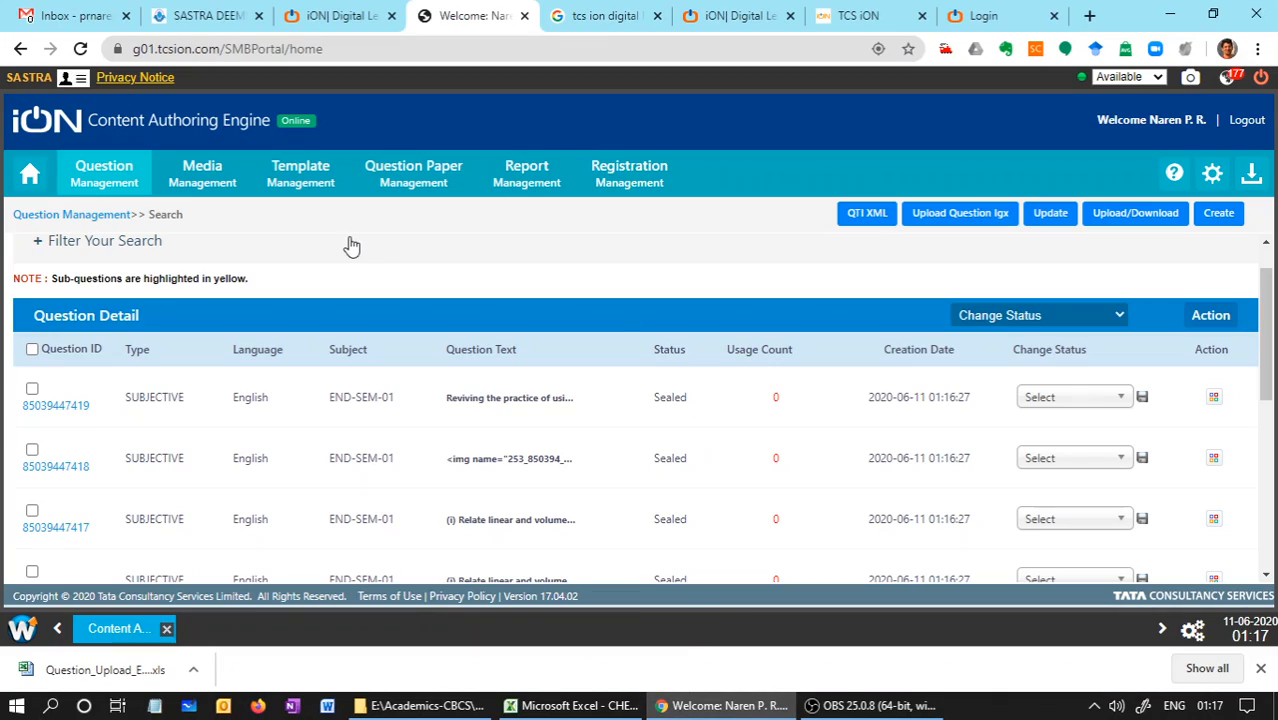
click(218, 188)
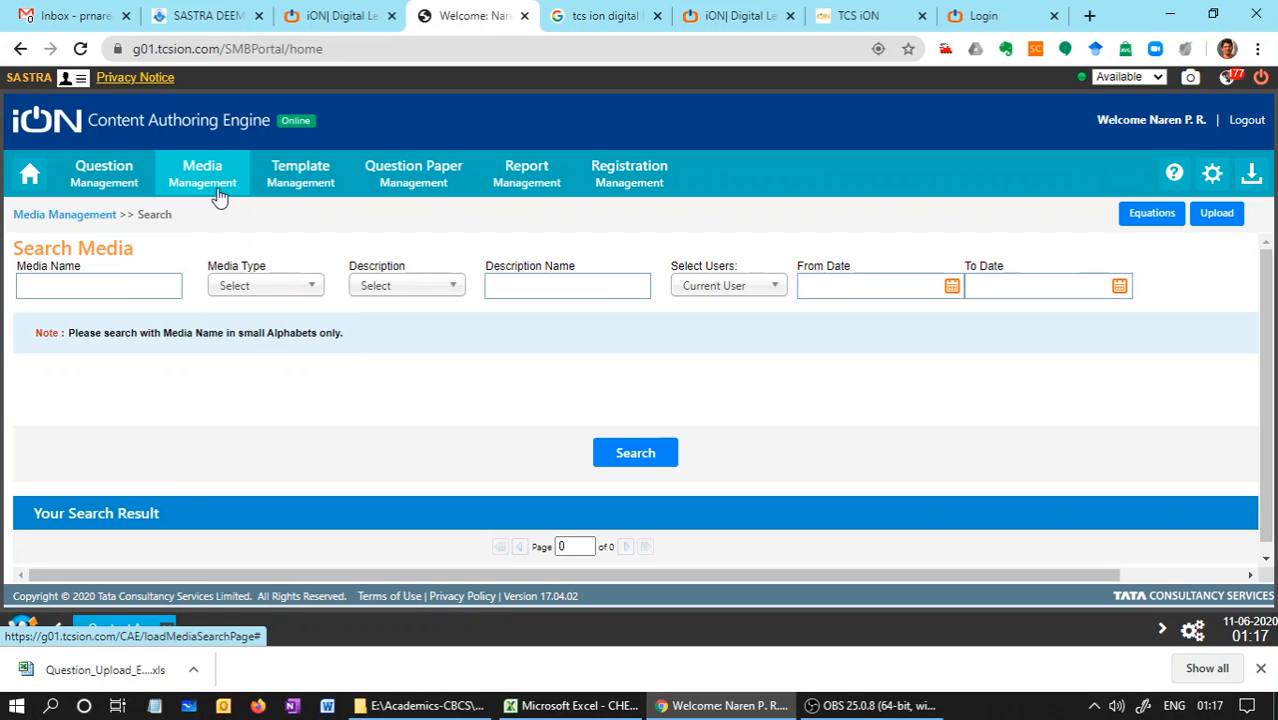
click(77, 164)
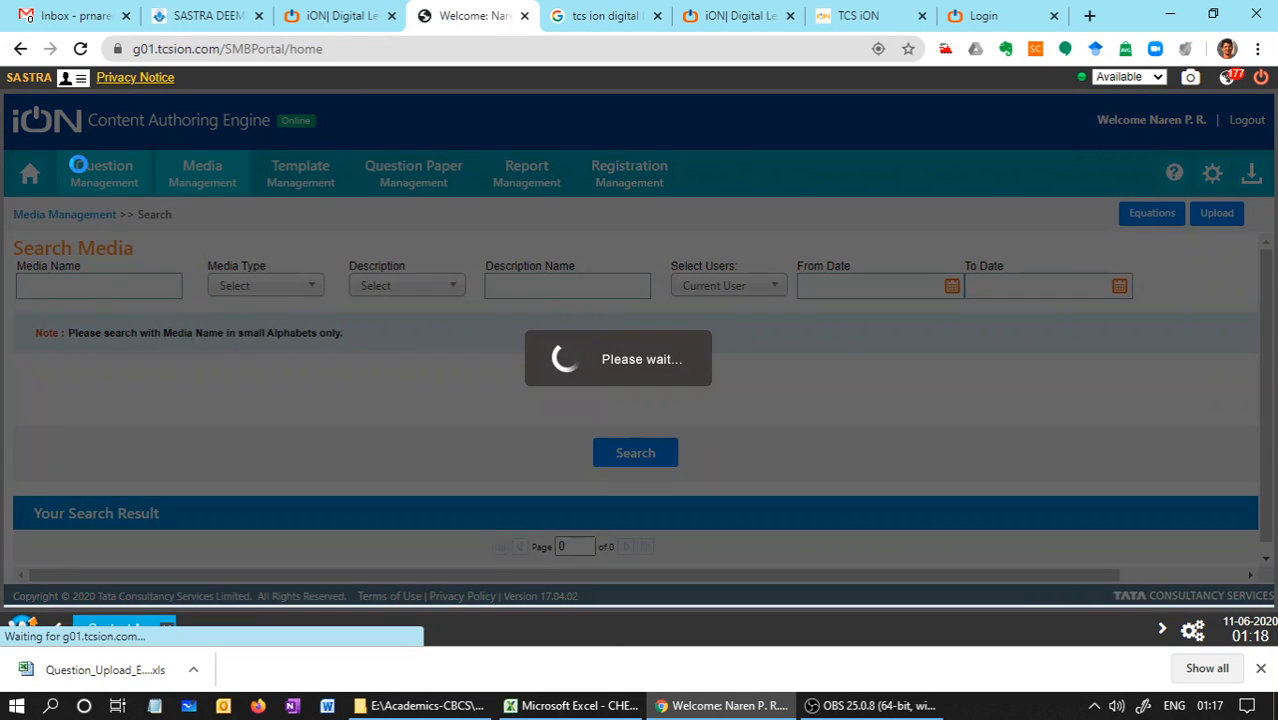